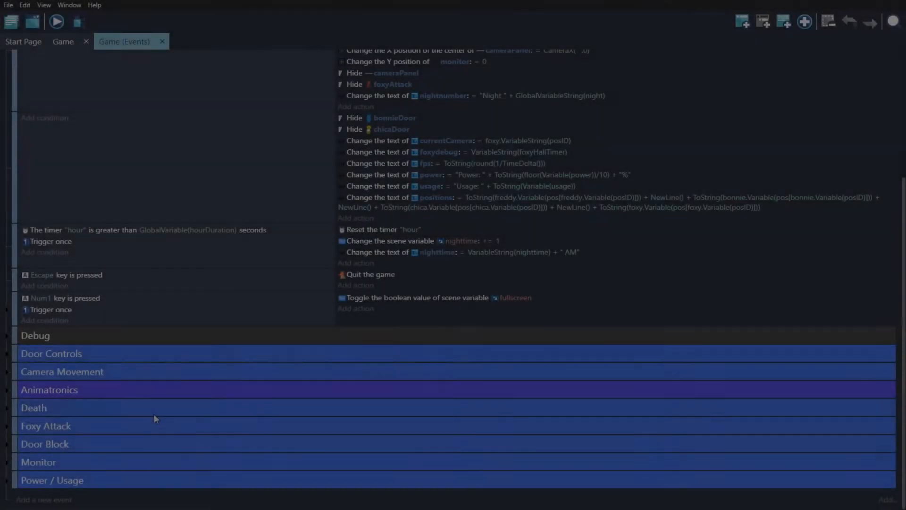
# Step: Save the project, preview the Game scene and check two camera views on the raised monitor
pyautogui.scroll(5, 154, 415)
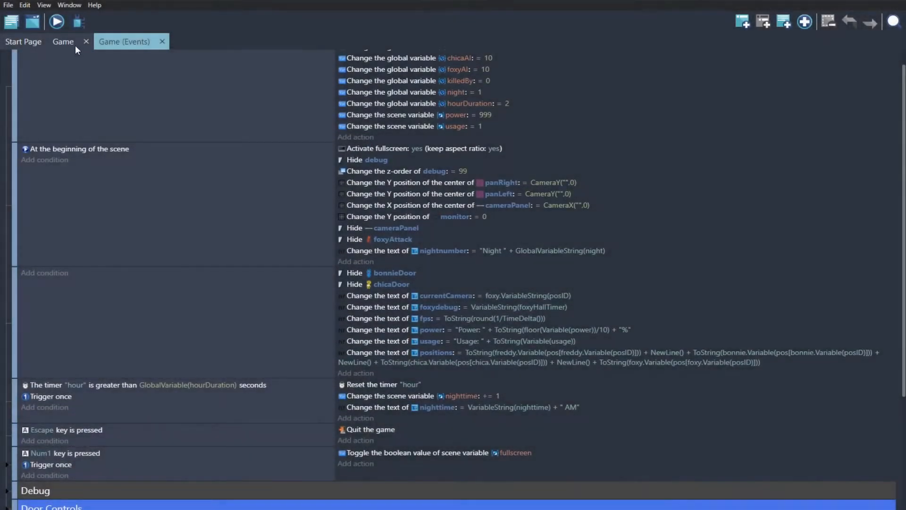
pyautogui.click(77, 48)
pyautogui.hotkey('ctrl', 's')
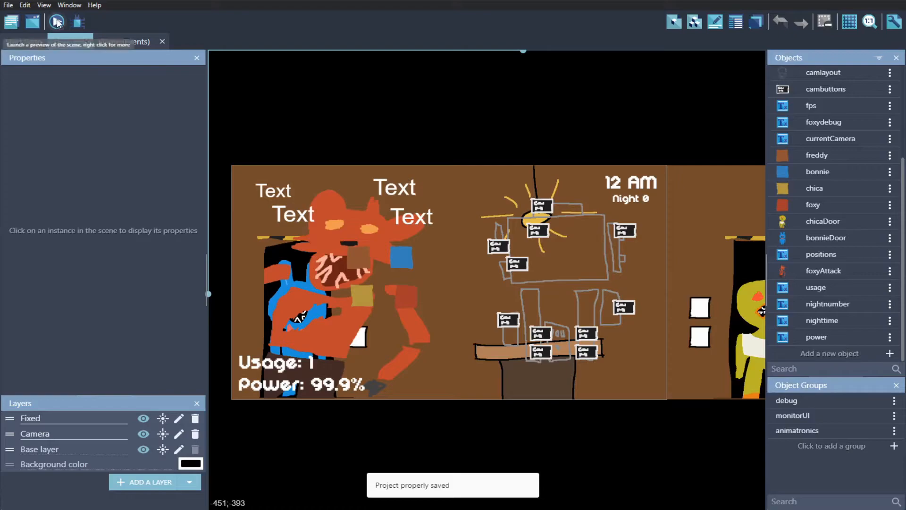
pyautogui.click(57, 23)
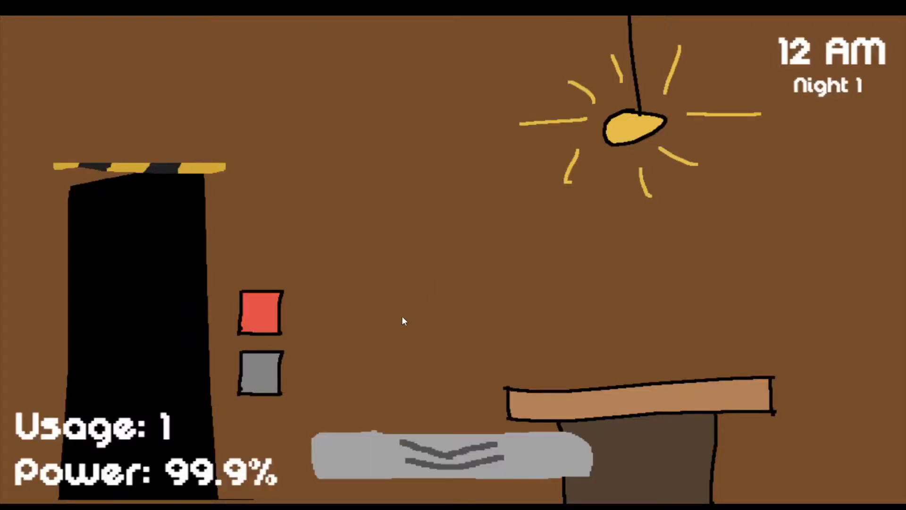
pyautogui.moveTo(452, 449)
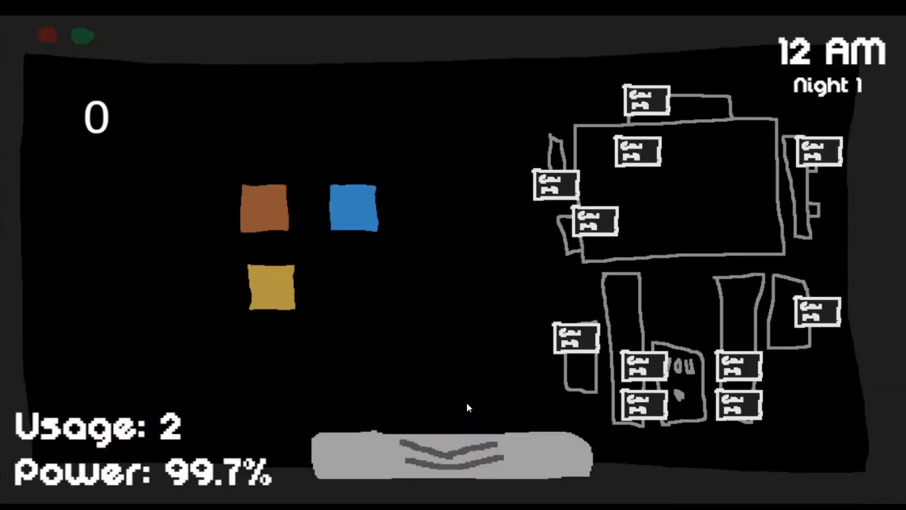
pyautogui.click(579, 337)
pyautogui.click(587, 221)
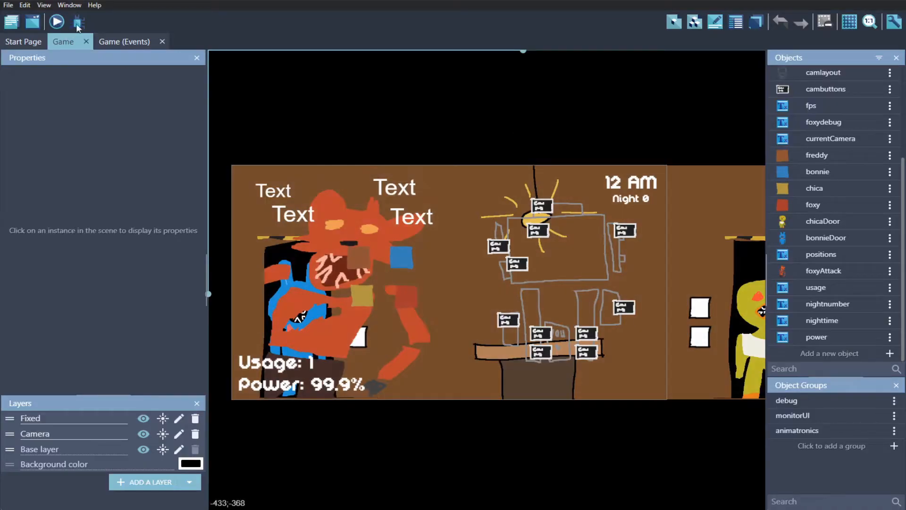
# Step: Collapse the Debug group in the Game scene's events and save the project
pyautogui.click(124, 42)
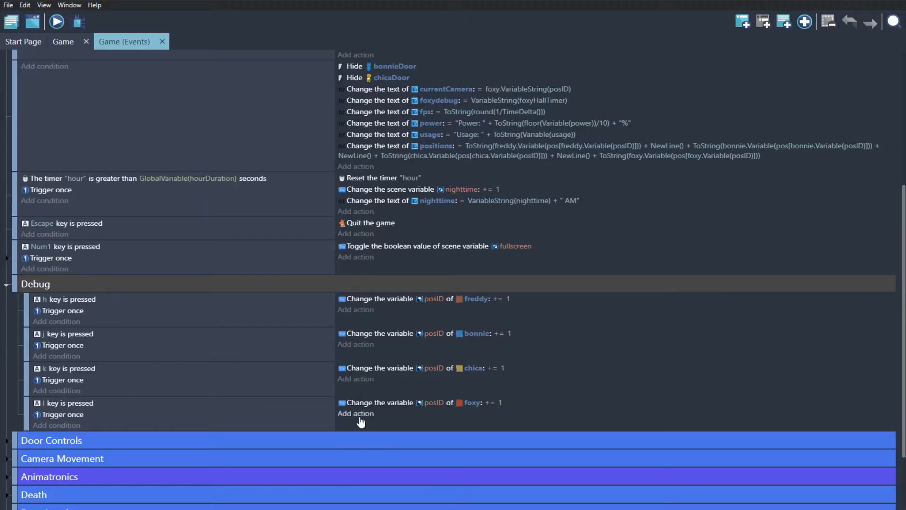
pyautogui.click(8, 285)
pyautogui.hotkey('ctrl', 's')
# Step: Preview the game with the left door open, view the cameras until Foxy attacks, and quit the preview
pyautogui.click(56, 22)
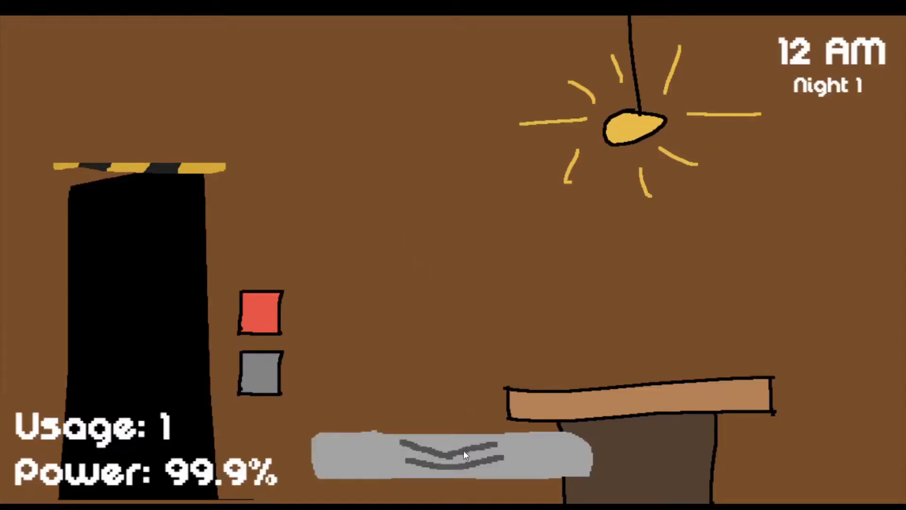
pyautogui.moveTo(464, 449)
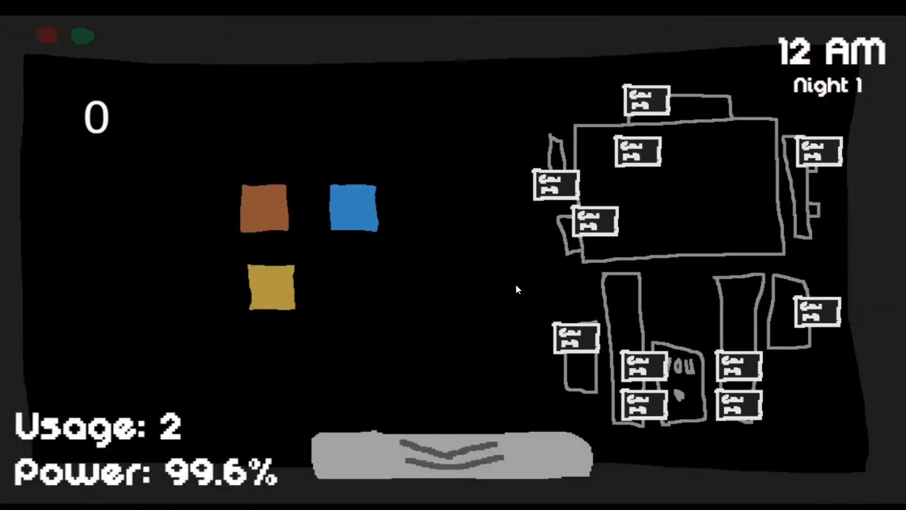
pyautogui.click(613, 222)
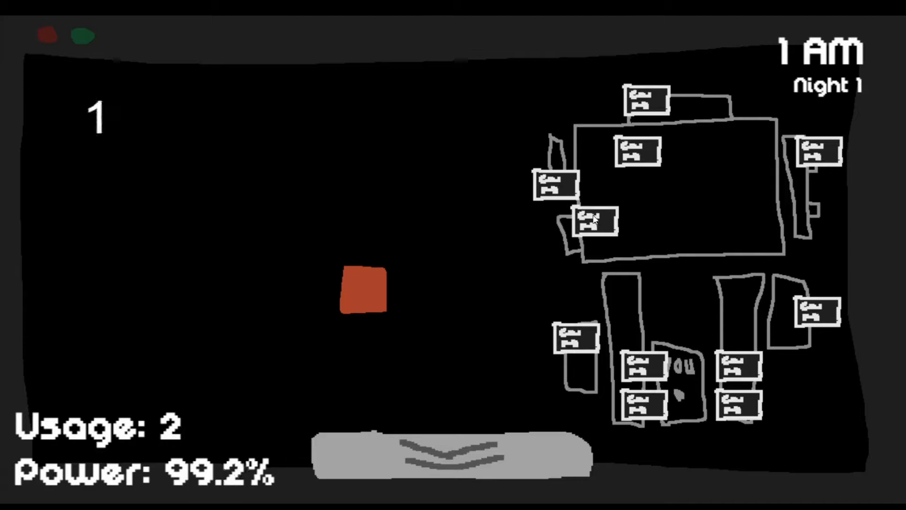
pyautogui.click(641, 160)
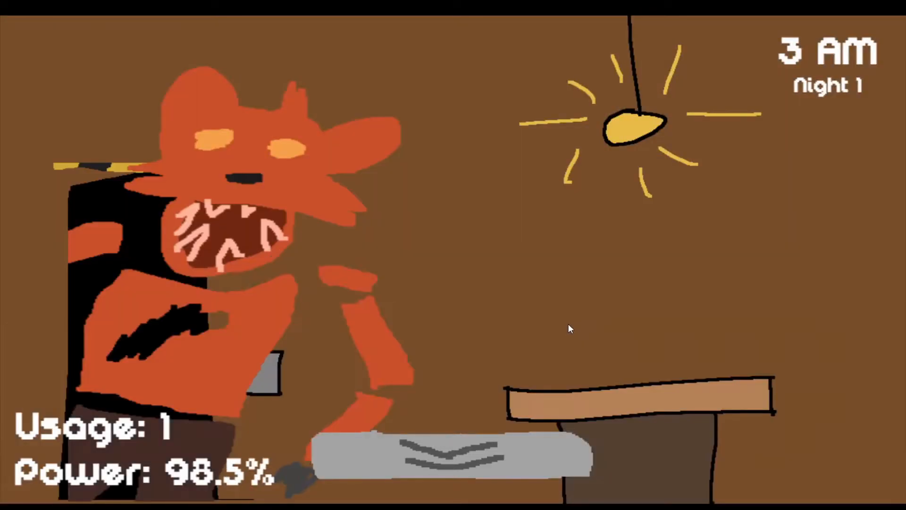
pyautogui.press('Escape')
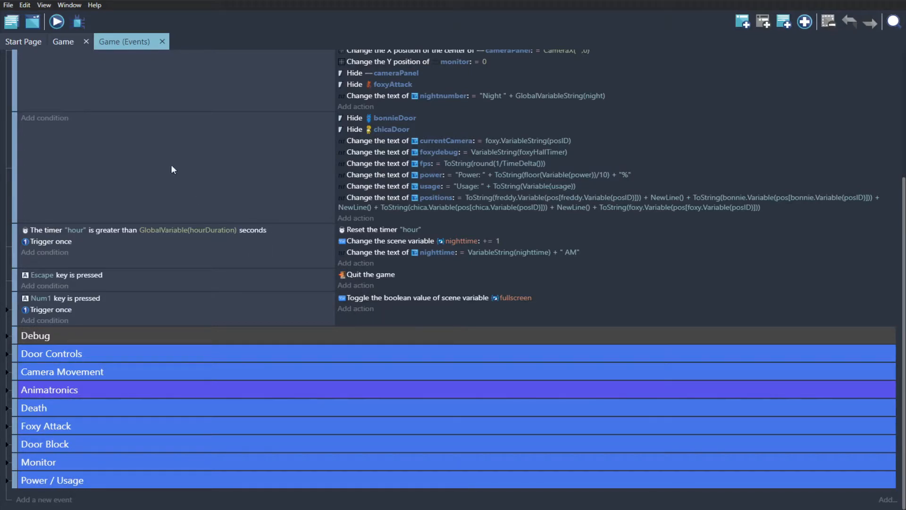
# Step: Preview the game with the left door closed, check Foxy's camera, lower the monitor and reopen the door
pyautogui.click(57, 22)
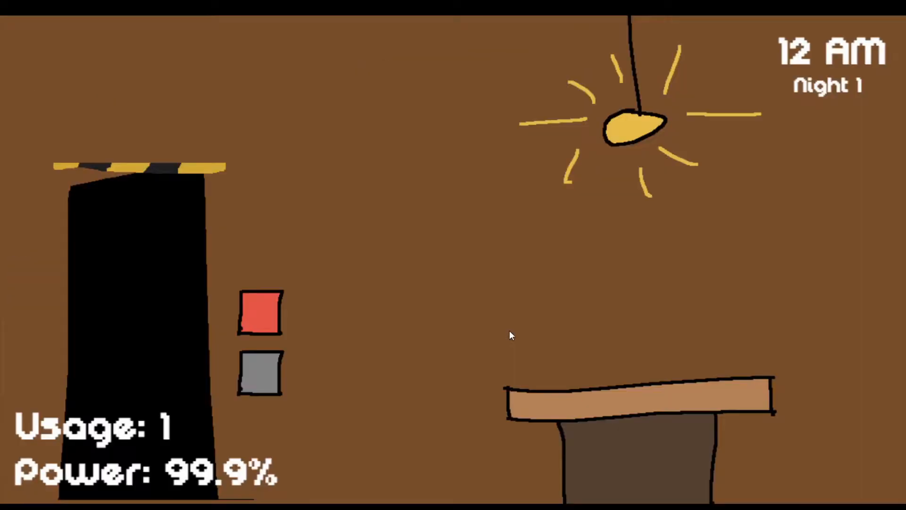
pyautogui.click(261, 312)
pyautogui.moveTo(437, 444)
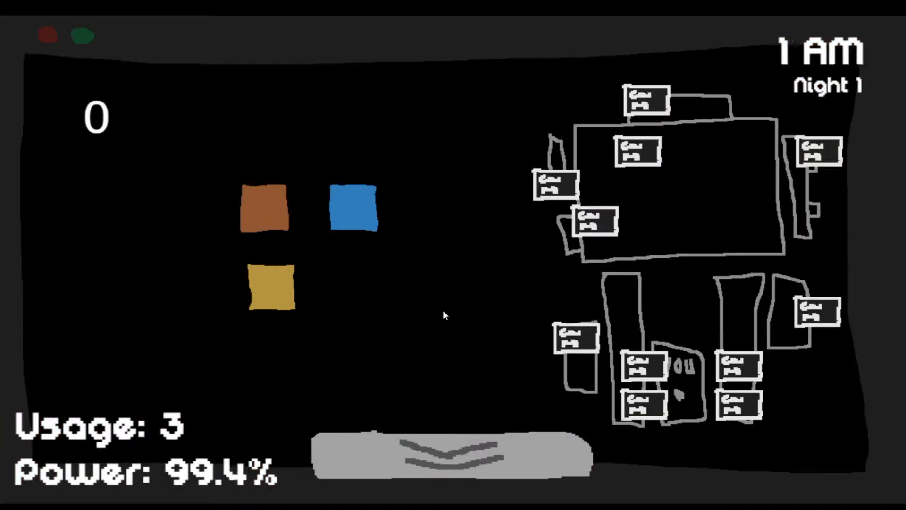
pyautogui.click(613, 228)
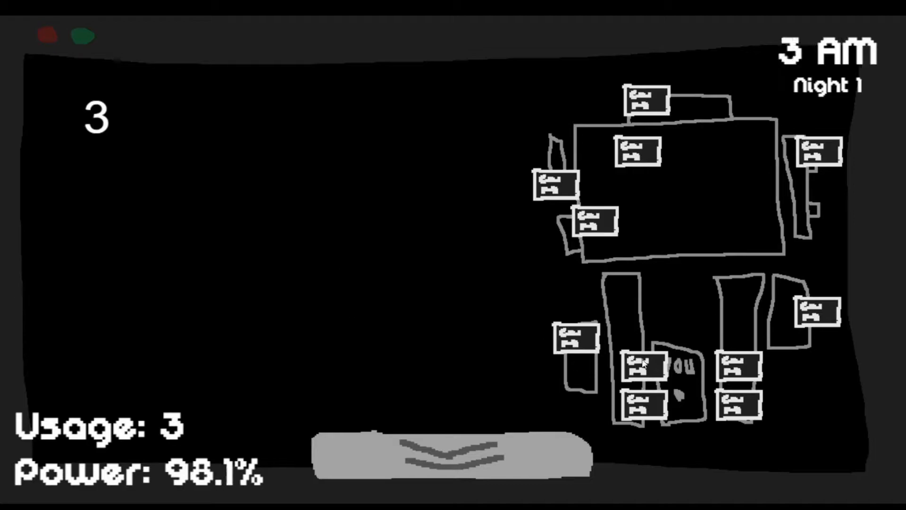
pyautogui.moveTo(567, 441)
pyautogui.click(278, 317)
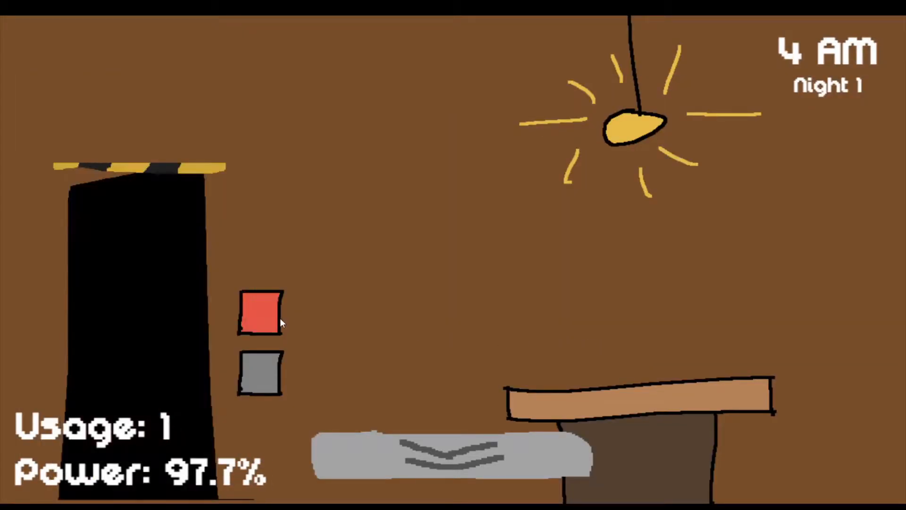
# Step: Check Foxy's camera on the monitor again, close the left door and test the monitor behind it
pyautogui.moveTo(524, 438)
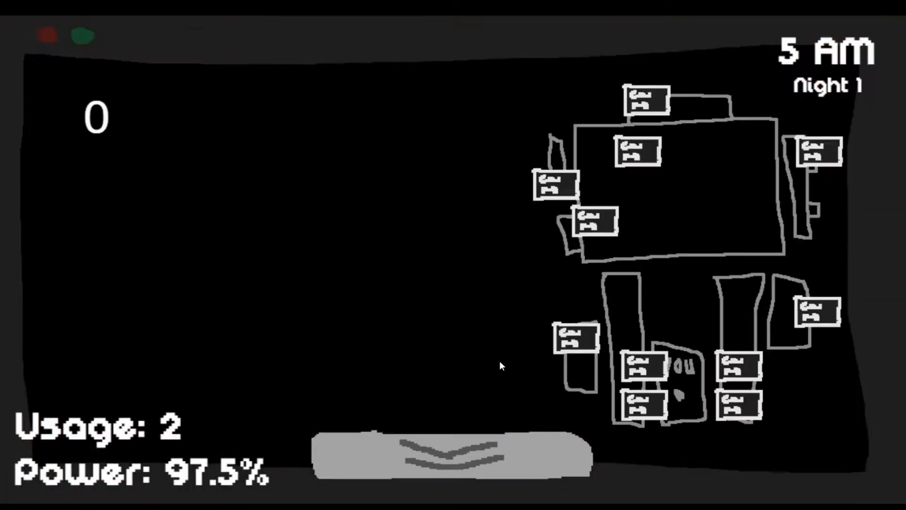
pyautogui.click(582, 333)
pyautogui.click(589, 230)
pyautogui.click(582, 336)
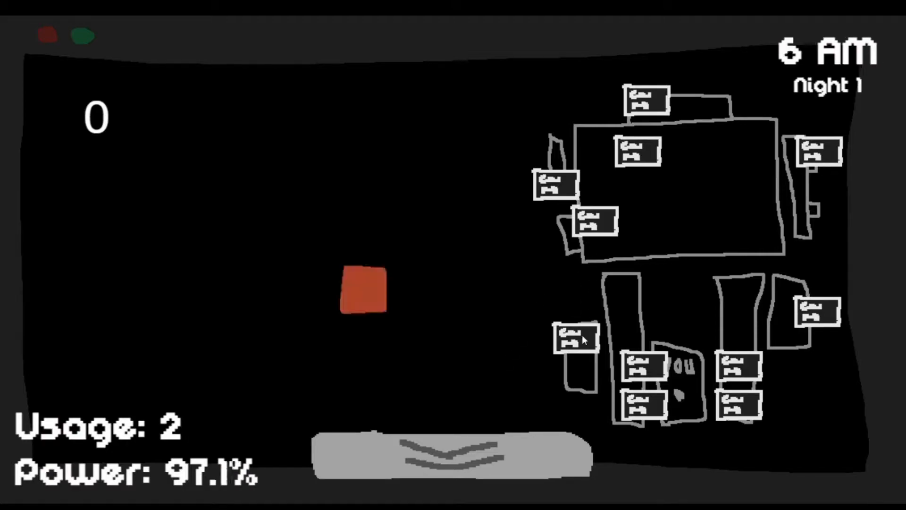
pyautogui.moveTo(472, 453)
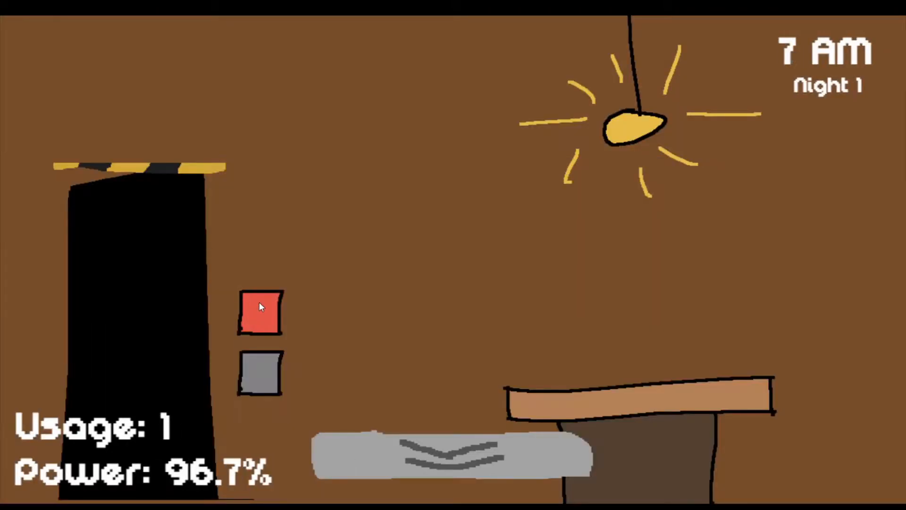
pyautogui.click(260, 307)
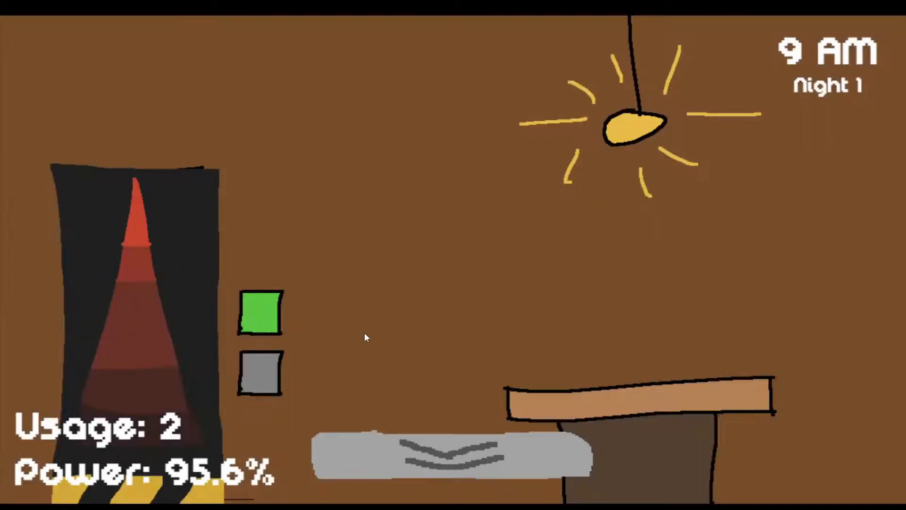
pyautogui.moveTo(433, 470)
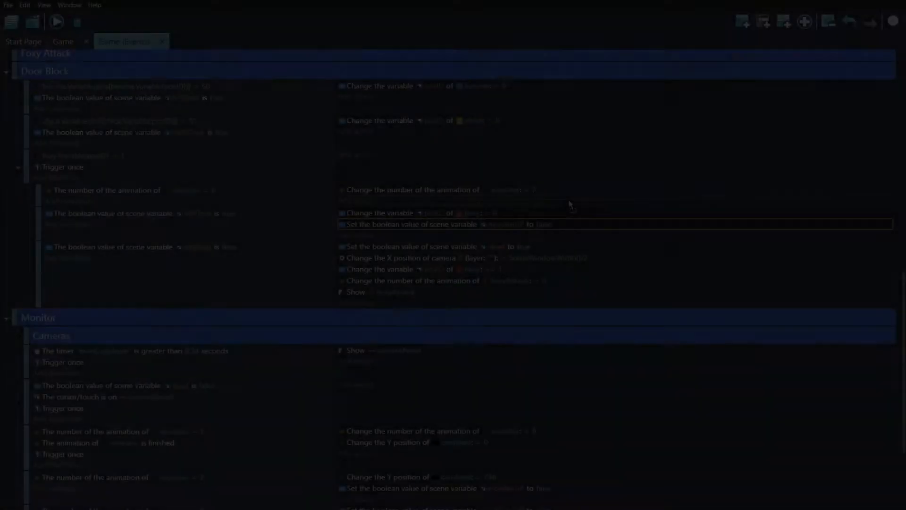
# Step: Move the action setting monitorUP to false from the leftDoor true event to the monitor = 0 event in Door Block, and save
pyautogui.moveTo(569, 205); pyautogui.dragTo(570, 206)
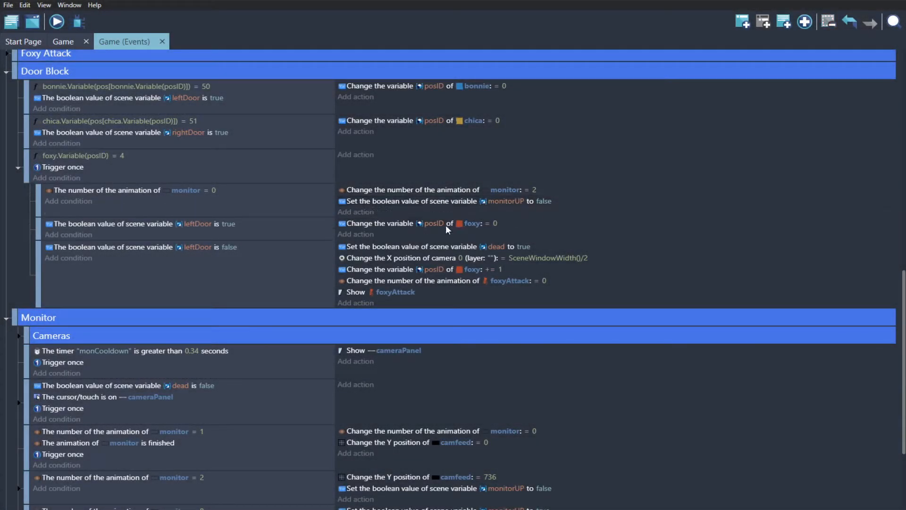
pyautogui.hotkey('ctrl', 's')
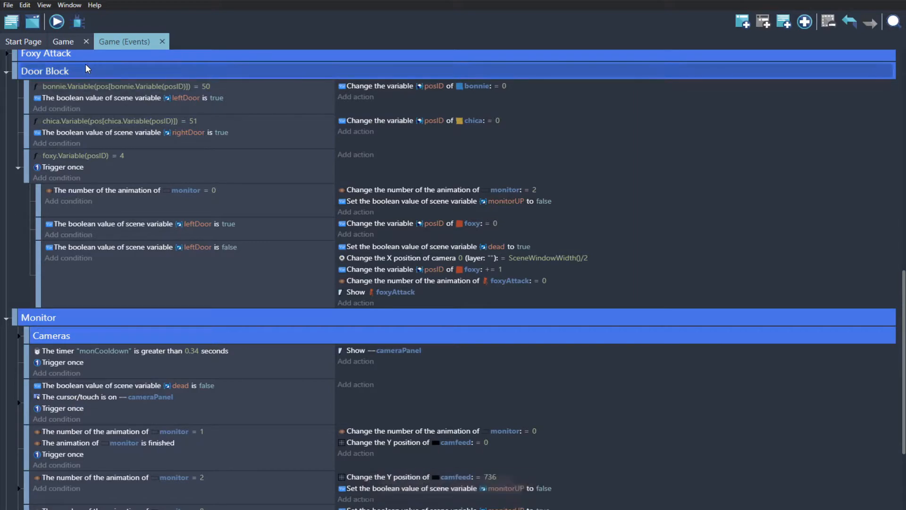
# Step: Preview the game with the left door closed, raise and lower the monitor, end the preview and save the project
pyautogui.click(57, 22)
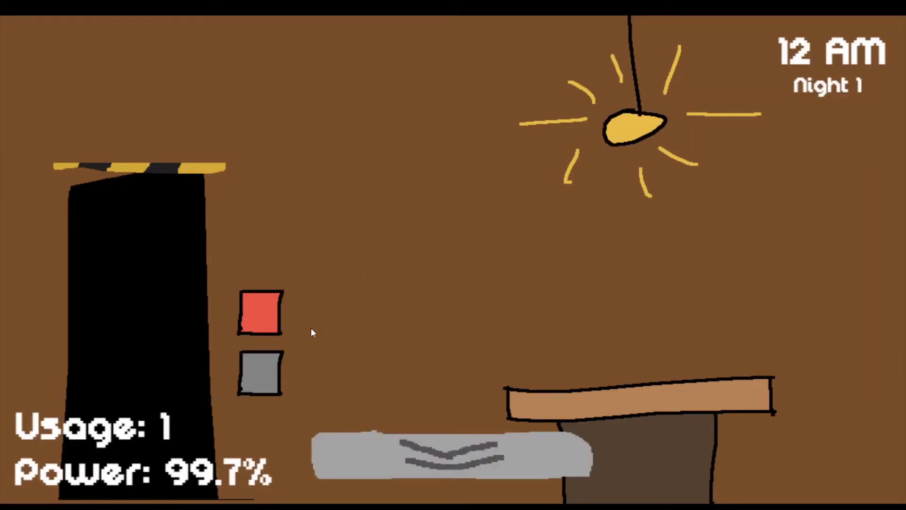
pyautogui.click(278, 313)
pyautogui.press('space')
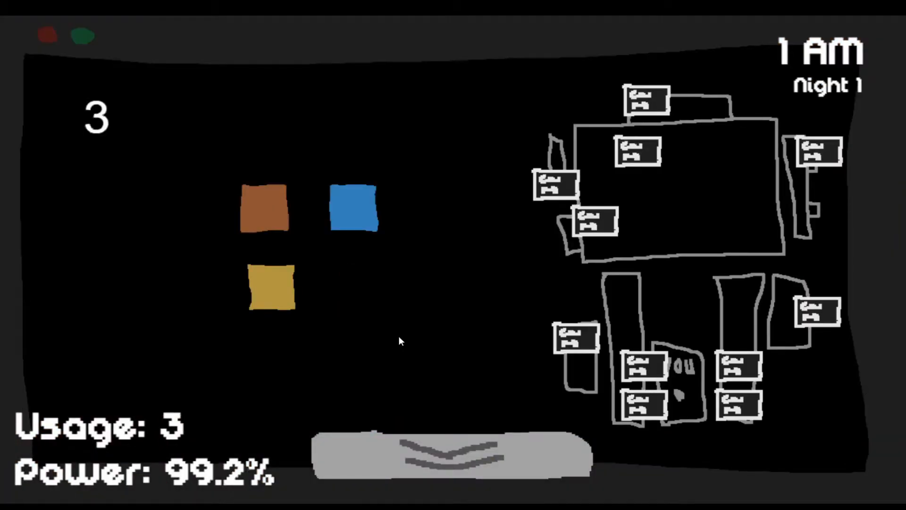
pyautogui.press('space')
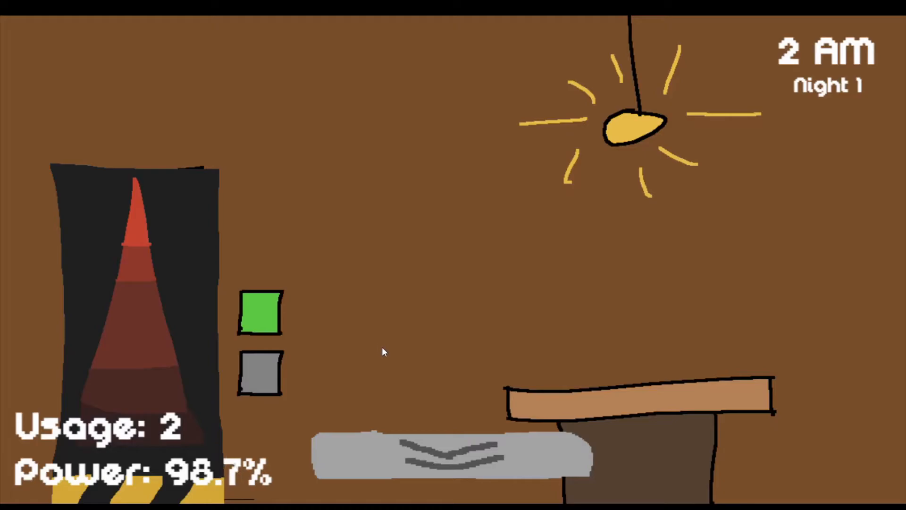
pyautogui.hotkey('alt', 'F4')
pyautogui.hotkey('ctrl', 's')
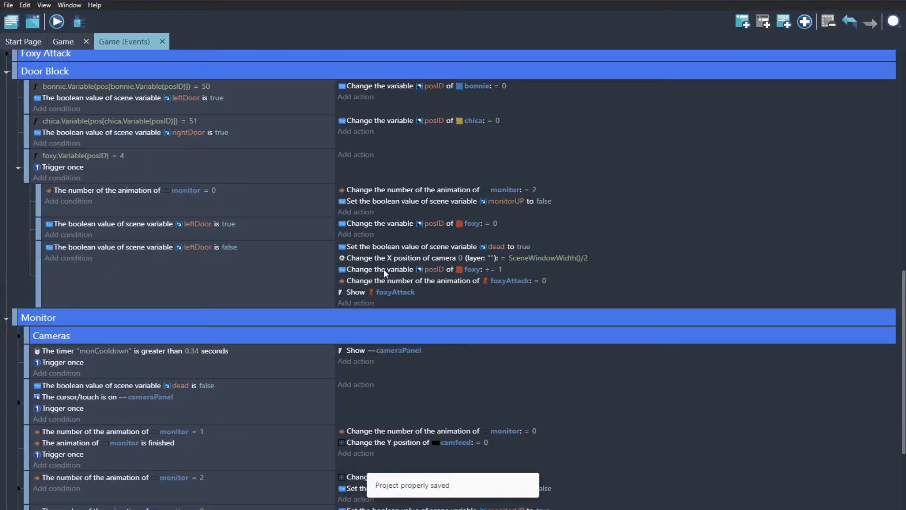
# Step: Duplicate the monitorUP action in the monitor = 0 event, set the copy's variable to monitor with value false, and save
pyautogui.click(566, 201)
pyautogui.hotkey('ctrl', 'c')
pyautogui.hotkey('ctrl', 'v')
pyautogui.click(506, 212)
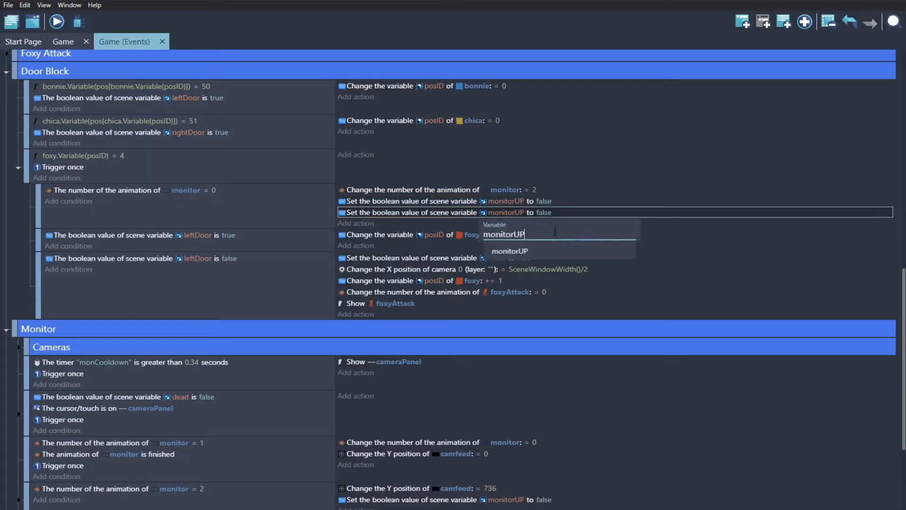
pyautogui.press('BackSpace')
pyautogui.press('BackSpace')
pyautogui.click(535, 210)
pyautogui.click(535, 210)
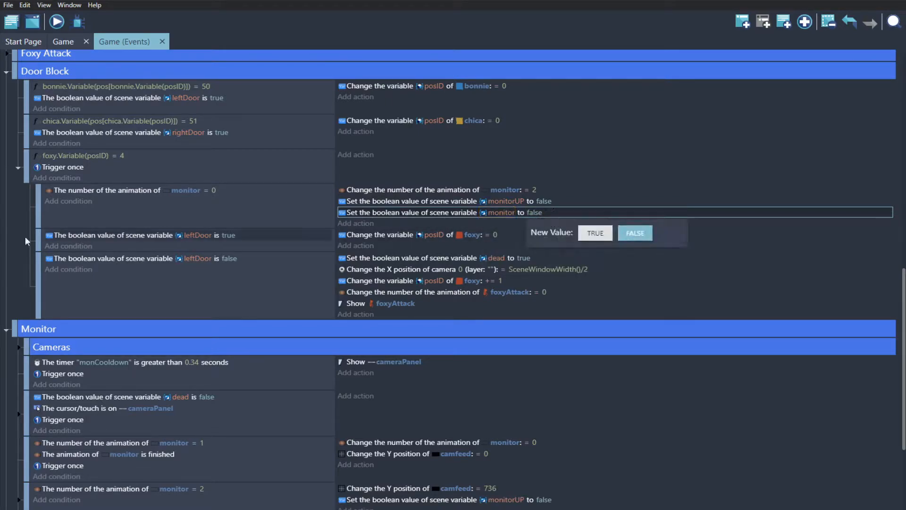
pyautogui.hotkey('ctrl', 's')
# Step: Preview the game twice to test the monitor change, close each preview and save the project
pyautogui.click(57, 22)
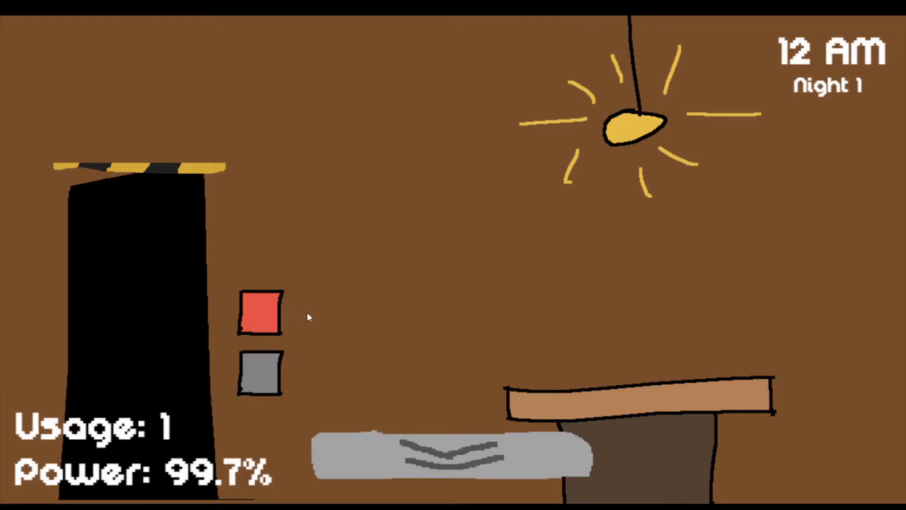
pyautogui.hotkey('alt', 'F4')
pyautogui.click(56, 21)
pyautogui.hotkey('alt', 'F4')
pyautogui.hotkey('ctrl', 's')
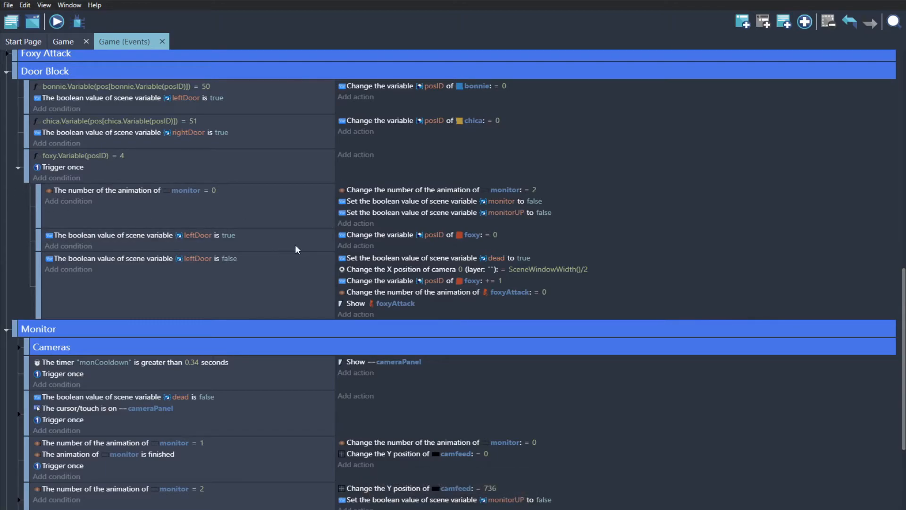
# Step: Examine the Monitor events and expand the Power / Usage group to review its usage and power actions
pyautogui.scroll(-3, 166, 285)
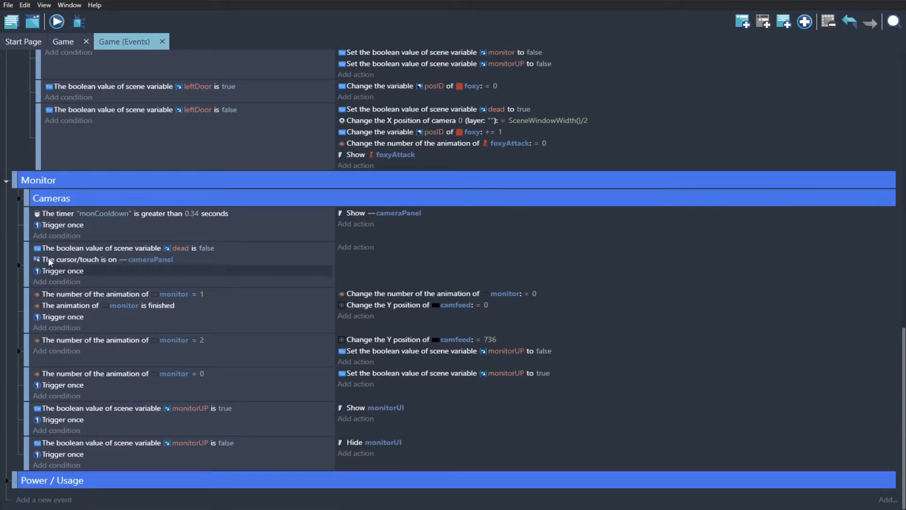
pyautogui.click(18, 200)
pyautogui.click(18, 200)
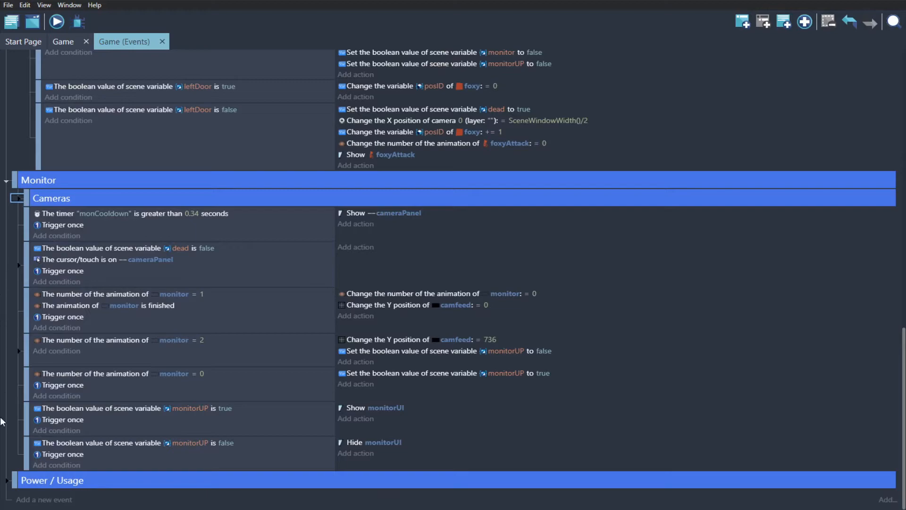
pyautogui.click(6, 481)
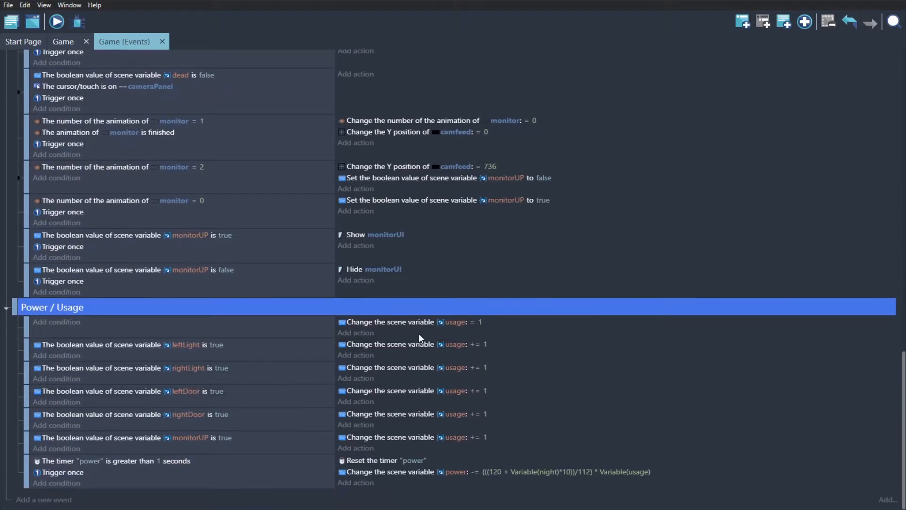
pyautogui.click(489, 325)
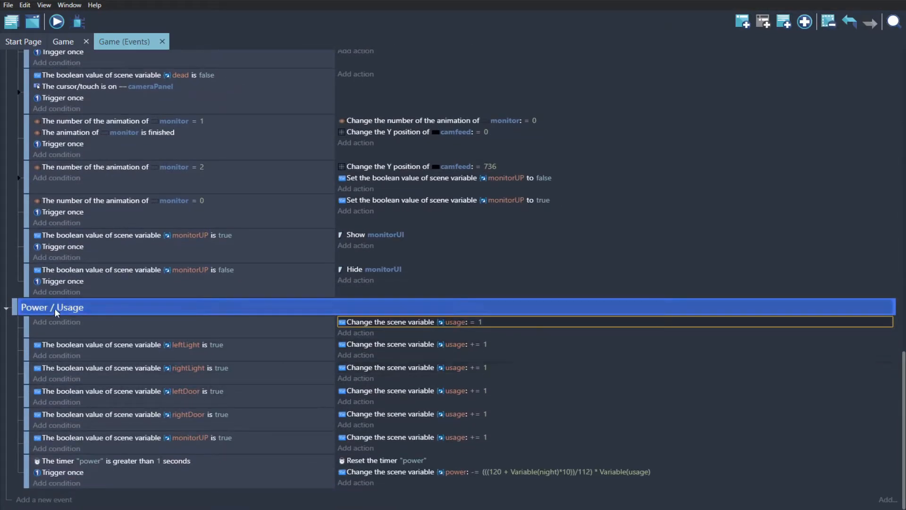
pyautogui.click(421, 472)
pyautogui.scroll(5, 508, 490)
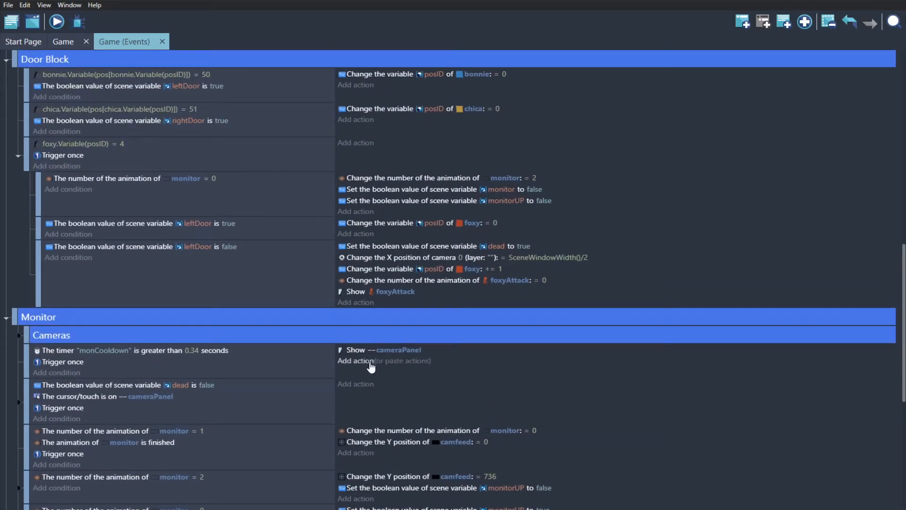
# Step: Paste the copied power-reducing action into Foxy's door block sub-event where leftDoor is true
pyautogui.scroll(-2, 367, 393)
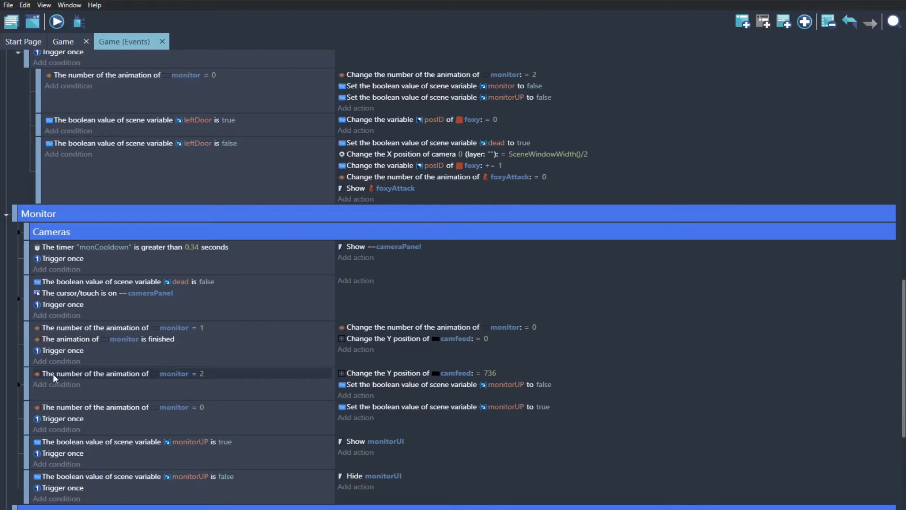
pyautogui.scroll(2, 75, 385)
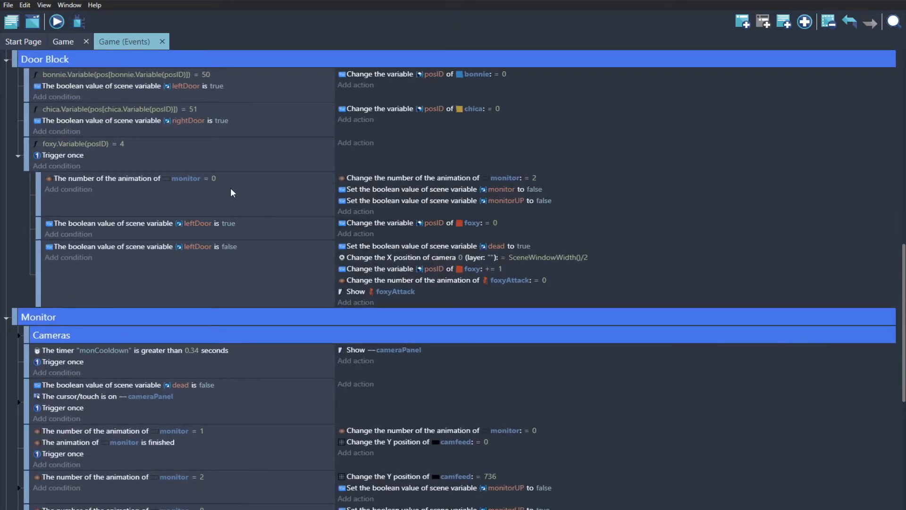
pyautogui.click(378, 233)
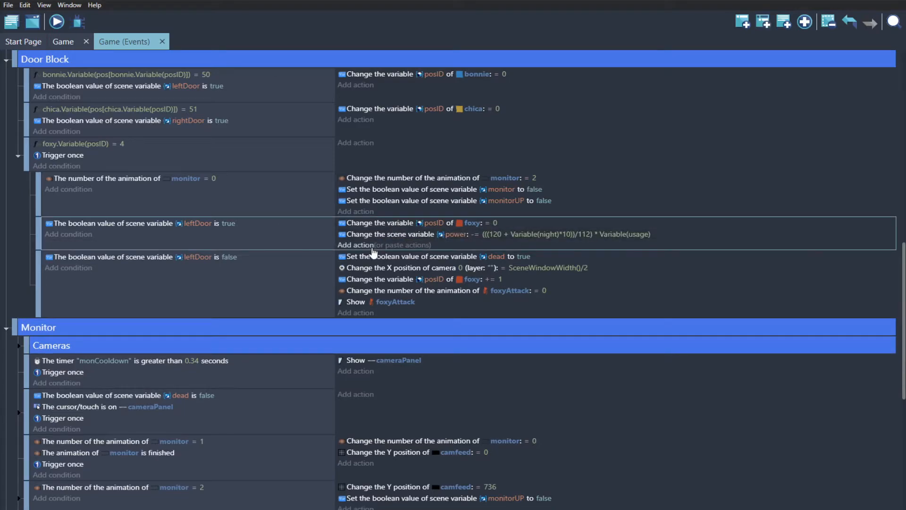
pyautogui.click(456, 234)
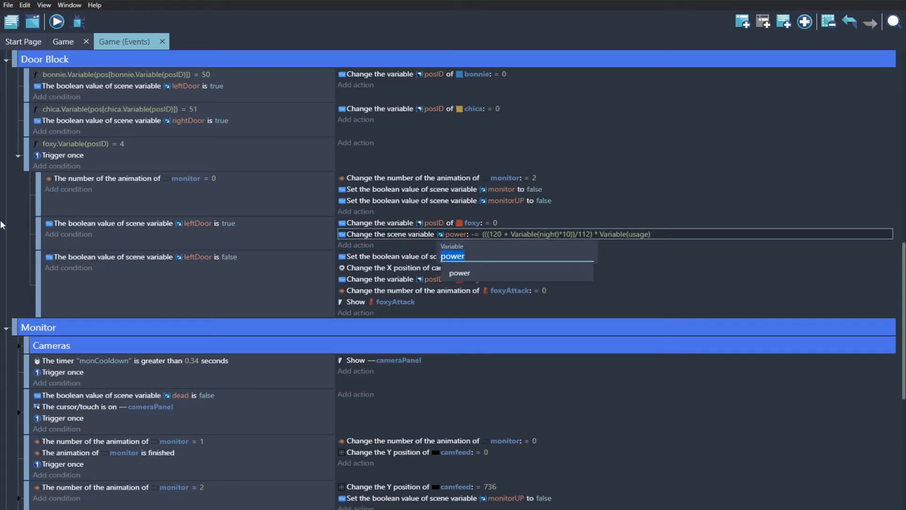
pyautogui.click(2, 225)
# Step: Set the amount subtracted from power in the leftDoor true event to Random(10) + 10 and save the project
pyautogui.click(502, 236)
pyautogui.tripleClick(532, 269)
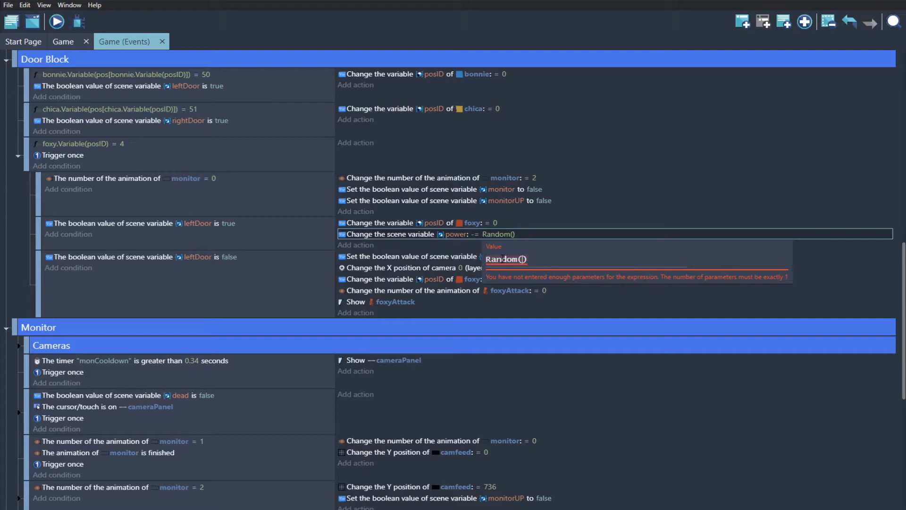
pyautogui.write('10) + 10')
pyautogui.press('Left')
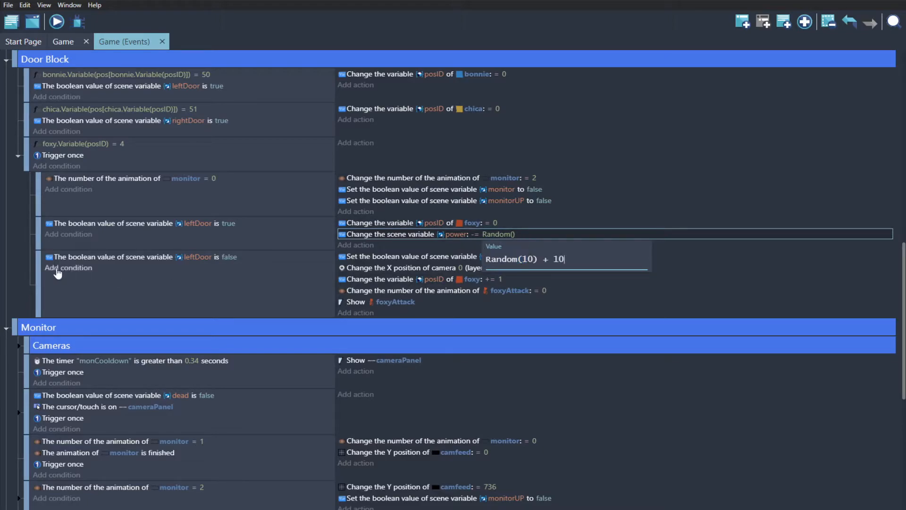
pyautogui.click(19, 263)
pyautogui.hotkey('ctrl', 's')
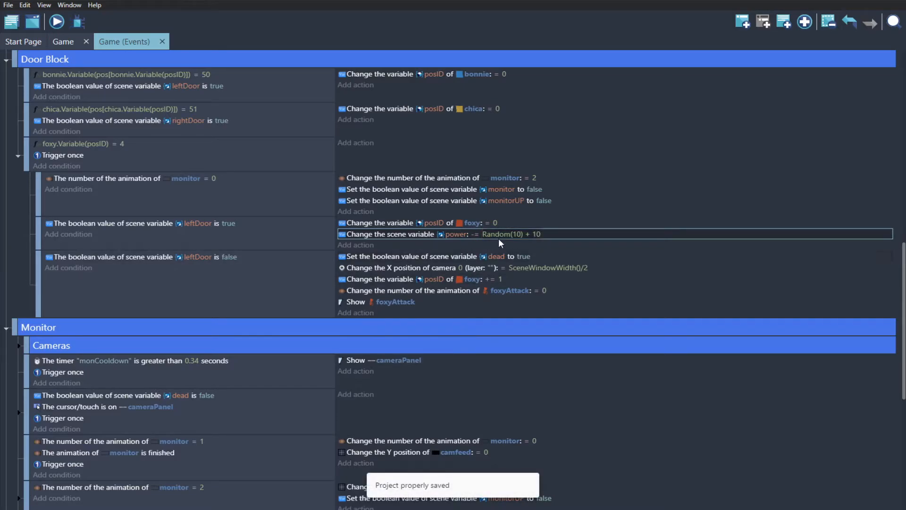
pyautogui.hotkey('ctrl', 's')
# Step: Preview the game with the left door closed, raise the monitor, pick a camera and lower the monitor to test the power drain
pyautogui.click(55, 23)
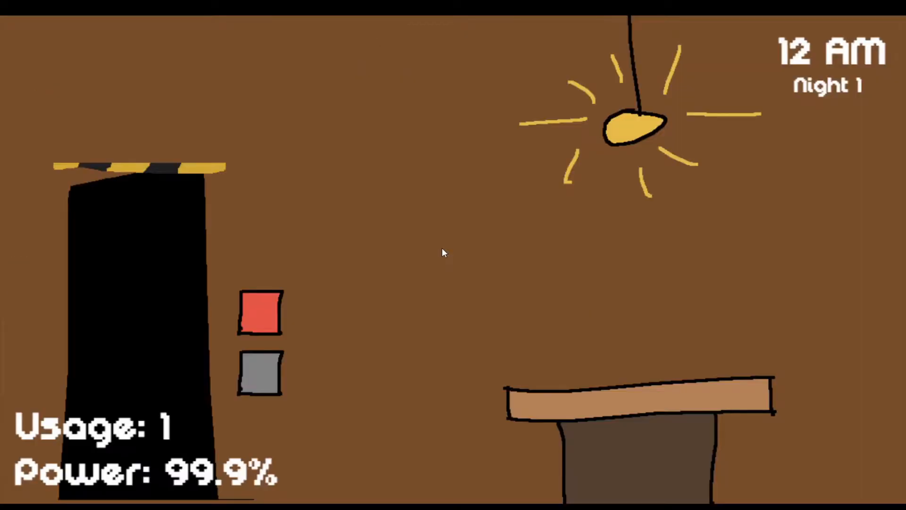
pyautogui.click(263, 317)
pyautogui.click(449, 448)
pyautogui.click(599, 232)
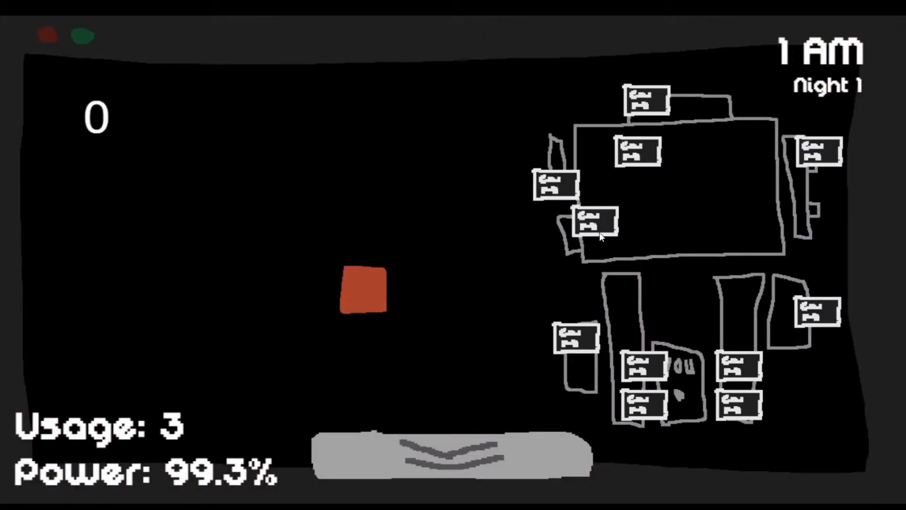
pyautogui.click(455, 444)
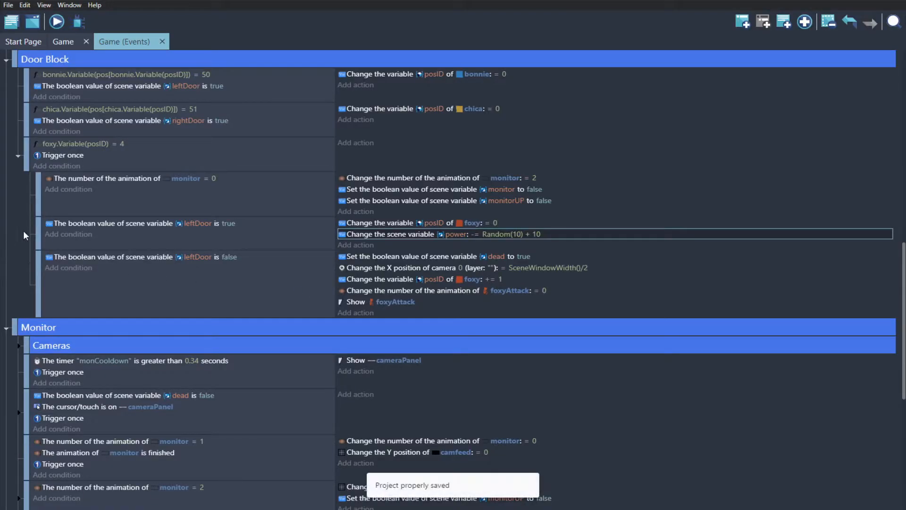
# Step: Change the power reduction in the leftDoor true event to Random(15) + 10 and save the project
pyautogui.click(510, 235)
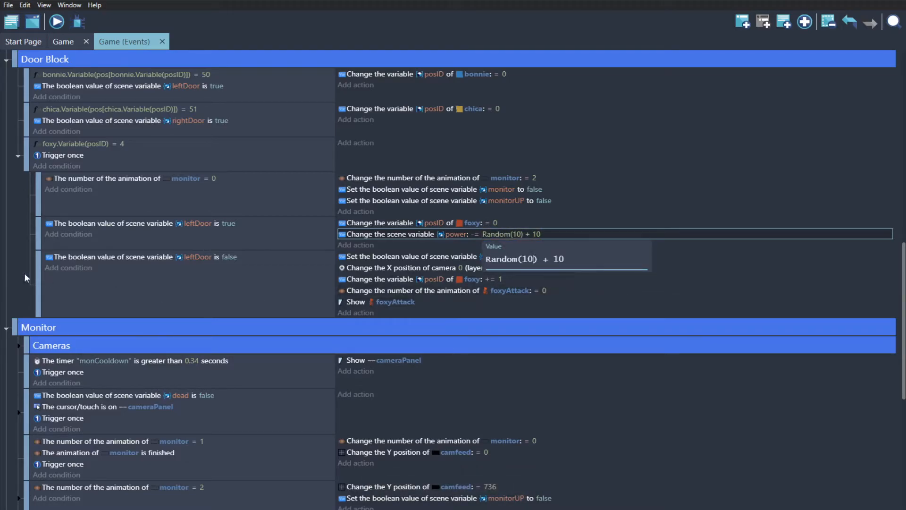
pyautogui.click(4, 270)
pyautogui.hotkey('ctrl', 's')
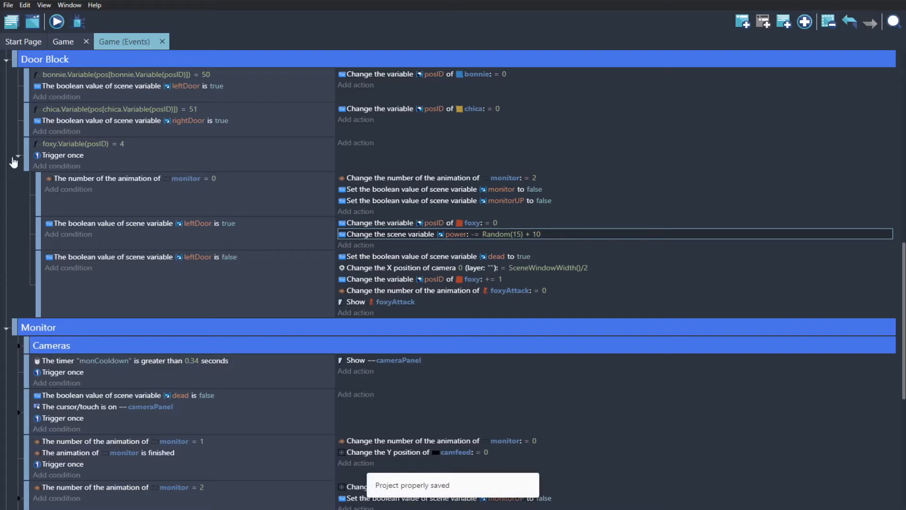
# Step: Set the hourDuration global variable to 70 in the Game scene's start-up event and save the project
pyautogui.click(62, 41)
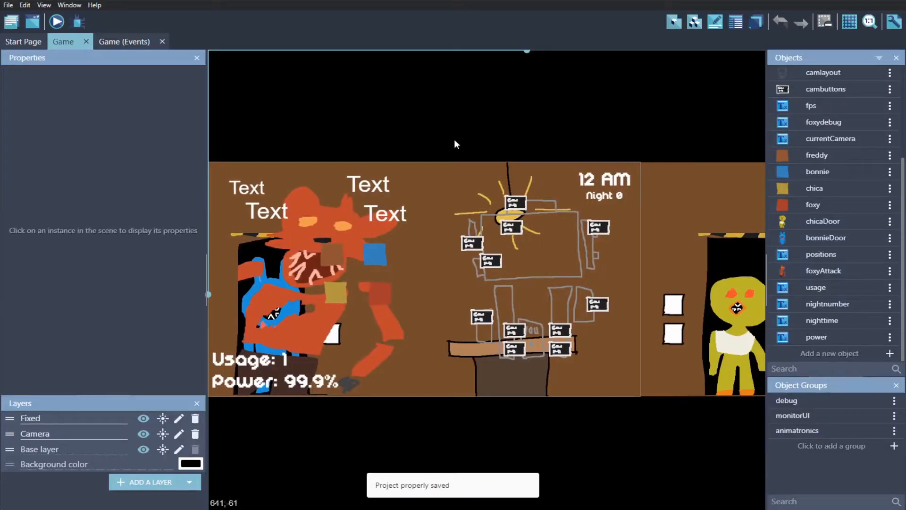
pyautogui.click(137, 41)
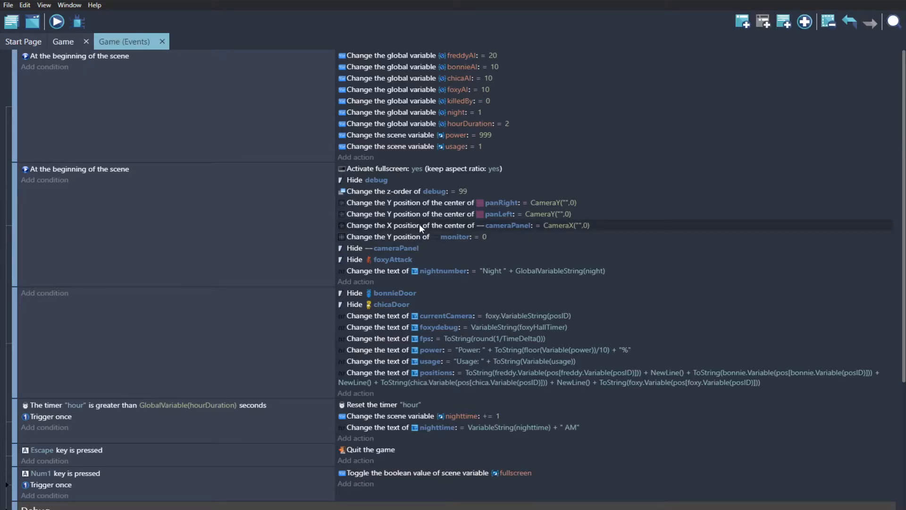
pyautogui.click(508, 124)
pyautogui.doubleClick(520, 147)
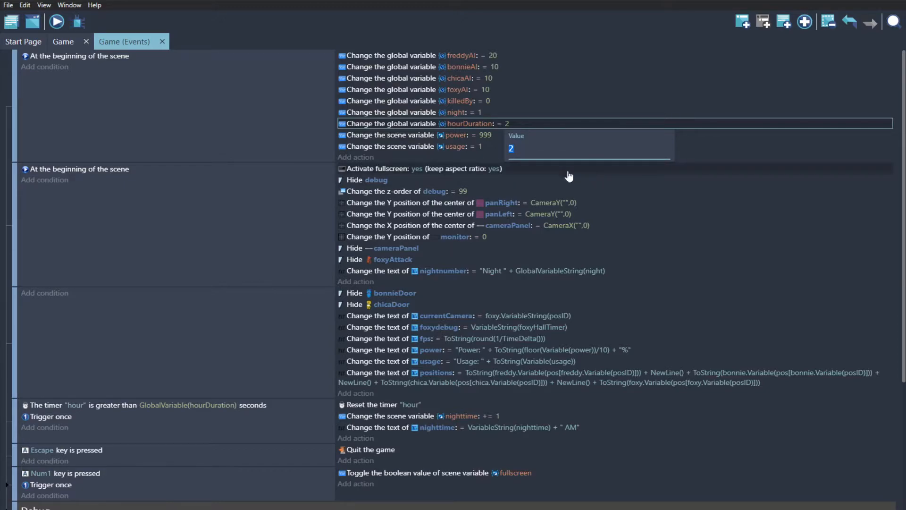
pyautogui.write('70')
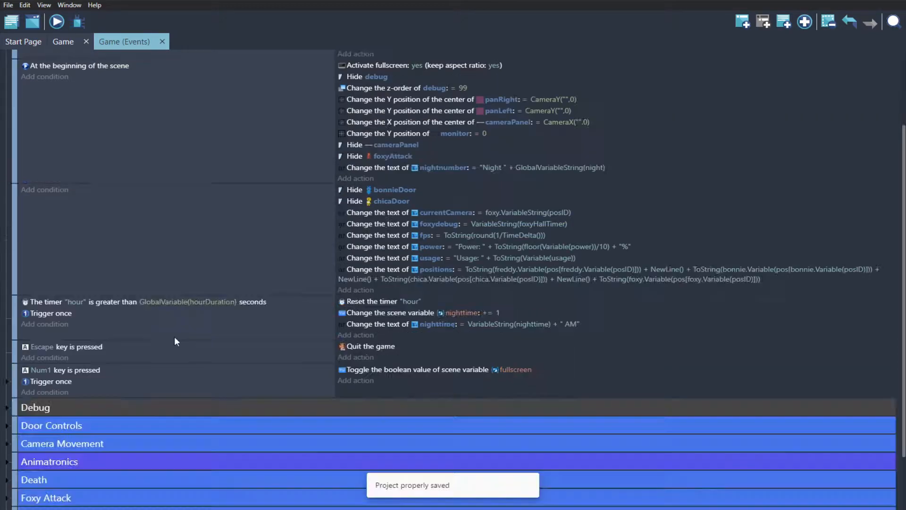
# Step: Duplicate the hour timer event and delete both conditions from the copy
pyautogui.click(174, 328)
pyautogui.hotkey('ctrl', 'c')
pyautogui.hotkey('ctrl', 'v')
pyautogui.click(141, 359)
pyautogui.press('Delete')
pyautogui.click(105, 347)
pyautogui.press('Delete')
pyautogui.scroll(-3, 254, 294)
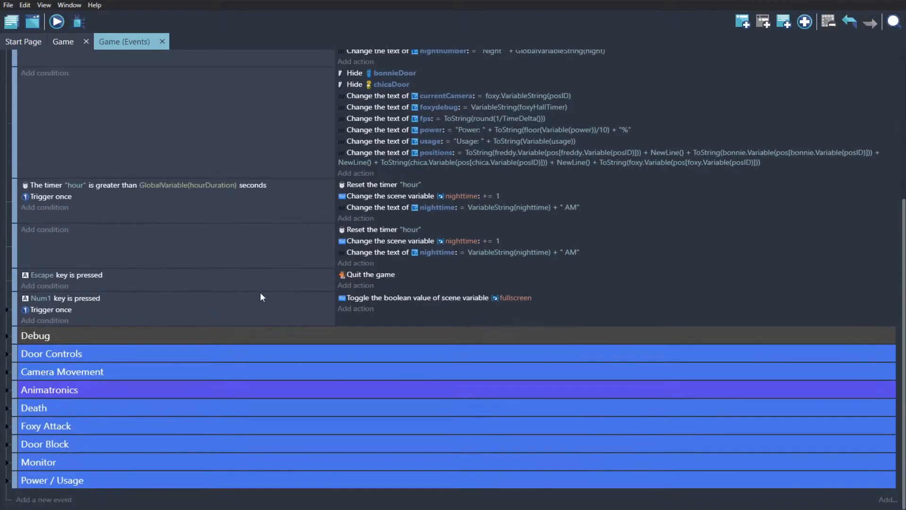
# Step: Delete the nighttime text, hour timer reset and nighttime variable actions from the duplicated event
pyautogui.click(369, 248)
pyautogui.press('Delete')
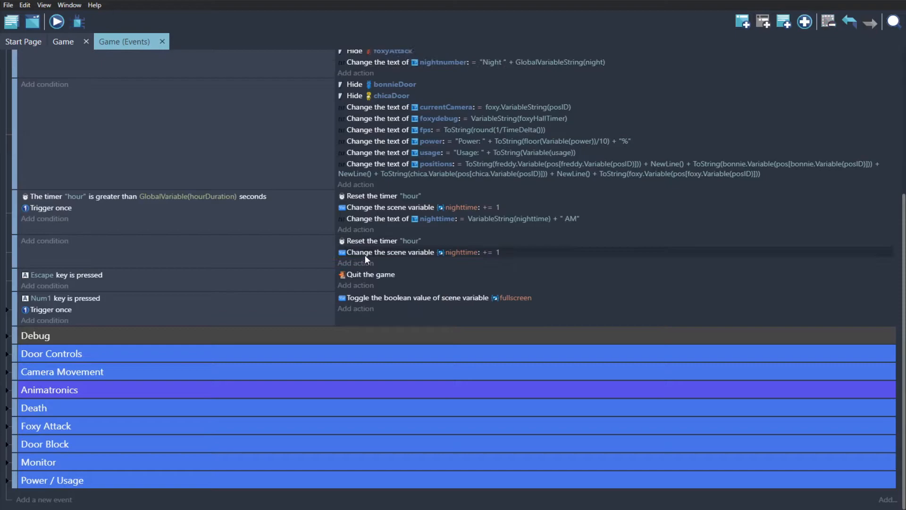
pyautogui.click(370, 241)
pyautogui.press('Delete')
pyautogui.click(487, 256)
pyautogui.click(514, 273)
pyautogui.click(513, 287)
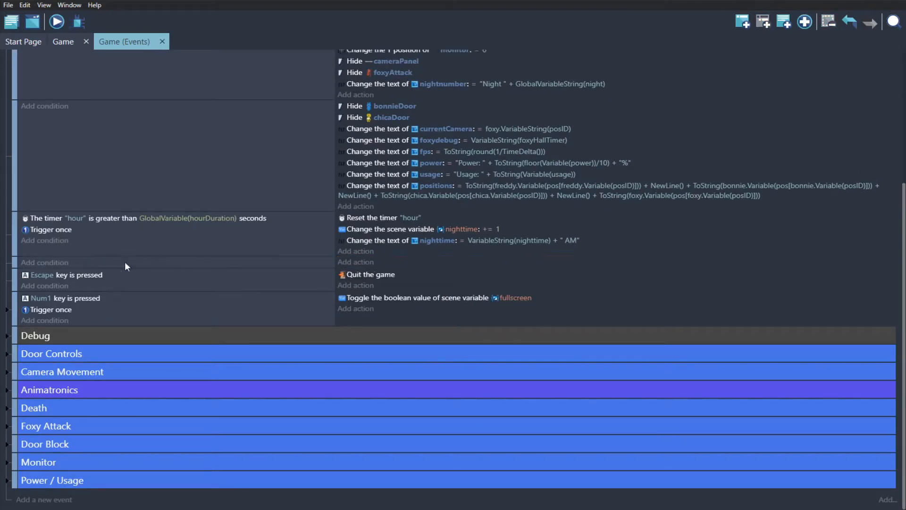
# Step: Add a condition to the empty event comparing the scene variable nighttime as equal to 6, and save the project
pyautogui.click(66, 261)
pyautogui.write('scene')
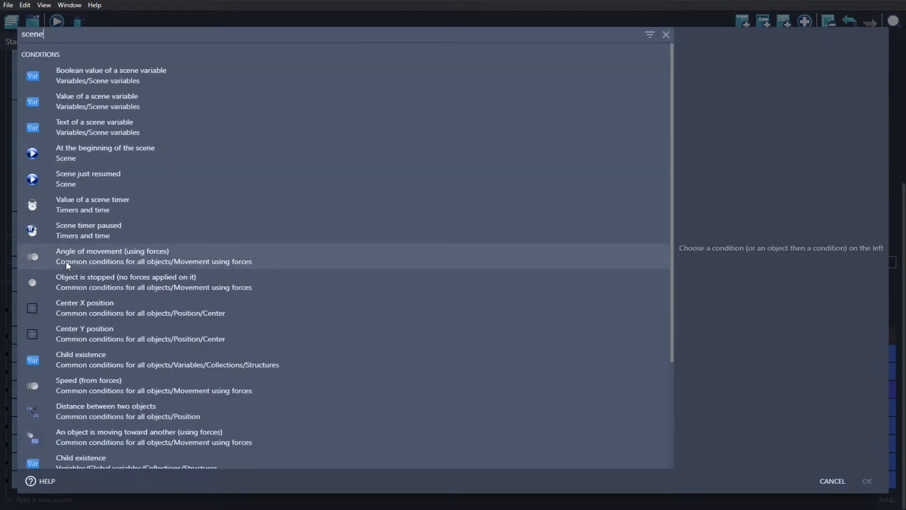
pyautogui.click(171, 110)
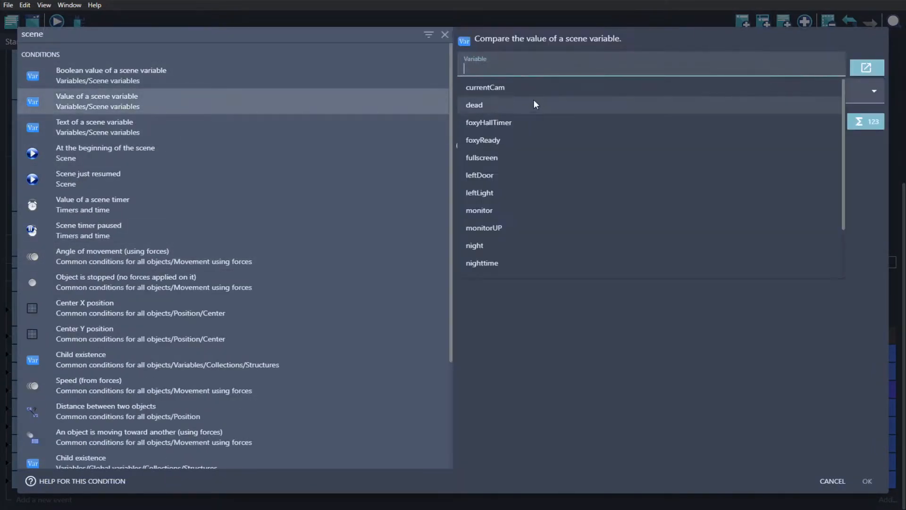
pyautogui.click(514, 263)
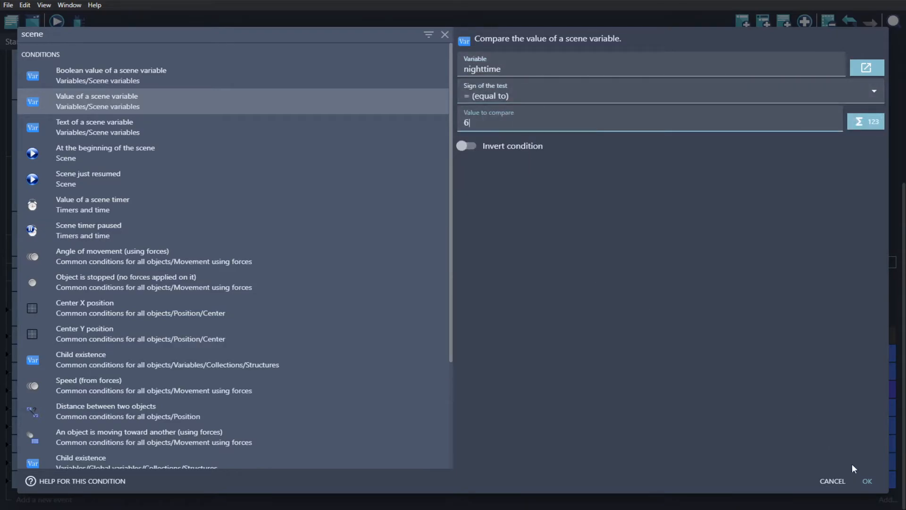
pyautogui.click(867, 481)
pyautogui.hotkey('ctrl', 's')
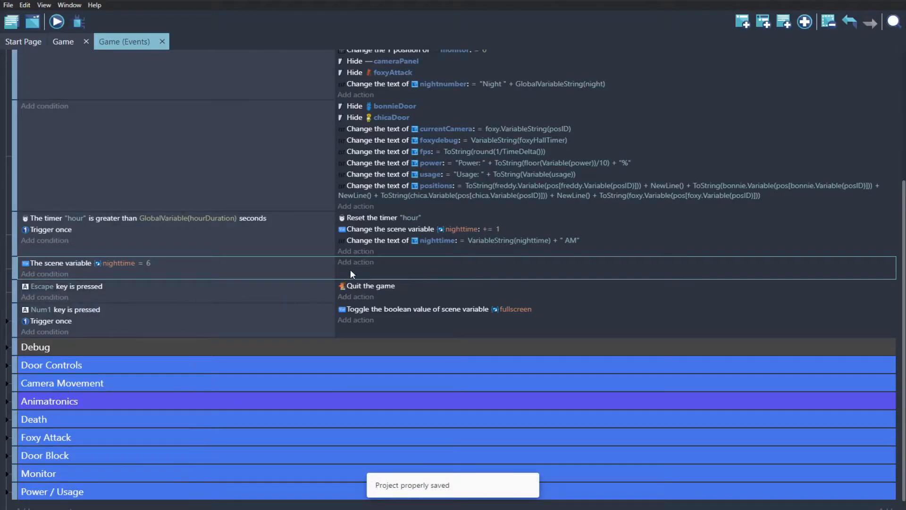
# Step: Add a new scene to the project and name it 6AM
pyautogui.click(63, 41)
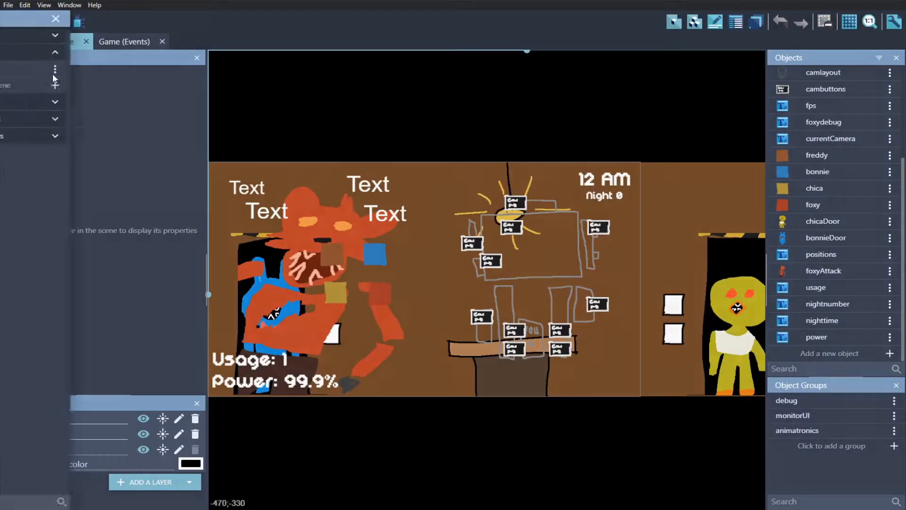
pyautogui.click(12, 21)
pyautogui.click(146, 85)
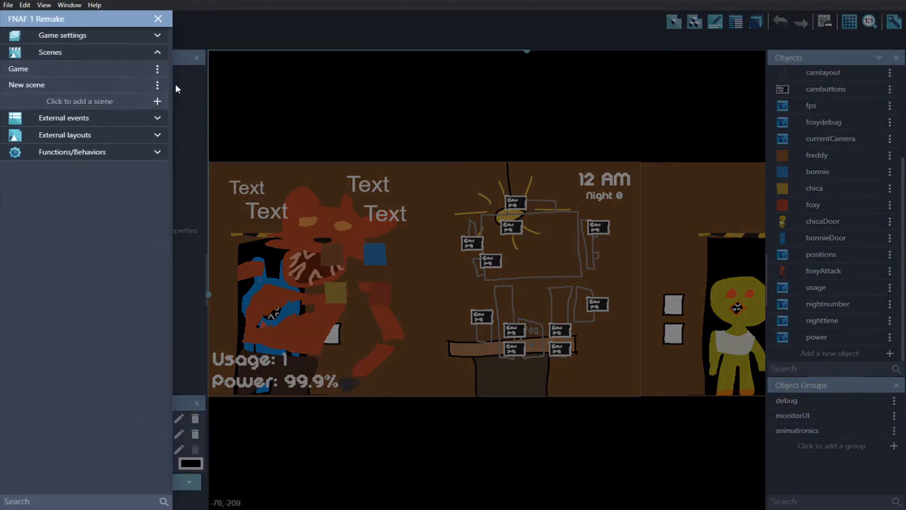
pyautogui.click(157, 86)
pyautogui.click(189, 144)
pyautogui.press('BackSpace')
pyautogui.press('BackSpace')
pyautogui.press('BackSpace')
pyautogui.press('BackSpace')
pyautogui.press('BackSpace')
pyautogui.press('BackSpace')
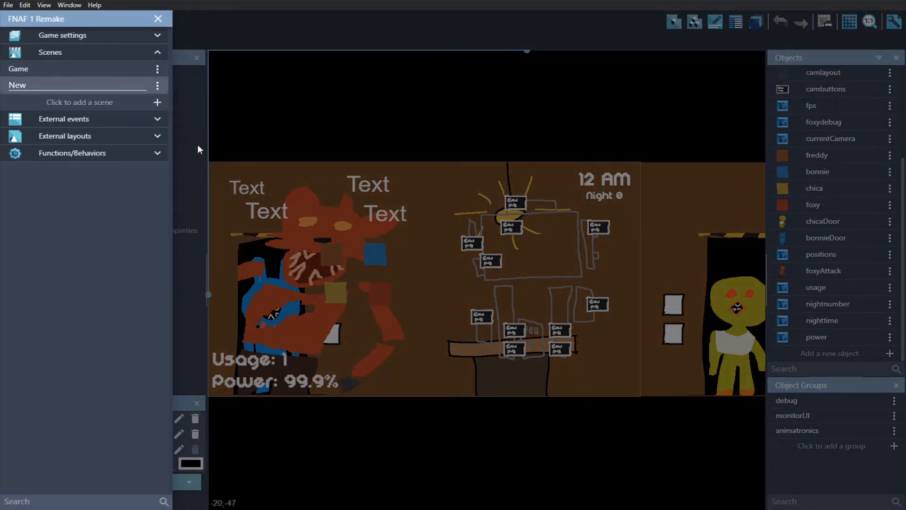
pyautogui.press('Return')
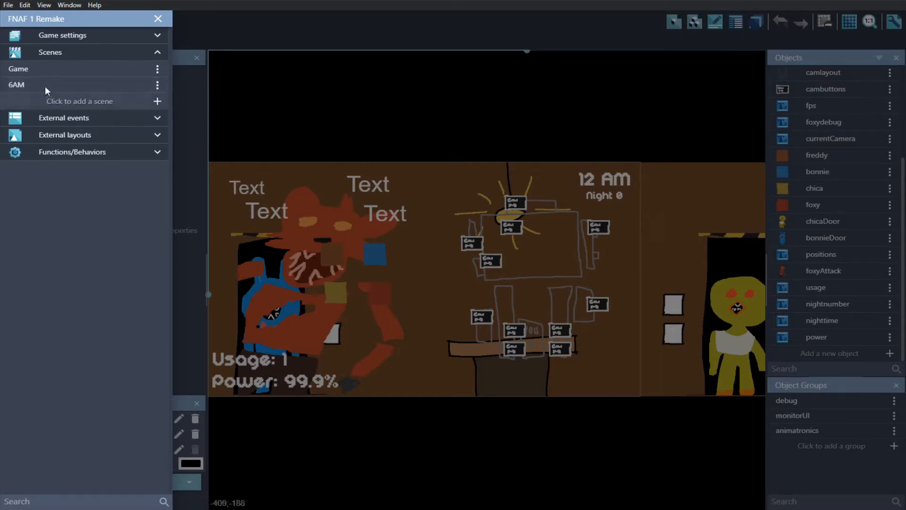
# Step: Open the 6AM scene and set its background color to black
pyautogui.click(64, 91)
pyautogui.scroll(-1, 300, 240)
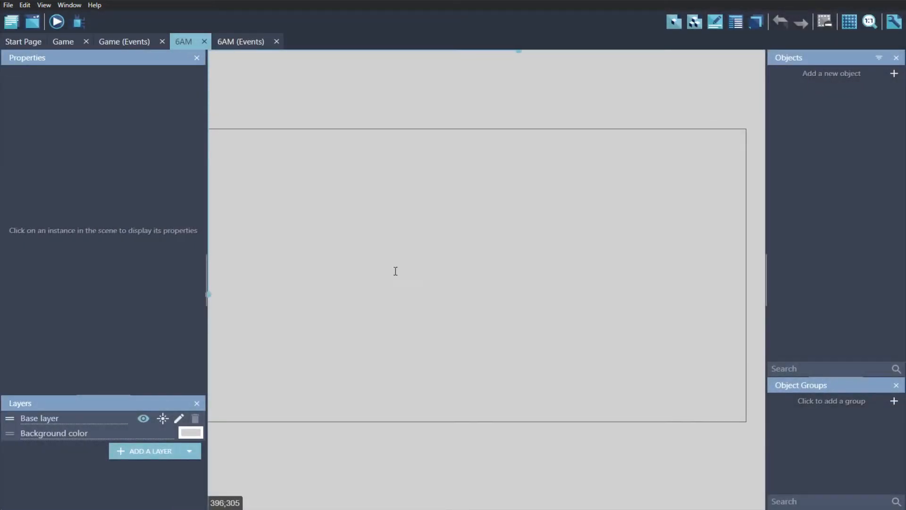
pyautogui.doubleClick(396, 271)
pyautogui.click(596, 267)
pyautogui.click(502, 371)
pyautogui.click(600, 325)
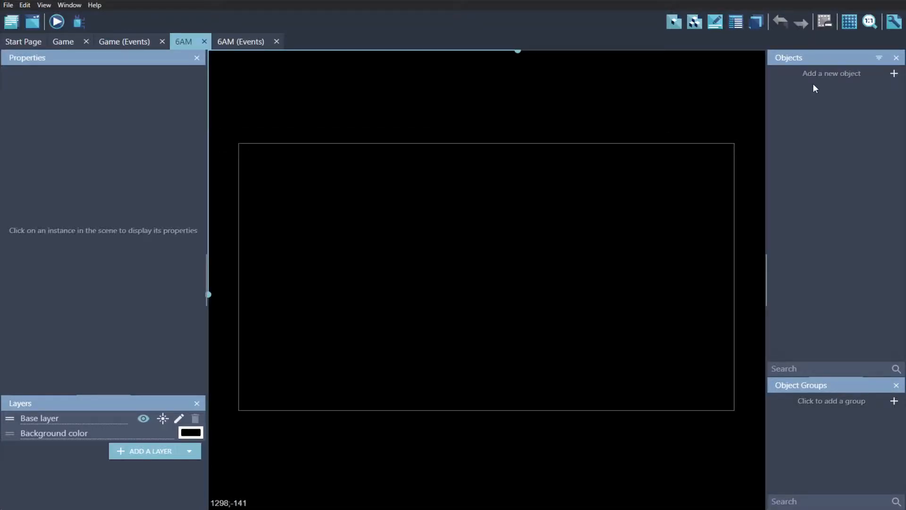
# Step: Add a new text object to the 6AM scene and name it AM
pyautogui.click(800, 81)
pyautogui.click(302, 142)
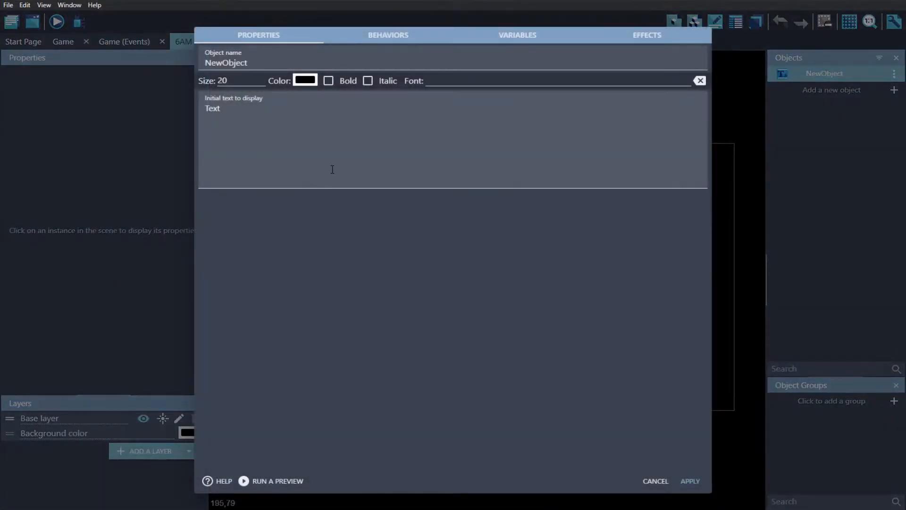
pyautogui.doubleClick(303, 57)
pyautogui.write('AM')
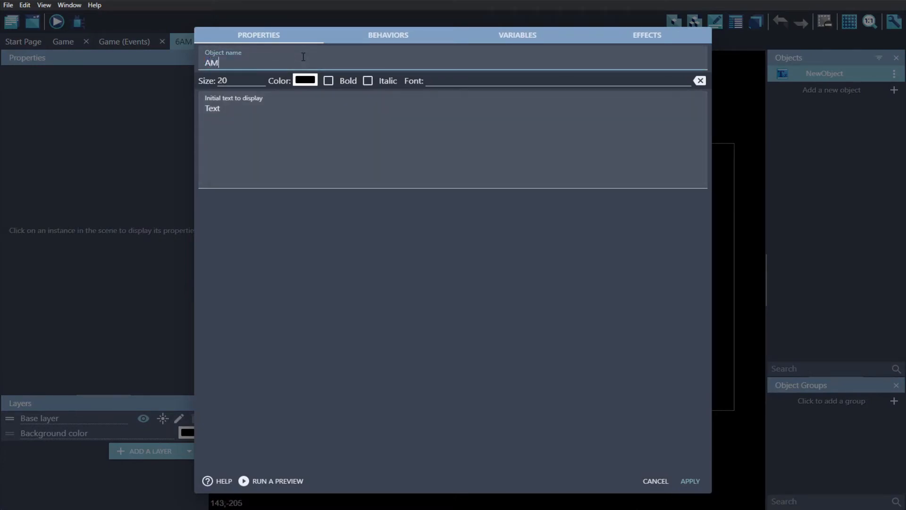
# Step: Make the AM object's text bold and white, and set its initial text to AM
pyautogui.click(329, 81)
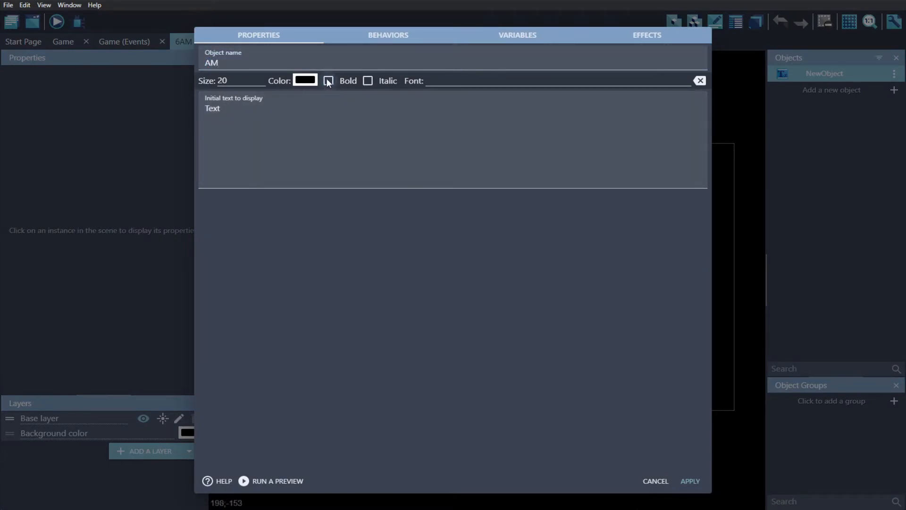
pyautogui.click(329, 81)
pyautogui.click(306, 81)
pyautogui.moveTo(307, 87); pyautogui.dragTo(249, 60)
pyautogui.click(480, 142)
pyautogui.doubleClick(302, 121)
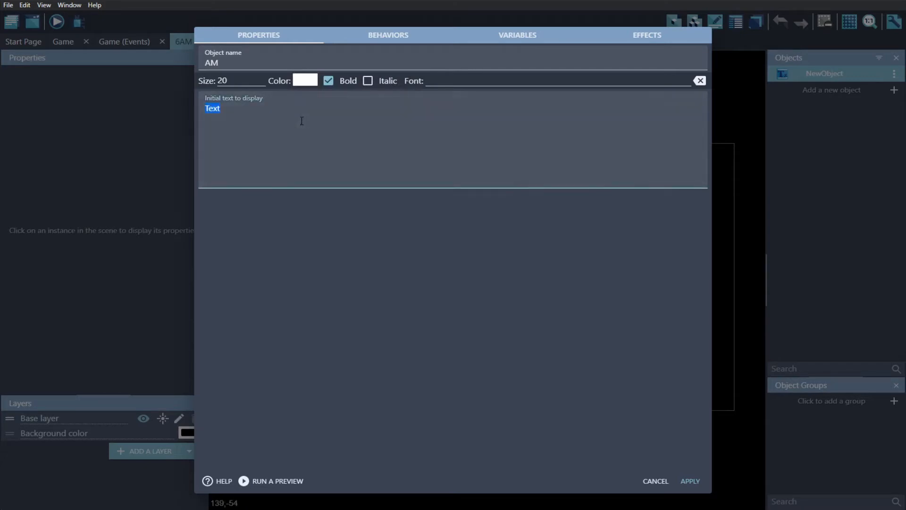
# Step: Set the AM text's font to DigitalDisco[1].ttf and increase its size
pyautogui.click(465, 82)
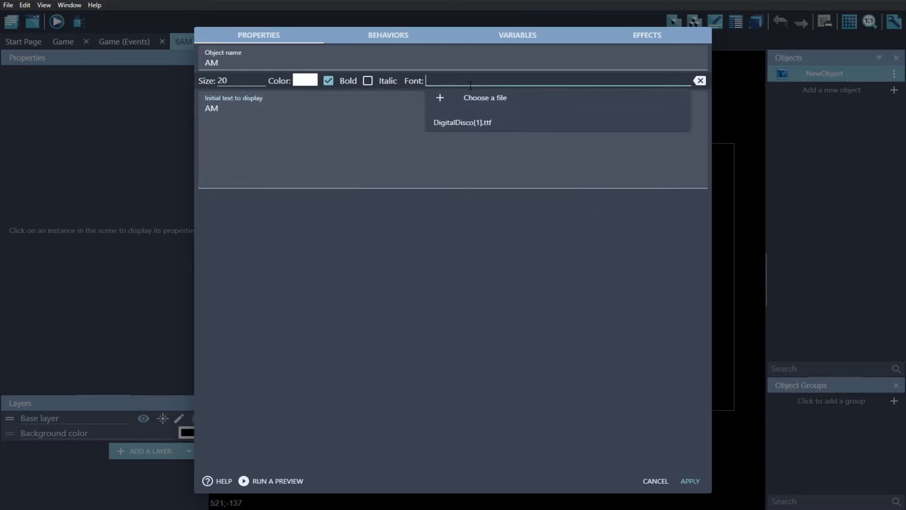
pyautogui.click(475, 120)
pyautogui.click(234, 81)
pyautogui.doubleClick(234, 82)
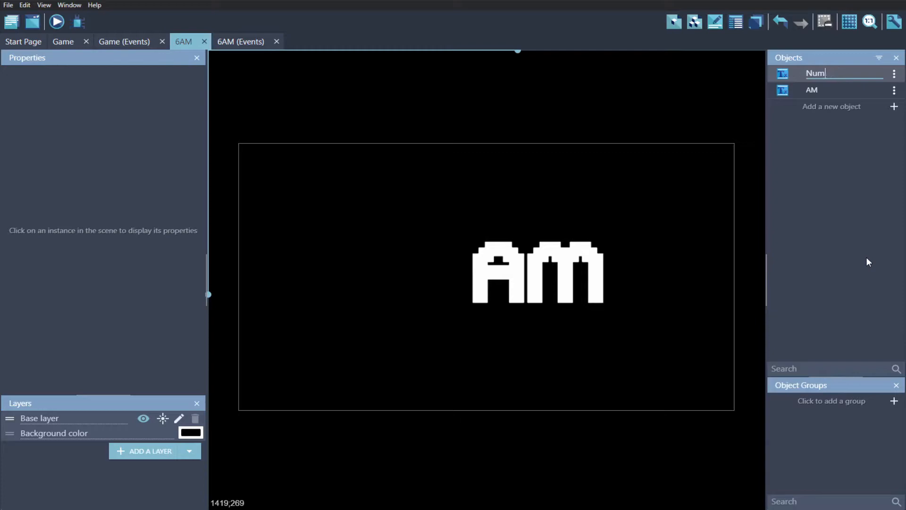
# Step: Name the second text object Number and give it a number variable called value set to 5
pyautogui.press('Return')
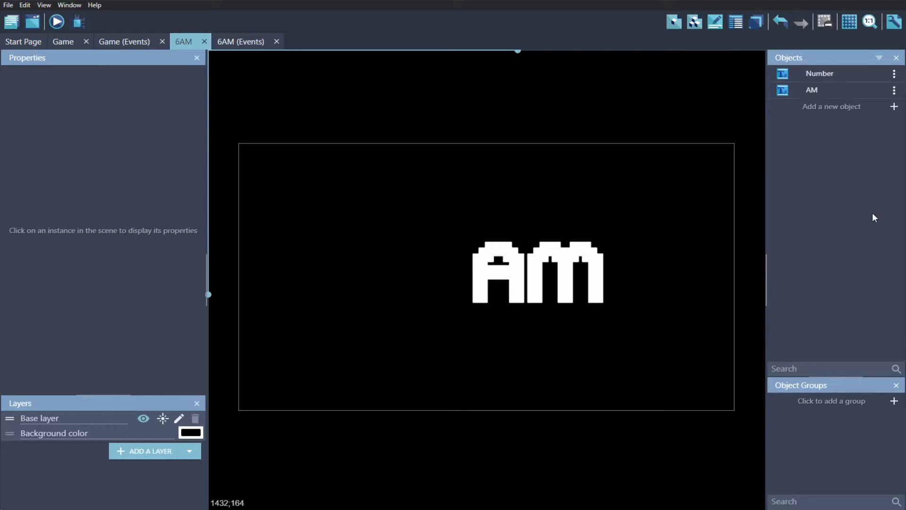
pyautogui.rightClick(824, 74)
pyautogui.click(837, 125)
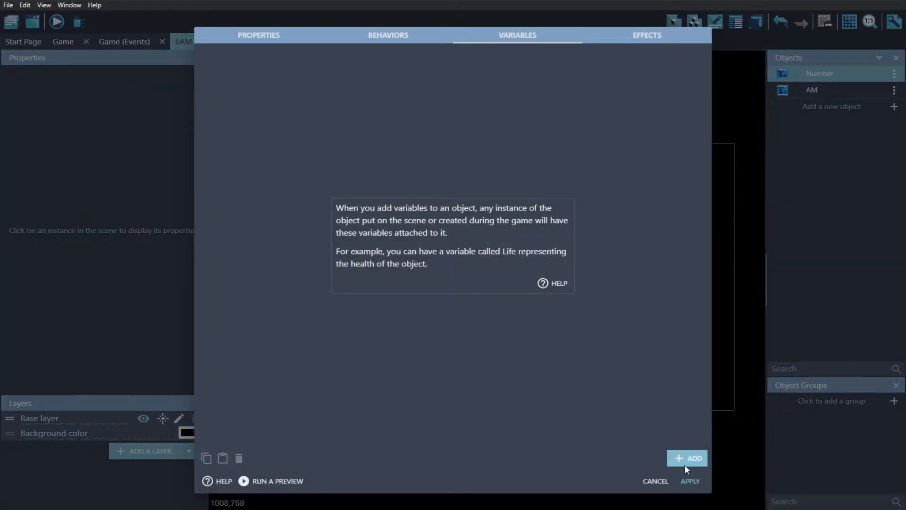
pyautogui.click(685, 460)
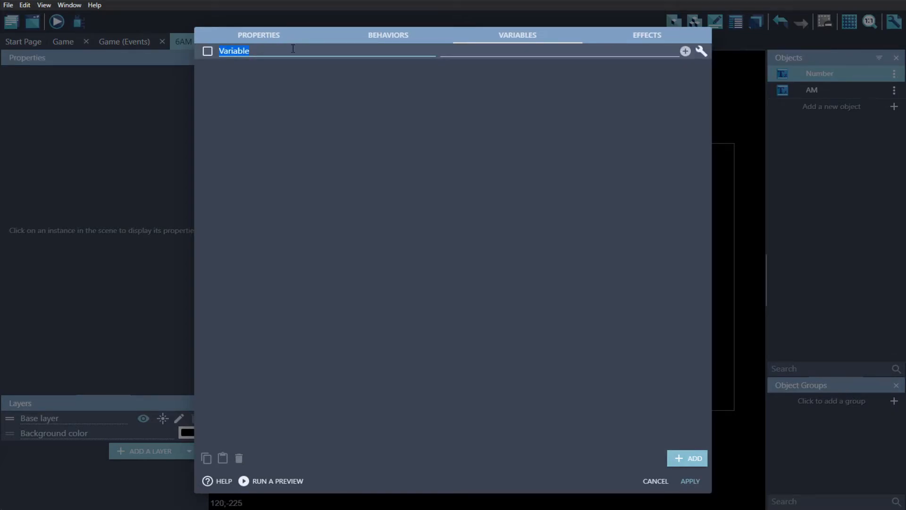
pyautogui.write('value')
pyautogui.click(701, 51)
pyautogui.moveTo(727, 68)
pyautogui.click(811, 68)
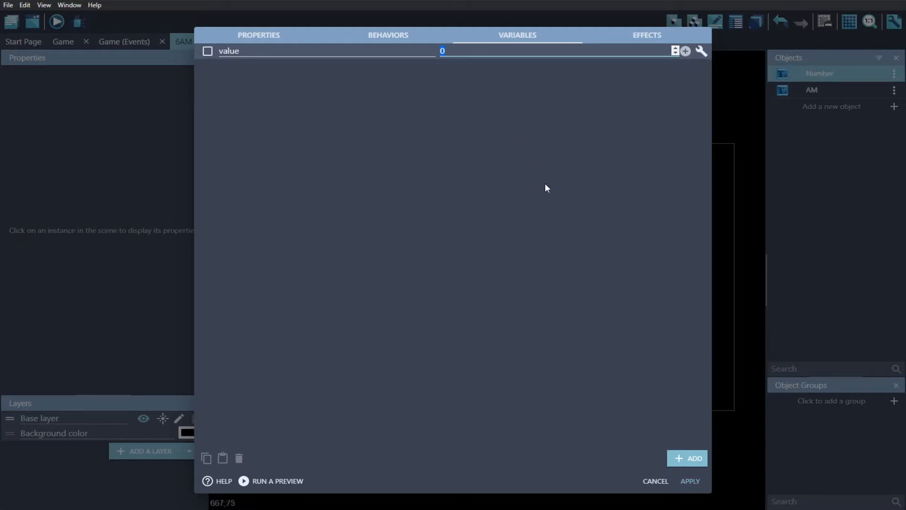
pyautogui.click(694, 480)
# Step: Place the Number object in the scene beside AM and set its initial text to 0
pyautogui.moveTo(813, 83); pyautogui.dragTo(333, 292)
pyautogui.doubleClick(366, 307)
pyautogui.click(329, 121)
pyautogui.hotkey('ctrl', 'a')
pyautogui.write('0')
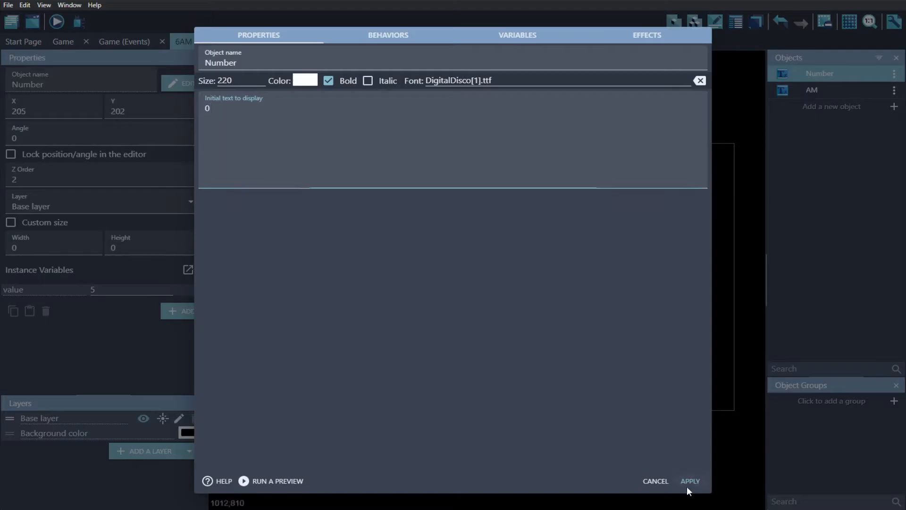
pyautogui.click(690, 481)
# Step: Move the number closer to the AM text and change its initial text to 8
pyautogui.moveTo(368, 281); pyautogui.dragTo(434, 282)
pyautogui.doubleClick(434, 282)
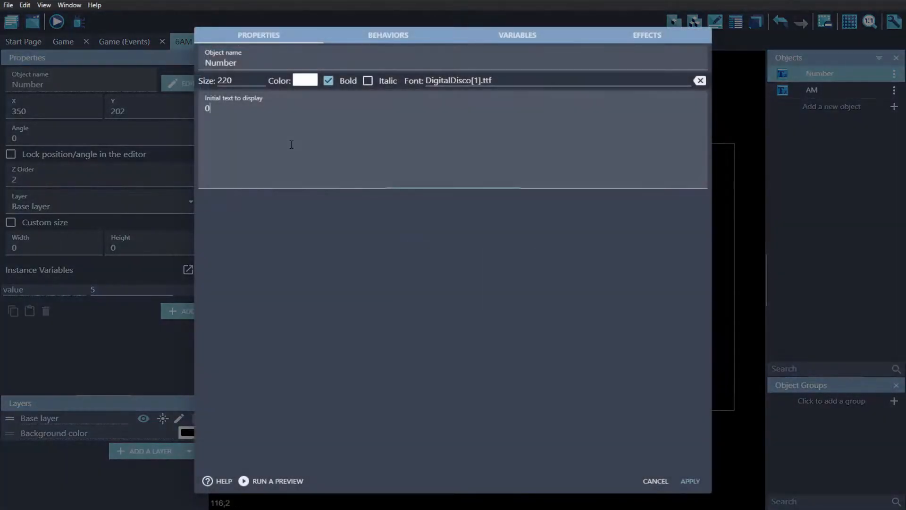
pyautogui.write('8')
pyautogui.click(690, 480)
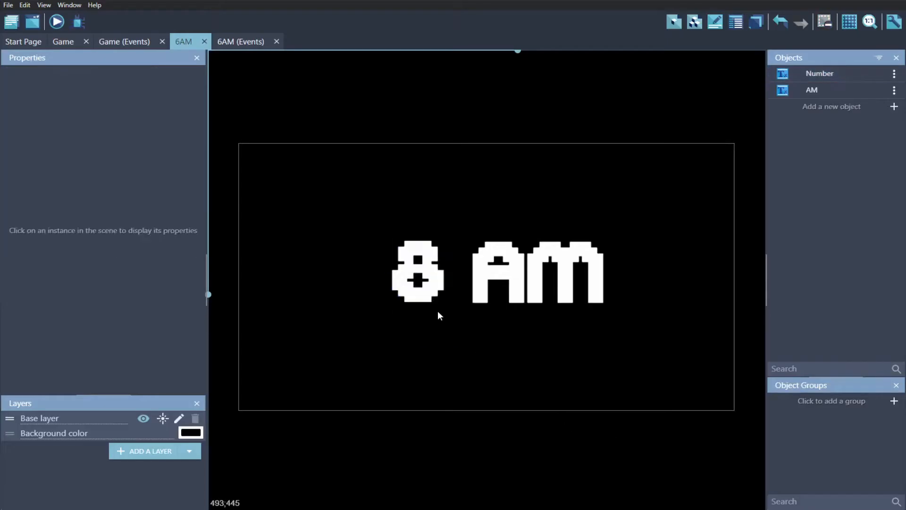
# Step: Align the number with the AM text, positioning it just before AM at X 363, Y 204
pyautogui.moveTo(446, 283); pyautogui.dragTo(516, 295)
pyautogui.click(565, 296)
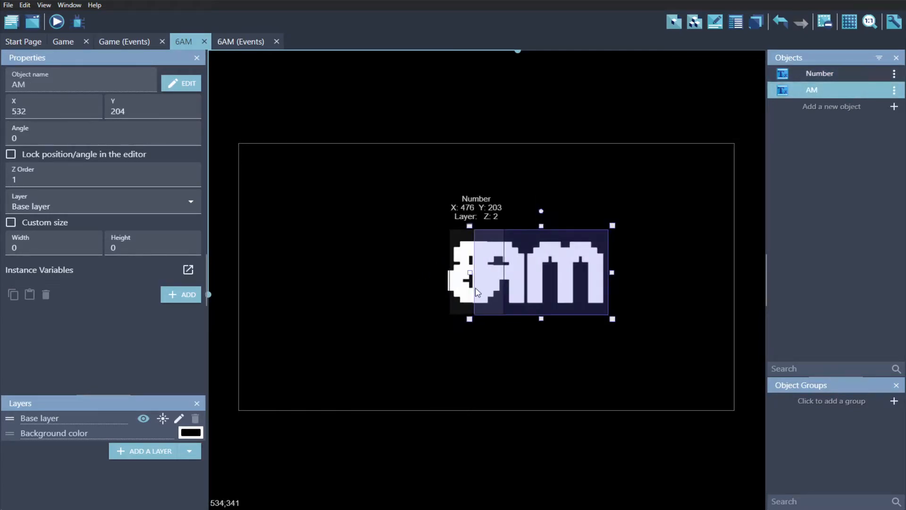
pyautogui.click(477, 290)
pyautogui.click(191, 108)
pyautogui.moveTo(465, 299); pyautogui.dragTo(434, 241)
pyautogui.click(433, 363)
pyautogui.click(438, 300)
pyautogui.hotkey('ctrl', 'z')
pyautogui.click(427, 274)
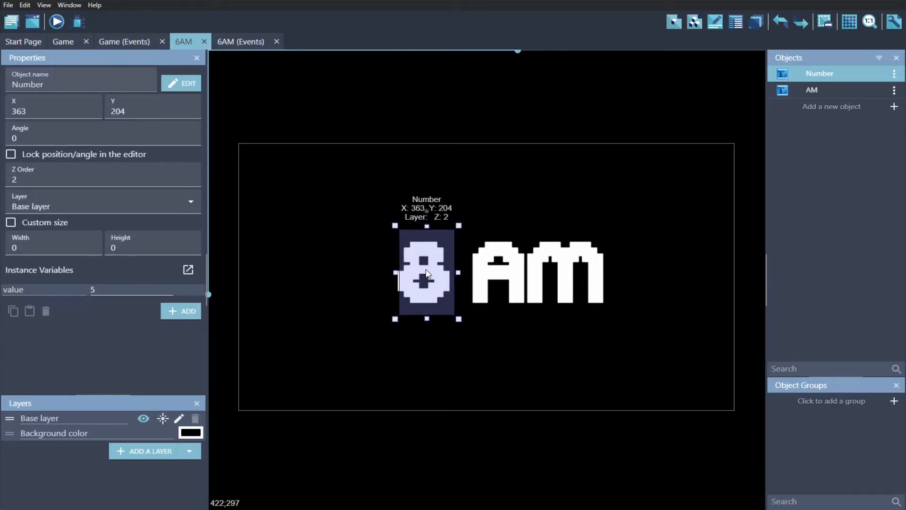
# Step: Duplicate the number straight below the original at Y 442, set the copy's value variable to 6, and save the project
pyautogui.keyDown('ctrl'); pyautogui.moveTo(426, 274); pyautogui.dragTo(426, 375); pyautogui.keyUp('ctrl')
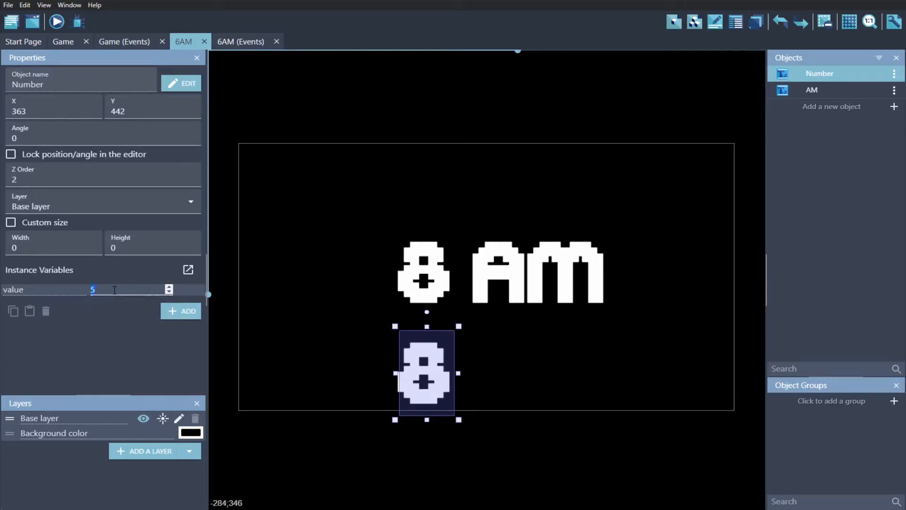
pyautogui.write('6')
pyautogui.click(487, 348)
pyautogui.click(446, 358)
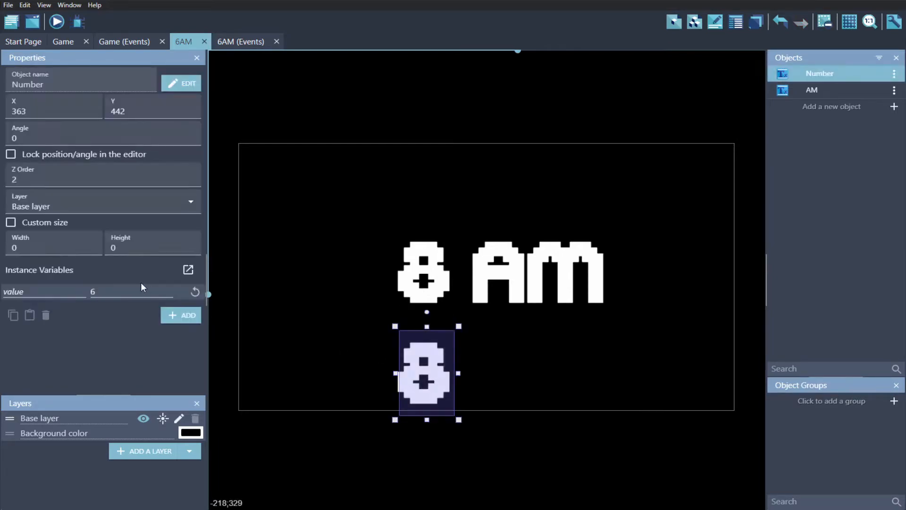
pyautogui.click(484, 355)
pyautogui.hotkey('ctrl', 's')
# Step: Compare the instance properties and value variables of the upper and lower numbers
pyautogui.click(443, 364)
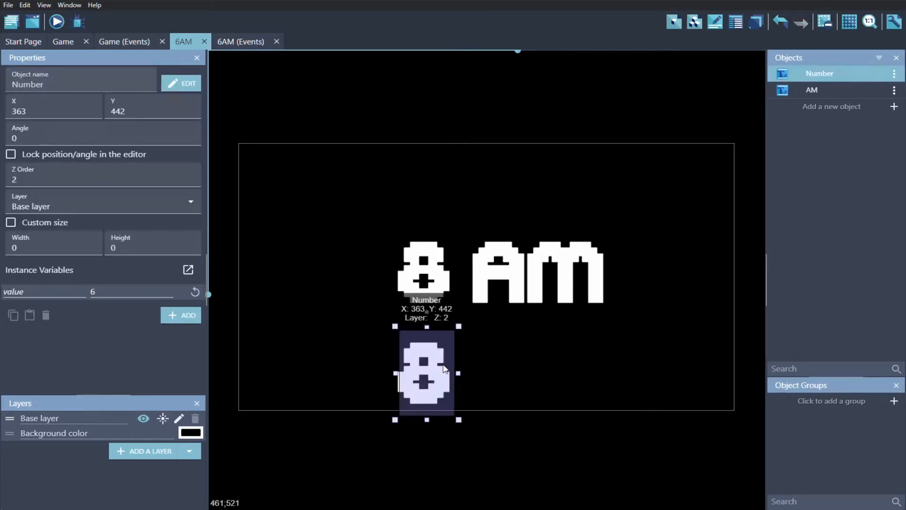
pyautogui.click(427, 274)
pyautogui.click(433, 355)
pyautogui.click(427, 274)
pyautogui.click(432, 356)
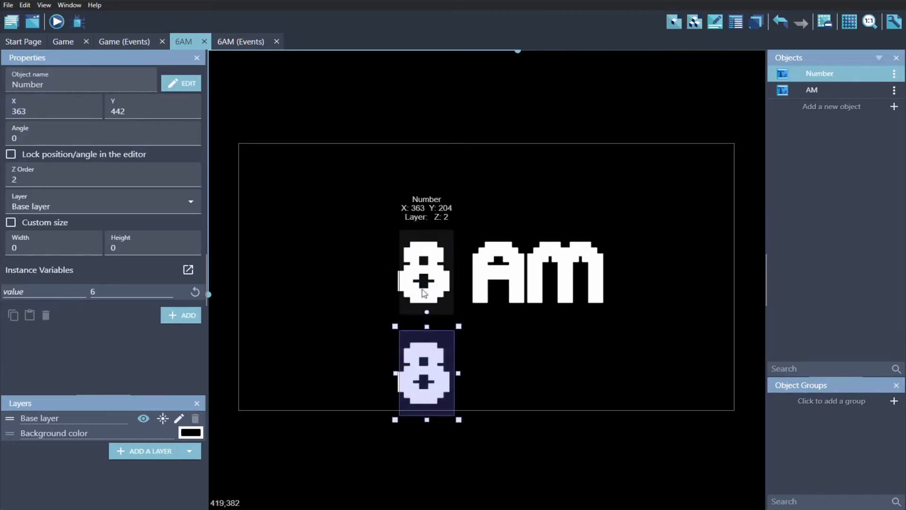
pyautogui.click(427, 274)
pyautogui.click(427, 336)
pyautogui.click(427, 274)
pyautogui.click(428, 337)
pyautogui.click(423, 283)
pyautogui.click(431, 353)
pyautogui.click(313, 263)
# Step: Add an event to the 6AM scene's events with the condition At the beginning of the scene
pyautogui.click(238, 43)
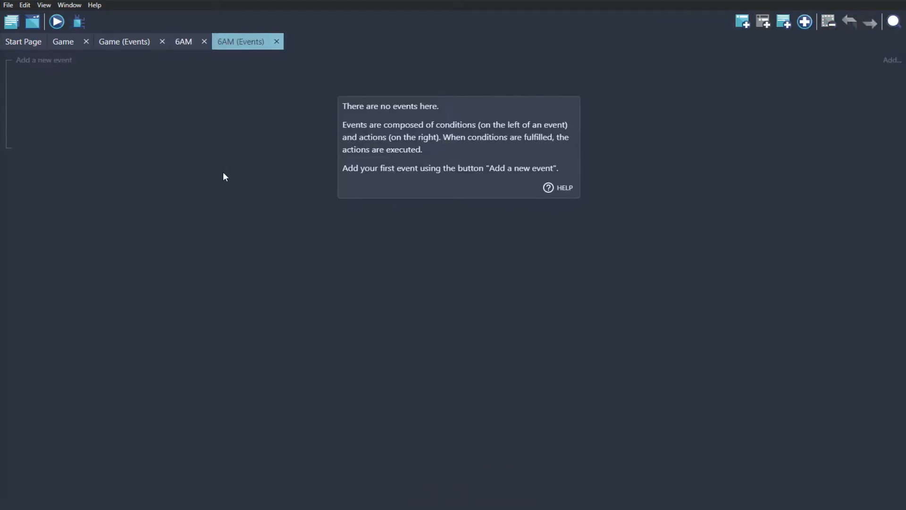
pyautogui.click(52, 60)
pyautogui.click(48, 56)
pyautogui.write('begin')
pyautogui.press('Return')
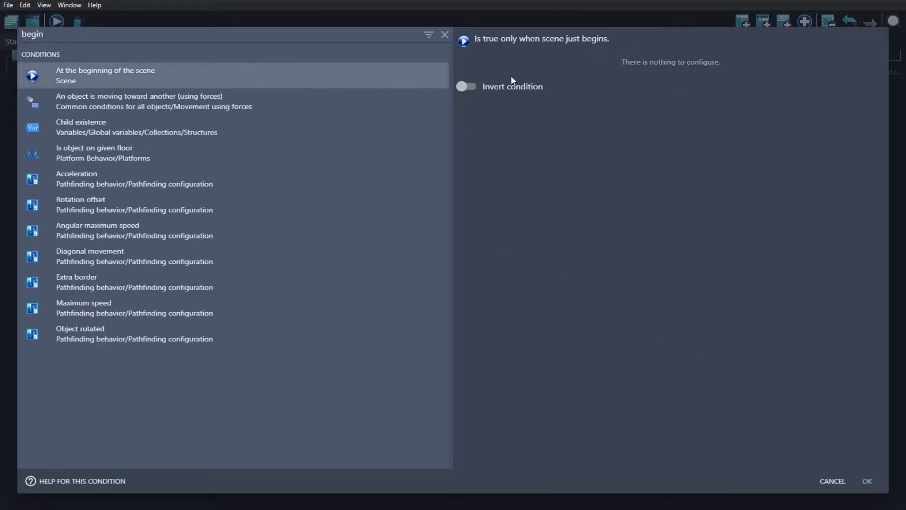
pyautogui.click(859, 481)
# Step: Add an action to the scene-start event that sets the scene variable distance to 240
pyautogui.click(359, 57)
pyautogui.scroll(-2, 378, 95)
pyautogui.click(385, 107)
pyautogui.write('distance')
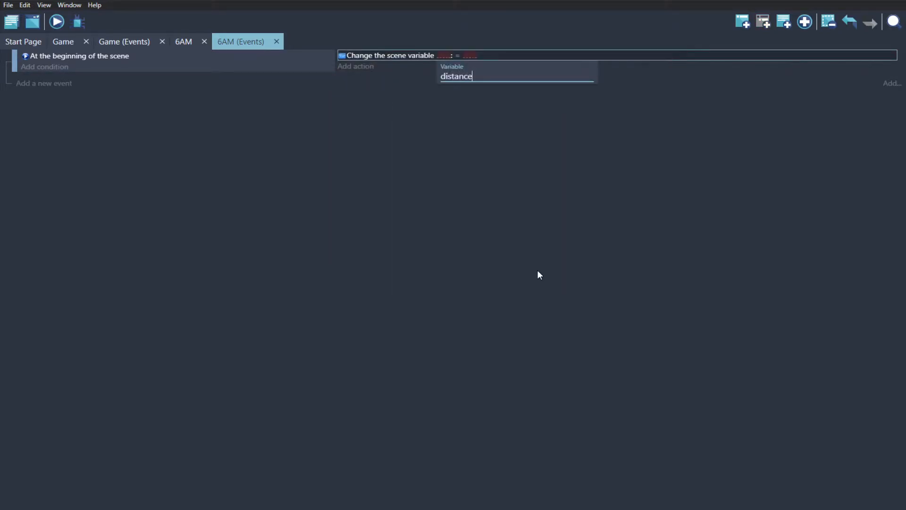
pyautogui.press('Return')
pyautogui.hotkey('ctrl', 's')
pyautogui.click(493, 56)
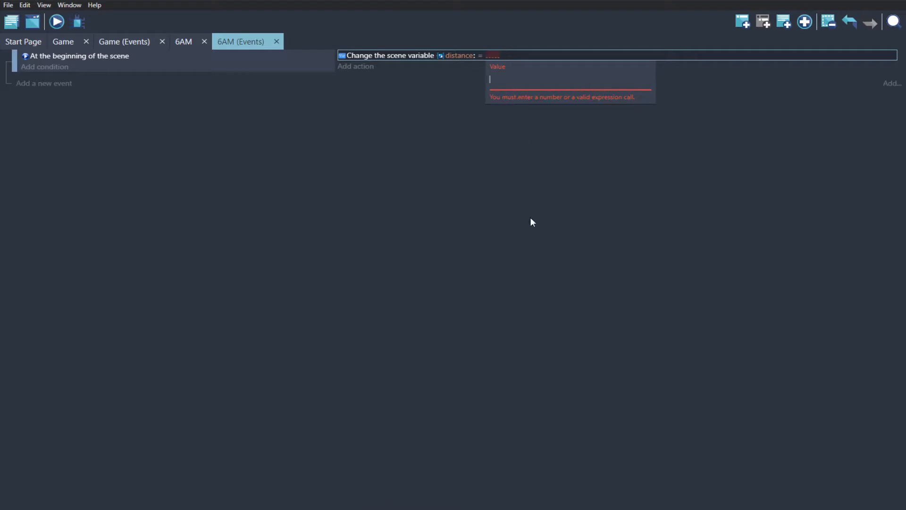
pyautogui.write('2')
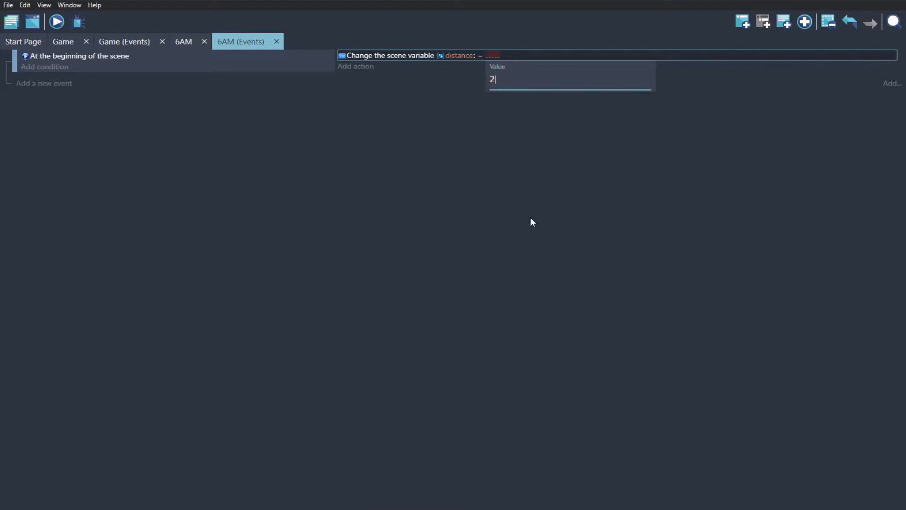
pyautogui.write('40')
pyautogui.click(219, 84)
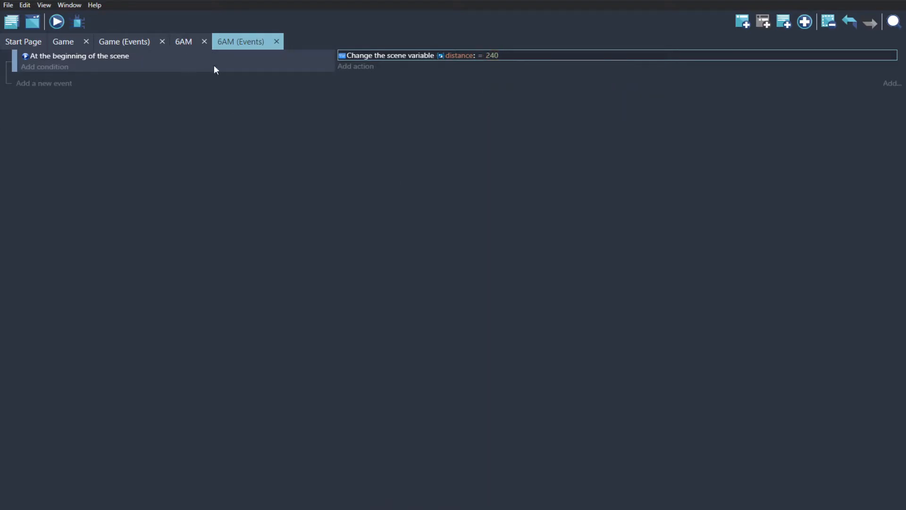
pyautogui.click(189, 43)
pyautogui.click(417, 266)
pyautogui.click(418, 362)
pyautogui.click(349, 274)
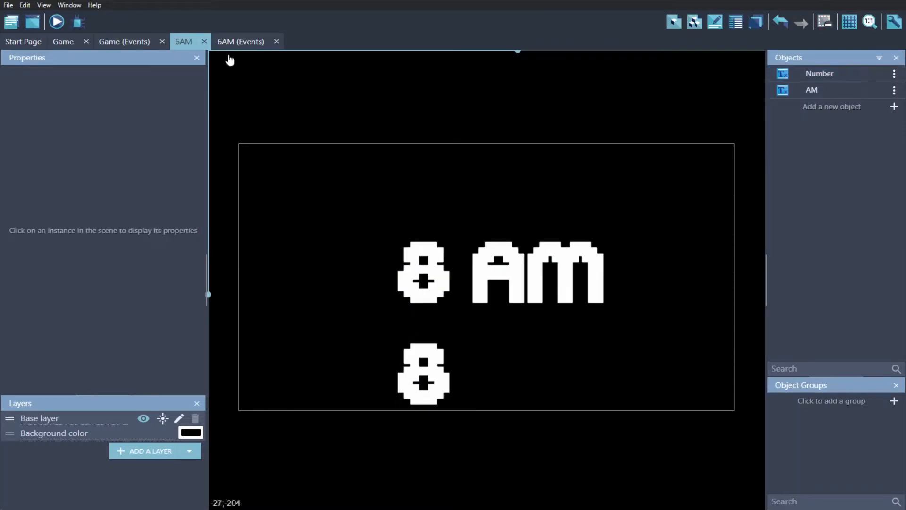
pyautogui.click(238, 42)
# Step: Add a second event conditioned on the scene timer "move" being greater than 0.05 seconds
pyautogui.click(45, 84)
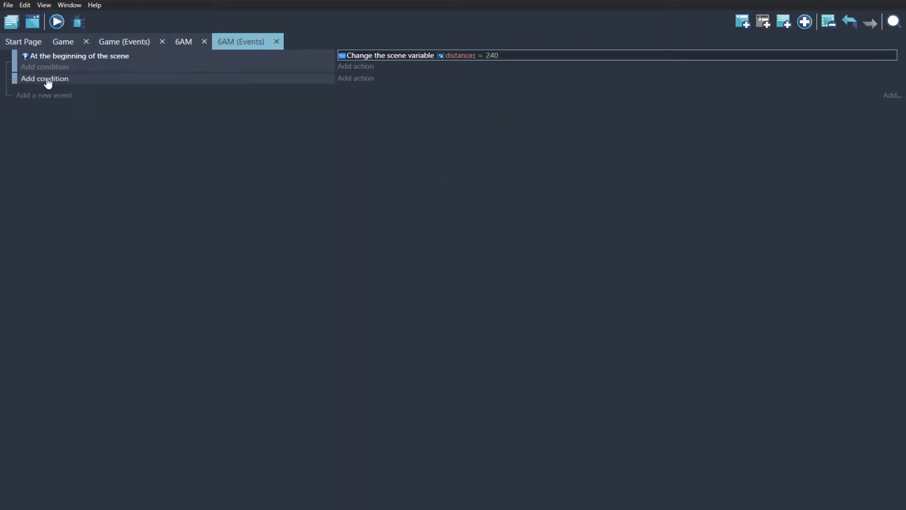
pyautogui.click(47, 78)
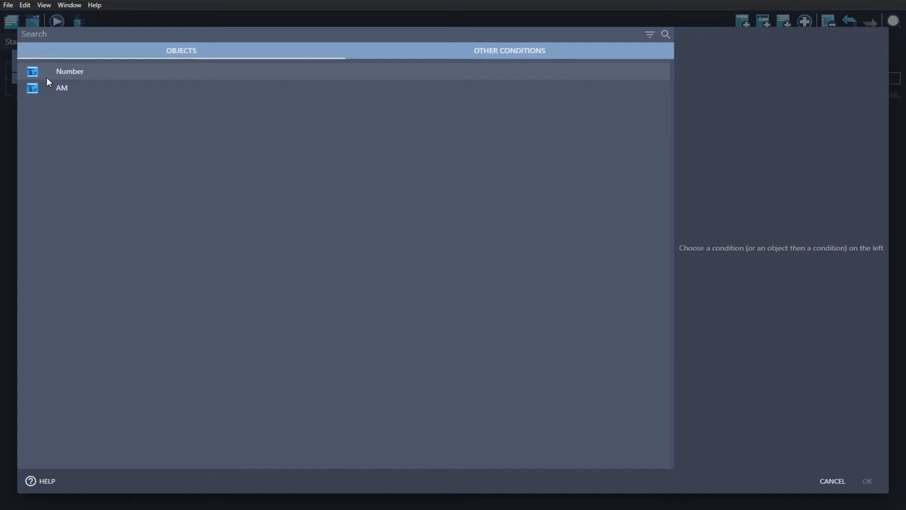
pyautogui.write('timer')
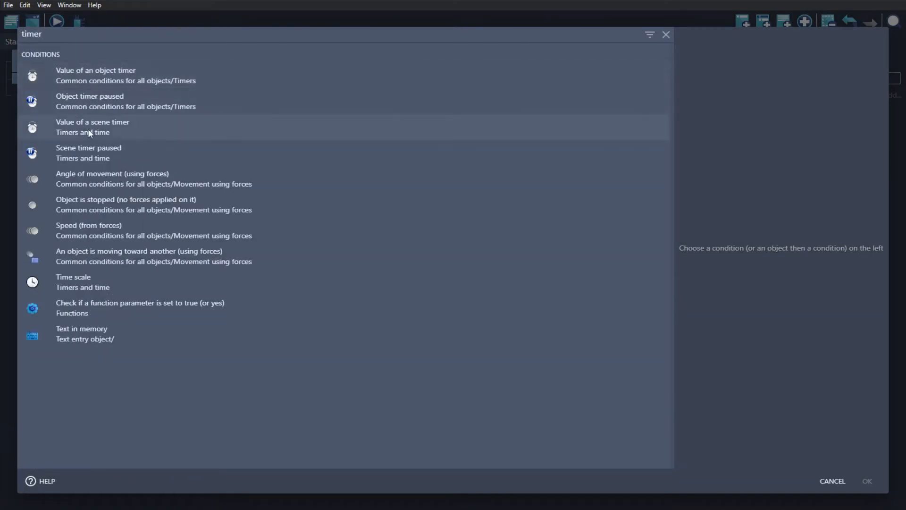
pyautogui.click(105, 131)
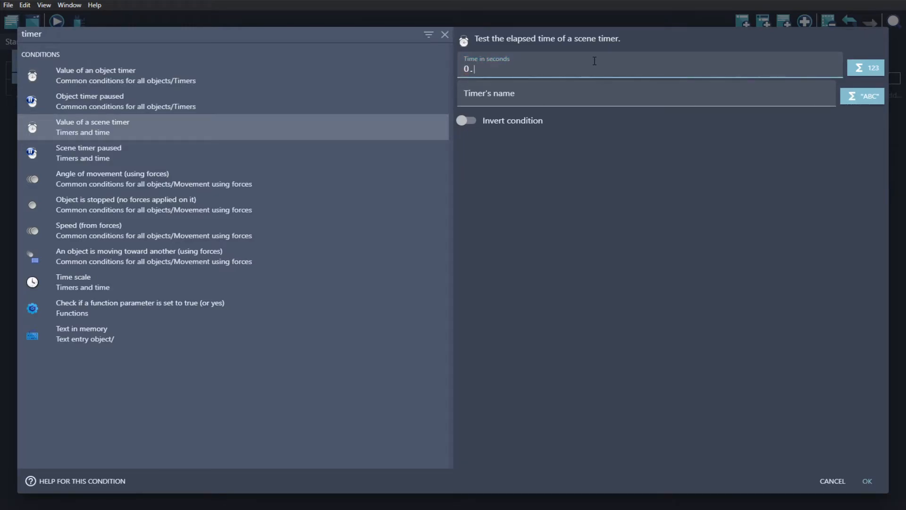
pyautogui.click(593, 92)
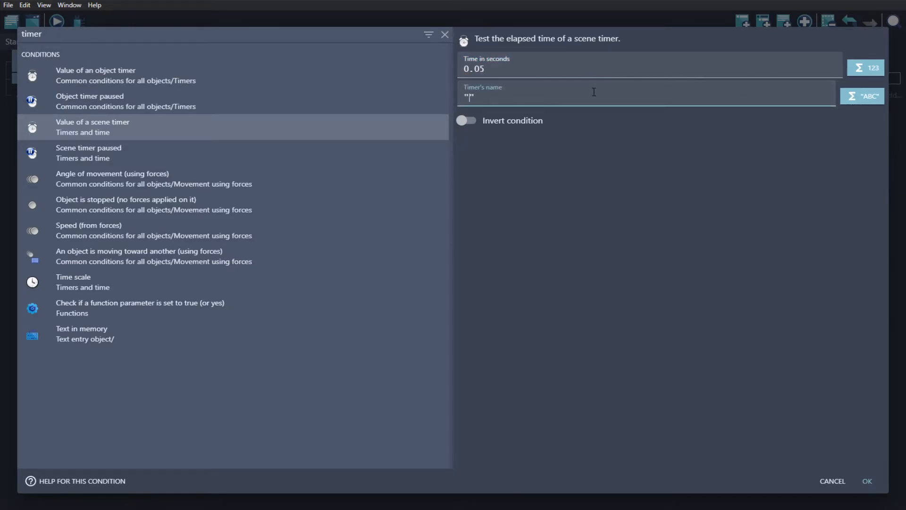
pyautogui.hotkey('ctrl', 's')
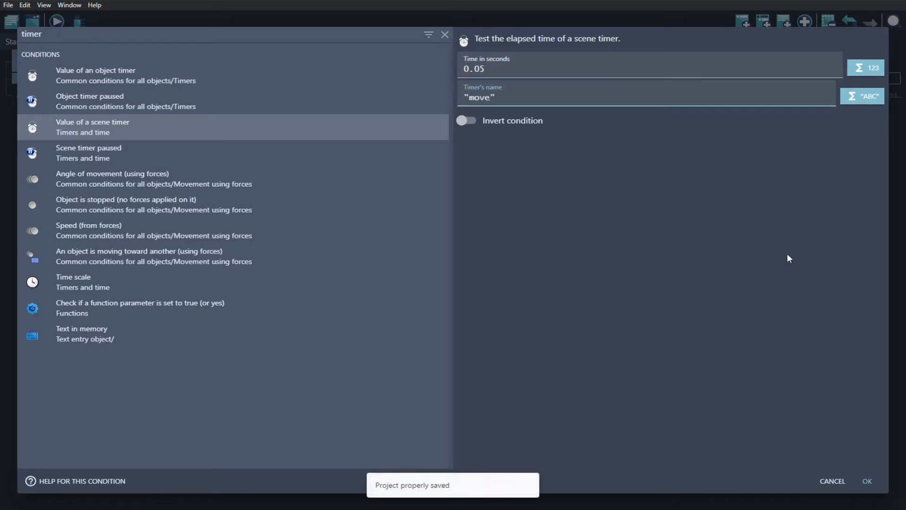
pyautogui.click(868, 479)
# Step: Copy the distance action into the timer event and change it to subtract 1
pyautogui.click(370, 56)
pyautogui.hotkey('ctrl', 'c')
pyautogui.click(404, 79)
pyautogui.click(481, 79)
pyautogui.click(507, 104)
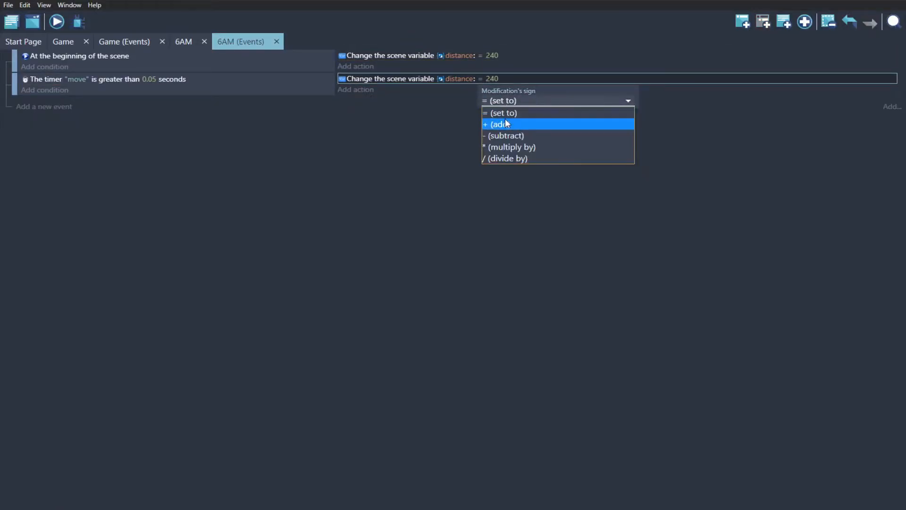
pyautogui.click(509, 137)
pyautogui.click(494, 81)
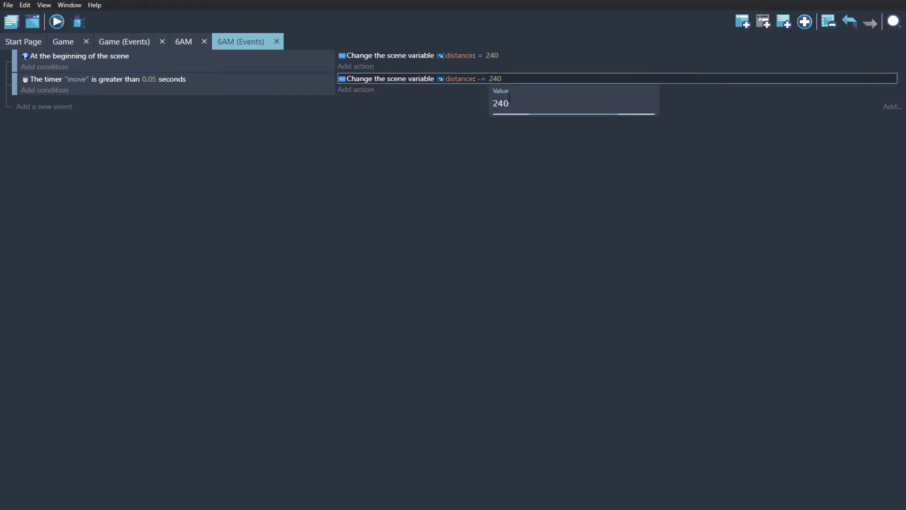
pyautogui.write('1')
pyautogui.press('Return')
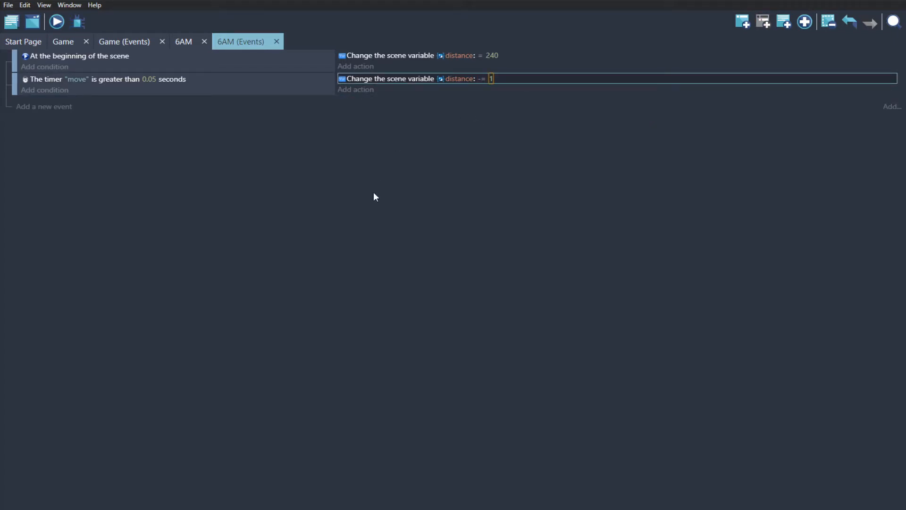
# Step: Add a condition to the timer event requiring the scene variable distance to be greater than 0, and save the project
pyautogui.click(50, 93)
pyautogui.write('scene')
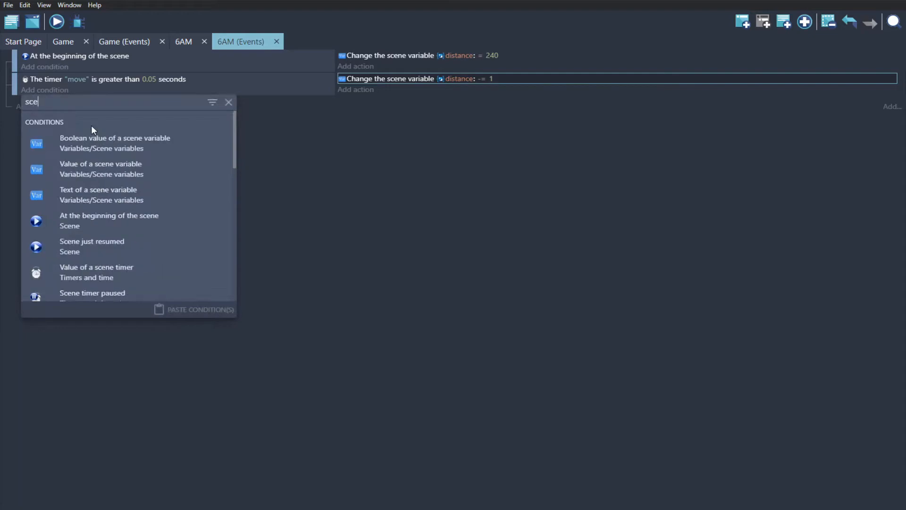
pyautogui.click(118, 169)
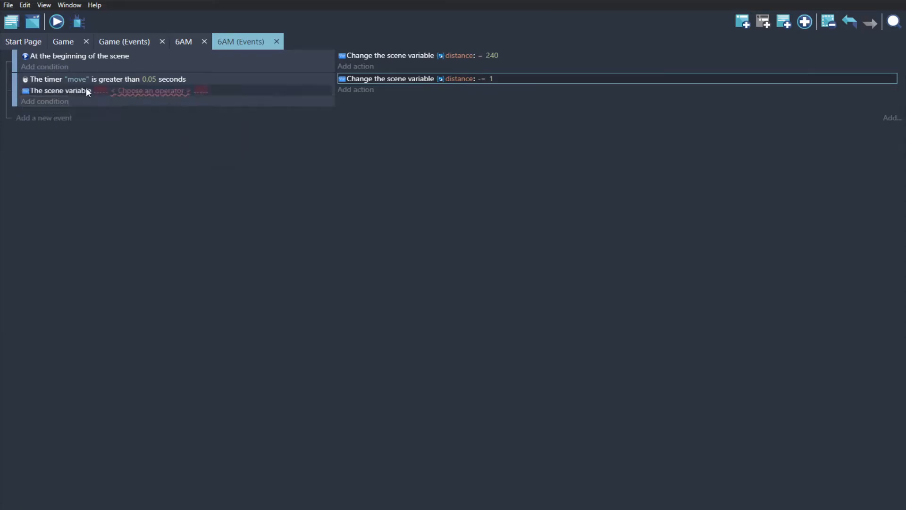
pyautogui.click(100, 91)
pyautogui.click(140, 128)
pyautogui.click(137, 92)
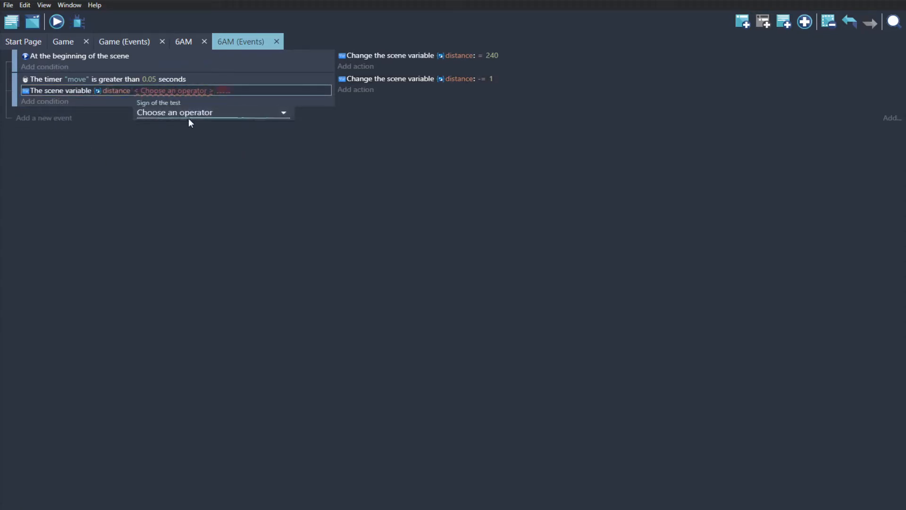
pyautogui.click(187, 115)
pyautogui.click(188, 158)
pyautogui.click(194, 206)
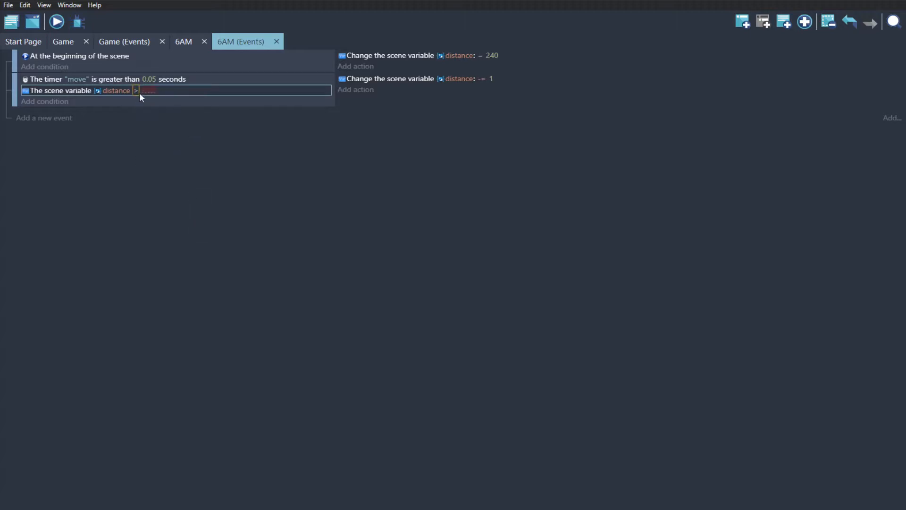
pyautogui.click(142, 91)
pyautogui.write('0')
pyautogui.click(284, 207)
pyautogui.hotkey('ctrl', 's')
# Step: Add an action to the timer event that resets the scene timer "move", and save the project
pyautogui.click(360, 93)
pyautogui.write('res')
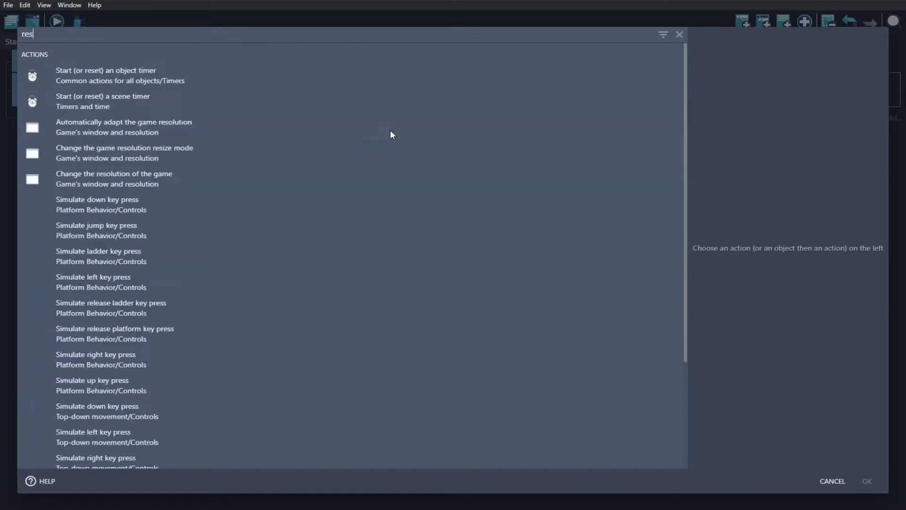
pyautogui.write('et')
pyautogui.click(190, 84)
pyautogui.click(285, 97)
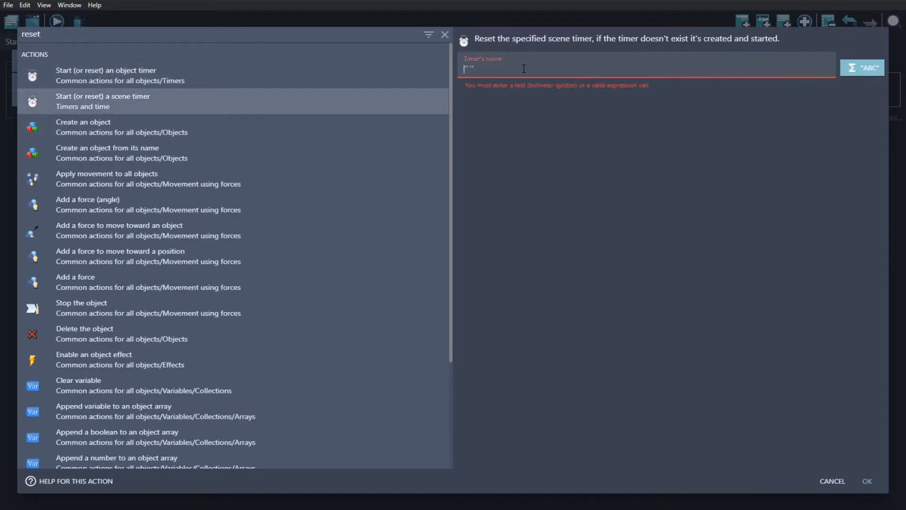
pyautogui.write('mive')
pyautogui.hotkey('ctrl', 's')
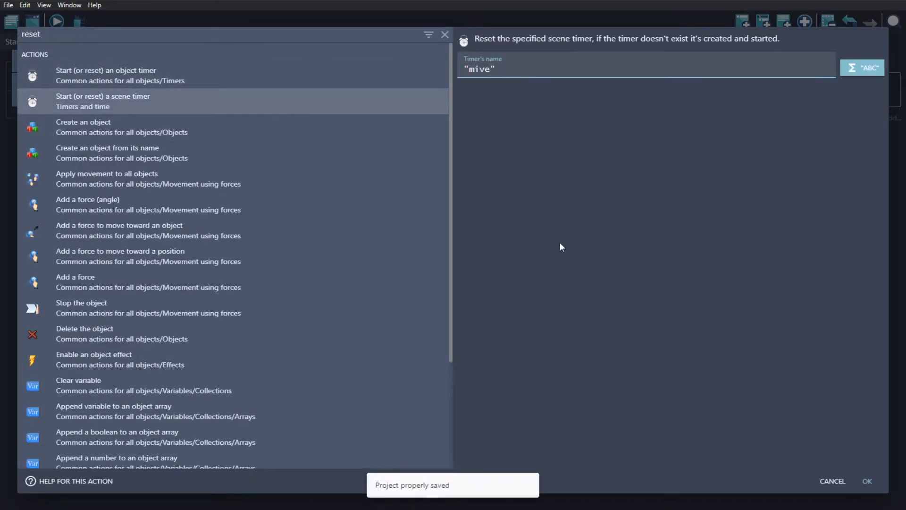
pyautogui.hotkey('ctrl', 's')
pyautogui.click(868, 481)
pyautogui.hotkey('ctrl', 's')
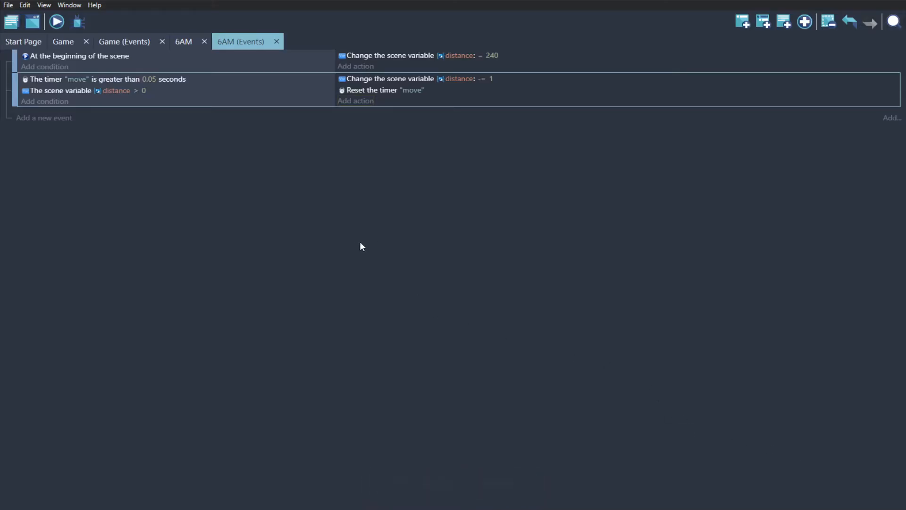
# Step: Add an action to the timer event that subtracts 1 from the Number object's Y position, and save the project
pyautogui.click(375, 108)
pyautogui.click(373, 100)
pyautogui.press('Delete')
pyautogui.click(362, 98)
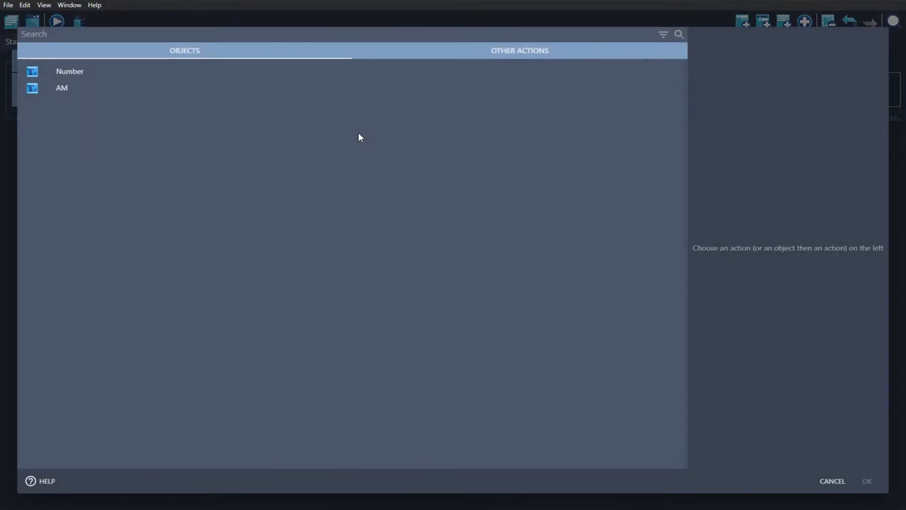
pyautogui.click(173, 76)
pyautogui.write('y')
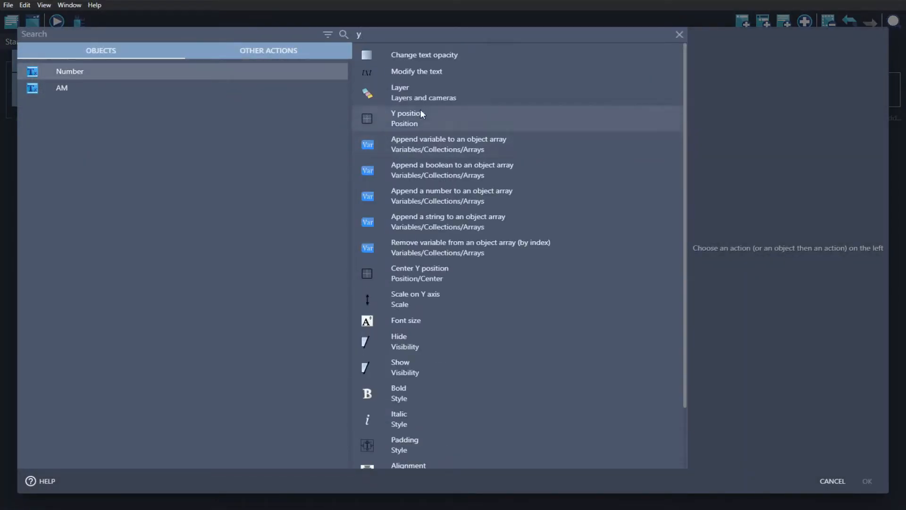
pyautogui.click(430, 117)
pyautogui.click(629, 78)
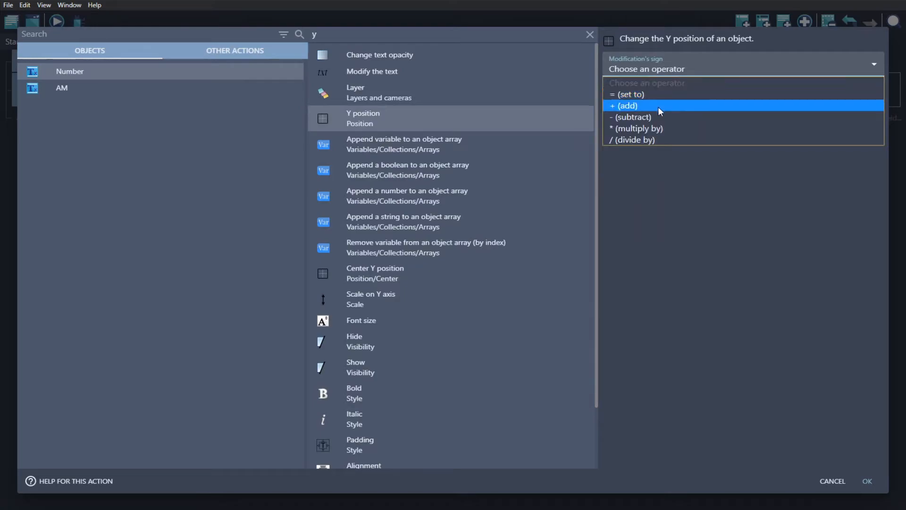
pyautogui.click(662, 112)
pyautogui.click(658, 92)
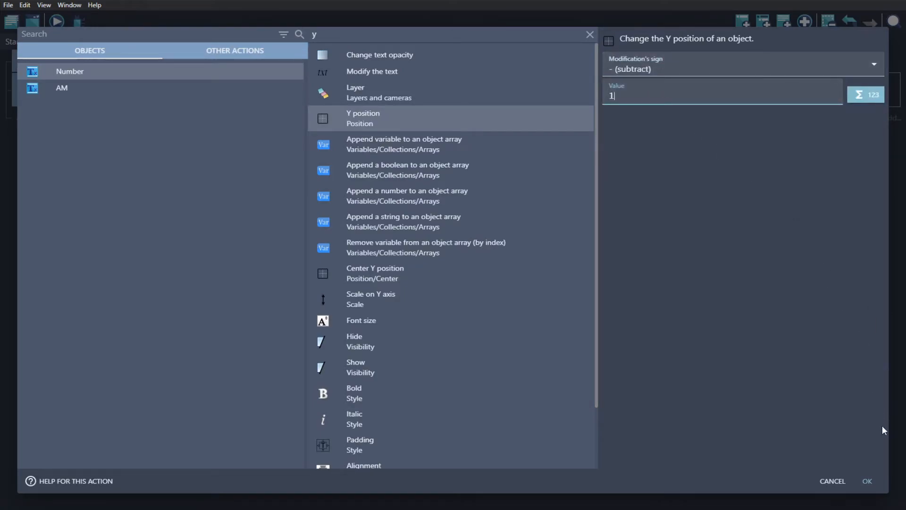
pyautogui.click(867, 480)
pyautogui.hotkey('ctrl', 's')
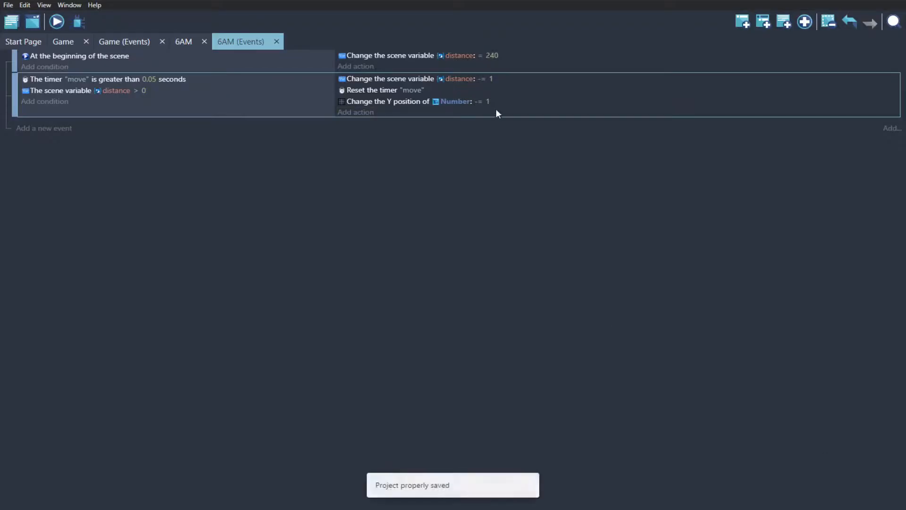
# Step: Place the Number Y position action above the timer reset action, save the project and preview the scene
pyautogui.moveTo(502, 93); pyautogui.dragTo(503, 91)
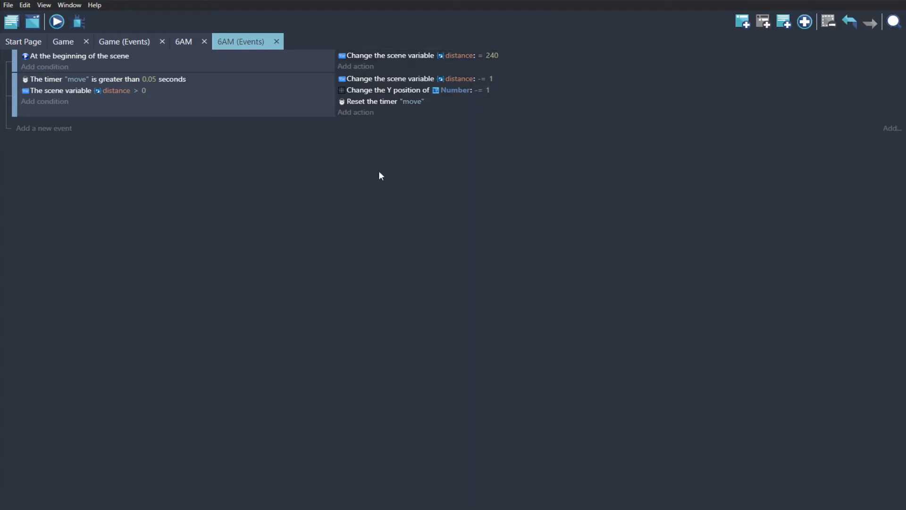
pyautogui.hotkey('ctrl', 's')
pyautogui.click(56, 22)
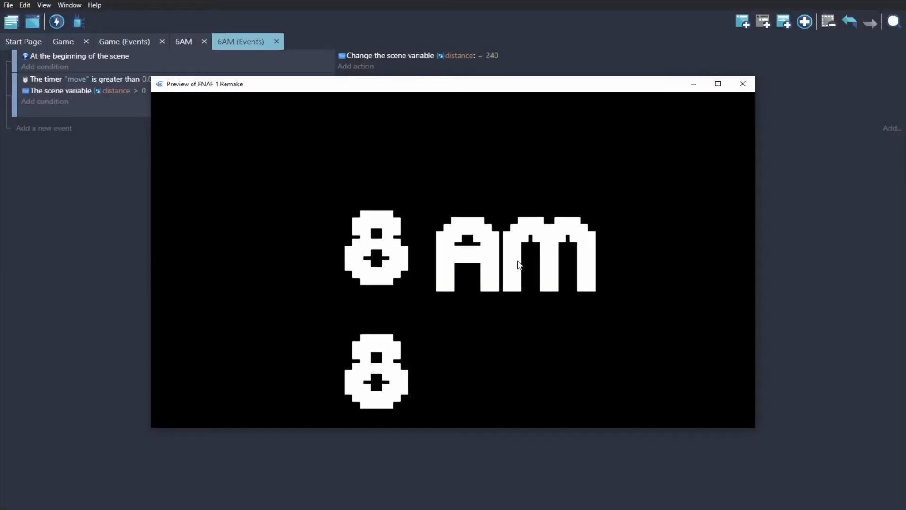
pyautogui.click(742, 84)
# Step: Set the scene variable distance to 120 in the scene-start event
pyautogui.click(149, 79)
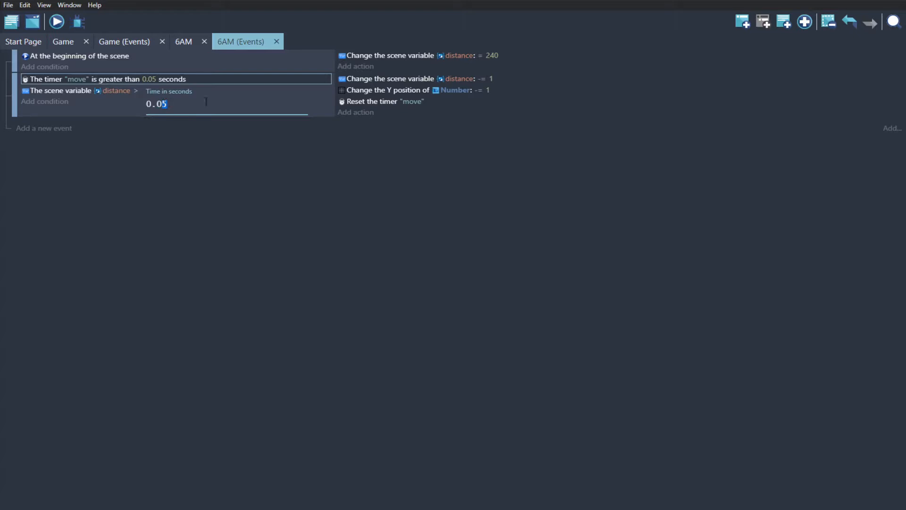
pyautogui.click(485, 92)
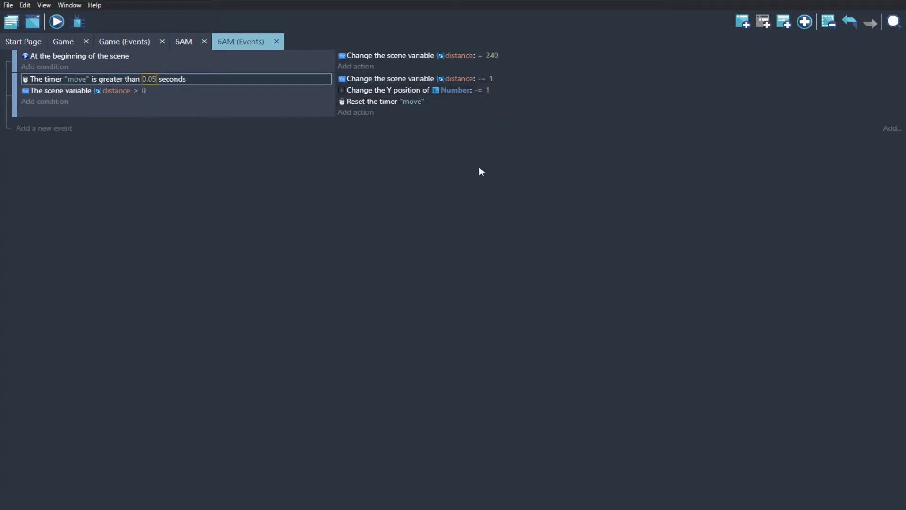
pyautogui.click(493, 56)
pyautogui.doubleClick(519, 82)
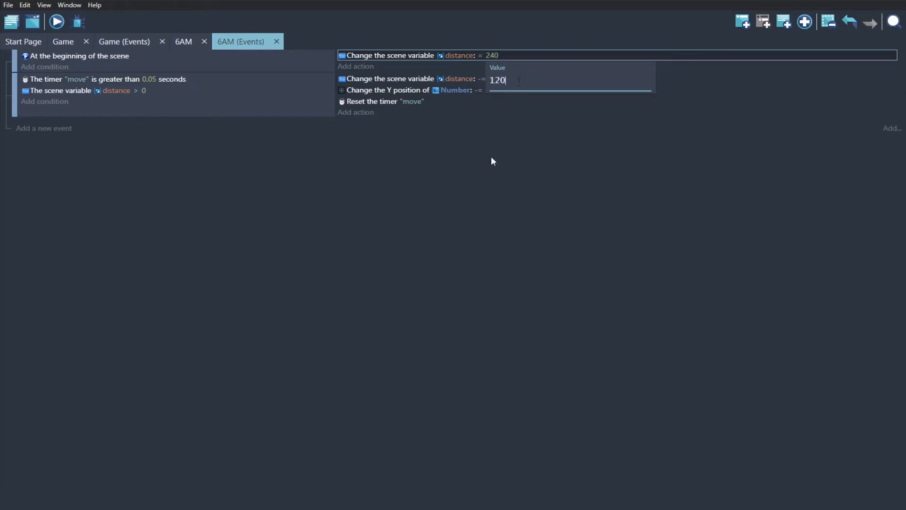
pyautogui.write('120')
pyautogui.press('Return')
# Step: Make the timer event subtract 2 from both distance and the Number object's Y position, and preview the scene
pyautogui.click(498, 78)
pyautogui.click(491, 79)
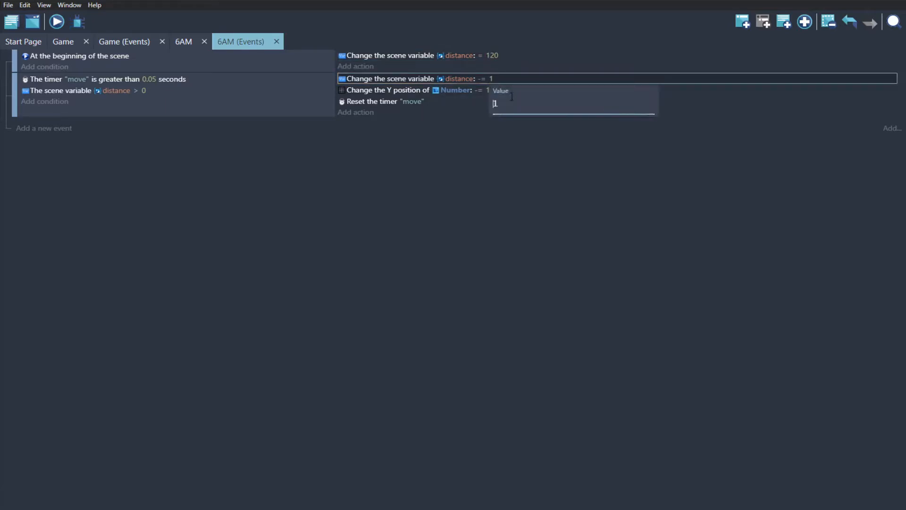
pyautogui.write('2')
pyautogui.press('Return')
pyautogui.click(488, 90)
pyautogui.write('2')
pyautogui.press('Return')
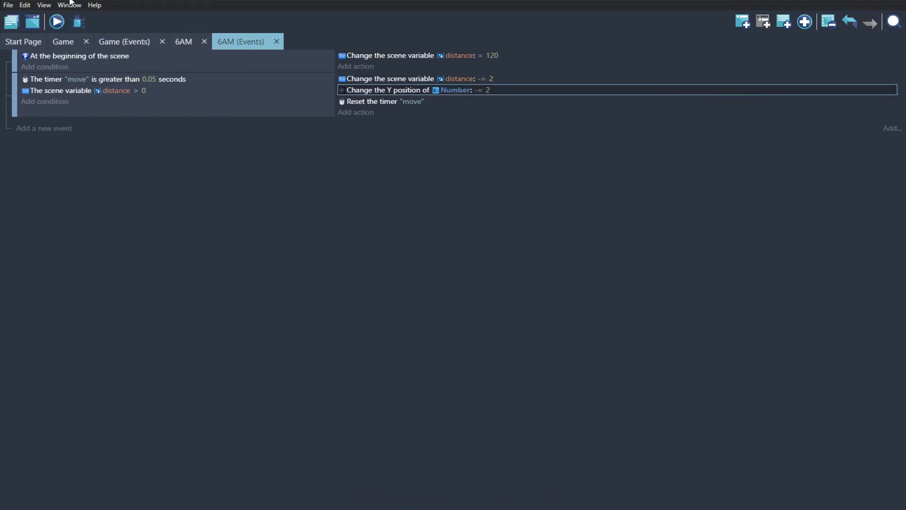
pyautogui.click(56, 22)
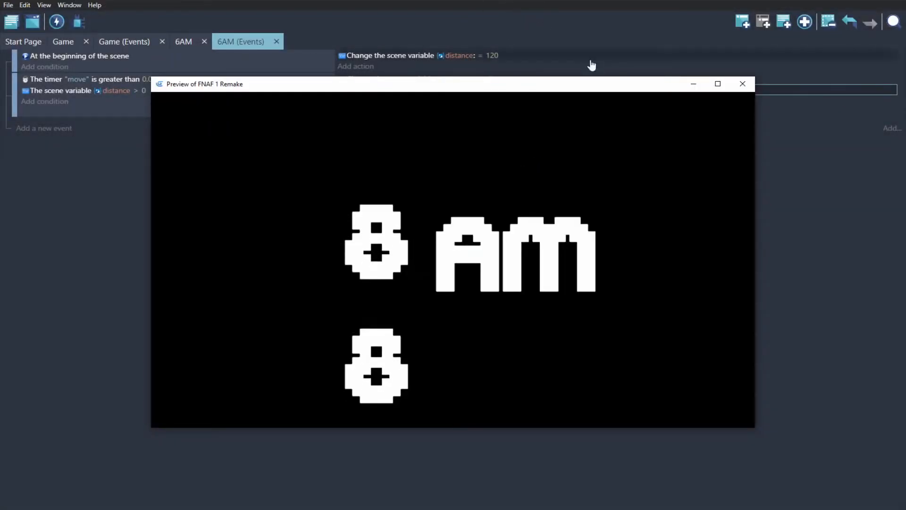
pyautogui.click(742, 83)
# Step: Undo the last three value changes to the distance and Y position actions
pyautogui.hotkey('ctrl', 'z')
pyautogui.hotkey('ctrl', 'z')
pyautogui.hotkey('ctrl', 'z')
# Step: Set the "move" timer condition to 0.01 seconds, save the project and preview the scene
pyautogui.click(148, 80)
pyautogui.press('Return')
pyautogui.hotkey('ctrl', 's')
pyautogui.click(57, 24)
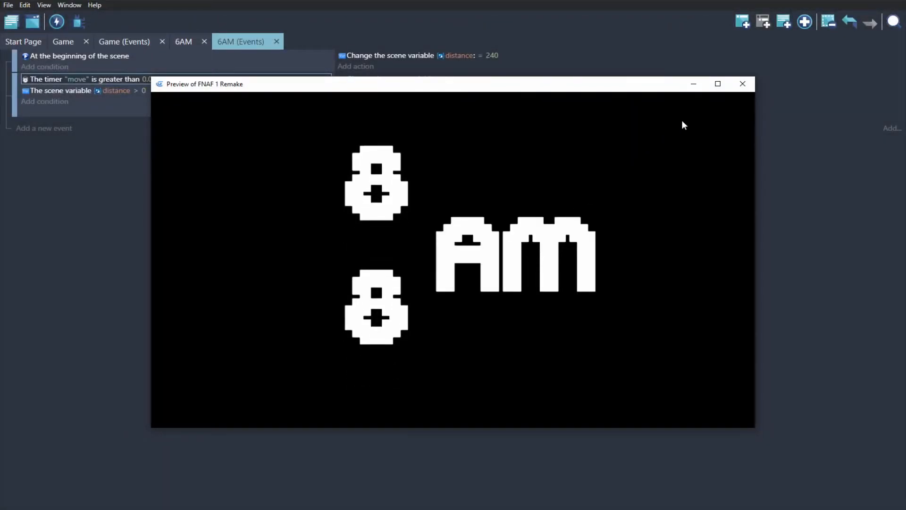
pyautogui.click(742, 85)
# Step: Create a sprite object named "black" in the 6AM scene and give it an animation with a black image
pyautogui.click(176, 42)
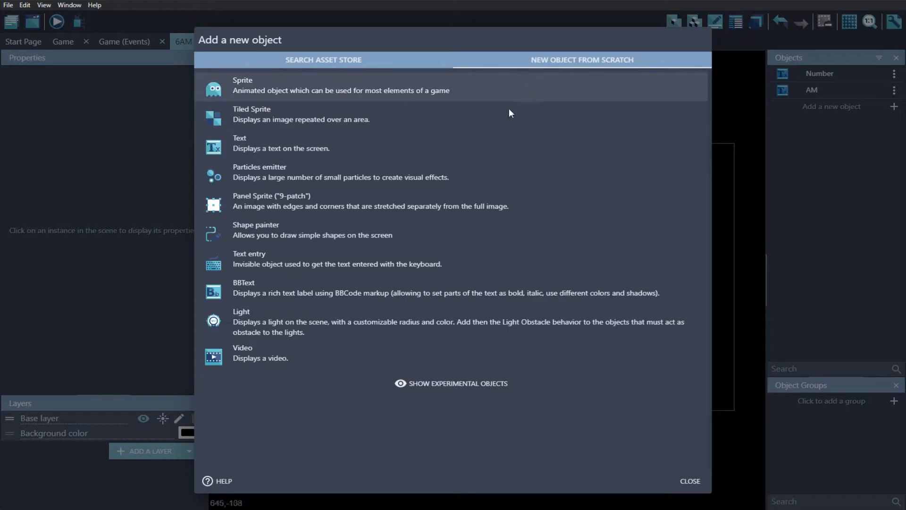
pyautogui.click(324, 100)
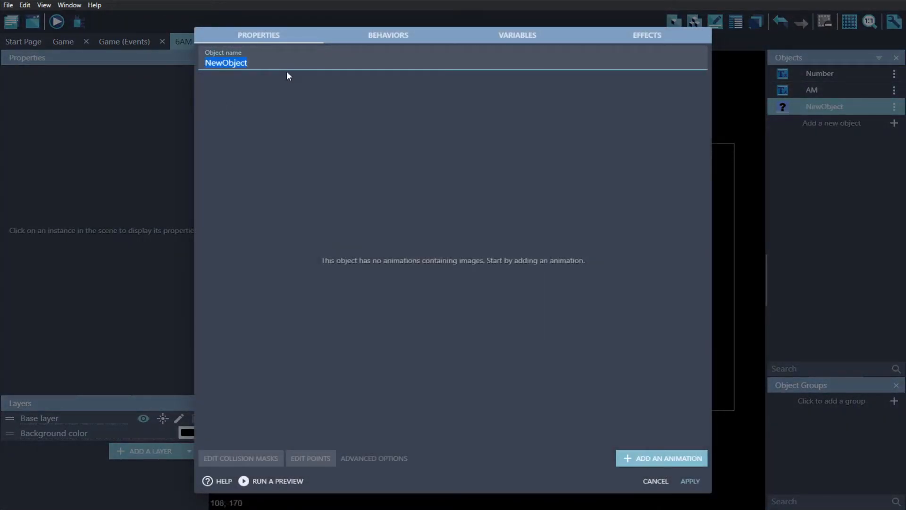
pyautogui.write('black')
pyautogui.hotkey('ctrl', 's')
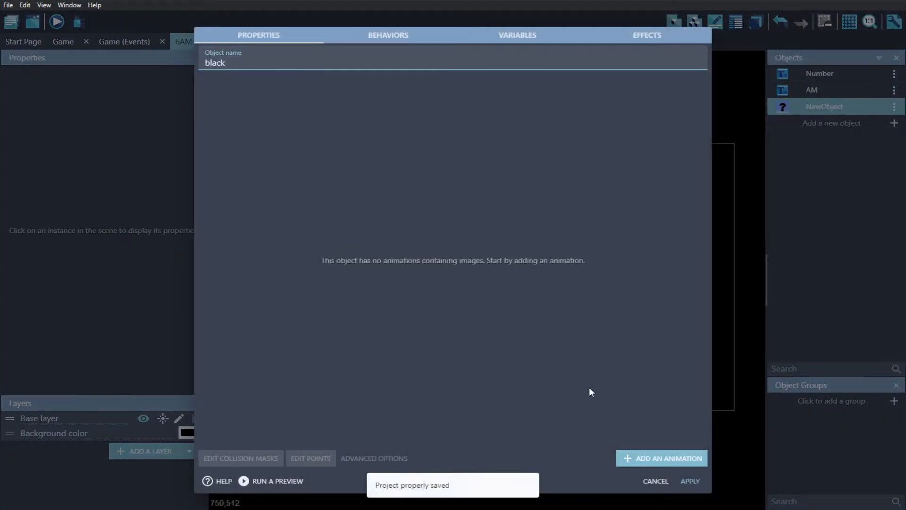
pyautogui.click(631, 455)
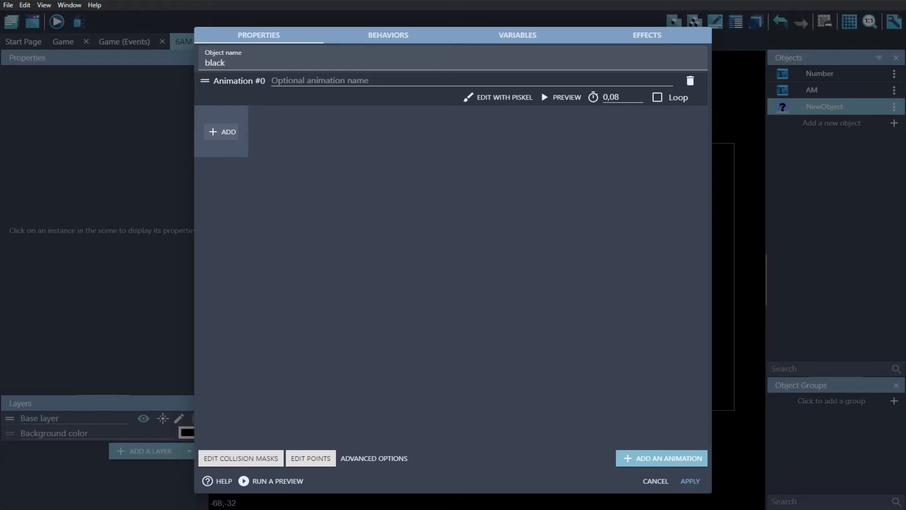
pyautogui.click(689, 481)
# Step: Place the black sprite in the scene, shrink it to about 316 by 251 and position it above the hour number
pyautogui.moveTo(808, 101); pyautogui.dragTo(313, 169)
pyautogui.scroll(-2, 536, 313)
pyautogui.moveTo(725, 403); pyautogui.dragTo(436, 280)
pyautogui.moveTo(395, 242); pyautogui.dragTo(438, 203)
pyautogui.scroll(2, 526, 212)
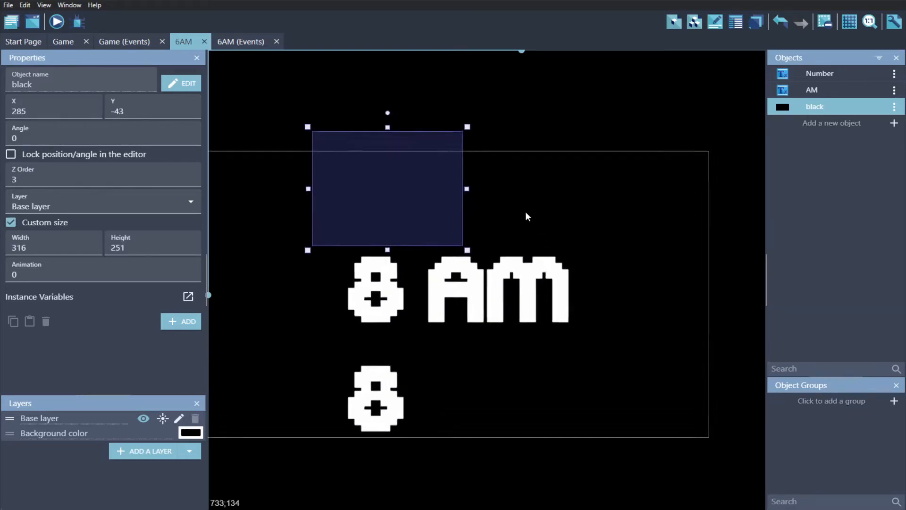
# Step: Cover the lower hour number with the black sprite at about X 273, Y 419, with its height reduced to about 209
pyautogui.scroll(1, 526, 212)
pyautogui.moveTo(526, 213); pyautogui.dragTo(600, 210, button='middle')
pyautogui.click(491, 170)
pyautogui.moveTo(457, 124); pyautogui.dragTo(478, 389)
pyautogui.moveTo(454, 350); pyautogui.dragTo(452, 336)
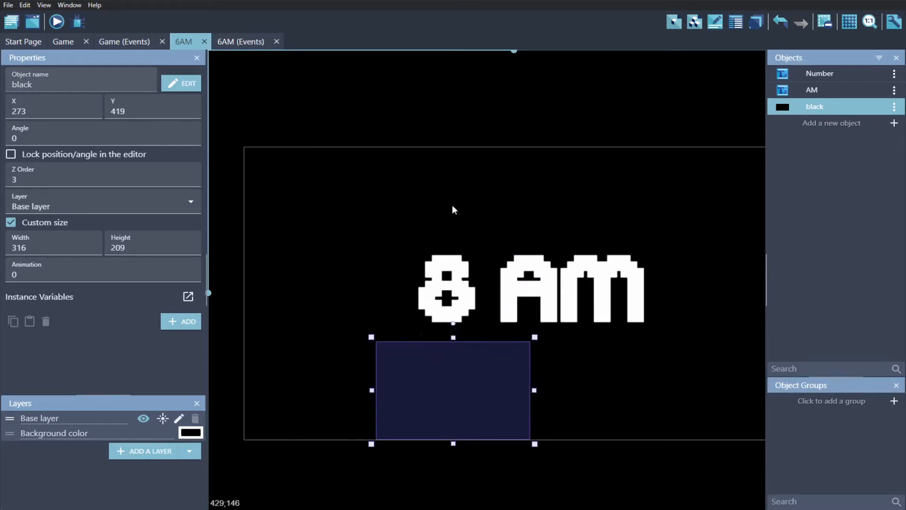
# Step: Place a copy of the lower black sprite directly above the hour number, at about X 273, Y 2
pyautogui.click(456, 198)
pyautogui.click(489, 401)
pyautogui.moveTo(350, 125); pyautogui.dragTo(578, 282)
pyautogui.click(485, 399)
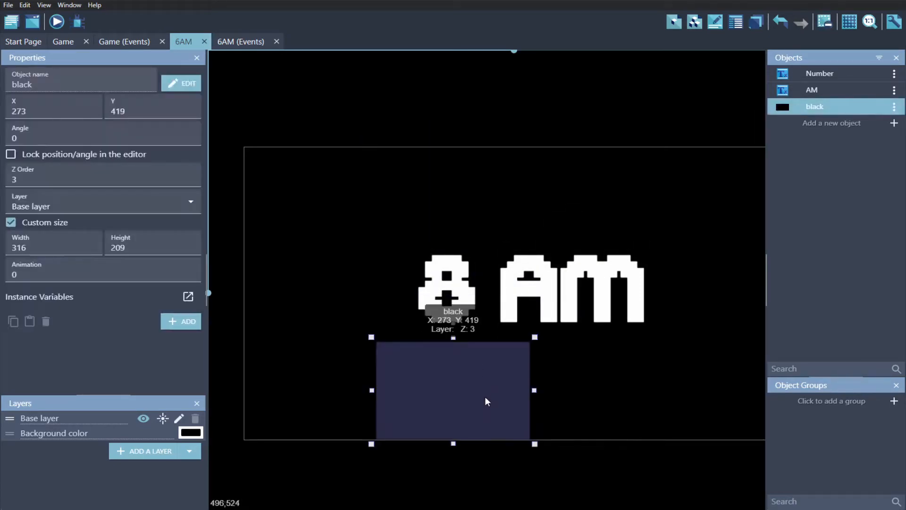
pyautogui.moveTo(486, 400); pyautogui.dragTo(490, 211)
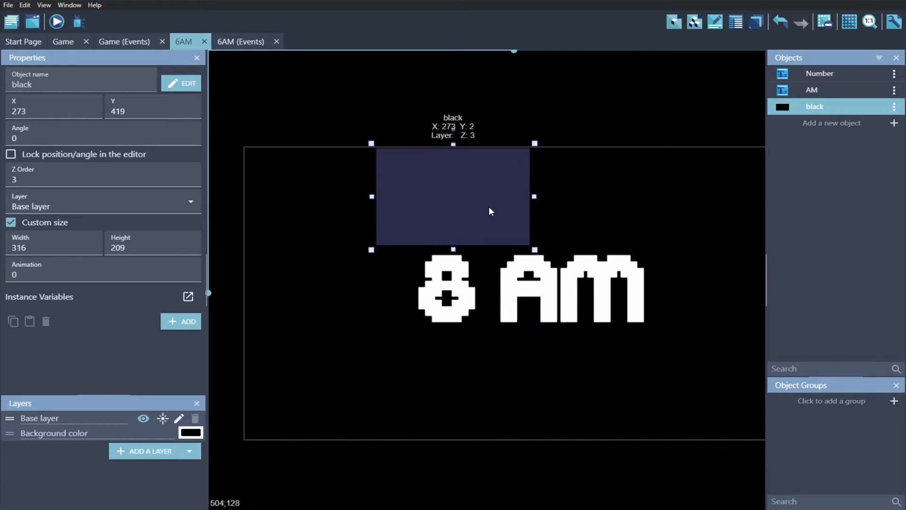
# Step: Select both hour numbers and the AM text and shift them down together until the AM text is at Y 215
pyautogui.click(467, 302)
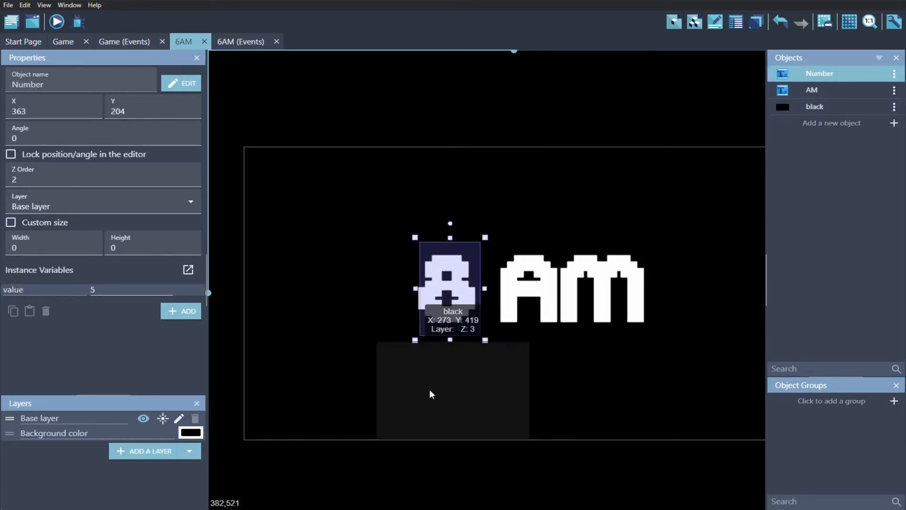
pyautogui.click(394, 235)
pyautogui.click(349, 235)
pyautogui.moveTo(340, 214); pyautogui.dragTo(729, 367)
pyautogui.moveTo(340, 322); pyautogui.dragTo(524, 472)
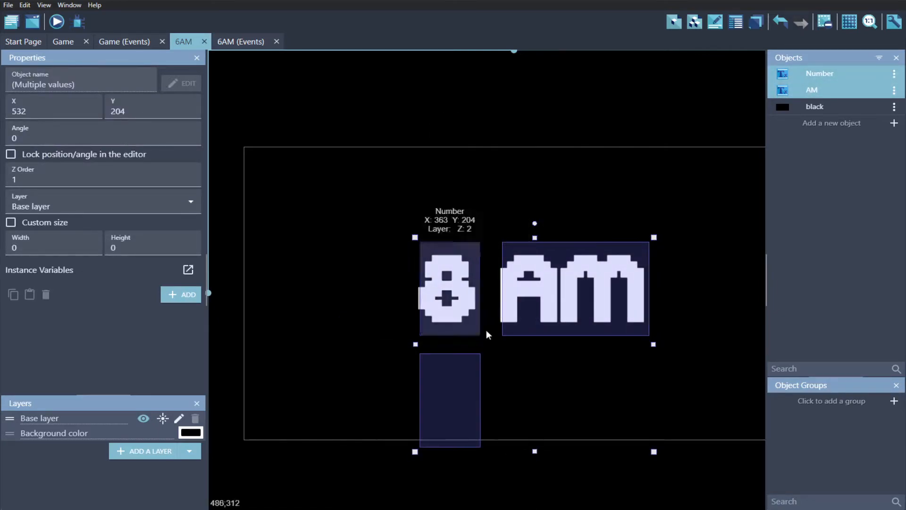
pyautogui.moveTo(576, 304); pyautogui.dragTo(574, 308)
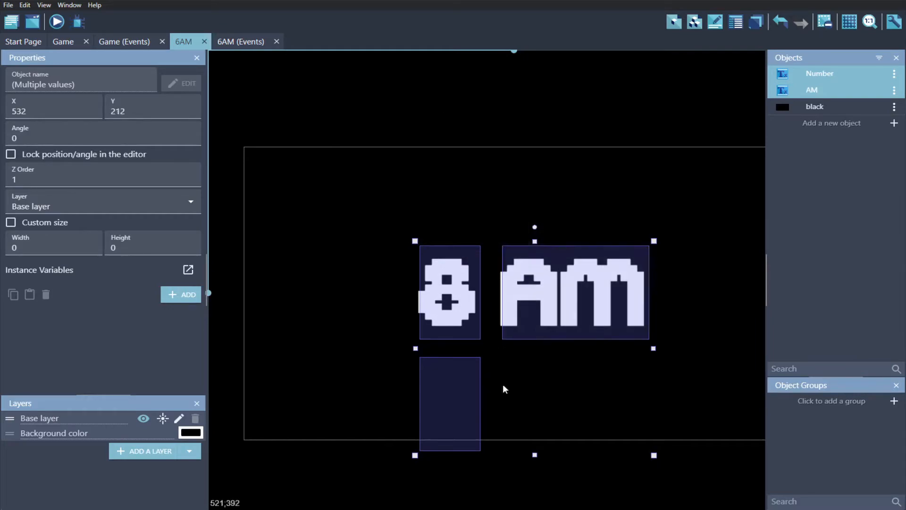
pyautogui.press('Down')
pyautogui.press('Down')
pyautogui.press('Down')
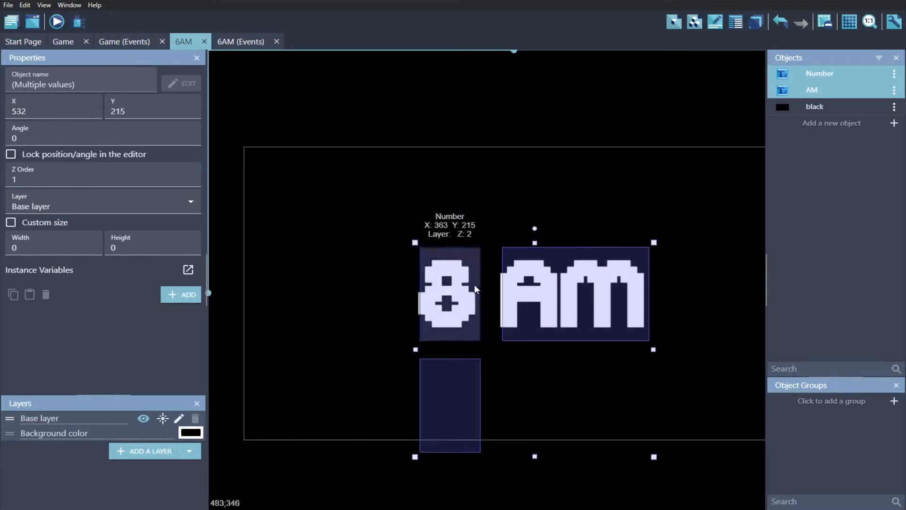
pyautogui.press('Down')
pyautogui.press('Down')
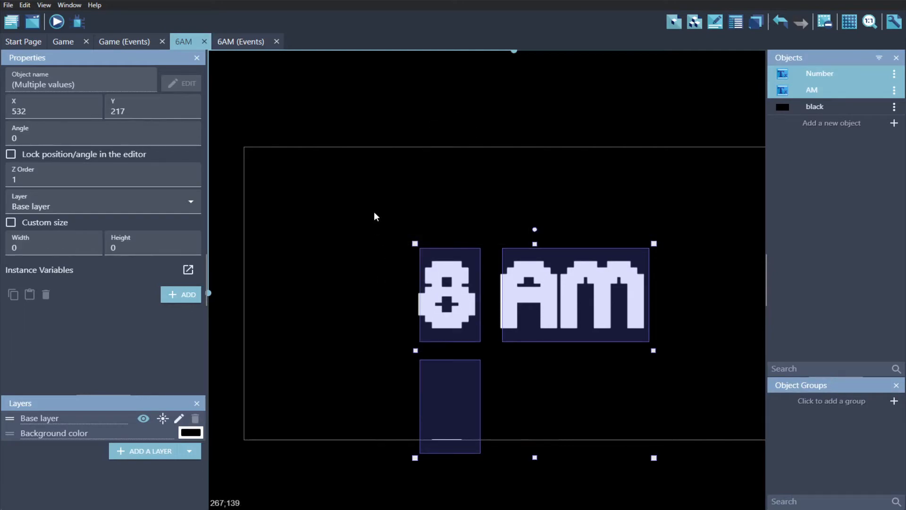
pyautogui.press('Up')
pyautogui.press('Up')
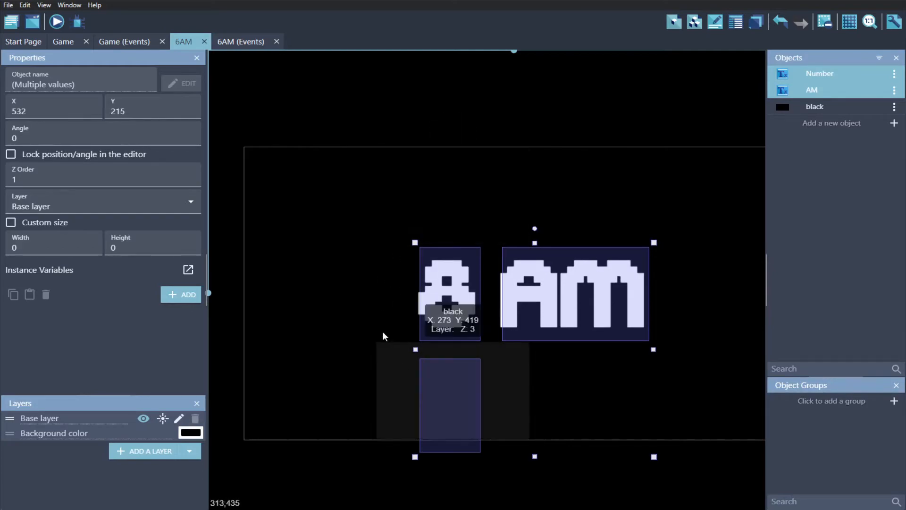
pyautogui.click(222, 226)
pyautogui.hscroll(10, 238, 47)
pyautogui.click(241, 43)
pyautogui.click(185, 43)
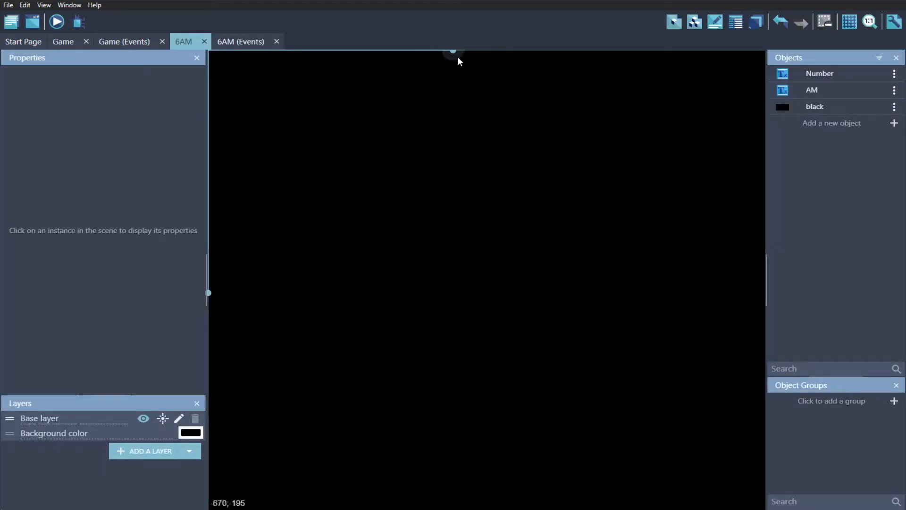
pyautogui.hscroll(10, 454, 56)
# Step: Add an action to the scene-start event setting the Number text to Number.VariableString(value), and save the project
pyautogui.click(247, 45)
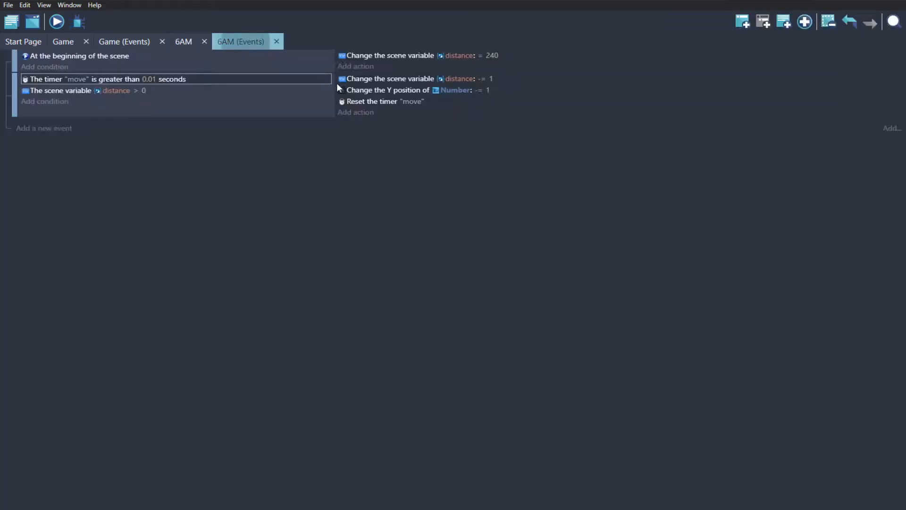
pyautogui.click(355, 70)
pyautogui.write('modi')
pyautogui.click(370, 77)
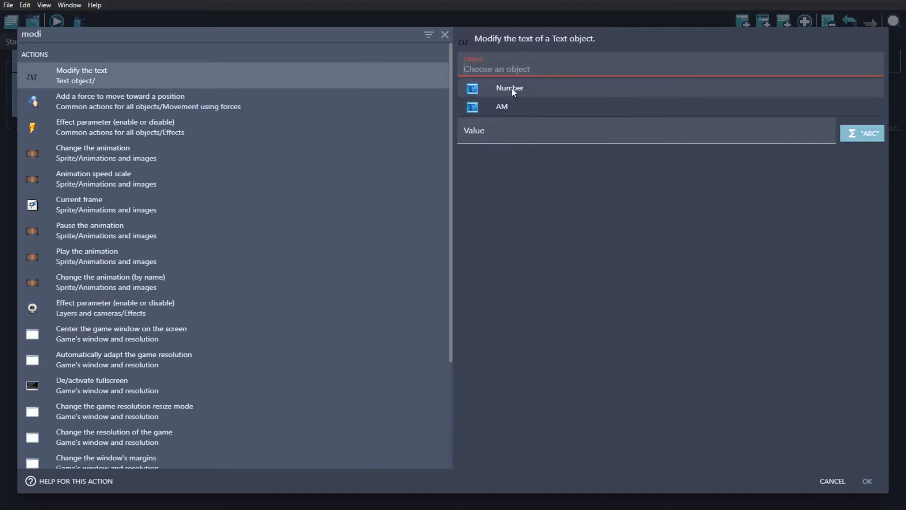
pyautogui.click(511, 88)
pyautogui.click(528, 119)
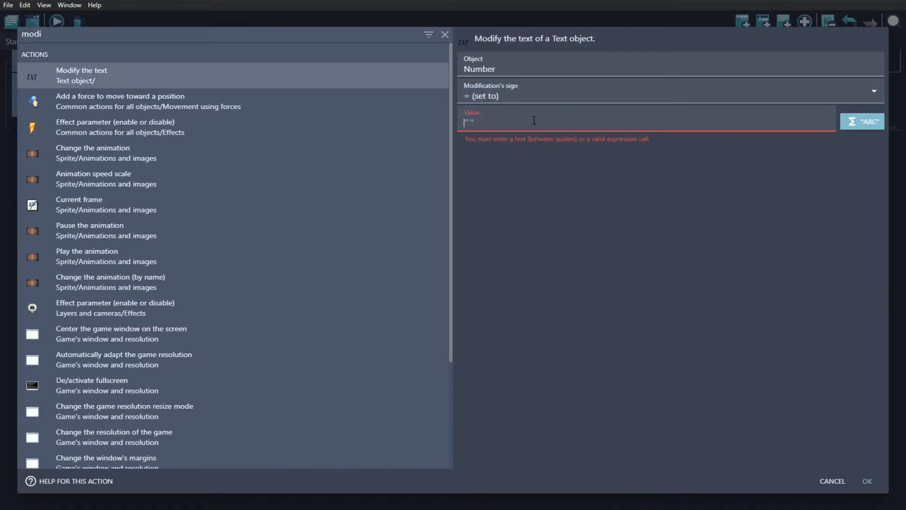
pyautogui.write('num')
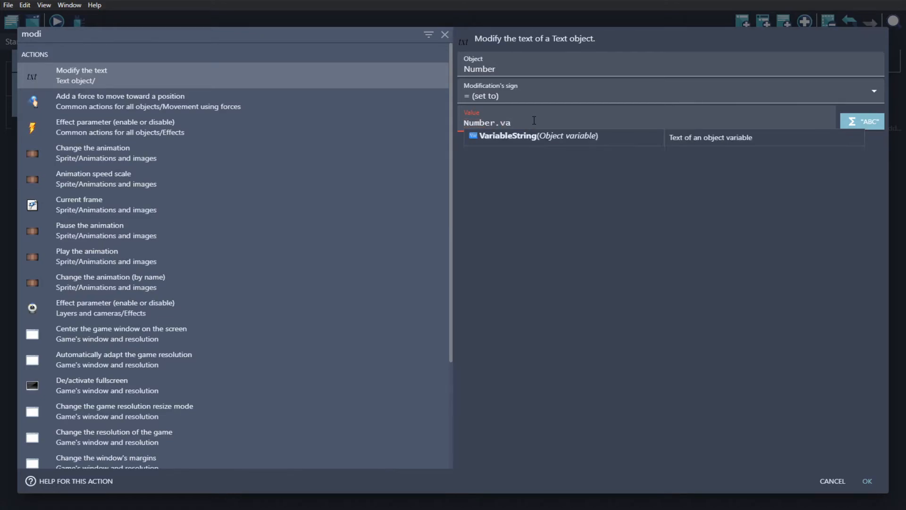
pyautogui.hotkey('ctrl', 's')
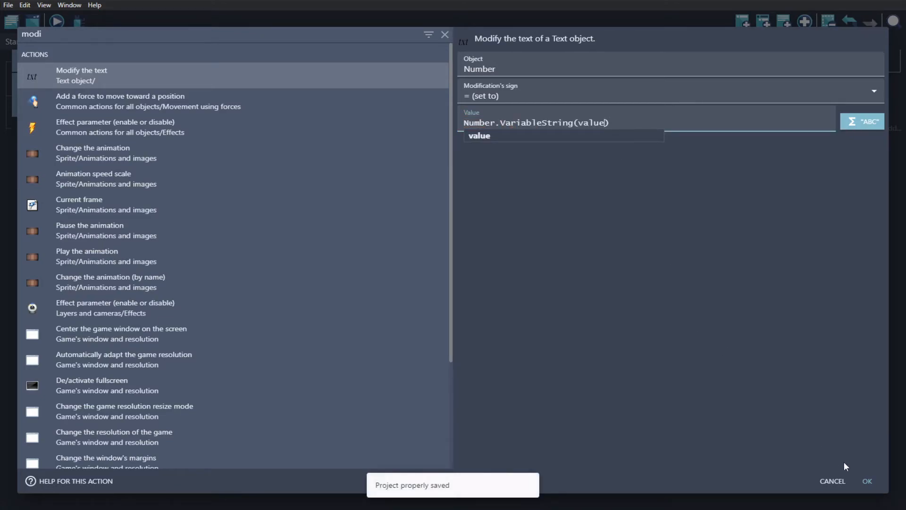
pyautogui.press('Return')
pyautogui.hotkey('ctrl', 's')
# Step: Preview the 6AM scene to check the scrolling hour number, and save the project
pyautogui.click(57, 22)
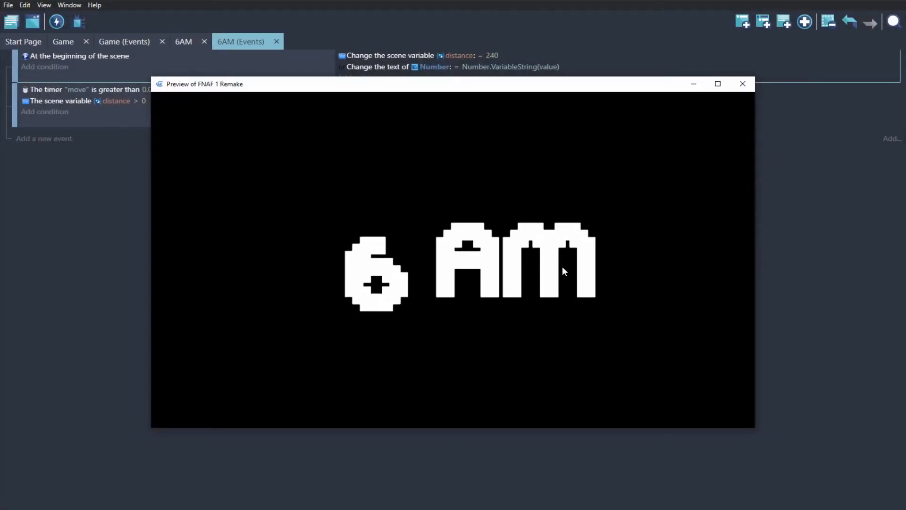
pyautogui.click(750, 86)
pyautogui.hotkey('ctrl', 's')
# Step: Move both hour numbers together so they line up with the AM text, with the lower one at X 334, Y 455, and save
pyautogui.click(184, 42)
pyautogui.moveTo(354, 238); pyautogui.dragTo(496, 508)
pyautogui.moveTo(460, 300); pyautogui.dragTo(458, 300)
pyautogui.scroll(-2, 570, 334)
pyautogui.moveTo(641, 336)
pyautogui.mouseDown(button='middle')
pyautogui.moveTo(571, 334)
pyautogui.moveTo(658, 335)
pyautogui.mouseUp(button='middle')
pyautogui.moveTo(356, 240); pyautogui.dragTo(491, 386)
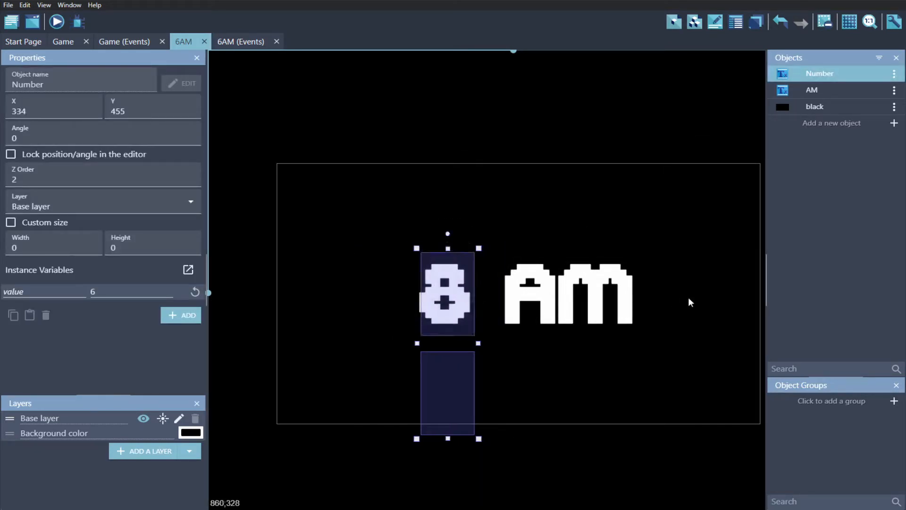
pyautogui.click(699, 301)
pyautogui.hotkey('ctrl', 's')
# Step: Add a new 6AM event with a copy of the "move" timer condition and rename its timer to "dropback"
pyautogui.click(248, 45)
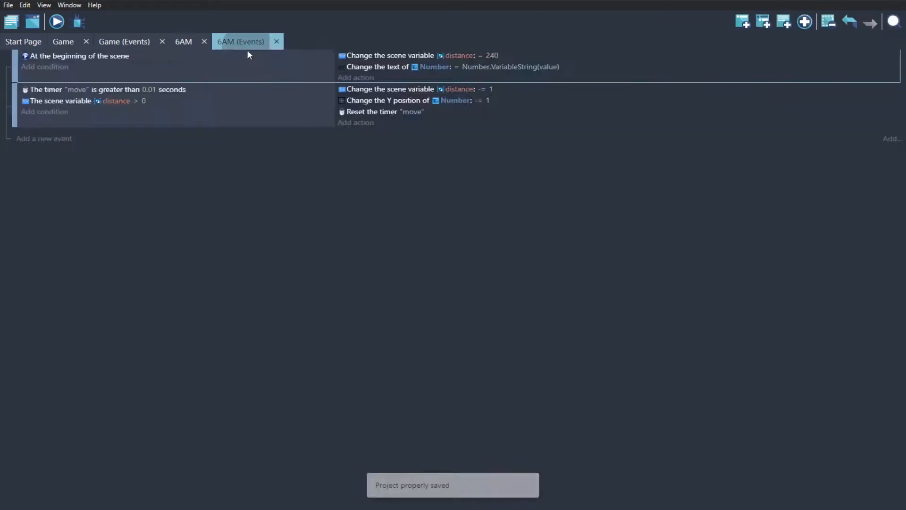
pyautogui.click(62, 141)
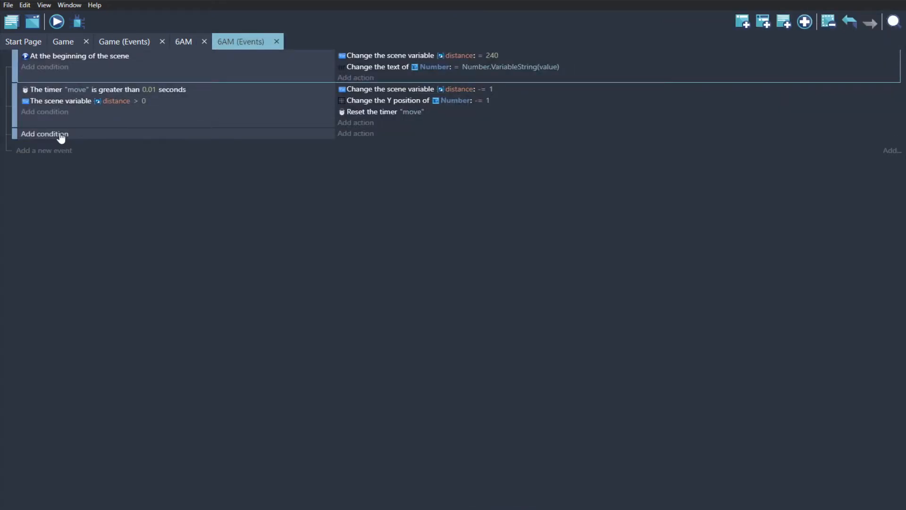
pyautogui.click(138, 90)
pyautogui.click(92, 135)
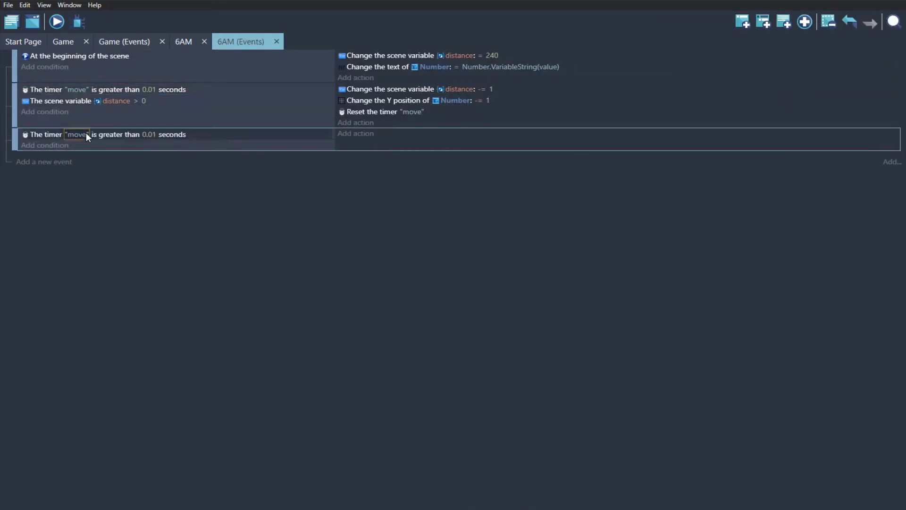
pyautogui.click(86, 134)
pyautogui.write('fallbakc')
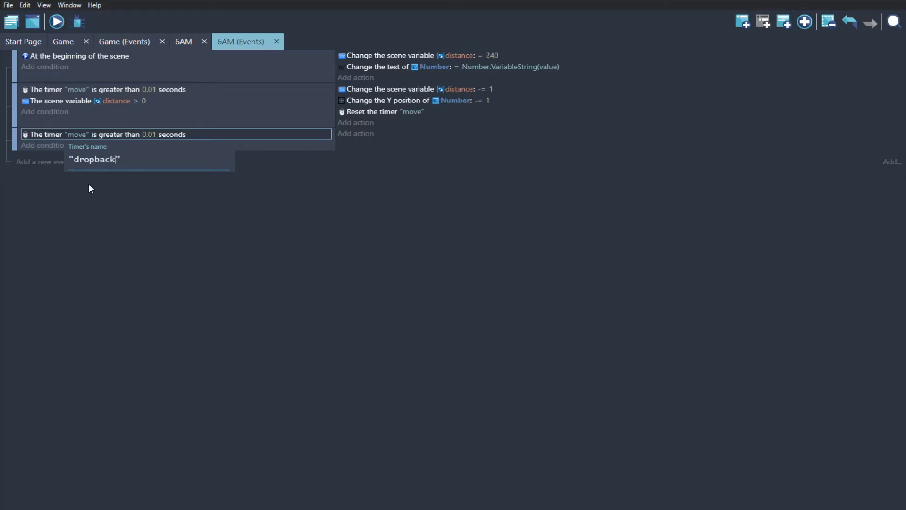
pyautogui.press('Return')
# Step: Give the "dropback" event a Quit the game action, set its timer threshold to 6.5 seconds, and save
pyautogui.click(159, 135)
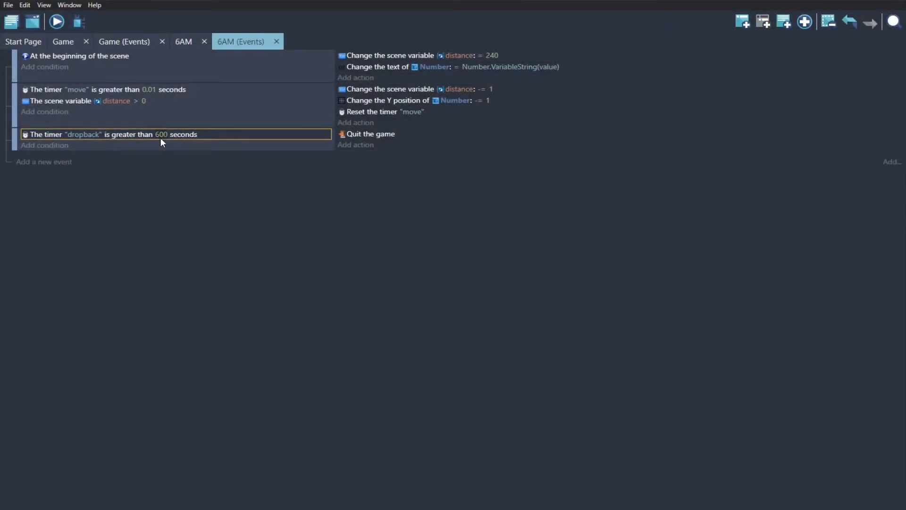
pyautogui.click(160, 135)
pyautogui.moveTo(182, 157); pyautogui.dragTo(161, 159)
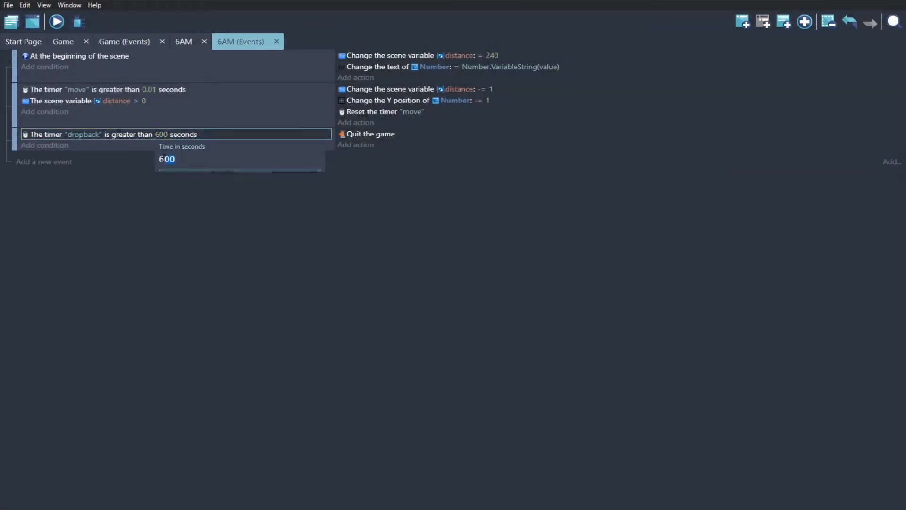
pyautogui.click(252, 260)
pyautogui.hotkey('ctrl', 's')
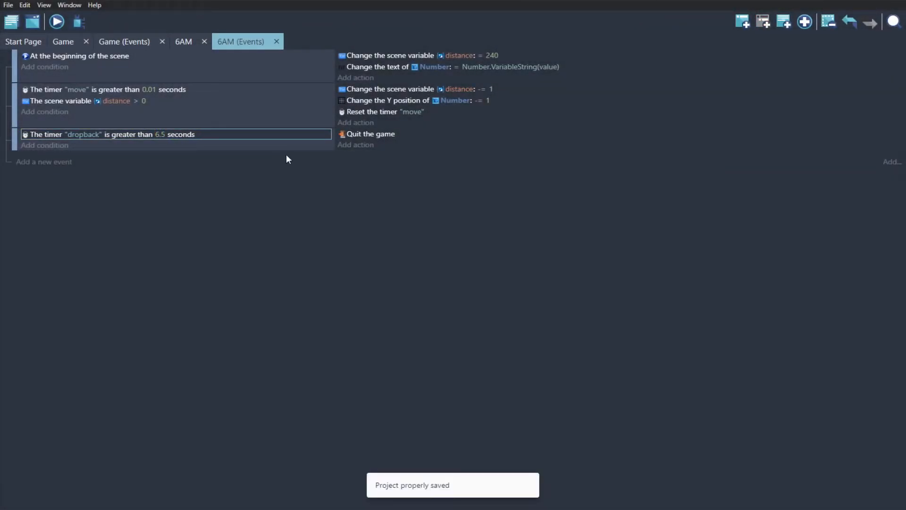
# Step: Add a new scene named Menu to the project
pyautogui.click(22, 22)
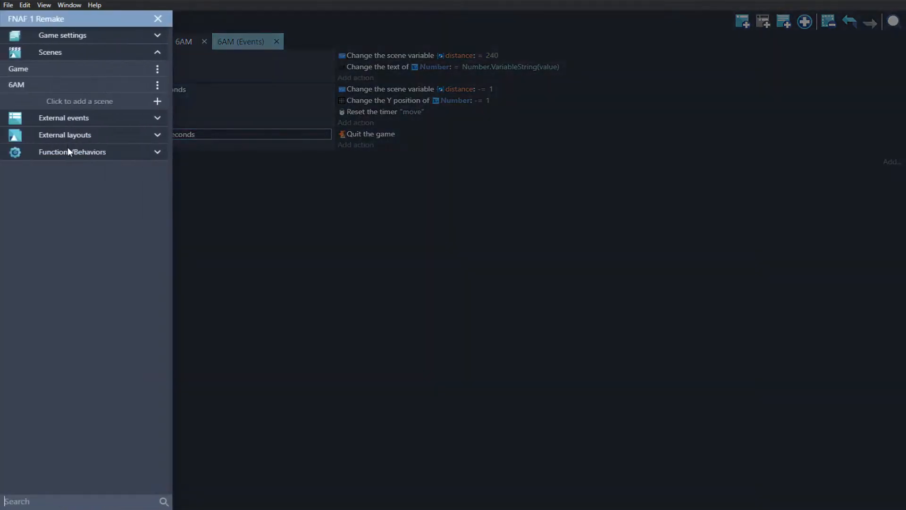
pyautogui.click(118, 103)
pyautogui.click(157, 102)
pyautogui.click(185, 160)
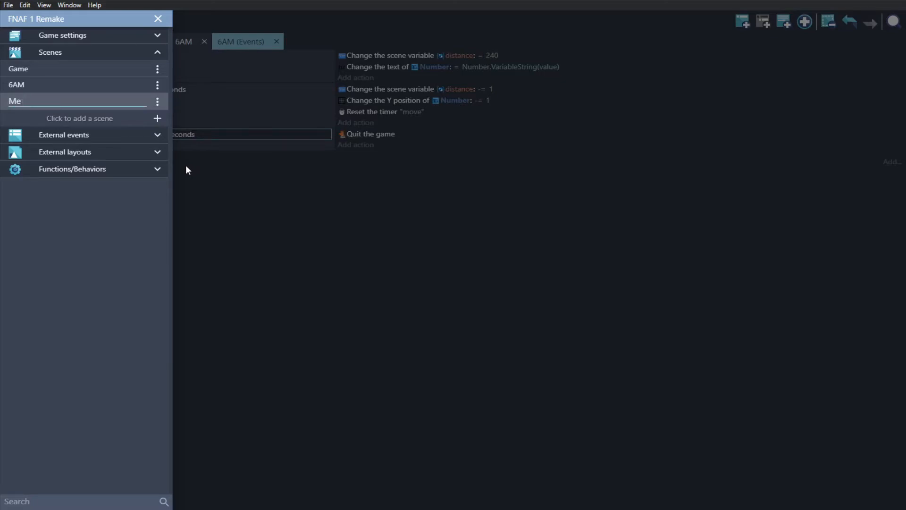
pyautogui.click(114, 228)
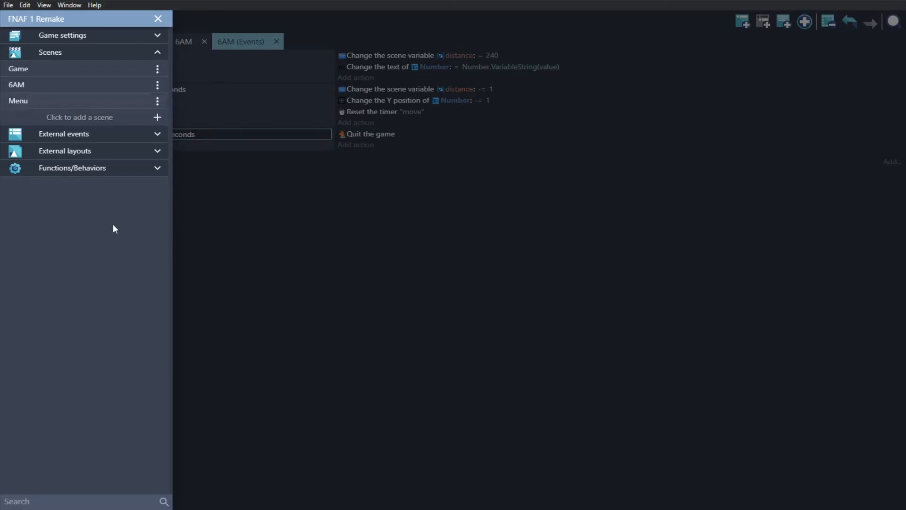
# Step: Move the Menu scene above the Game and 6AM scenes in the scene order
pyautogui.click(158, 101)
pyautogui.click(190, 255)
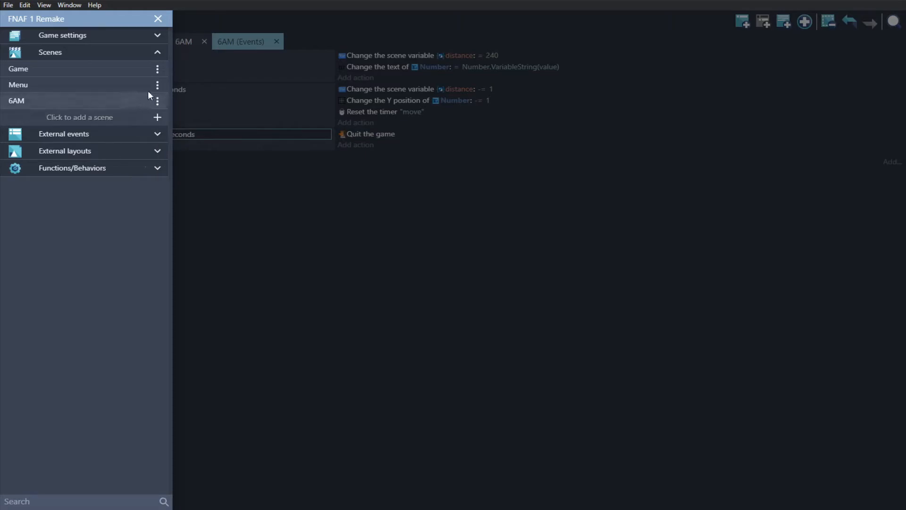
pyautogui.click(157, 101)
pyautogui.click(203, 240)
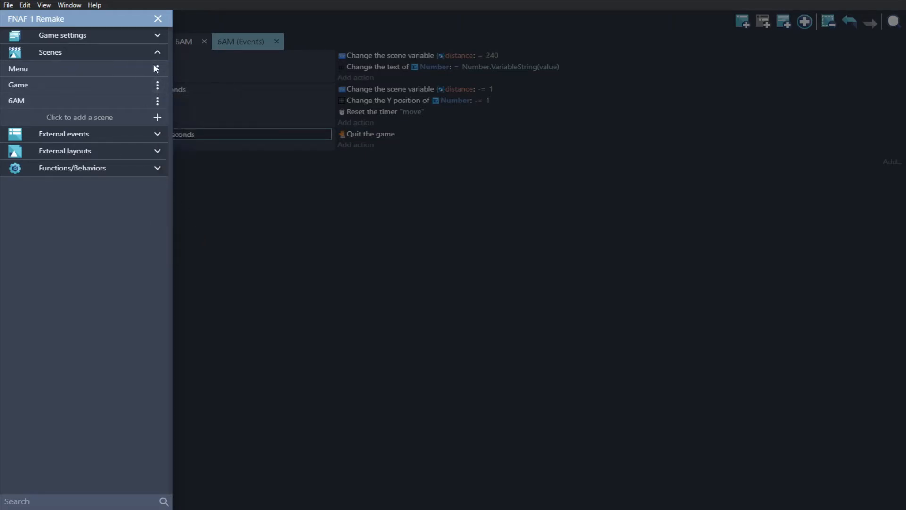
# Step: Open the Menu scene and set its background color to black (0;0;0)
pyautogui.click(114, 70)
pyautogui.scroll(-1, 316, 116)
pyautogui.scroll(-1, 370, 185)
pyautogui.moveTo(354, 166); pyautogui.dragTo(370, 170, button='middle')
pyautogui.scroll(-1, 372, 172)
pyautogui.scroll(1, 397, 191)
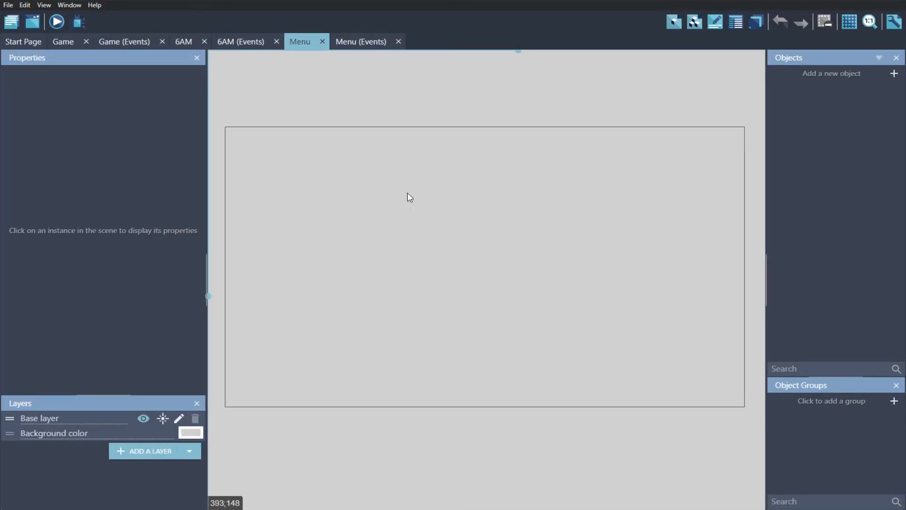
pyautogui.rightClick(408, 194)
pyautogui.click(453, 248)
pyautogui.click(592, 274)
pyautogui.moveTo(592, 279); pyautogui.dragTo(540, 362)
pyautogui.click(542, 361)
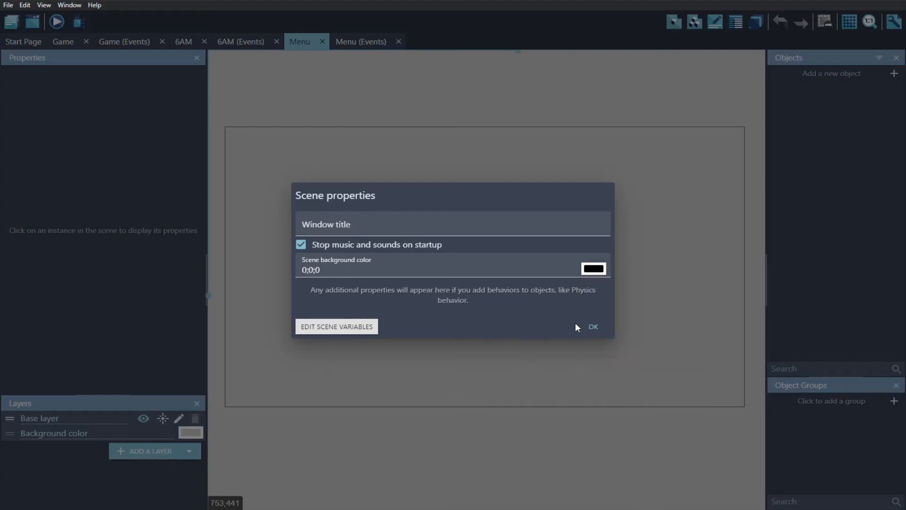
pyautogui.click(590, 325)
# Step: Create a white text object named title reading "- FNAF 1 - Reimagined", place it at about X 89, Y 68, and save
pyautogui.moveTo(493, 240); pyautogui.dragTo(503, 255, button='middle')
pyautogui.scroll(1, 504, 255)
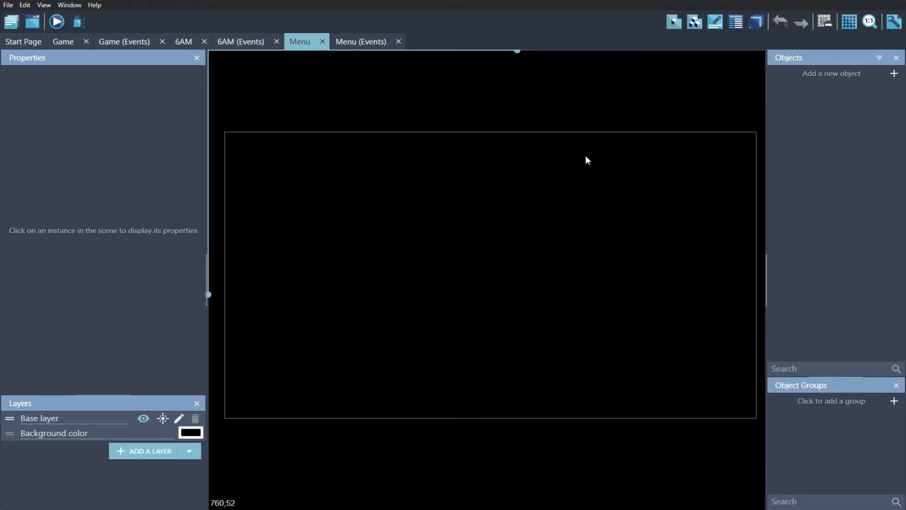
pyautogui.click(820, 71)
pyautogui.click(415, 148)
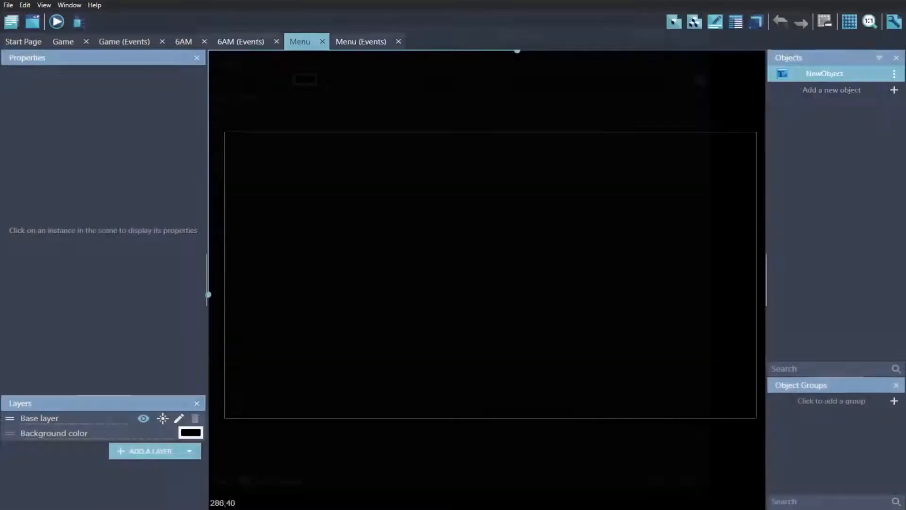
pyautogui.hotkey('ctrl', 's')
pyautogui.click(305, 80)
pyautogui.click(297, 78)
pyautogui.click(243, 81)
pyautogui.doubleClick(244, 80)
pyautogui.write('180')
pyautogui.doubleClick(251, 113)
pyautogui.write('FNAF 1')
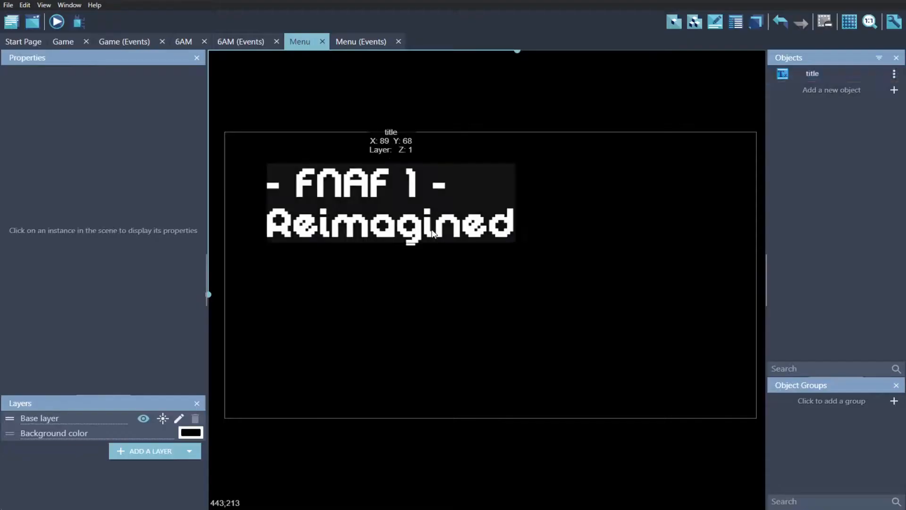
pyautogui.hotkey('ctrl', 's')
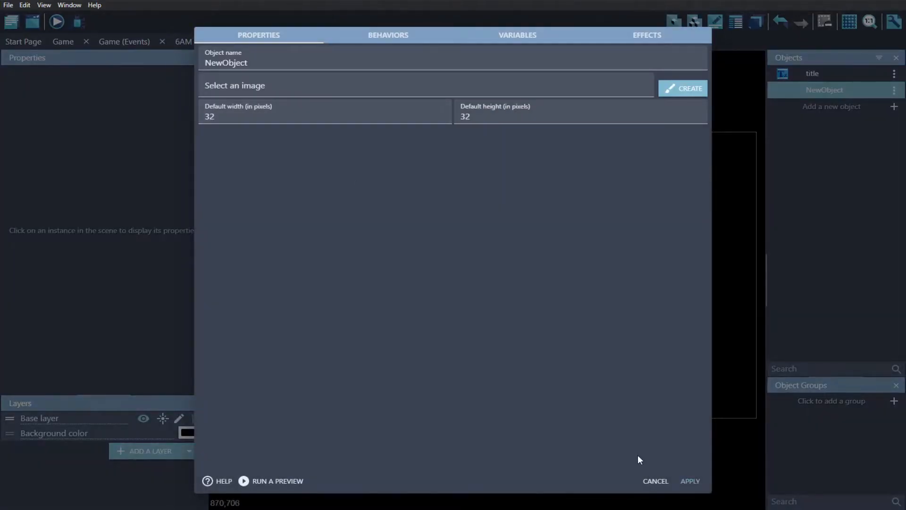
# Step: Discard the unwanted tiled object and create a sprite object with a new animation instead
pyautogui.click(656, 481)
pyautogui.press('Delete')
pyautogui.doubleClick(263, 60)
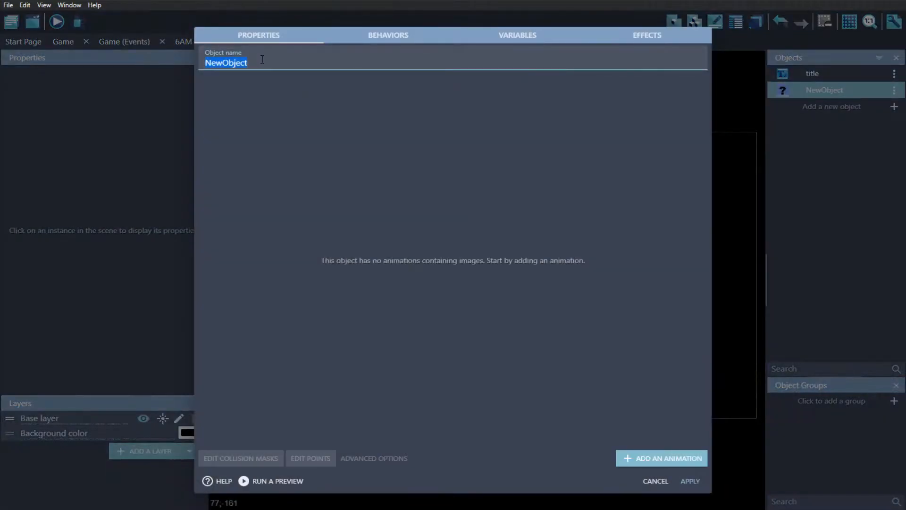
pyautogui.click(669, 457)
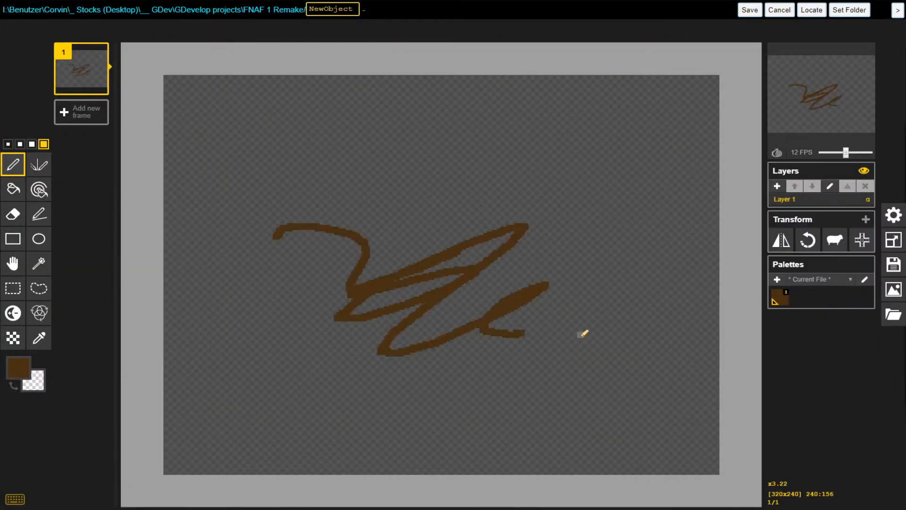
# Step: Undo the test scribble and outline half of a bear's head, ear, shoulders, bow tie and muzzle in brown #492f12
pyautogui.hotkey('ctrl', 'z')
pyautogui.moveTo(715, 95)
pyautogui.mouseDown()
pyautogui.moveTo(589, 307)
pyautogui.moveTo(719, 396)
pyautogui.mouseUp()
pyautogui.moveTo(567, 100); pyautogui.dragTo(507, 193)
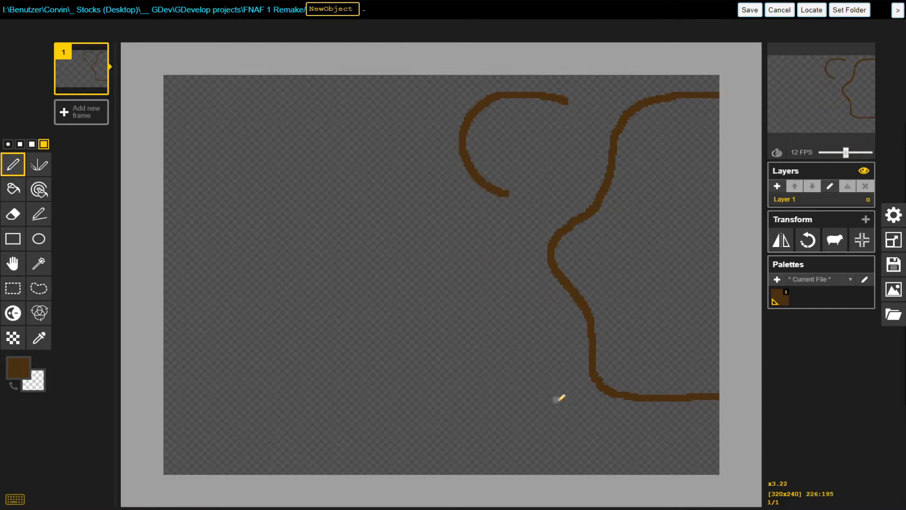
pyautogui.moveTo(578, 391); pyautogui.dragTo(510, 432)
pyautogui.moveTo(392, 473); pyautogui.dragTo(495, 426)
pyautogui.moveTo(561, 473); pyautogui.dragTo(626, 473)
pyautogui.moveTo(614, 324); pyautogui.dragTo(719, 343)
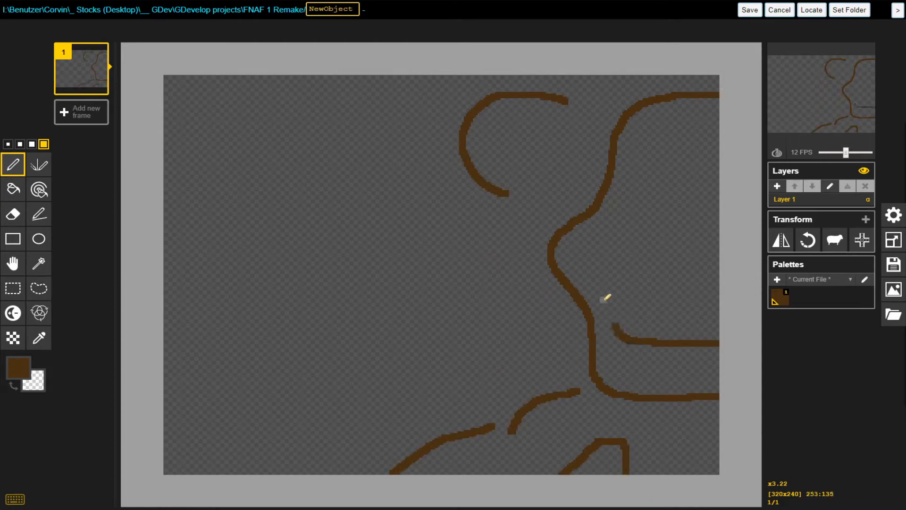
pyautogui.moveTo(607, 300); pyautogui.dragTo(720, 249)
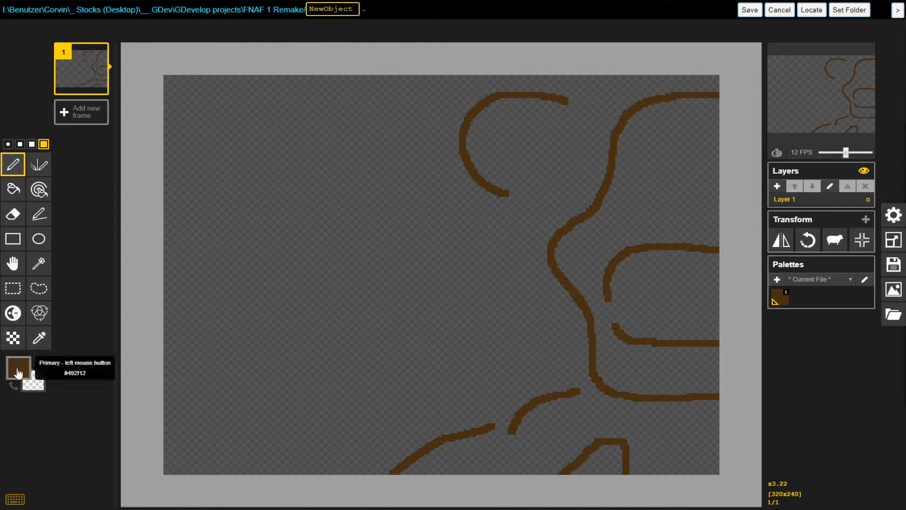
# Step: Set the secondary color to a darker brown and fill the bear's head with it
pyautogui.click(33, 380)
pyautogui.hotkey('ctrl', 'v')
pyautogui.click(101, 455)
pyautogui.click(13, 190)
pyautogui.rightClick(646, 198)
# Step: Undo the leaking ear fill, close the ear outline in dark brown, and fill the ear, shoulders and bow tie
pyautogui.rightClick(528, 181)
pyautogui.hotkey('ctrl', 'z')
pyautogui.click(13, 164)
pyautogui.moveTo(572, 104); pyautogui.dragTo(512, 193, button='right')
pyautogui.click(13, 189)
pyautogui.rightClick(523, 151)
pyautogui.rightClick(561, 424)
pyautogui.rightClick(602, 456)
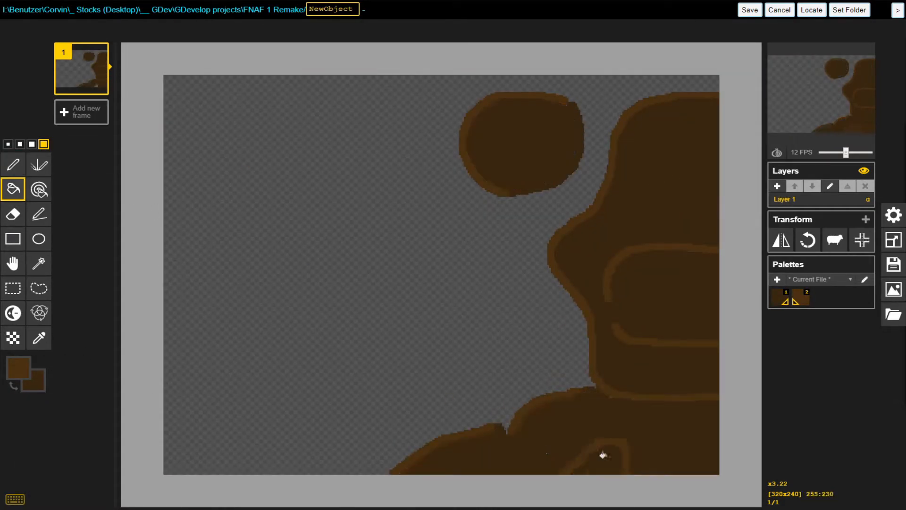
# Step: Set the primary color to black and draw a filled mouth opening along the muzzle's lower edge
pyautogui.click(13, 164)
pyautogui.click(20, 368)
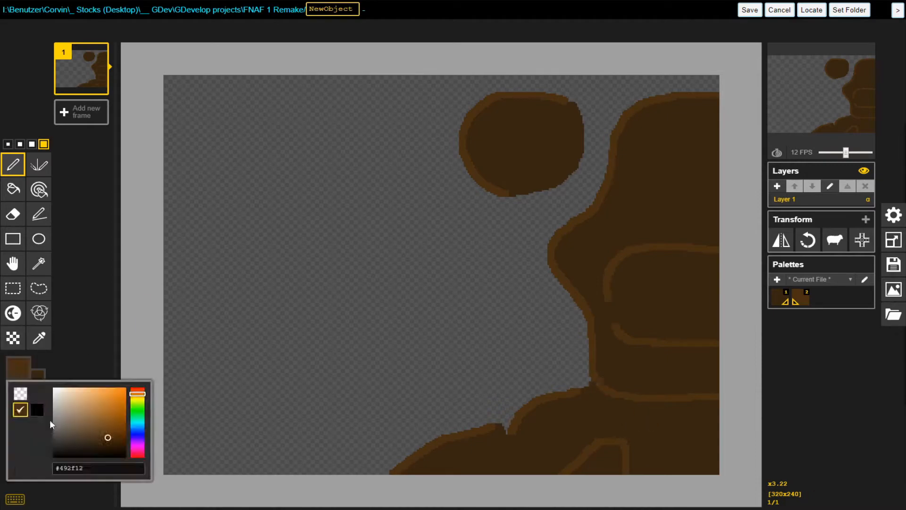
pyautogui.click(36, 409)
pyautogui.moveTo(622, 319)
pyautogui.mouseDown()
pyautogui.moveTo(719, 326)
pyautogui.moveTo(616, 321)
pyautogui.mouseUp()
pyautogui.click(13, 189)
pyautogui.click(670, 335)
# Step: Draw the bear's eyebrow, filled eye socket, nose and three muzzle freckles in black
pyautogui.click(13, 165)
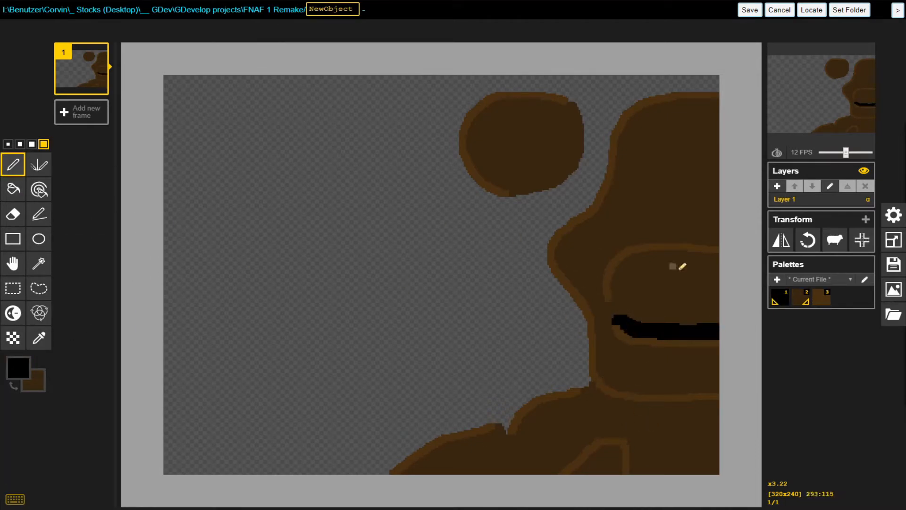
pyautogui.moveTo(707, 150)
pyautogui.mouseDown()
pyautogui.moveTo(707, 169)
pyautogui.moveTo(651, 173)
pyautogui.mouseUp()
pyautogui.moveTo(717, 145); pyautogui.dragTo(717, 170, button='right')
pyautogui.moveTo(695, 187); pyautogui.dragTo(685, 209)
pyautogui.click(13, 189)
pyautogui.click(679, 208)
# Step: Paint the eyeball inside the black eye socket in a pale grey-blue
pyautogui.click(19, 369)
pyautogui.click(21, 409)
pyautogui.click(13, 164)
pyautogui.click(19, 368)
pyautogui.click(55, 415)
pyautogui.click(19, 368)
pyautogui.click(138, 427)
pyautogui.moveTo(74, 395); pyautogui.dragTo(59, 407)
pyautogui.click(76, 357)
pyautogui.press('p')
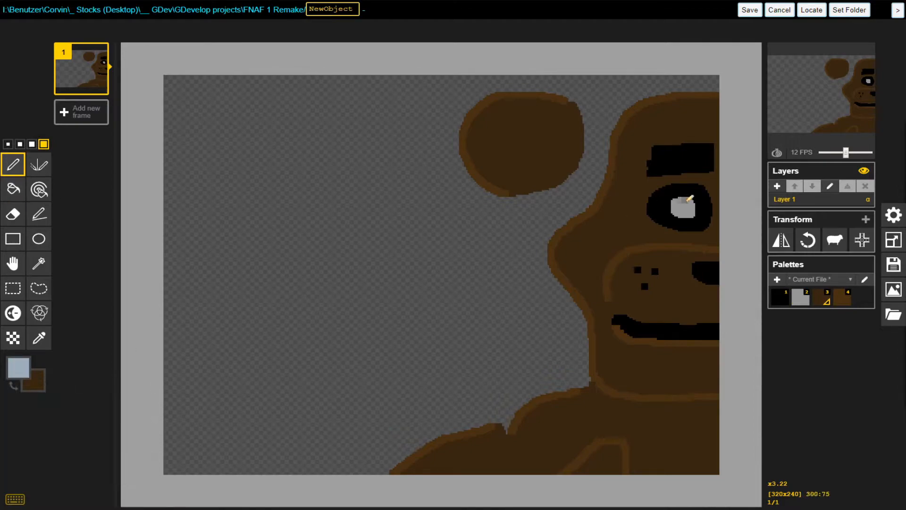
pyautogui.moveTo(686, 201); pyautogui.dragTo(680, 211)
# Step: Set the secondary color to black and paint a small pupil in the middle of the eyeball
pyautogui.click(38, 384)
pyautogui.click(55, 468)
pyautogui.moveTo(681, 206); pyautogui.dragTo(685, 210, button='right')
pyautogui.scroll(-1, 550, 264)
pyautogui.scroll(-1, 582, 310)
# Step: Set the primary color to white and draw three separate teeth along the lower edge of the bear's mouth
pyautogui.click(18, 368)
pyautogui.click(39, 391)
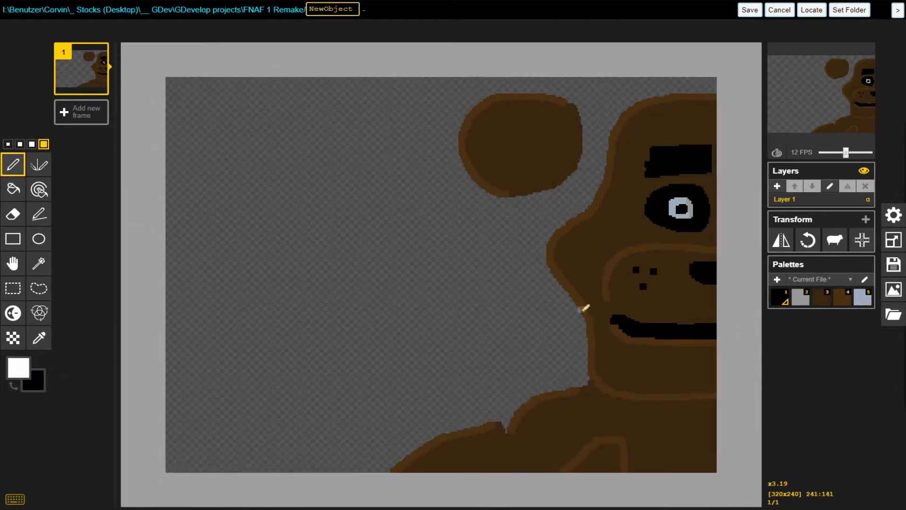
pyautogui.moveTo(633, 333); pyautogui.dragTo(646, 333)
pyautogui.moveTo(661, 335); pyautogui.dragTo(674, 336)
pyautogui.moveTo(689, 337); pyautogui.dragTo(703, 337)
# Step: Recolor the three teeth light grey with the paint-same-color tool and save the drawing
pyautogui.click(39, 338)
pyautogui.click(690, 202)
pyautogui.click(46, 193)
pyautogui.click(639, 333)
pyautogui.scroll(-3, 303, 322)
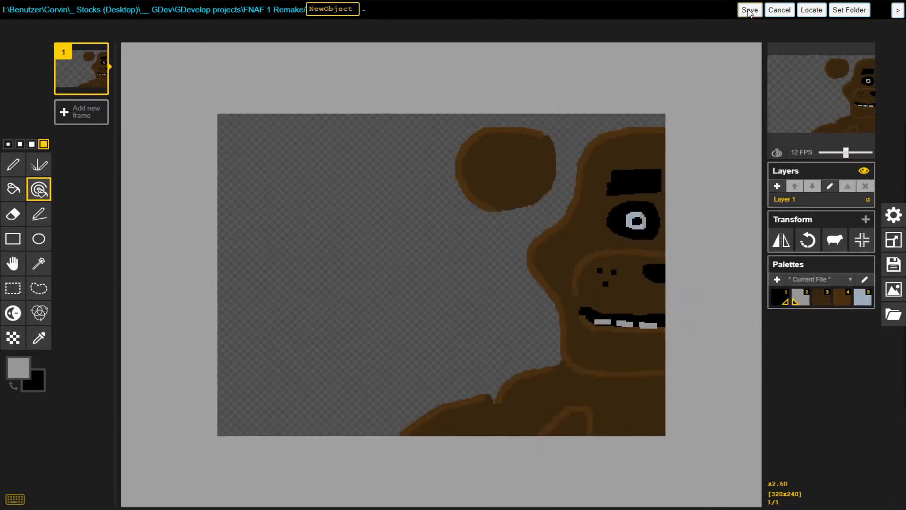
pyautogui.click(749, 10)
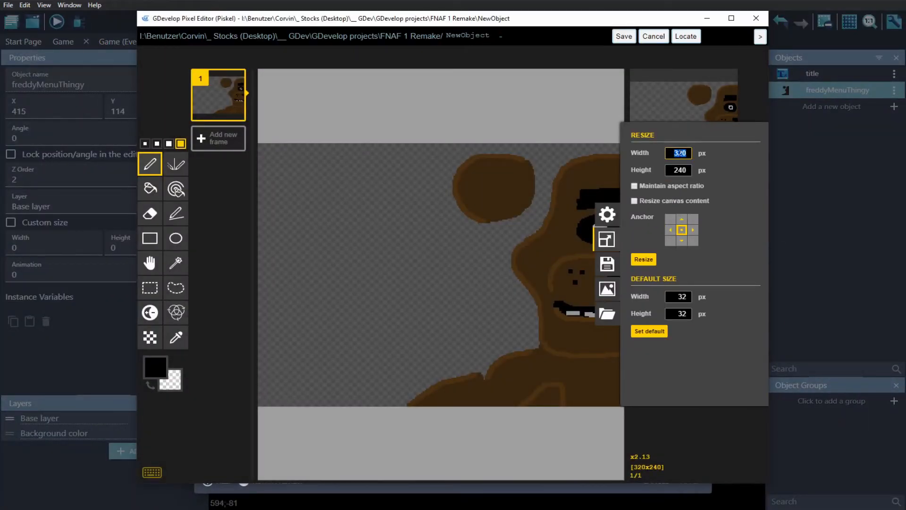
# Step: Resize the bear image's canvas to 240 px wide, anchored to the right side
pyautogui.write('240')
pyautogui.click(693, 231)
pyautogui.click(643, 259)
pyautogui.scroll(-1, 447, 274)
# Step: Narrow the canvas further, trying 180 px before setting the width to 200 px
pyautogui.click(607, 239)
pyautogui.doubleClick(680, 153)
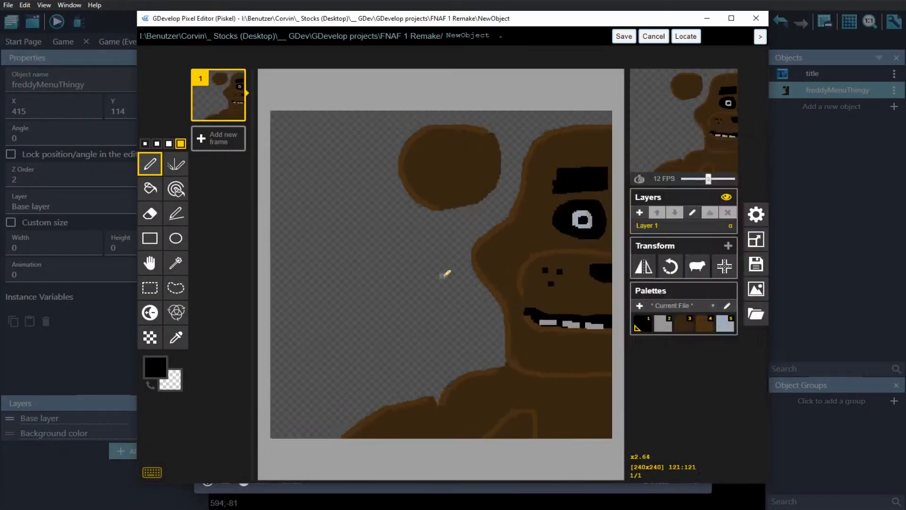
pyautogui.write('180')
pyautogui.click(647, 259)
pyautogui.write('00')
pyautogui.click(644, 259)
# Step: Enable canvas content resizing with a maintained aspect ratio and scale the artwork up to 400 × 480 px
pyautogui.click(756, 239)
pyautogui.click(647, 201)
pyautogui.click(650, 188)
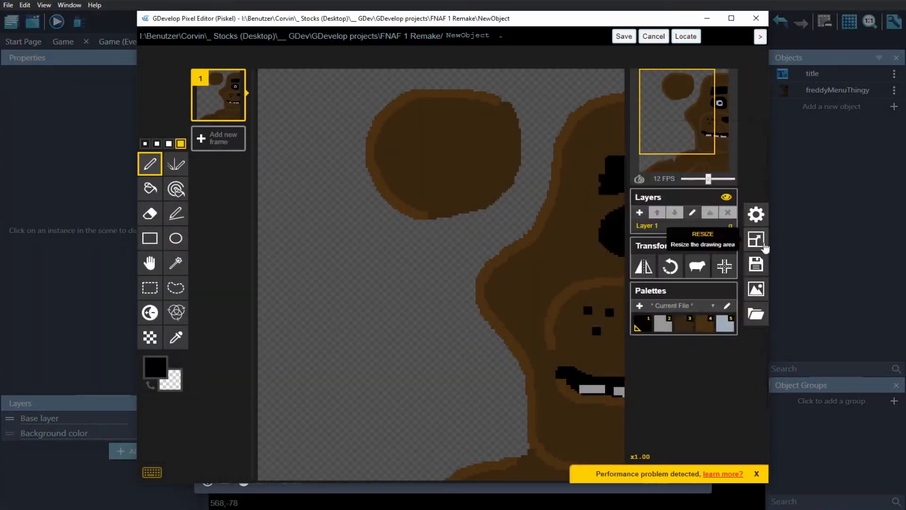
pyautogui.click(755, 239)
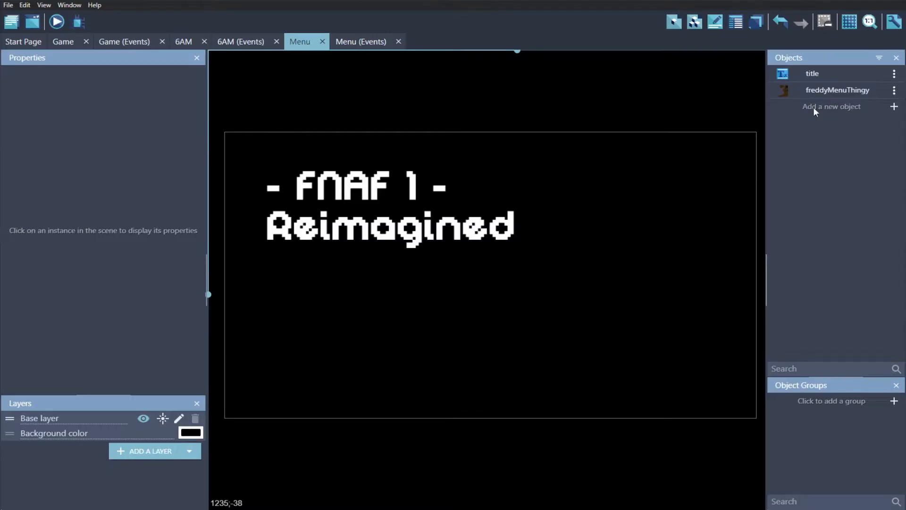
# Step: Place freddyMenuThingy in the Menu scene, enlarge its artwork and position it against the scene's right edge
pyautogui.moveTo(831, 90); pyautogui.dragTo(599, 232)
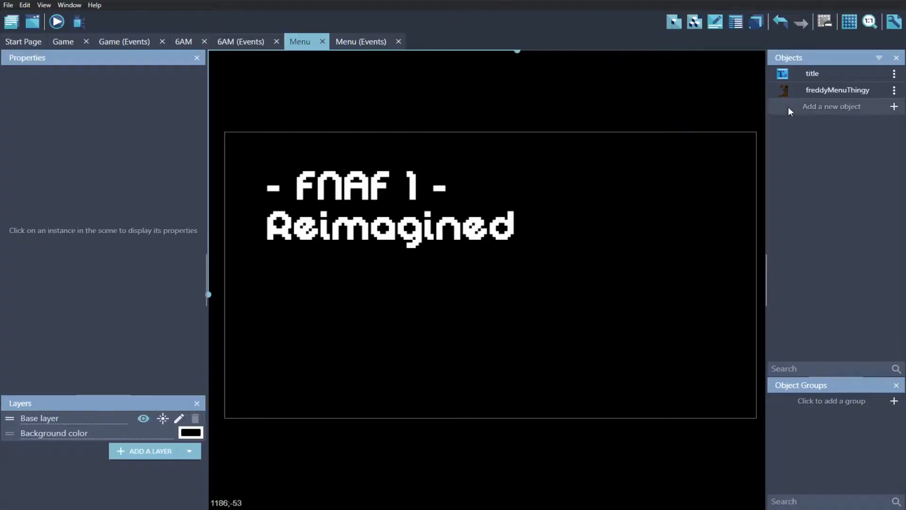
pyautogui.moveTo(803, 89); pyautogui.dragTo(663, 376)
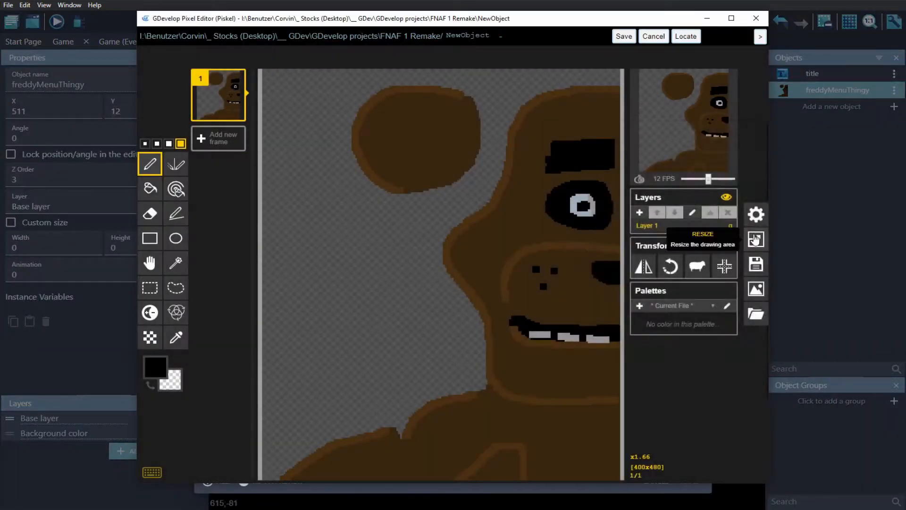
pyautogui.click(756, 239)
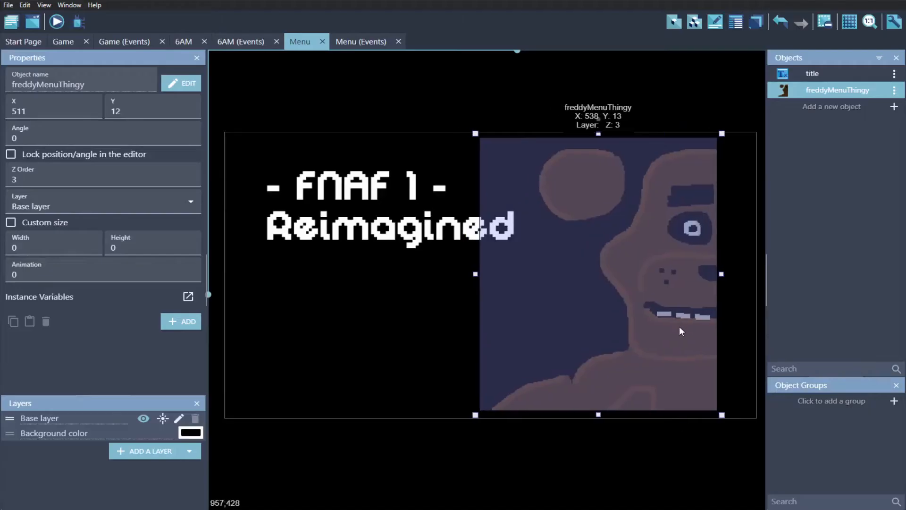
pyautogui.click(849, 22)
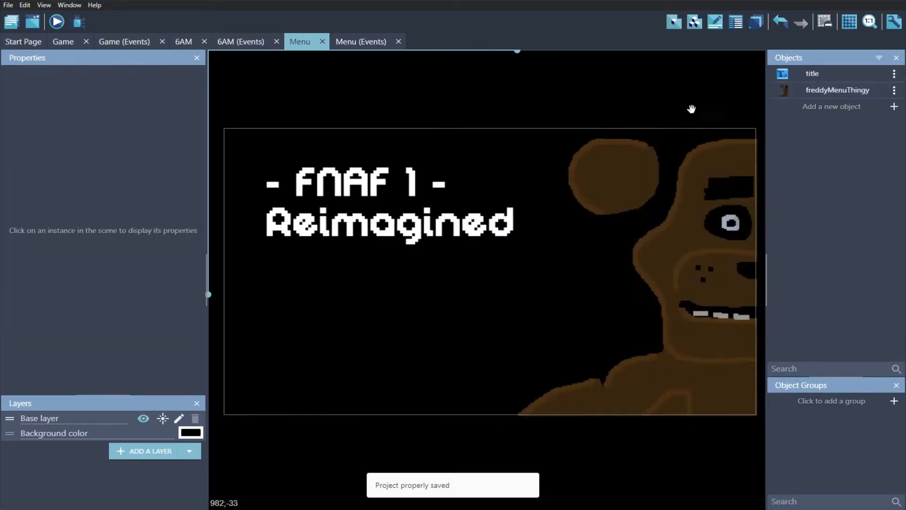
# Step: Duplicate the title text into newGame and continue objects reading "New Game" and "Continue", and stack them below the title
pyautogui.click(894, 74)
pyautogui.click(879, 254)
pyautogui.write('ne')
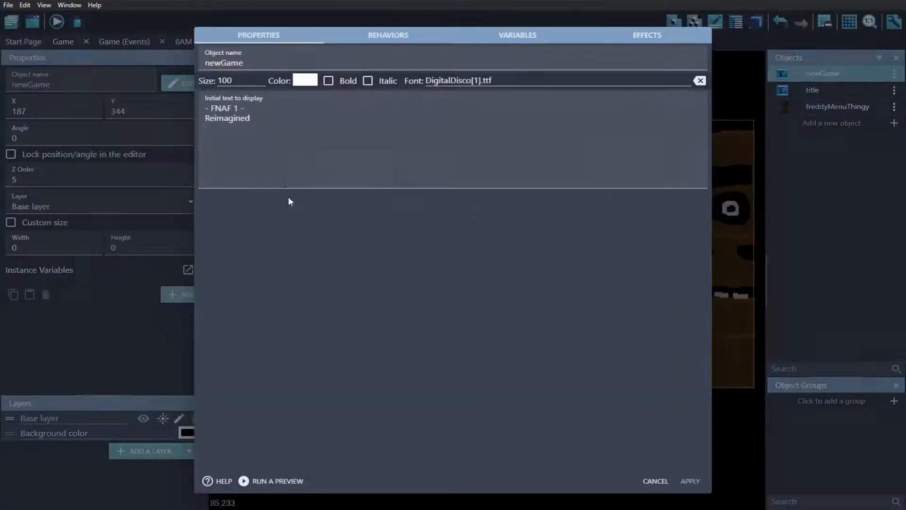
pyautogui.write('New Game')
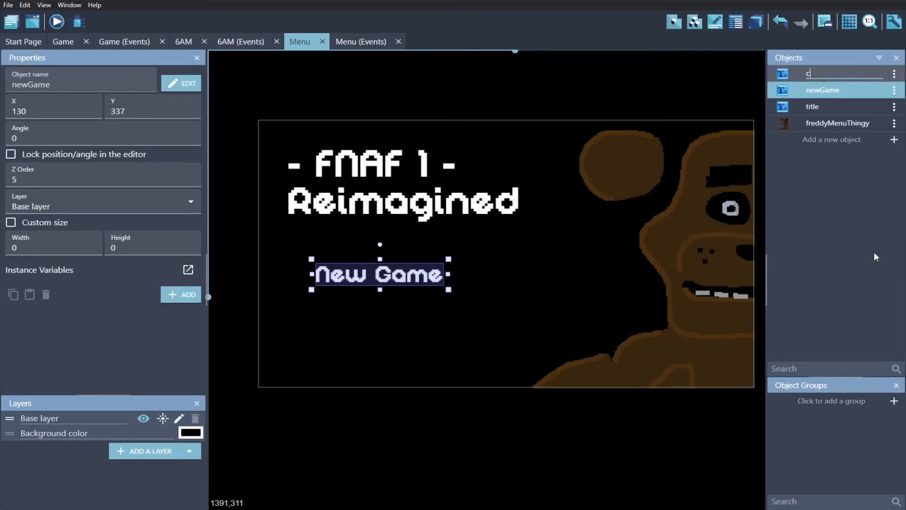
pyautogui.moveTo(821, 73); pyautogui.dragTo(396, 283)
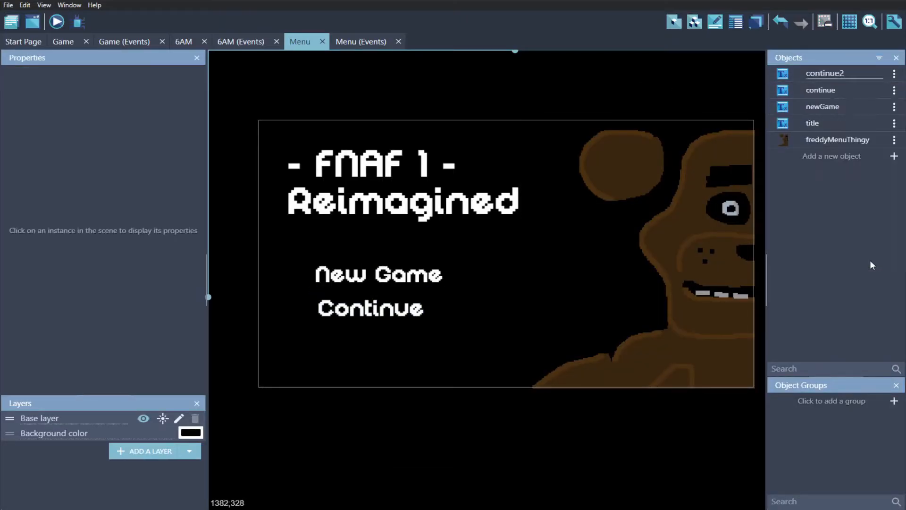
# Step: Rename the copied continue object bonus, set its text to "6th Night" and place it below Continue
pyautogui.hotkey('ctrl', 'a')
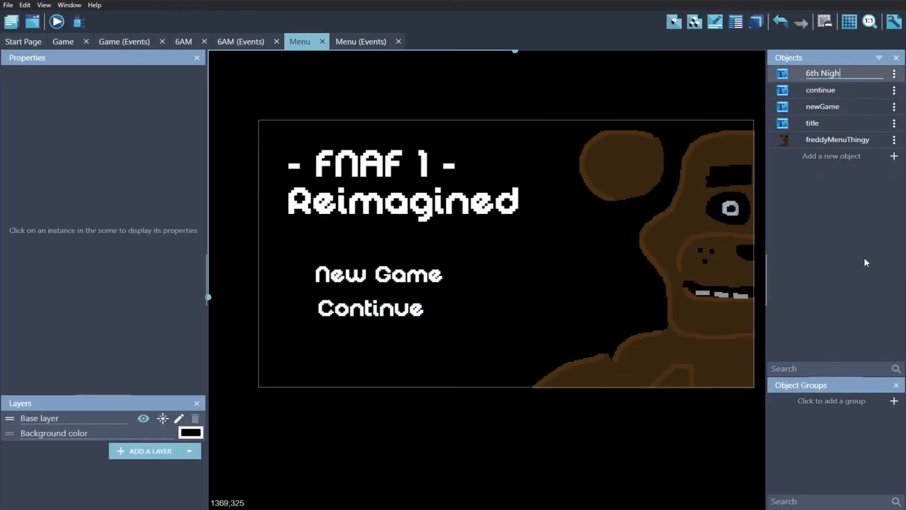
pyautogui.press('BackSpace')
pyautogui.press('Return')
pyautogui.press('Return')
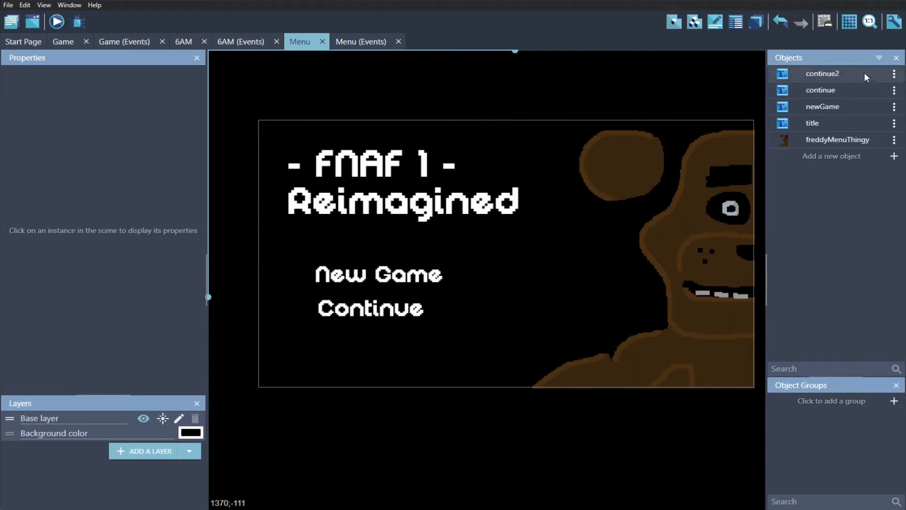
pyautogui.doubleClick(821, 73)
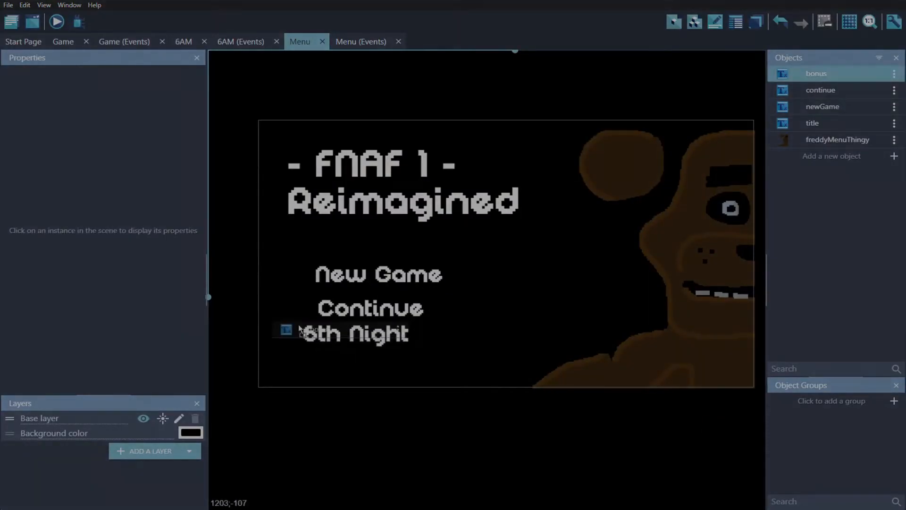
pyautogui.moveTo(300, 329); pyautogui.dragTo(307, 331)
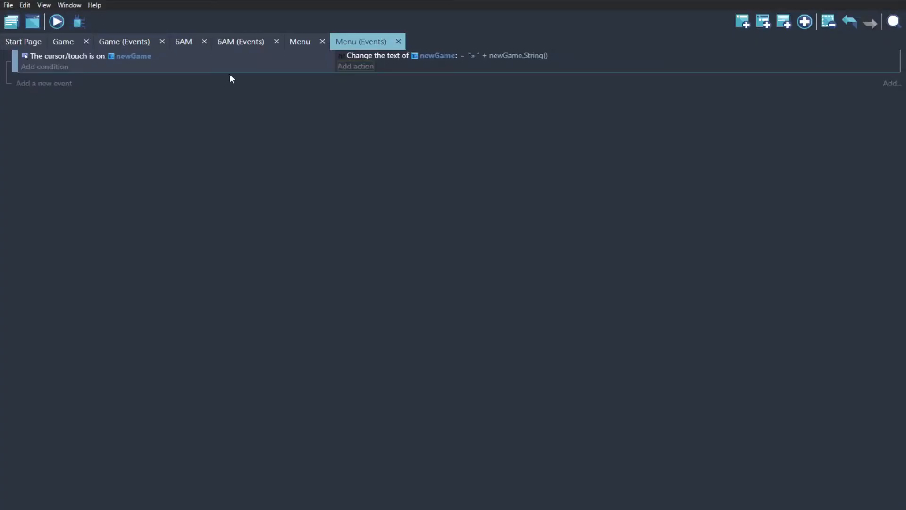
# Step: Duplicate the newGame cursor event, delete the copy's condition and change its text value to New Game
pyautogui.hotkey('ctrl', 'v')
pyautogui.press('Delete')
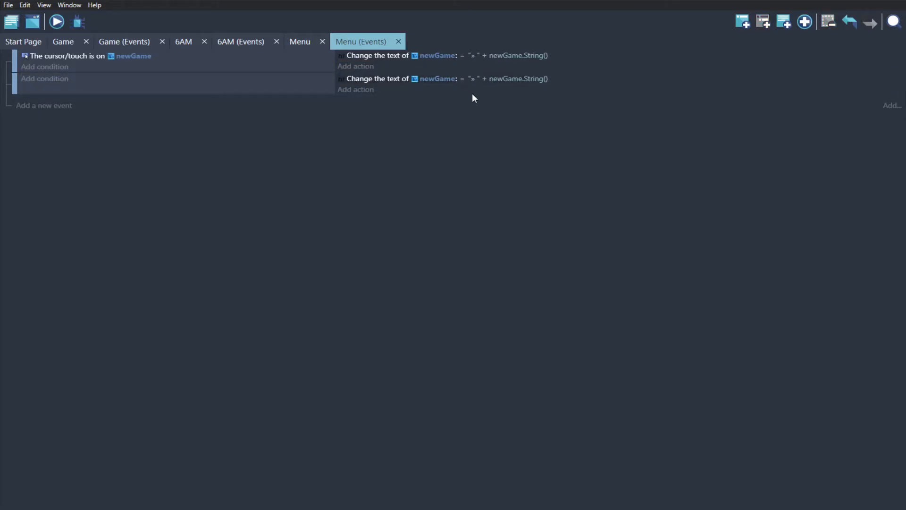
pyautogui.click(490, 80)
pyautogui.hotkey('ctrl', 'a')
pyautogui.write('N')
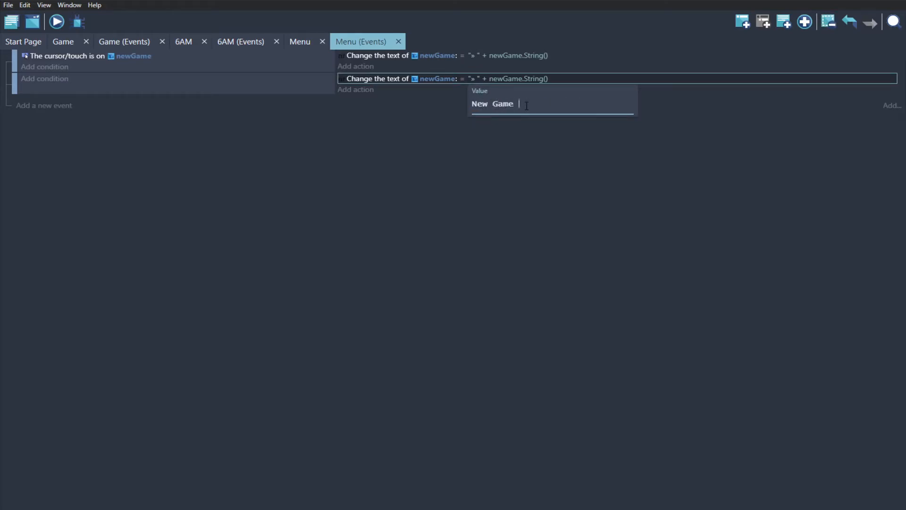
pyautogui.click(487, 151)
pyautogui.hotkey('ctrl', 's')
# Step: Enclose the New Game value in quotation marks and save the project
pyautogui.click(486, 78)
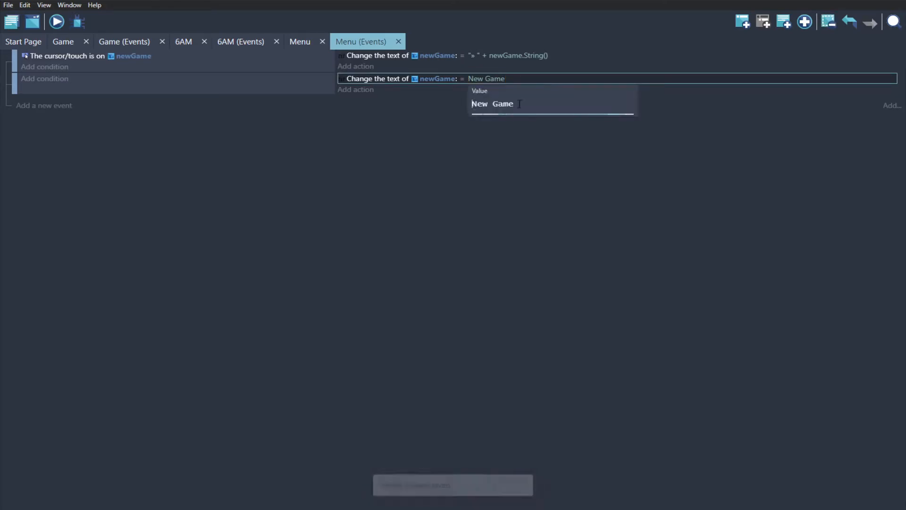
pyautogui.write('"')
pyautogui.click(472, 104)
pyautogui.write('"')
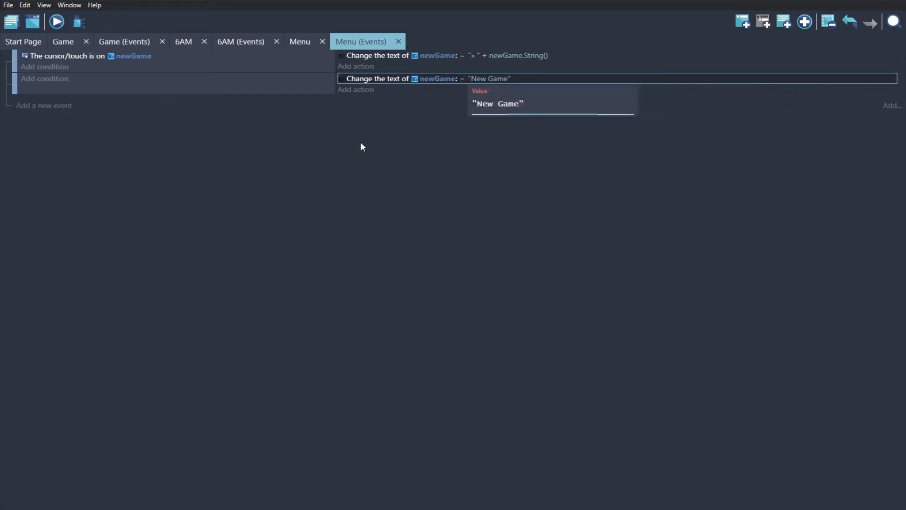
pyautogui.click(361, 141)
pyautogui.hotkey('ctrl', 's')
# Step: Duplicate the newGame text action and make the copy set the custom object's text to "Custom Night"
pyautogui.hotkey('ctrl', 'c')
pyautogui.hotkey('ctrl', 'v')
pyautogui.click(431, 90)
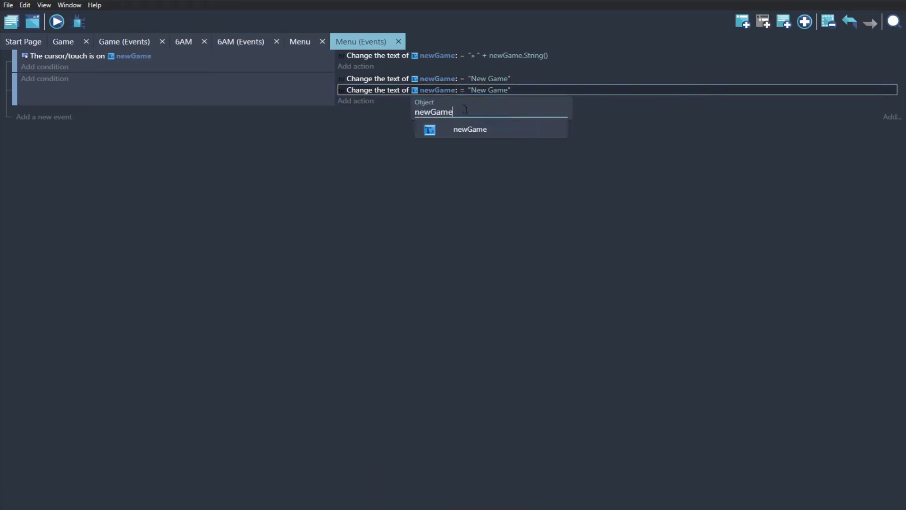
pyautogui.press('BackSpace')
pyautogui.click(487, 136)
pyautogui.click(479, 90)
pyautogui.moveTo(467, 116); pyautogui.dragTo(507, 116)
pyautogui.write('Custom Night')
pyautogui.press('Return')
# Step: Duplicate the custom text action, make the copy set bonus to "6th Night" and save the project
pyautogui.moveTo(377, 91); pyautogui.dragTo(443, 92)
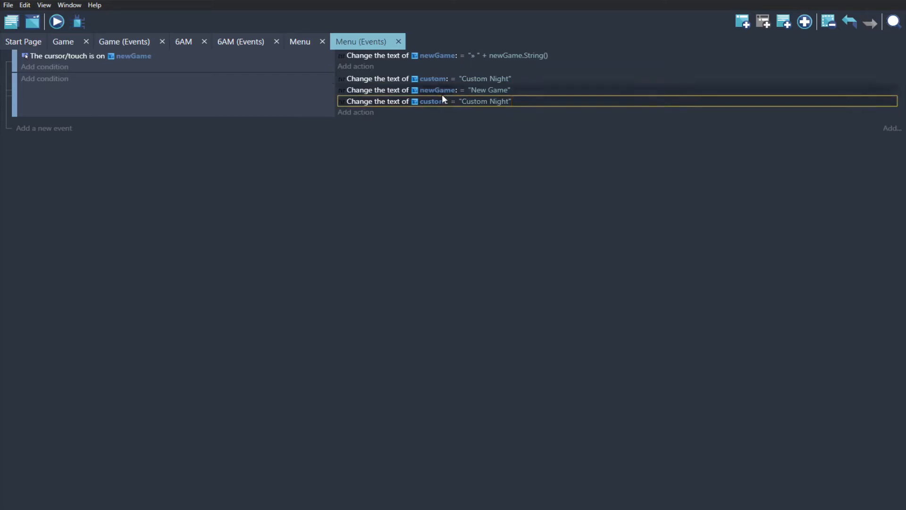
pyautogui.click(442, 101)
pyautogui.click(462, 157)
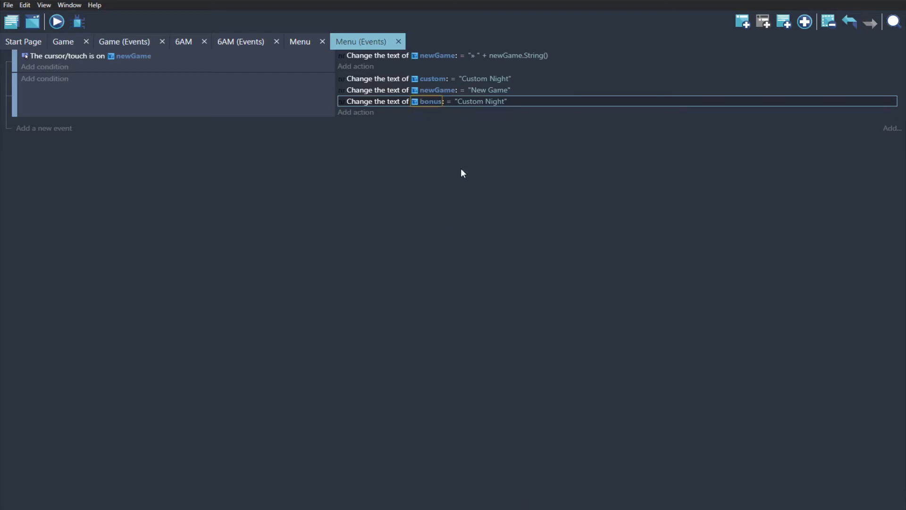
pyautogui.click(479, 102)
pyautogui.press('Left')
pyautogui.hotkey('ctrl', 'Delete')
pyautogui.write('6th')
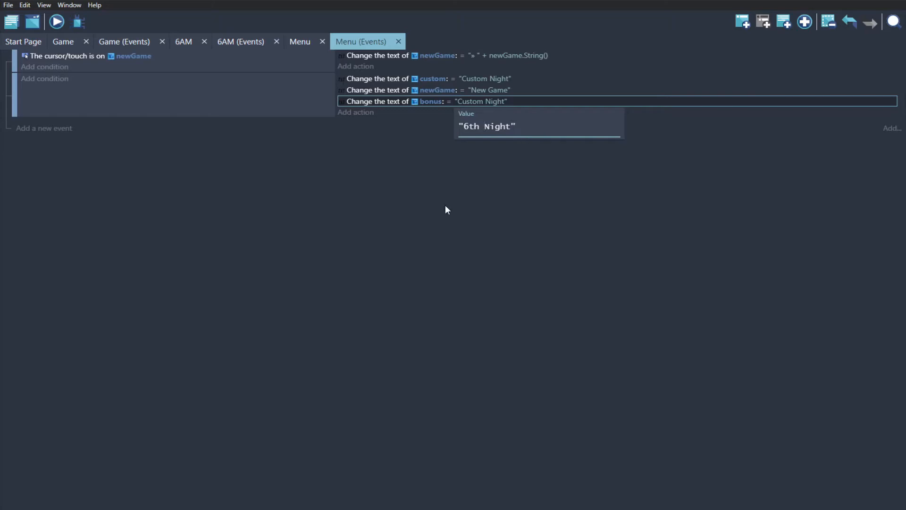
pyautogui.click(451, 204)
pyautogui.hotkey('ctrl', 's')
# Step: Duplicate the bonus text action and make the copy set the continue object's text to "Continue"
pyautogui.click(374, 99)
pyautogui.hotkey('ctrl', 'c')
pyautogui.hotkey('ctrl', 'v')
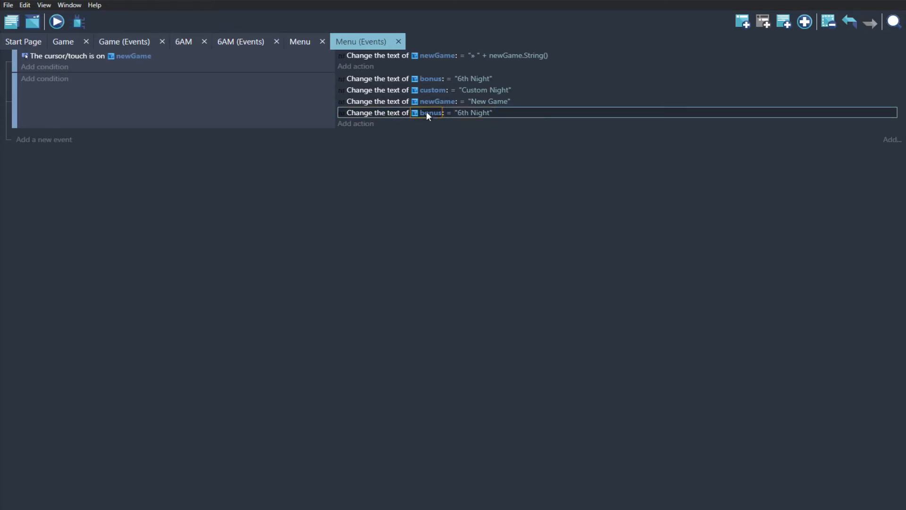
pyautogui.click(426, 112)
pyautogui.click(482, 188)
pyautogui.click(477, 113)
pyautogui.moveTo(474, 137); pyautogui.dragTo(519, 137)
pyautogui.write('Contin')
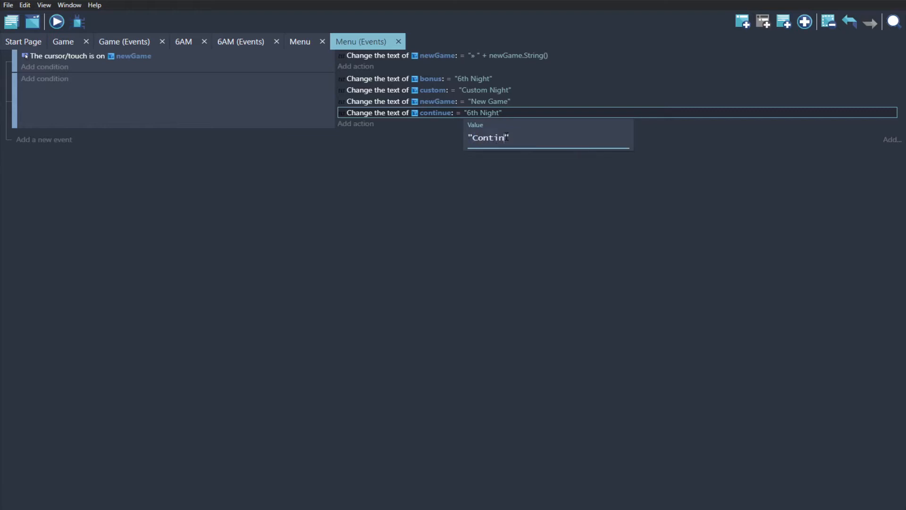
pyautogui.click(521, 237)
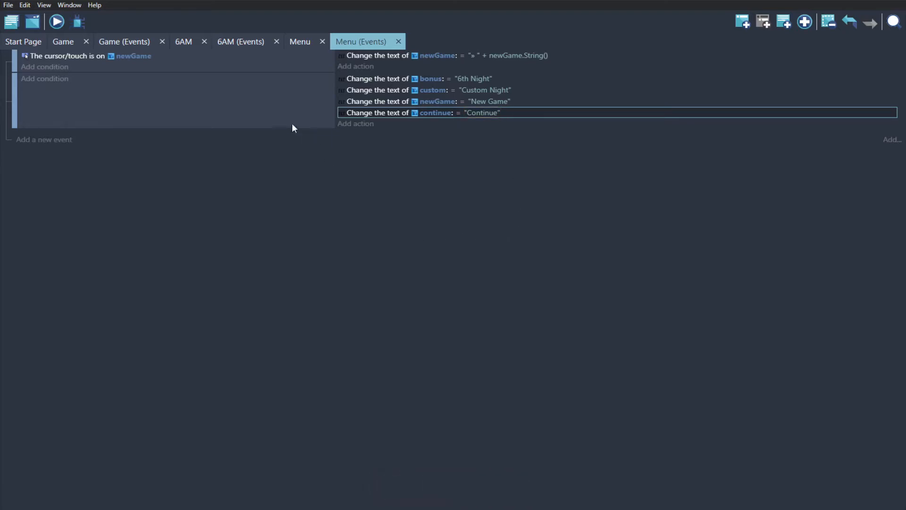
# Step: Move the conditionless text event above the cursor event and nest both in an event group named "Menu Options Arrow"
pyautogui.moveTo(9, 108); pyautogui.dragTo(24, 57)
pyautogui.click(55, 139)
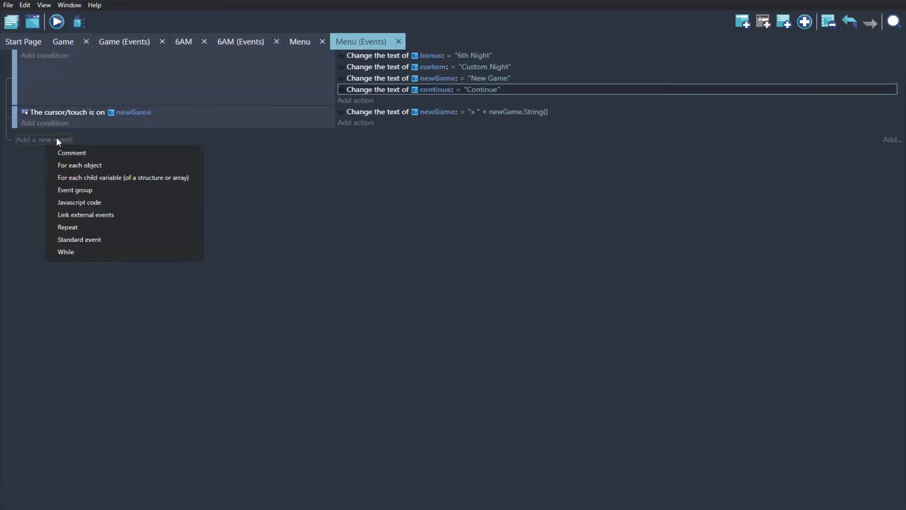
pyautogui.click(90, 190)
pyautogui.click(261, 44)
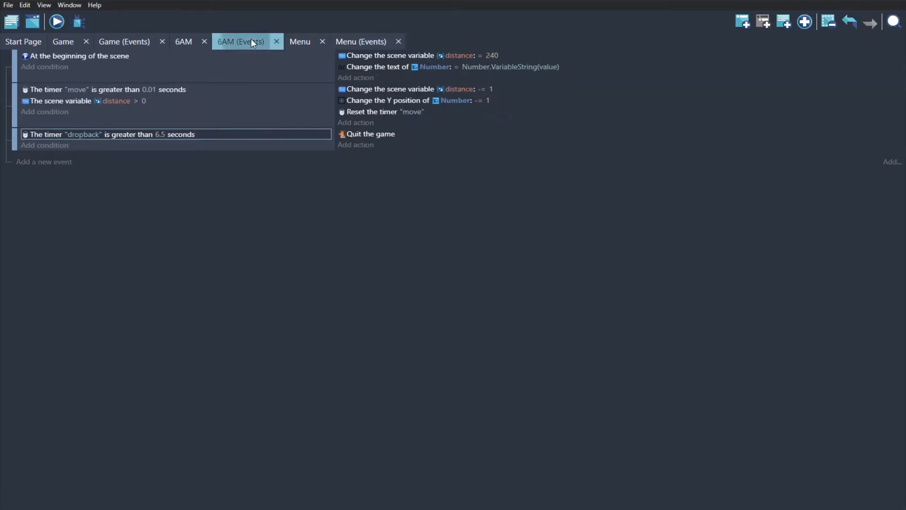
pyautogui.write('ptions')
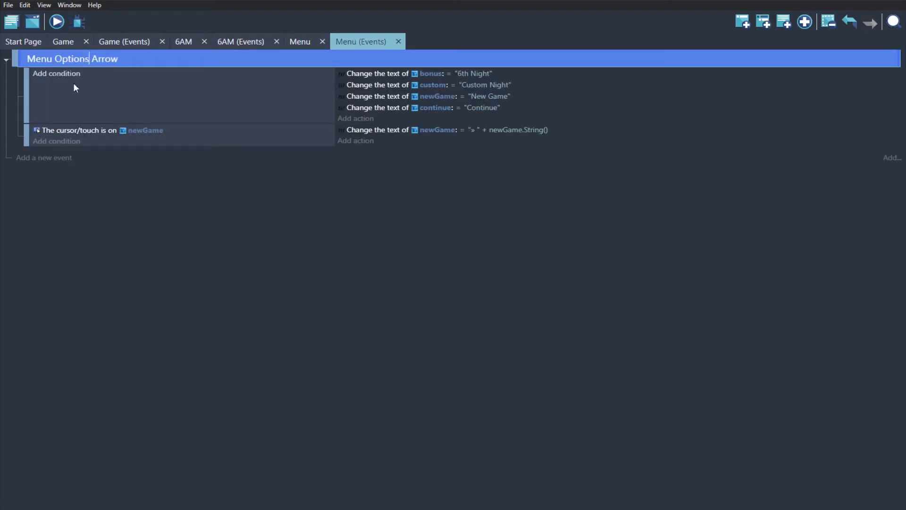
pyautogui.press('Return')
# Step: Rename the event group "Menu Options Arrows" and save the project
pyautogui.click(136, 42)
pyautogui.click(350, 41)
pyautogui.doubleClick(185, 59)
pyautogui.write('s')
pyautogui.press('Return')
pyautogui.hotkey('ctrl', 's')
# Step: Duplicate the newGame cursor event and change the copy's condition to check the custom object
pyautogui.click(198, 134)
pyautogui.hotkey('ctrl', 'c')
pyautogui.hotkey('ctrl', 'v')
pyautogui.click(155, 155)
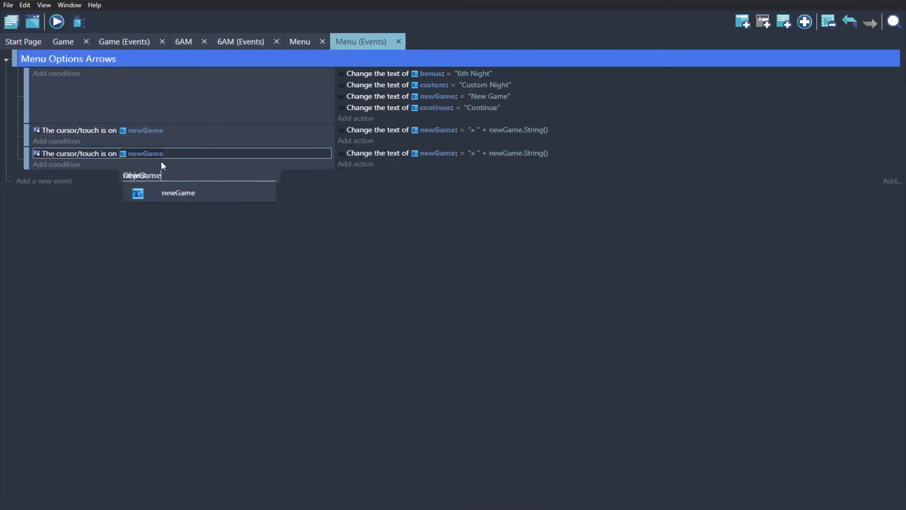
pyautogui.hotkey('ctrl', 'a')
pyautogui.press('BackSpace')
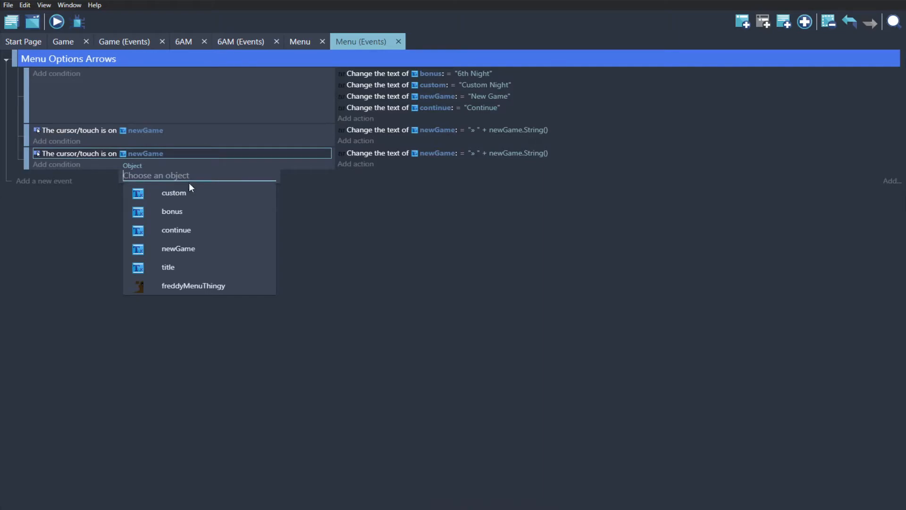
pyautogui.click(190, 191)
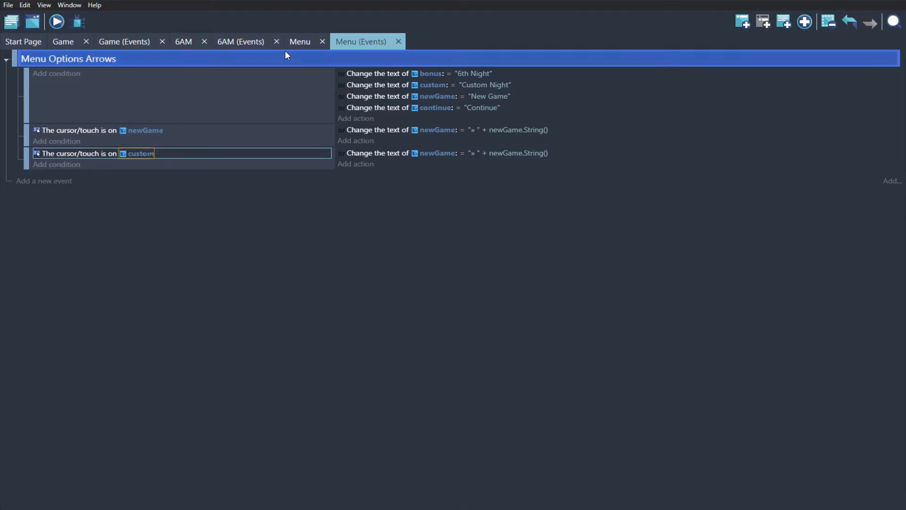
# Step: Name the new object group in the Menu scene "menuOptions"
pyautogui.click(298, 42)
pyautogui.click(852, 396)
pyautogui.click(896, 399)
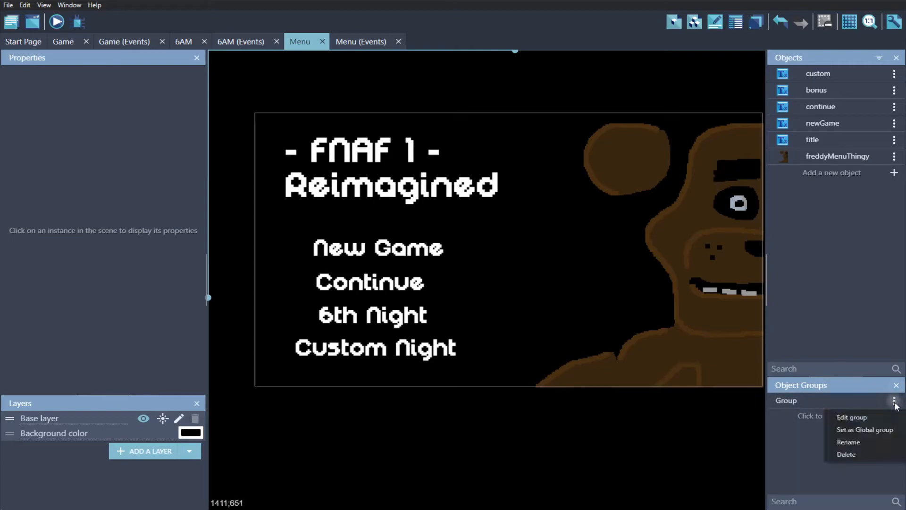
pyautogui.click(881, 437)
pyautogui.press('BackSpace')
pyautogui.write('menuO')
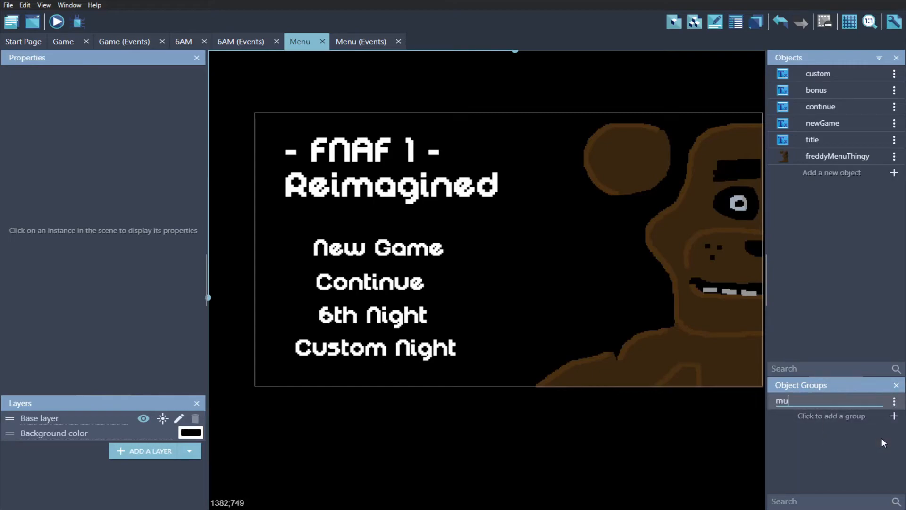
pyautogui.write('ptions')
pyautogui.press('Return')
# Step: Add the custom, bonus, continue and newGame objects to the menuOptions group and save the project
pyautogui.doubleClick(815, 401)
pyautogui.click(297, 276)
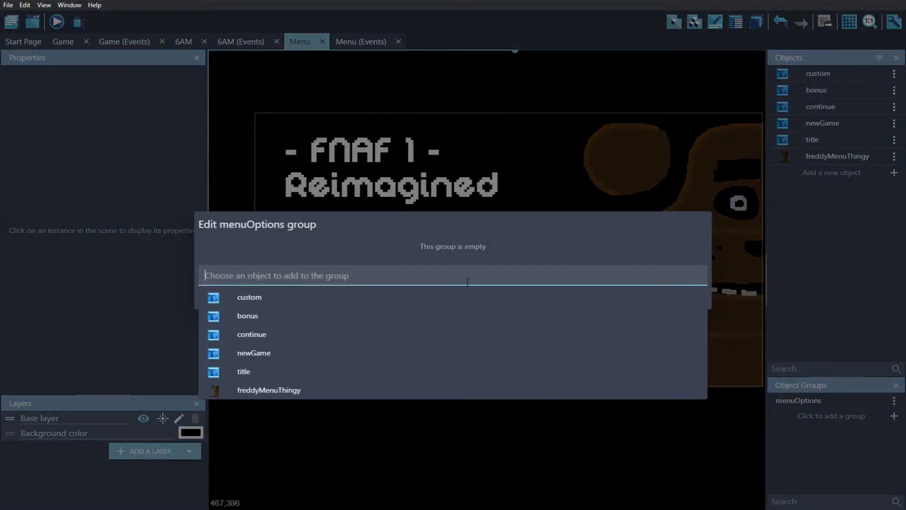
pyautogui.click(289, 299)
pyautogui.click(293, 325)
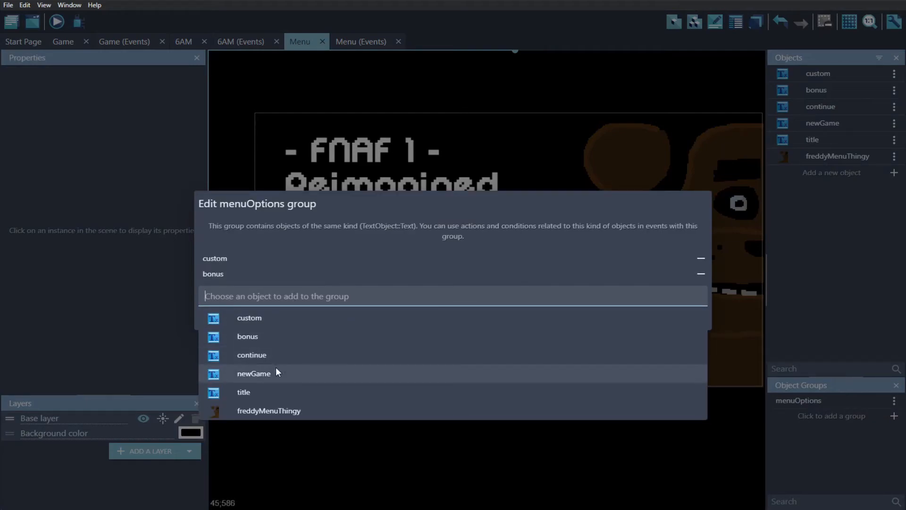
pyautogui.click(278, 355)
pyautogui.click(275, 376)
pyautogui.click(683, 332)
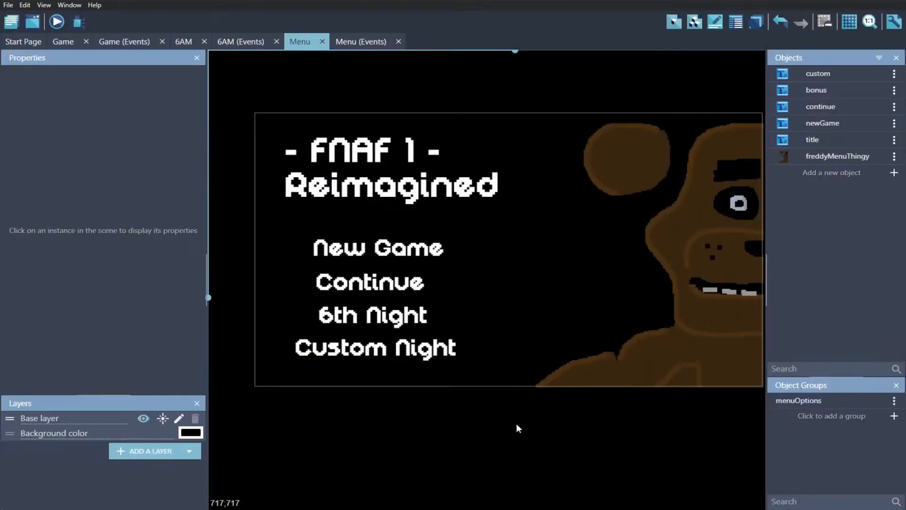
pyautogui.hotkey('ctrl', 's')
# Step: In the Menu events, delete the custom cursor event and make the newGame cursor condition check the menuOptions group
pyautogui.click(361, 42)
pyautogui.click(186, 164)
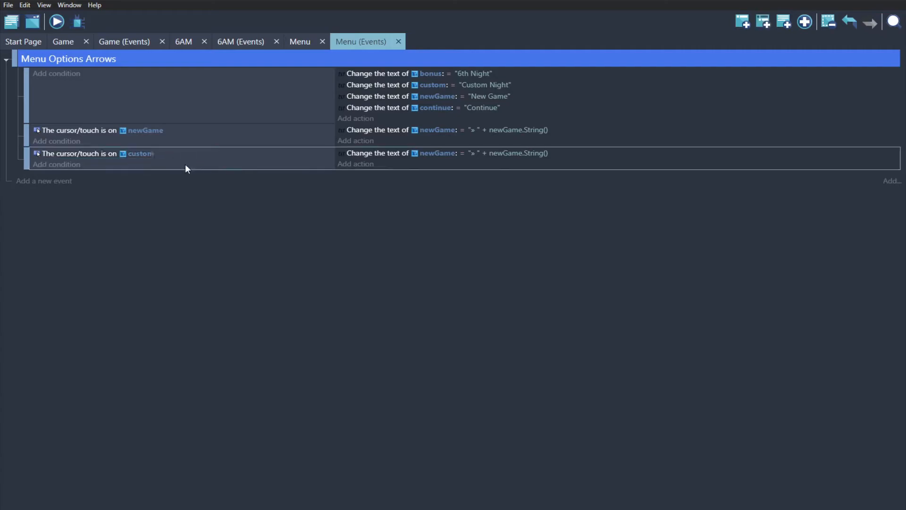
pyautogui.press('Delete')
pyautogui.click(147, 130)
pyautogui.click(198, 283)
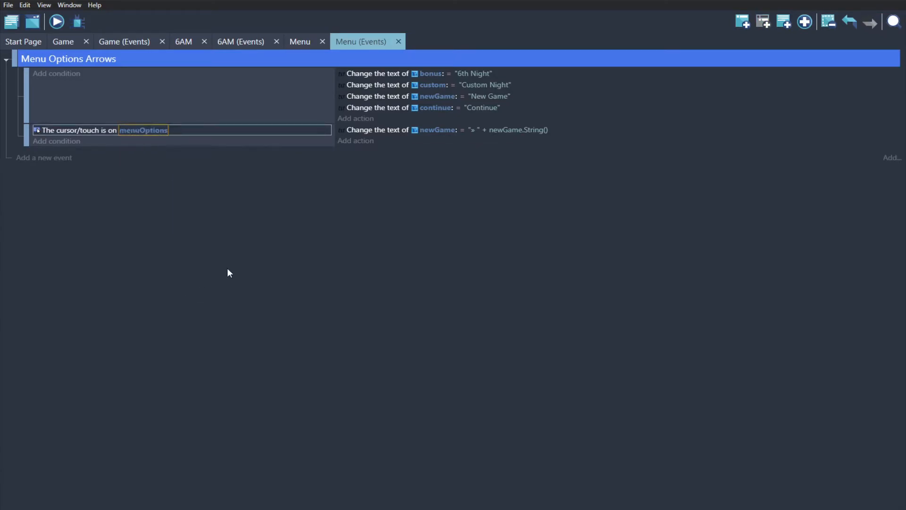
# Step: Point the cursor event's text action at the menuOptions group, save the project and preview the menu
pyautogui.click(446, 130)
pyautogui.click(476, 272)
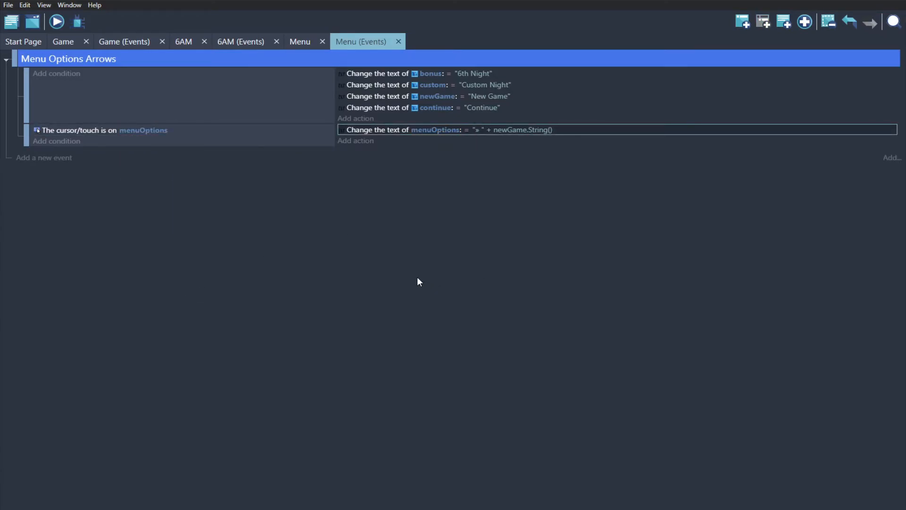
pyautogui.hotkey('ctrl', 's')
pyautogui.click(62, 18)
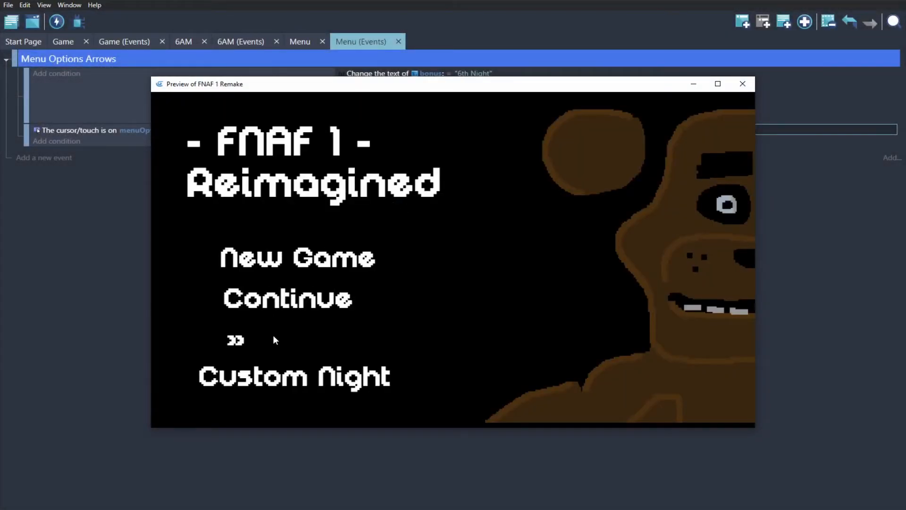
pyautogui.click(743, 83)
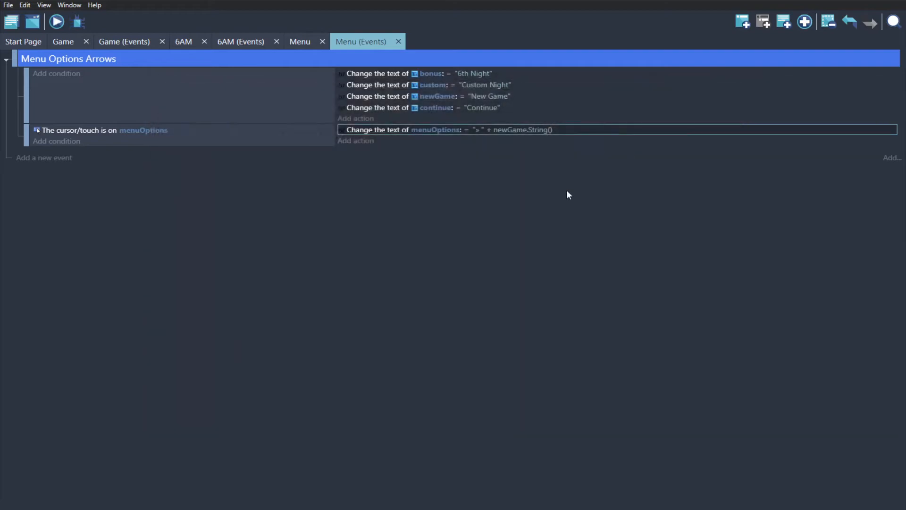
# Step: Change the cursor event's text value to "» " + menuOptions.String(), save the project and preview the hover arrows
pyautogui.click(454, 130)
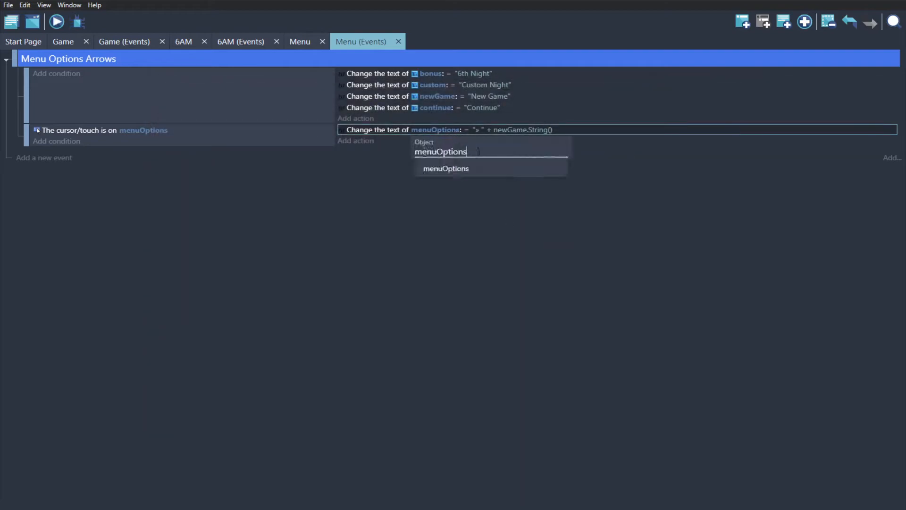
pyautogui.click(532, 241)
pyautogui.click(522, 131)
pyautogui.doubleClick(529, 155)
pyautogui.hotkey('ctrl', 'v')
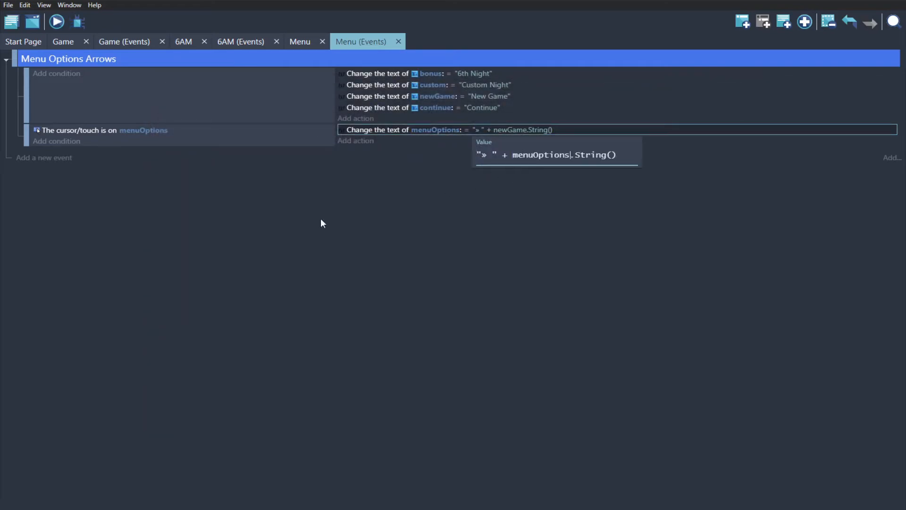
pyautogui.click(320, 219)
pyautogui.hotkey('ctrl', 's')
pyautogui.click(57, 22)
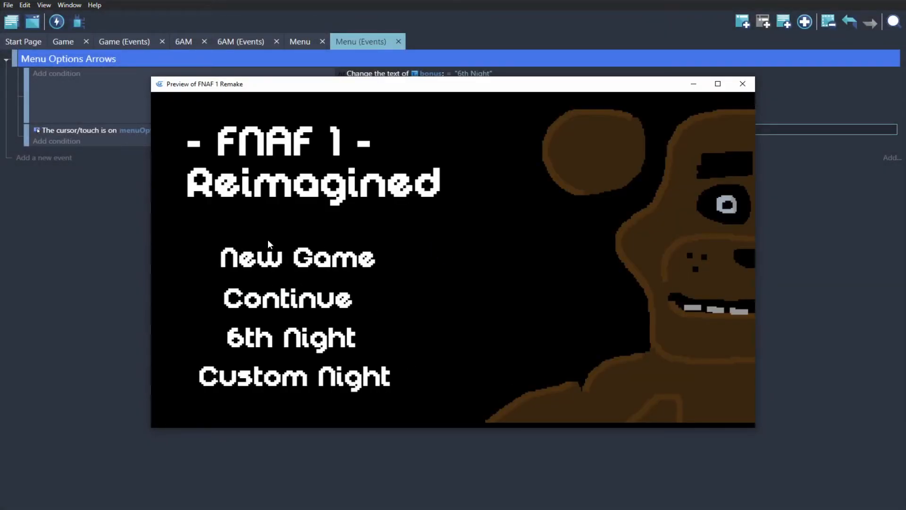
pyautogui.click(742, 85)
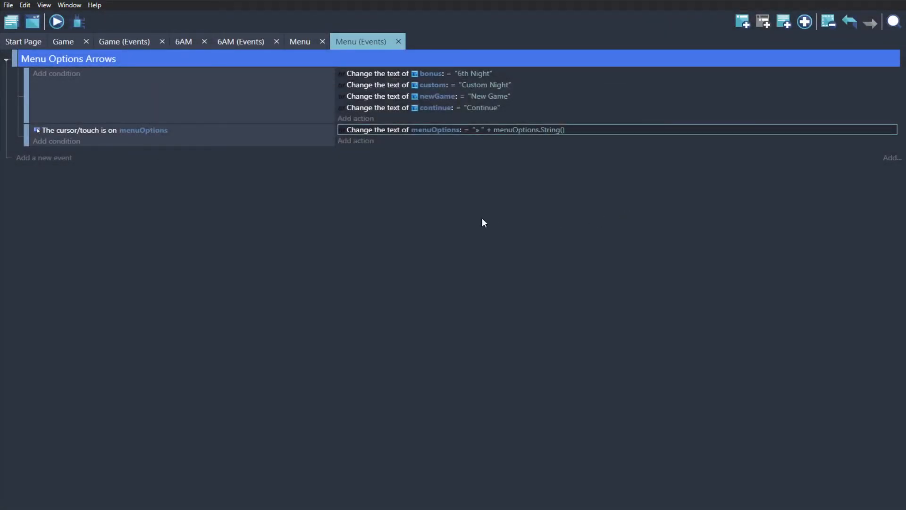
# Step: Add a text color action to the conditionless event that sets menuOptions to "162;162;162"
pyautogui.click(357, 141)
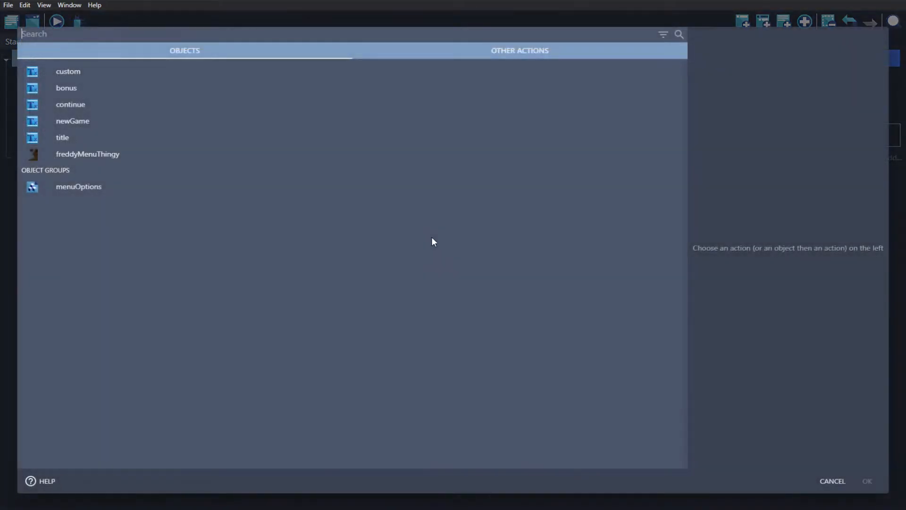
pyautogui.click(833, 481)
pyautogui.click(363, 119)
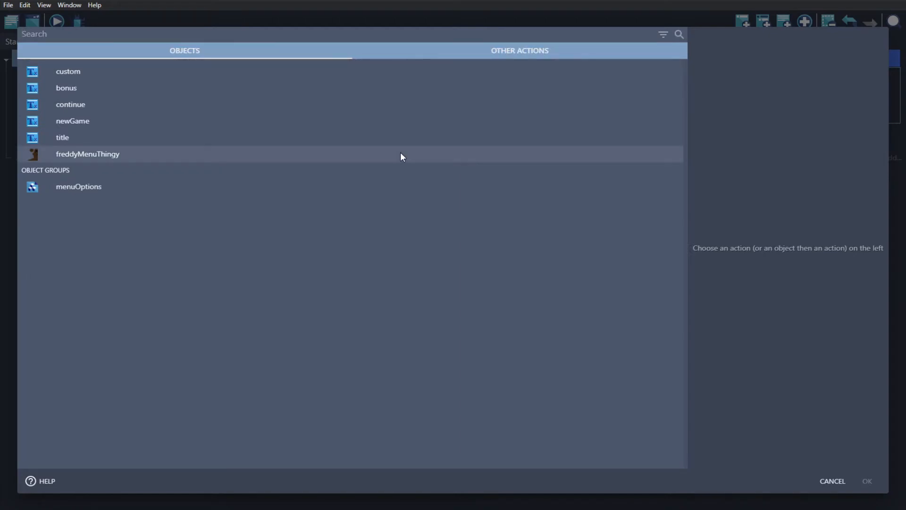
pyautogui.write('colo')
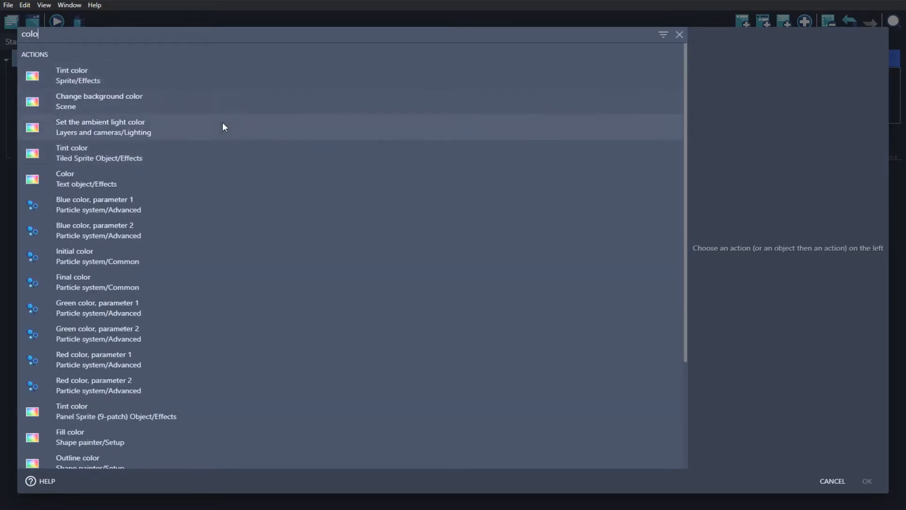
pyautogui.click(222, 123)
pyautogui.click(179, 152)
pyautogui.click(158, 174)
pyautogui.click(535, 69)
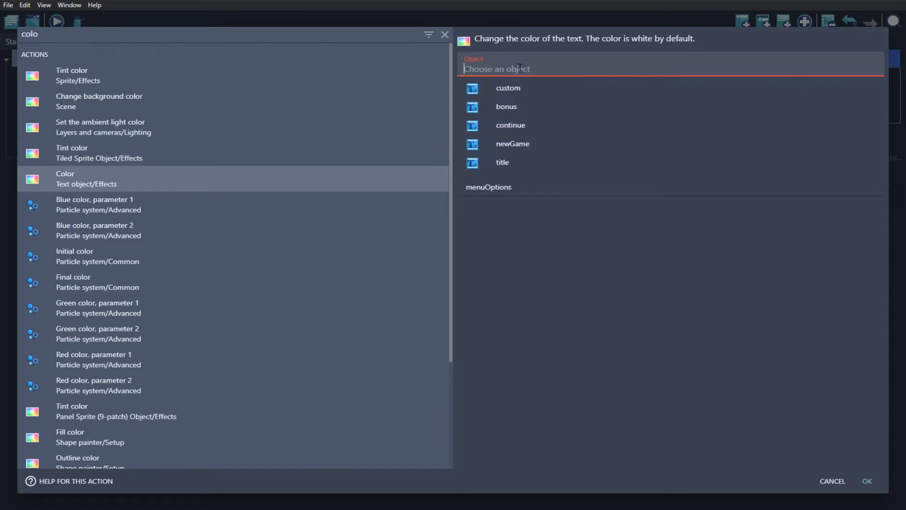
pyautogui.click(543, 187)
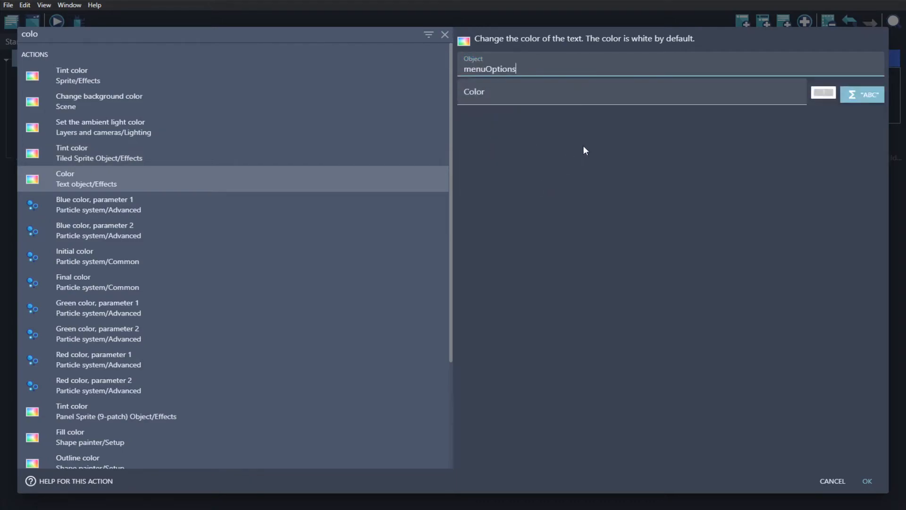
pyautogui.click(816, 93)
pyautogui.moveTo(763, 125)
pyautogui.mouseDown()
pyautogui.moveTo(742, 114)
pyautogui.moveTo(731, 144)
pyautogui.mouseUp()
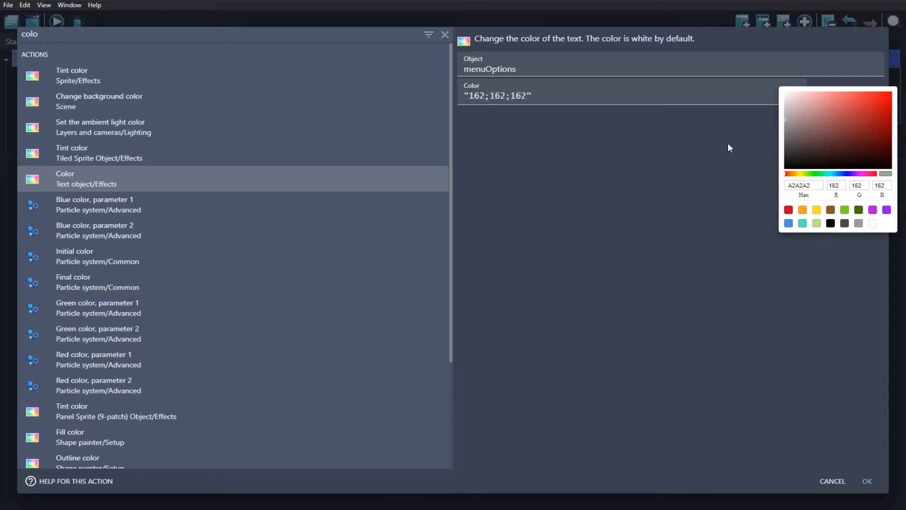
pyautogui.click(731, 144)
pyautogui.click(873, 487)
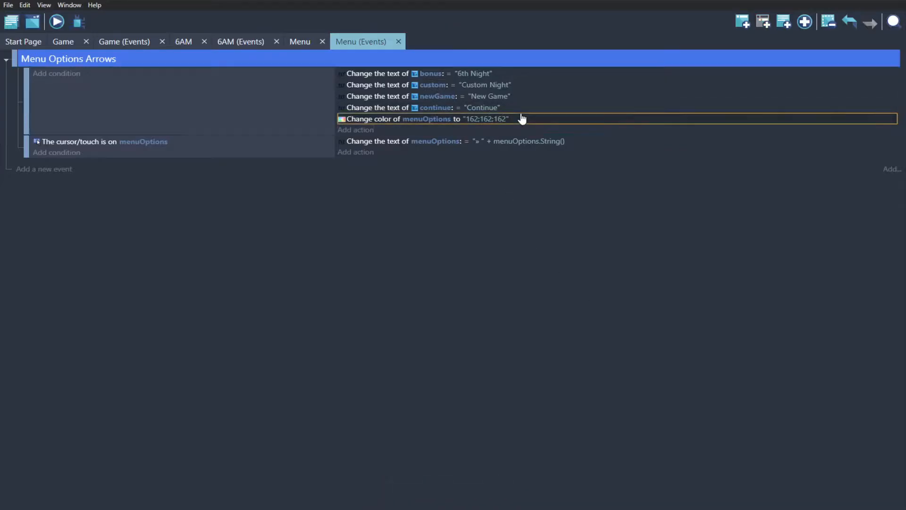
# Step: Copy the menuOptions color action into the cursor event, set its color to "255;255;255", save the project and preview the menu
pyautogui.click(370, 154)
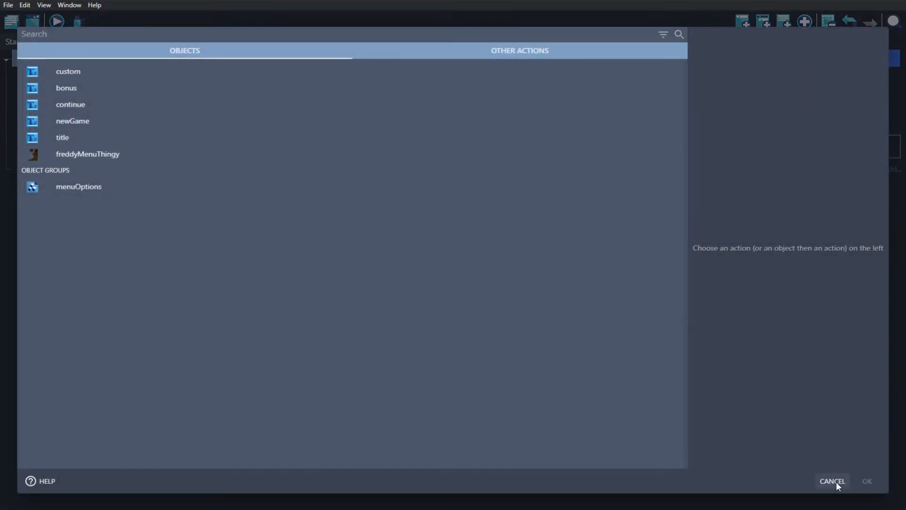
pyautogui.click(836, 483)
pyautogui.click(391, 154)
pyautogui.doubleClick(365, 153)
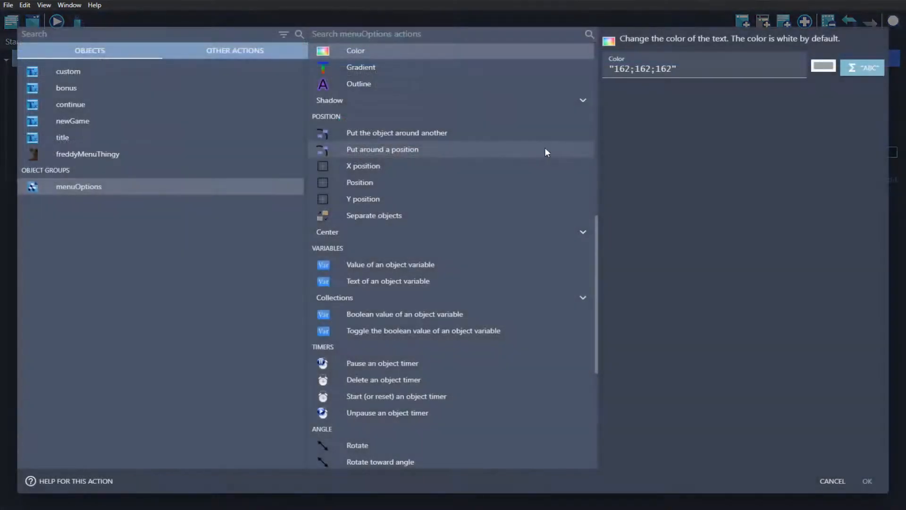
pyautogui.click(825, 68)
pyautogui.moveTo(817, 81); pyautogui.dragTo(746, 51)
pyautogui.click(750, 183)
pyautogui.hotkey('ctrl', 's')
pyautogui.click(865, 478)
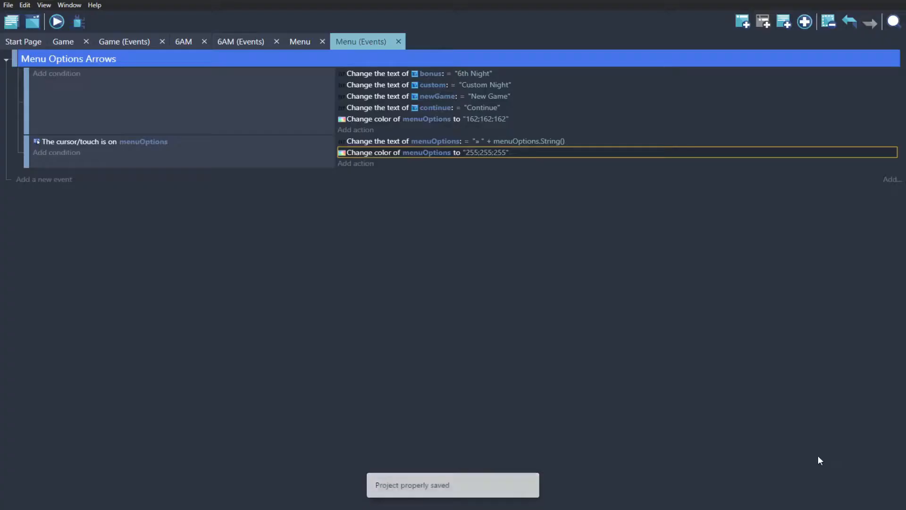
pyautogui.click(57, 21)
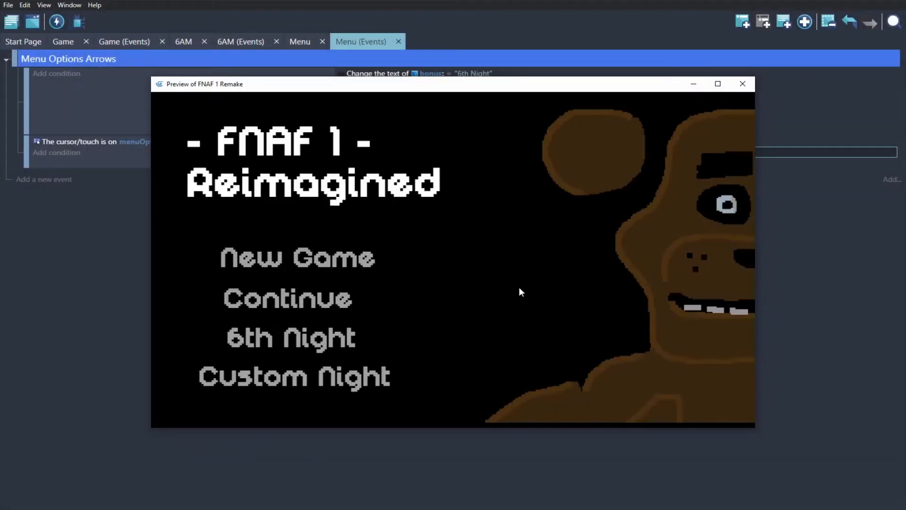
pyautogui.click(742, 87)
# Step: Darken the menuOptions color in the conditionless event to "139;139;139"
pyautogui.doubleClick(538, 123)
pyautogui.click(826, 68)
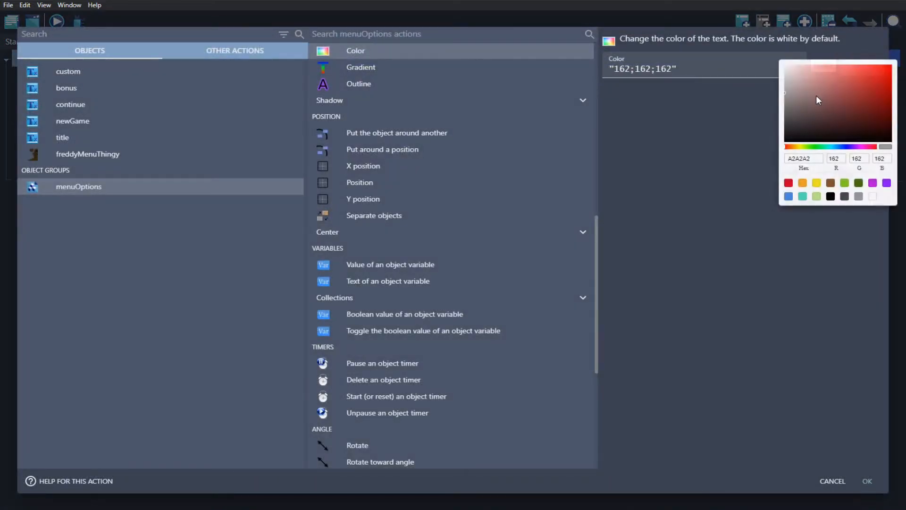
pyautogui.moveTo(783, 101); pyautogui.dragTo(783, 103)
pyautogui.click(866, 480)
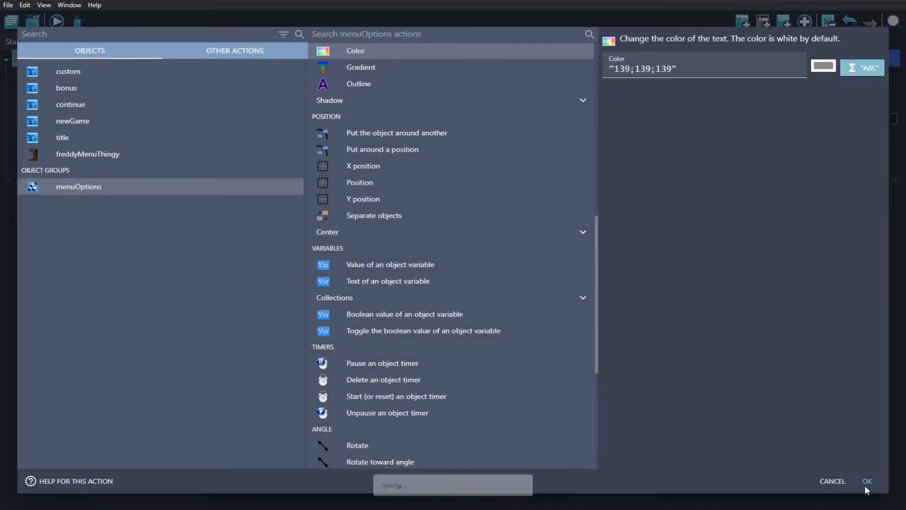
pyautogui.click(866, 480)
# Step: Preview the Menu scene in full screen to check the option colors and layout, and close the preview
pyautogui.click(59, 24)
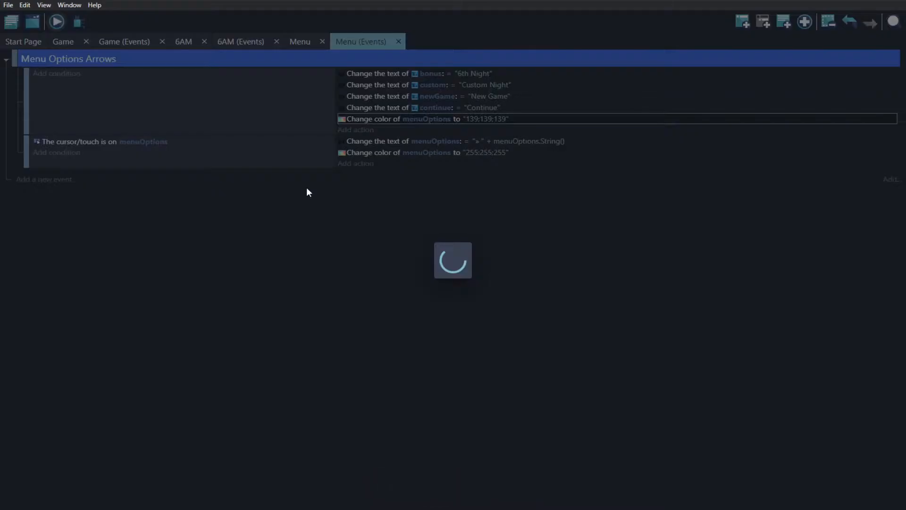
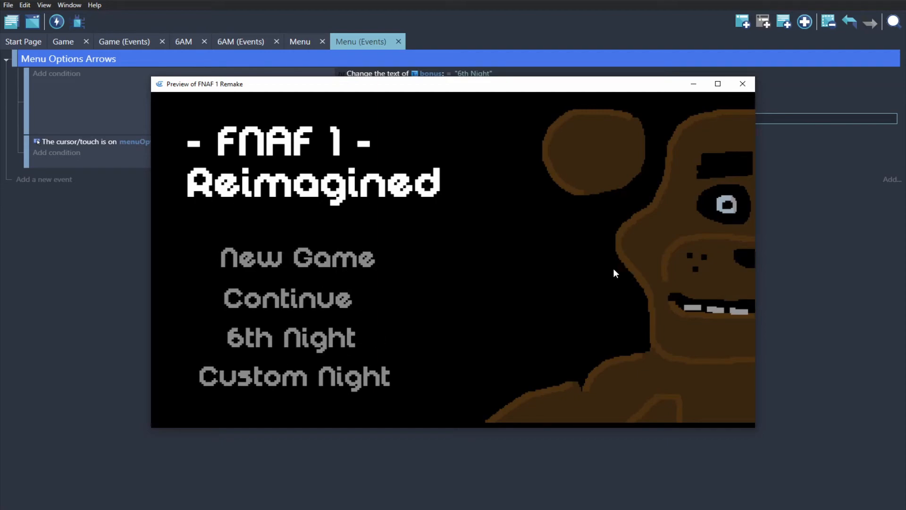
pyautogui.press('F11')
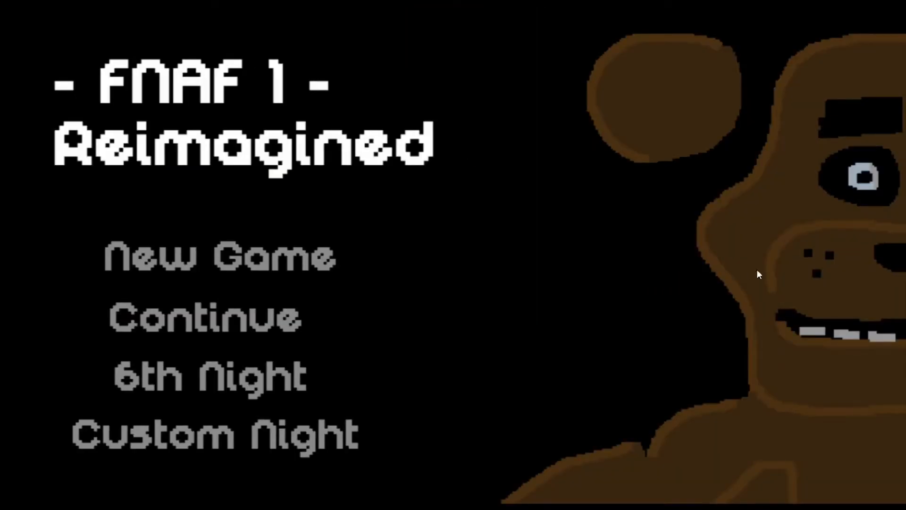
pyautogui.press('F11')
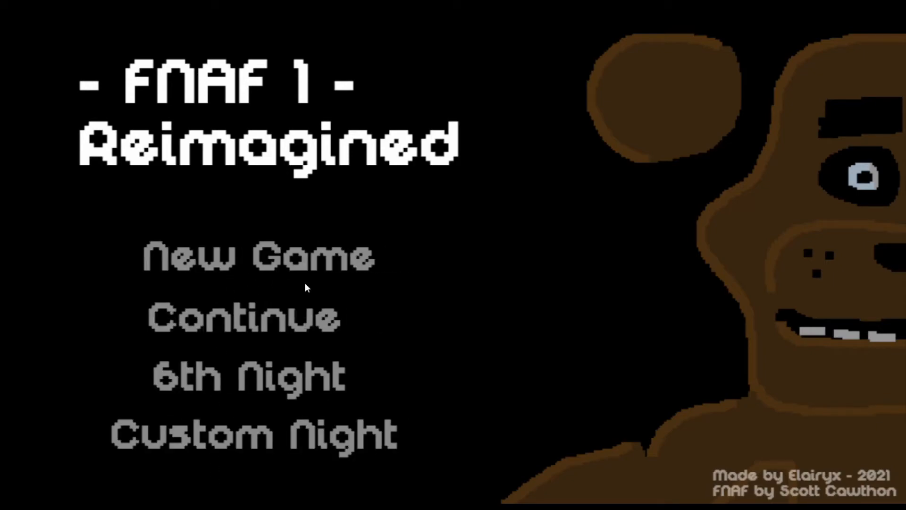
pyautogui.press('F11')
pyautogui.click(736, 83)
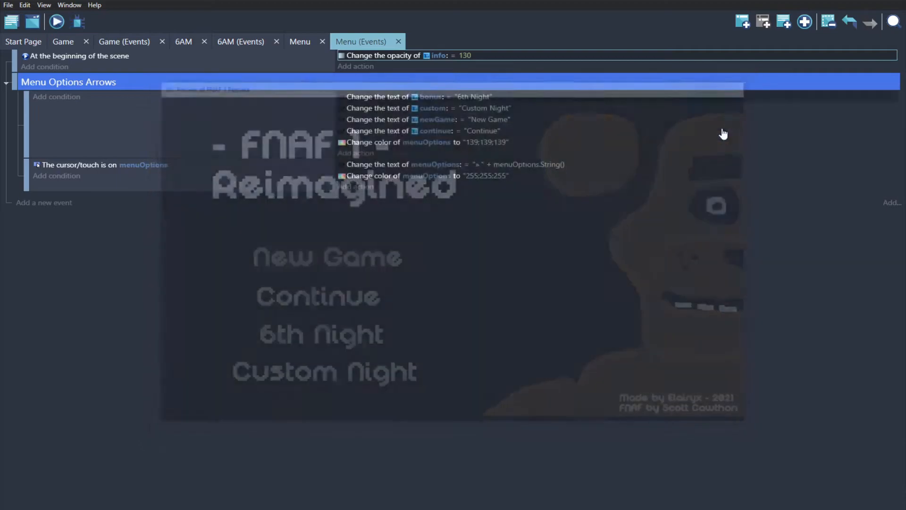
# Step: In the 6AM events, replace the "dropback" timer's quit action with a change to the "Menu" scene and save the project
pyautogui.click(205, 42)
pyautogui.click(213, 42)
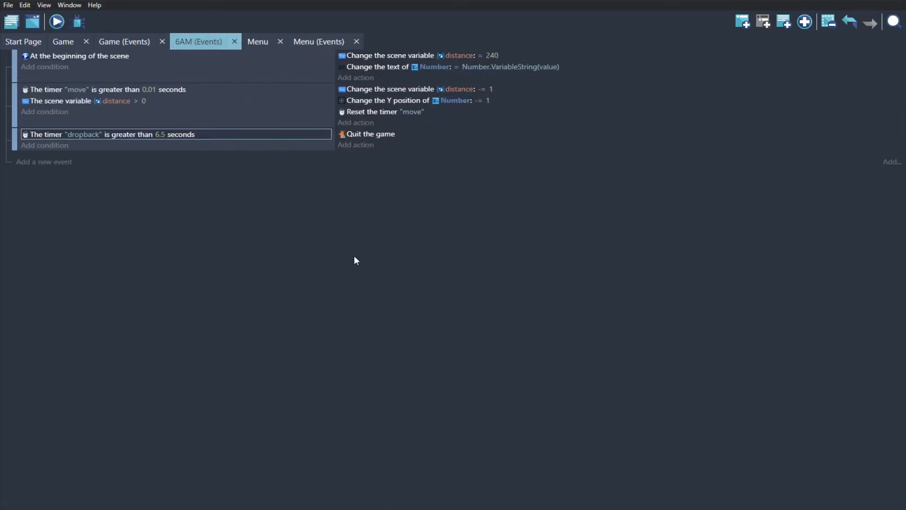
pyautogui.click(396, 132)
pyautogui.press('Delete')
pyautogui.click(363, 136)
pyautogui.write('scene')
pyautogui.click(159, 383)
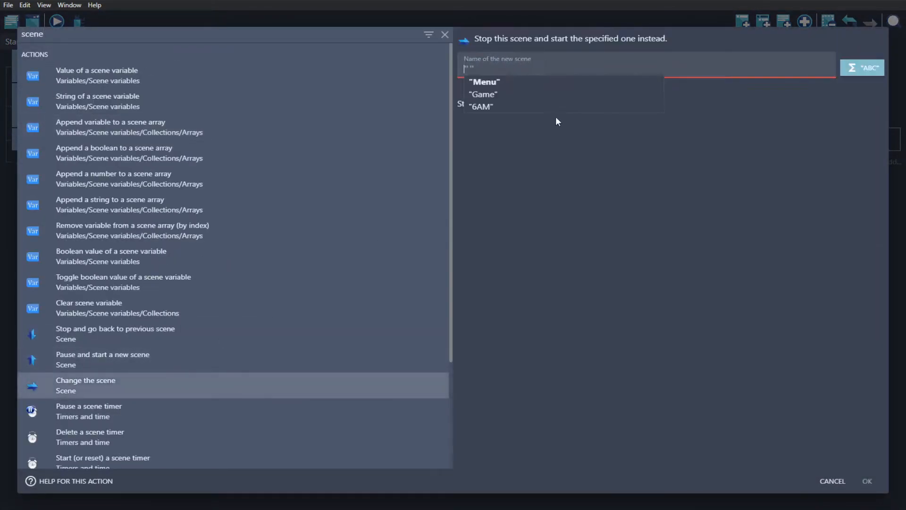
pyautogui.click(499, 84)
pyautogui.hotkey('ctrl', 's')
pyautogui.click(597, 92)
pyautogui.click(867, 481)
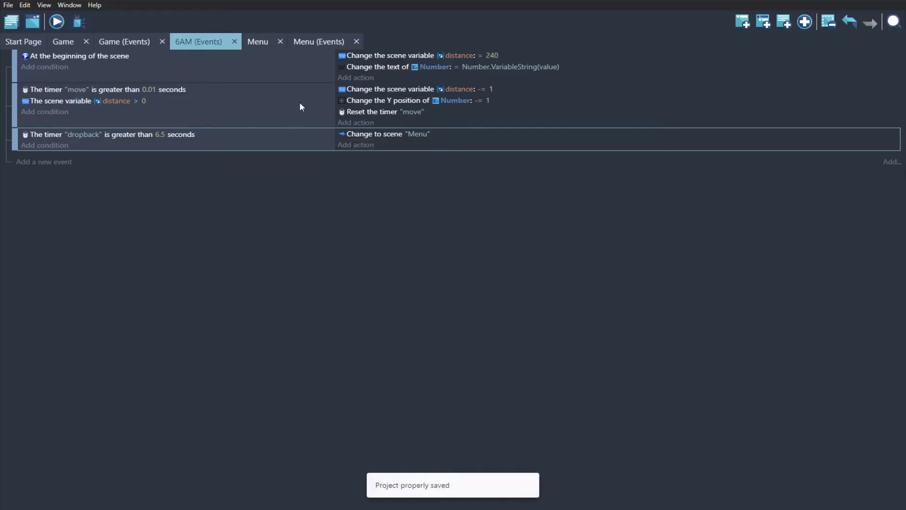
# Step: Look over the Menu scene's layout and its events, and save the project
pyautogui.click(272, 39)
pyautogui.click(322, 40)
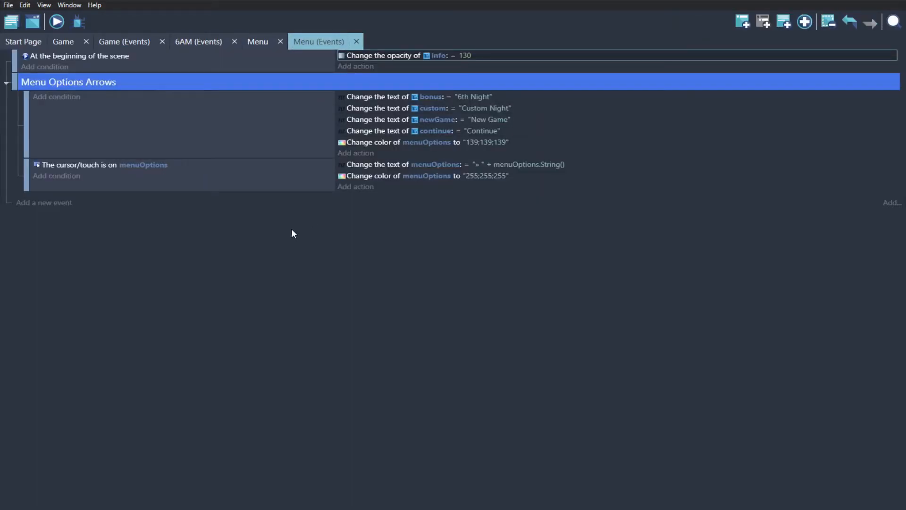
pyautogui.click(262, 42)
pyautogui.hotkey('ctrl', 's')
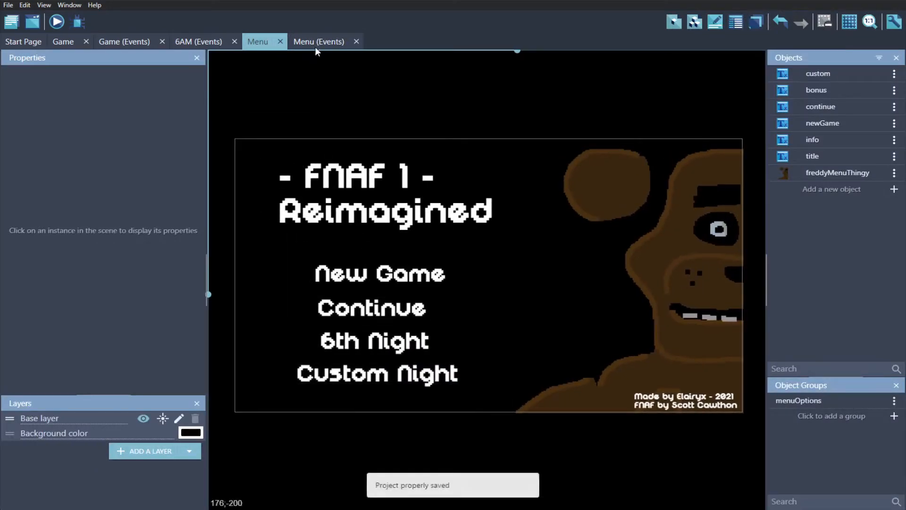
pyautogui.click(316, 42)
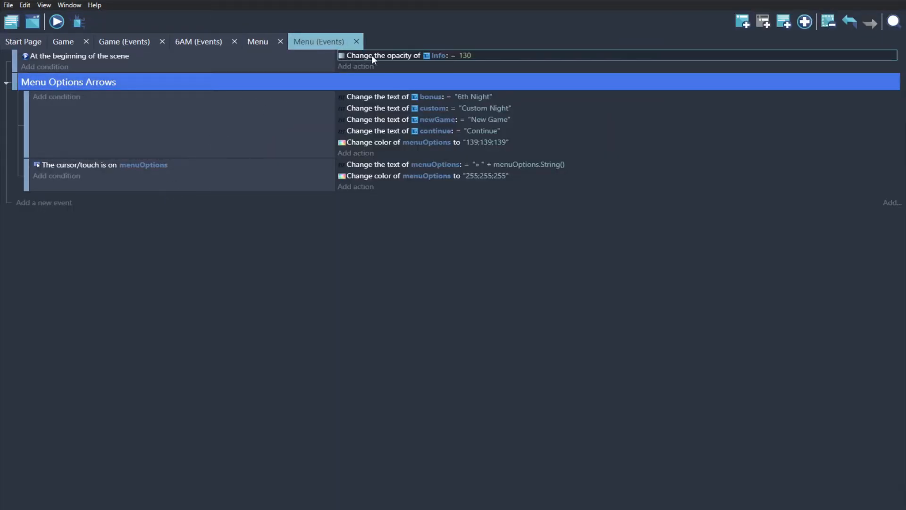
pyautogui.hotkey('ctrl', 's')
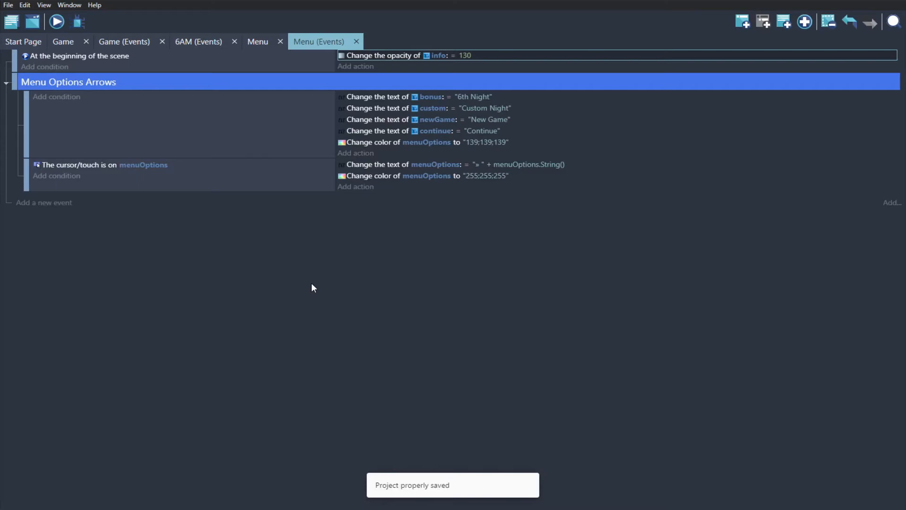
# Step: Add a new scene to the project
pyautogui.click(11, 22)
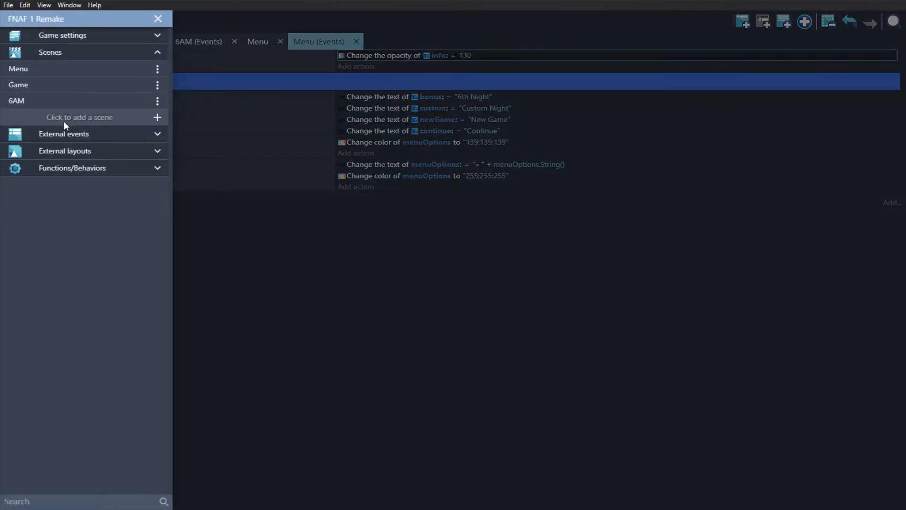
pyautogui.click(69, 120)
pyautogui.click(158, 117)
pyautogui.click(196, 137)
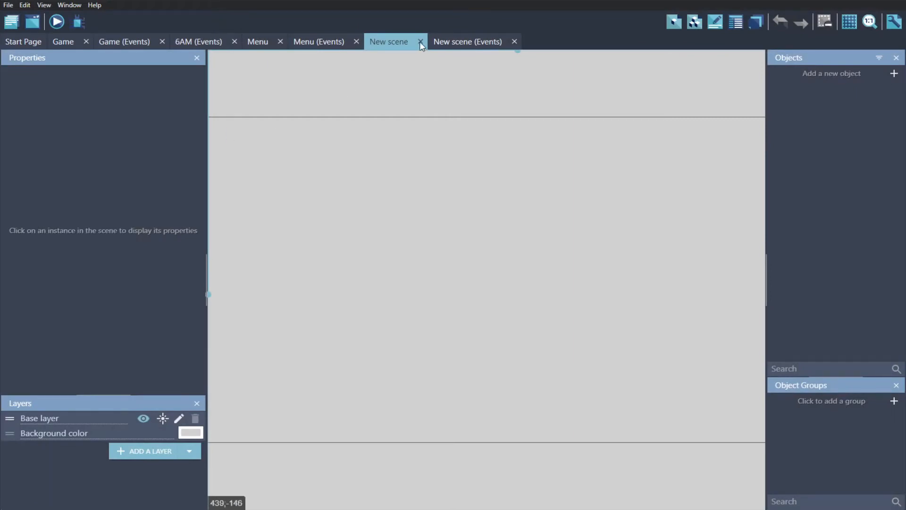
# Step: Rename the newly added scene to "Warning" and return to its layout
pyautogui.click(12, 21)
pyautogui.click(157, 117)
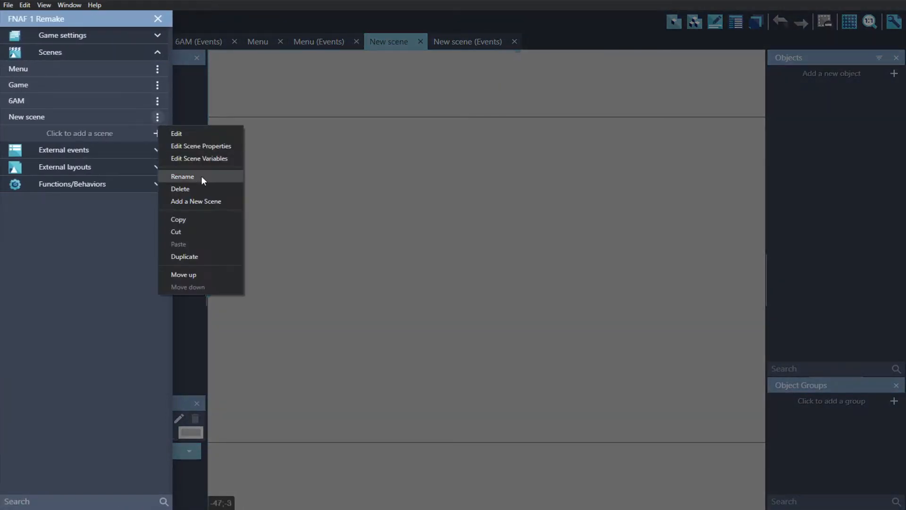
pyautogui.click(201, 176)
pyautogui.press('BackSpace')
pyautogui.press('BackSpace')
pyautogui.press('BackSpace')
pyautogui.press('BackSpace')
pyautogui.press('BackSpace')
pyautogui.press('BackSpace')
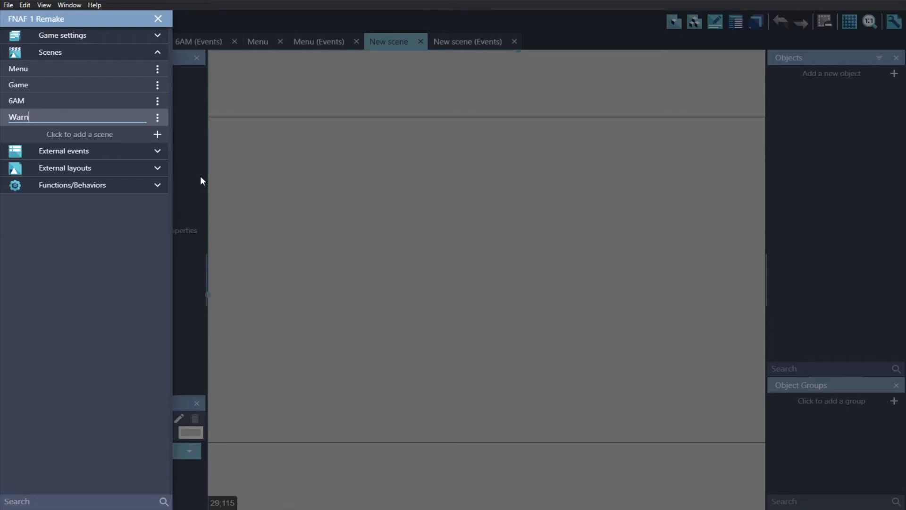
pyautogui.press('Return')
pyautogui.click(38, 117)
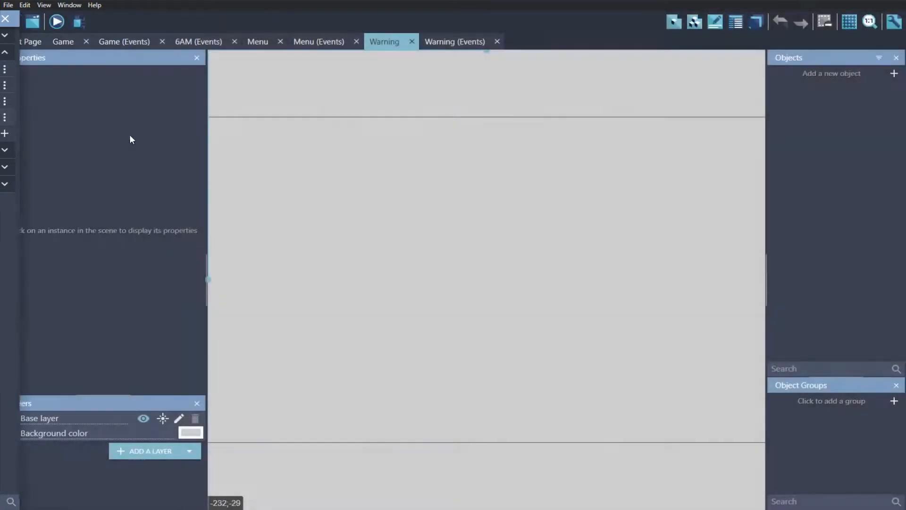
# Step: Set the Warning scene's background color to black in its scene properties
pyautogui.scroll(-1, 366, 203)
pyautogui.rightClick(368, 203)
pyautogui.click(423, 221)
pyautogui.click(597, 270)
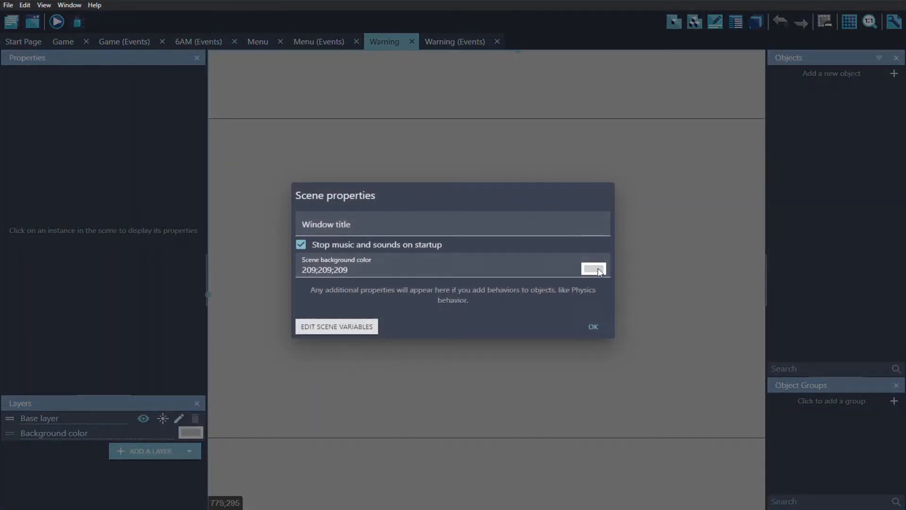
pyautogui.moveTo(613, 291); pyautogui.dragTo(584, 334)
pyautogui.click(484, 312)
pyautogui.click(598, 270)
pyautogui.click(594, 327)
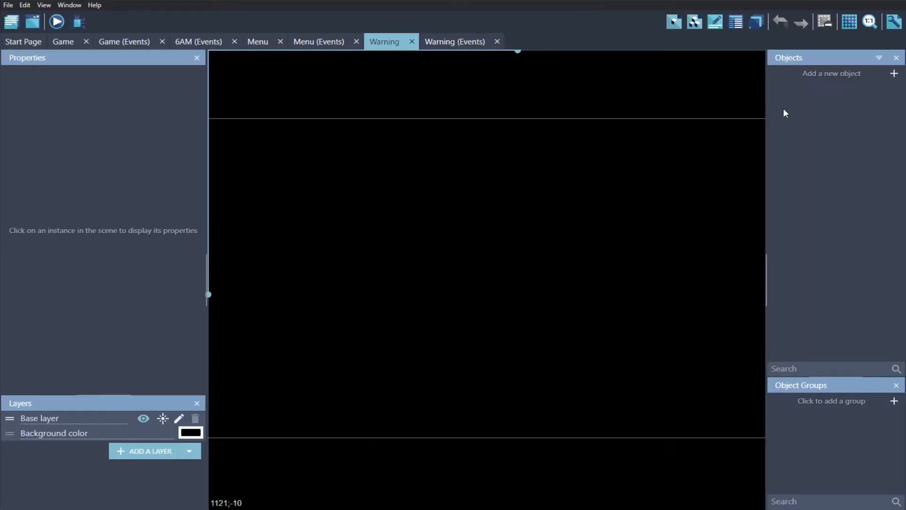
# Step: Add a new text object to the Warning scene and name it "warning"
pyautogui.click(793, 75)
pyautogui.click(330, 152)
pyautogui.doubleClick(284, 59)
pyautogui.write('warning')
pyautogui.hotkey('ctrl', 's')
# Step: Give the warning text object a white color, size 170 and the DigitalDisco[1].ttf font
pyautogui.click(295, 83)
pyautogui.click(262, 118)
pyautogui.click(241, 76)
pyautogui.write('170')
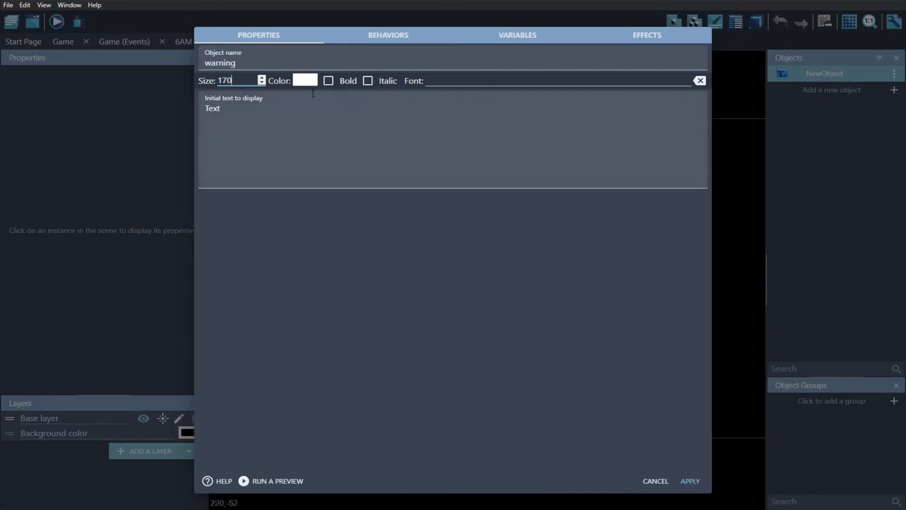
pyautogui.click(519, 81)
pyautogui.click(479, 124)
# Step: Set the warning object's initial text to "Warning!" with "This game contains" on the second line, and apply the object settings
pyautogui.tripleClick(386, 143)
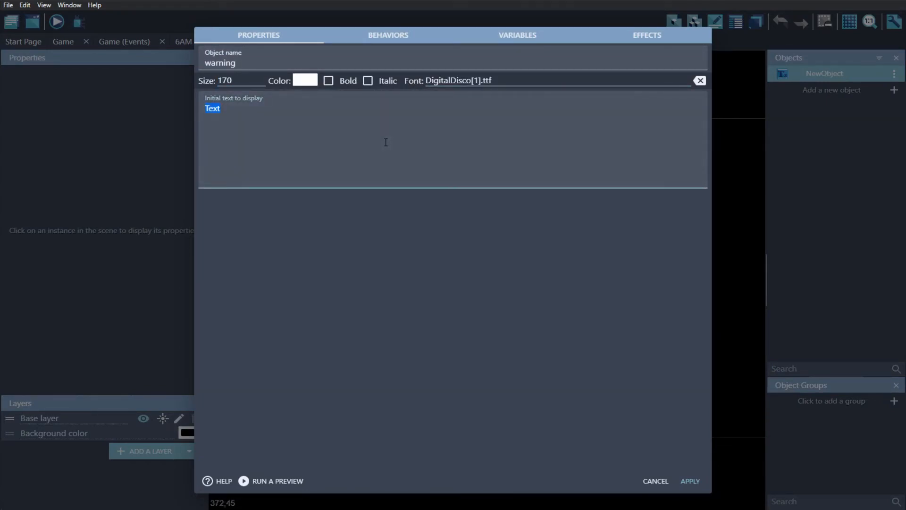
pyautogui.write('Warning!')
pyautogui.press('Return')
pyautogui.write('This game contains')
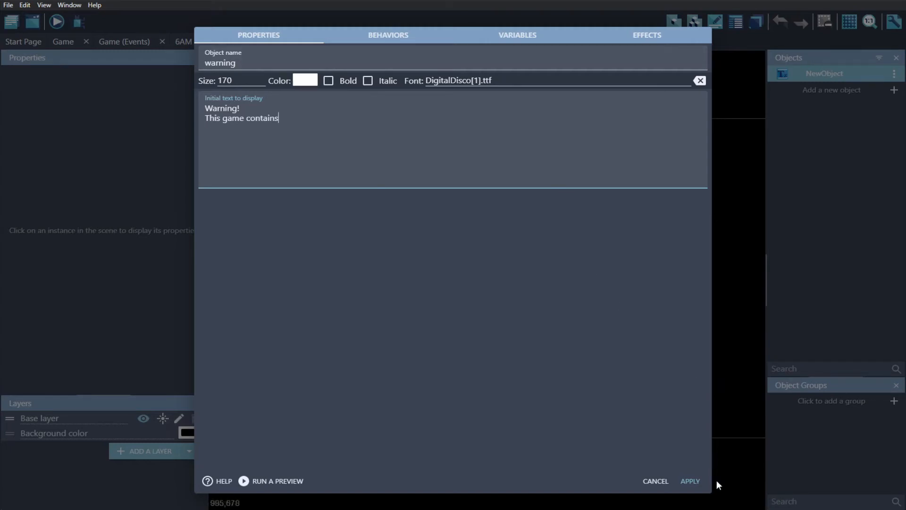
pyautogui.click(690, 480)
# Step: Place the warning text in the Warning scene at about X 370, Y 139, and recheck its object settings without changing them
pyautogui.moveTo(802, 74); pyautogui.dragTo(387, 198)
pyautogui.scroll(-3, 429, 253)
pyautogui.click(456, 244)
pyautogui.doubleClick(456, 244)
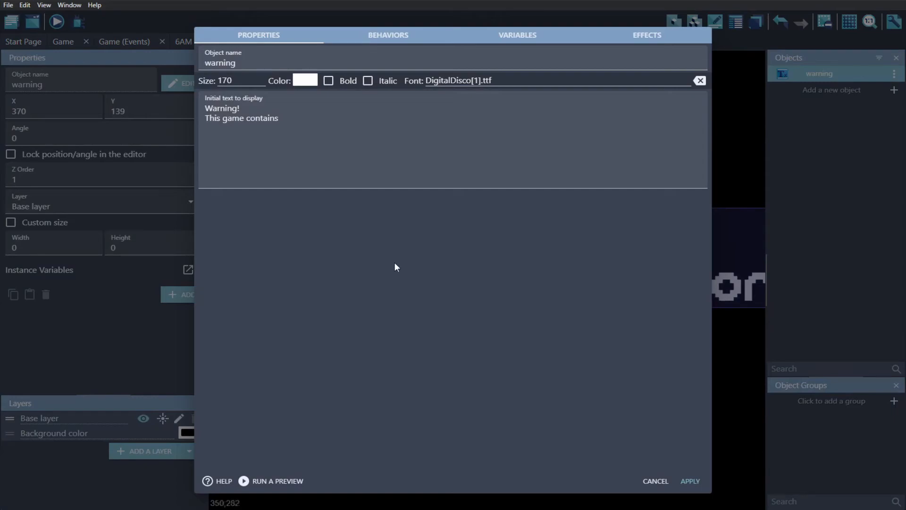
pyautogui.click(657, 482)
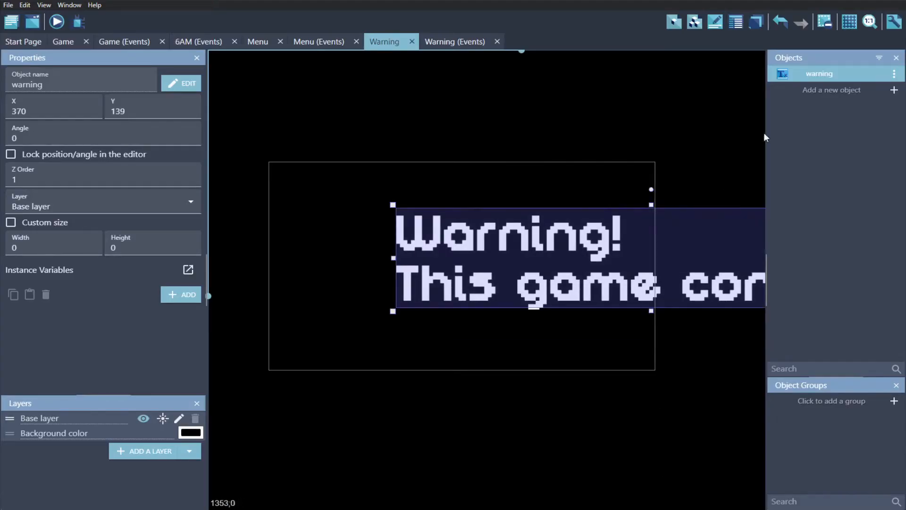
# Step: Delete the warning text instance from the scene and delete the warning object itself
pyautogui.press('Delete')
pyautogui.rightClick(794, 74)
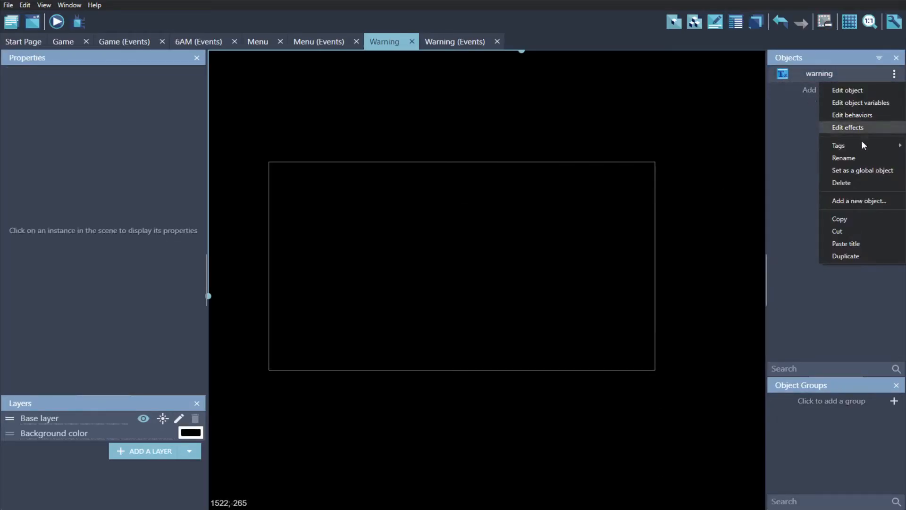
pyautogui.click(870, 185)
# Step: Create a new BBText object named "warning" and save the project
pyautogui.click(816, 75)
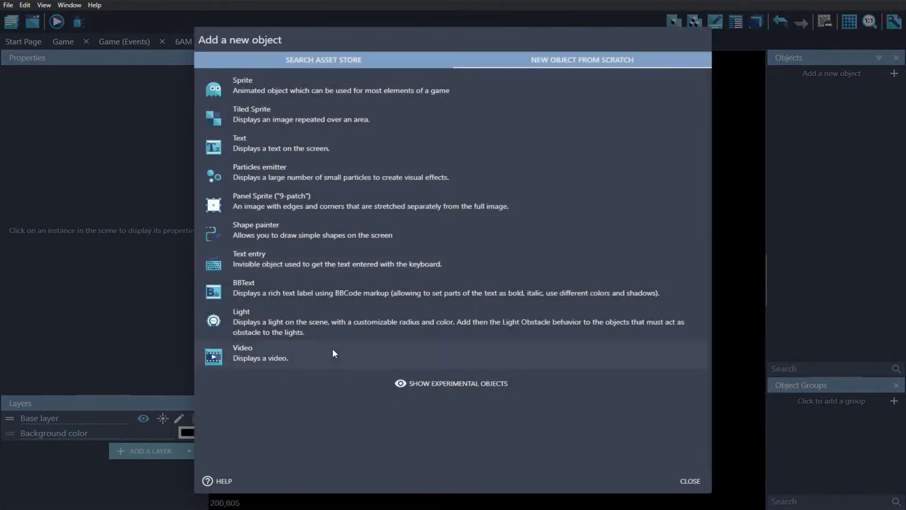
pyautogui.click(321, 289)
pyautogui.click(290, 60)
pyautogui.doubleClick(290, 59)
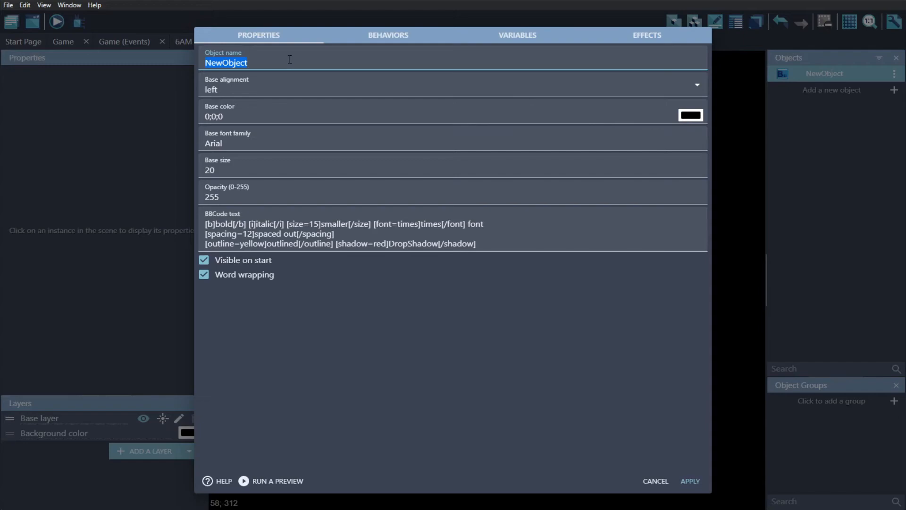
pyautogui.write('warning')
pyautogui.hotkey('ctrl', 's')
# Step: Set the warning object's base alignment to center, its font to DigitalDisco[1].ttf and its base size to 80
pyautogui.click(258, 90)
pyautogui.click(246, 115)
pyautogui.click(243, 139)
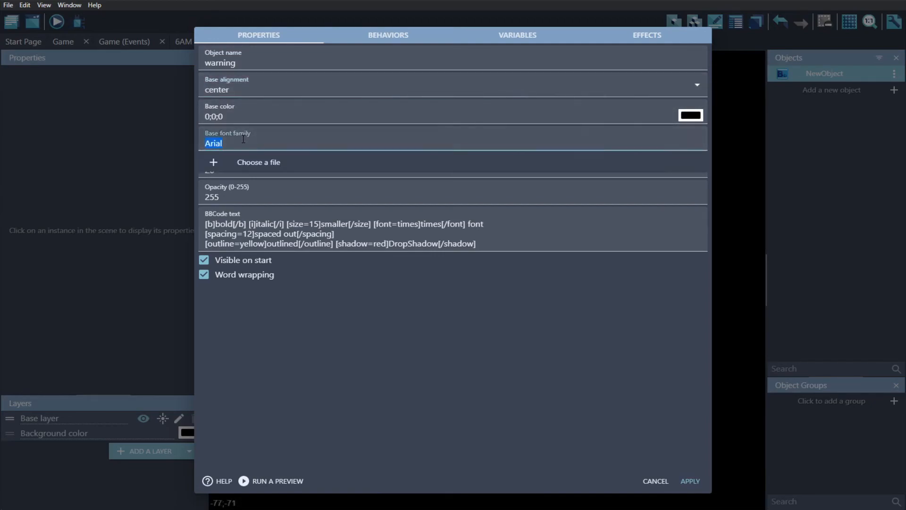
pyautogui.press('BackSpace')
pyautogui.click(246, 182)
pyautogui.press('Tab')
pyautogui.doubleClick(248, 166)
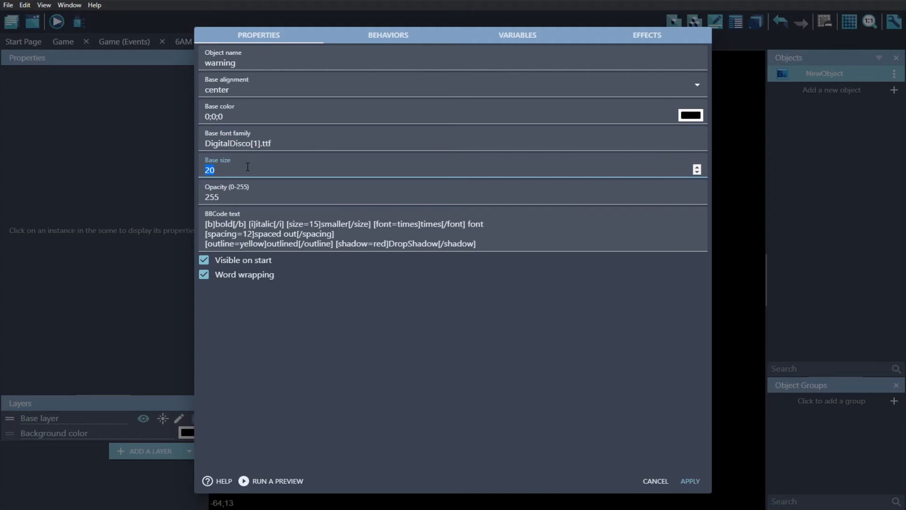
pyautogui.write('80')
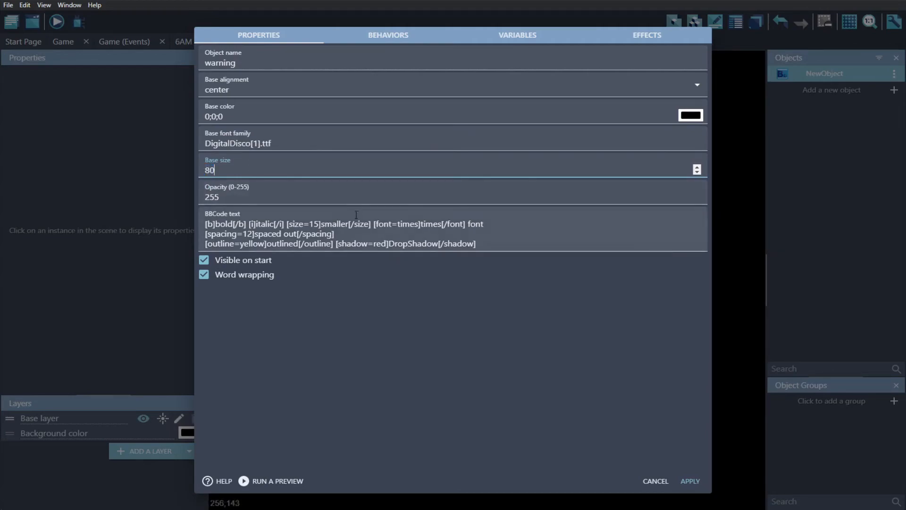
# Step: Try to replace the placeholder BBCode text with "Warning" and a color tag
pyautogui.click(358, 210)
pyautogui.hotkey('ctrl', 'a')
pyautogui.hotkey('ctrl', 'c')
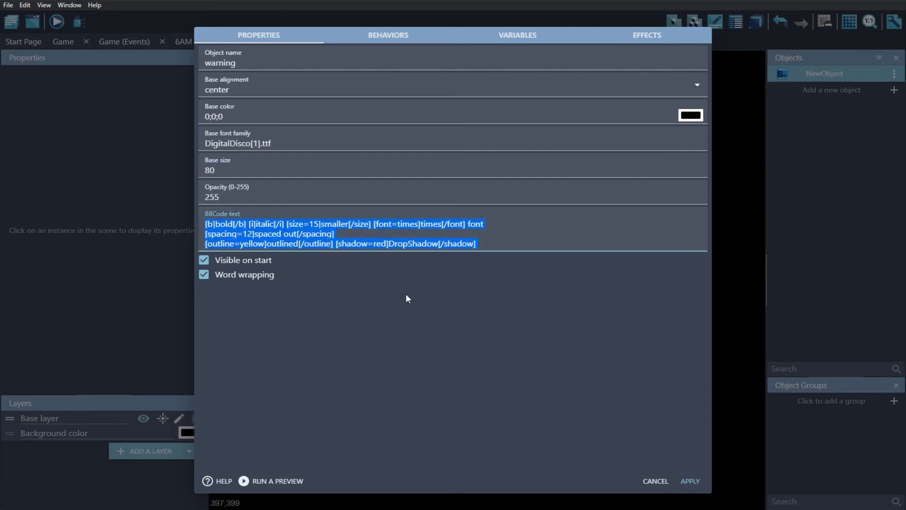
pyautogui.write('Warning')
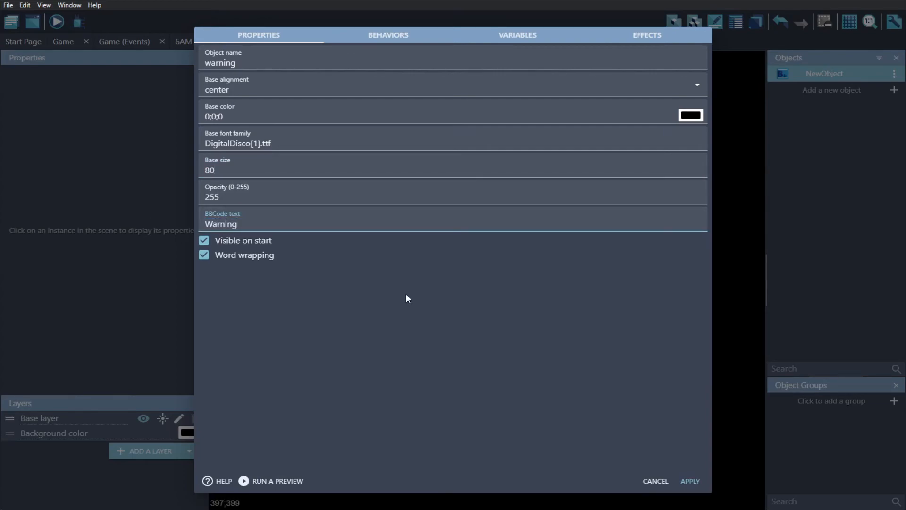
pyautogui.write('[')
pyautogui.write('color')
pyautogui.write(']')
pyautogui.press('Left')
pyautogui.write('=')
pyautogui.write('#')
pyautogui.hotkey('ctrl', 'a')
pyautogui.press('Home')
pyautogui.press('Delete')
pyautogui.press('Delete')
pyautogui.press('Delete')
pyautogui.press('Delete')
pyautogui.press('Delete')
pyautogui.press('Delete')
pyautogui.press('Delete')
pyautogui.press('Delete')
pyautogui.press('Delete')
pyautogui.press('BackSpace')
pyautogui.press('BackSpace')
pyautogui.press('BackSpace')
pyautogui.press('BackSpace')
pyautogui.press('BackSpace')
pyautogui.press('BackSpace')
pyautogui.hotkey('ctrl', 'v')
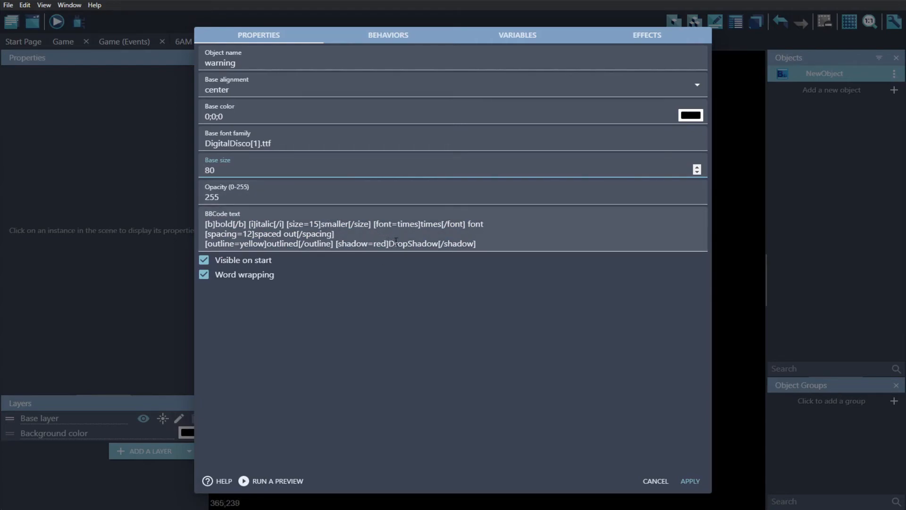
# Step: Complete the second line of the BBCode text as "This game contains nothing"
pyautogui.write('game contain')
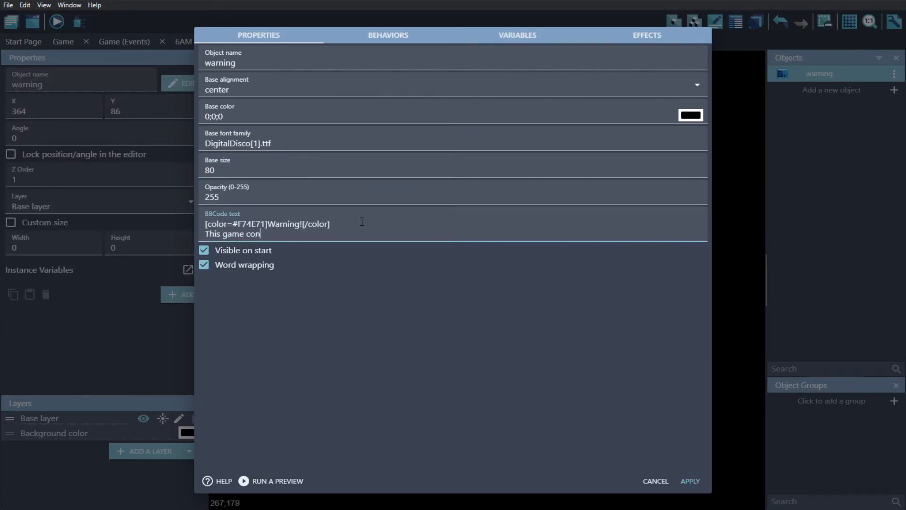
pyautogui.write('s nothin')
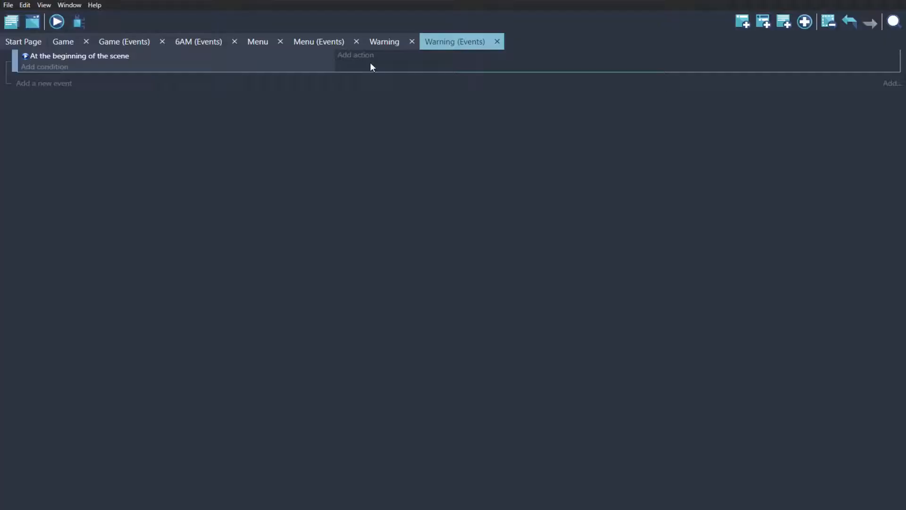
# Step: Give the scene-start event a Center X position action for the warning object with the = (set to) operator
pyautogui.click(370, 61)
pyautogui.write('cent')
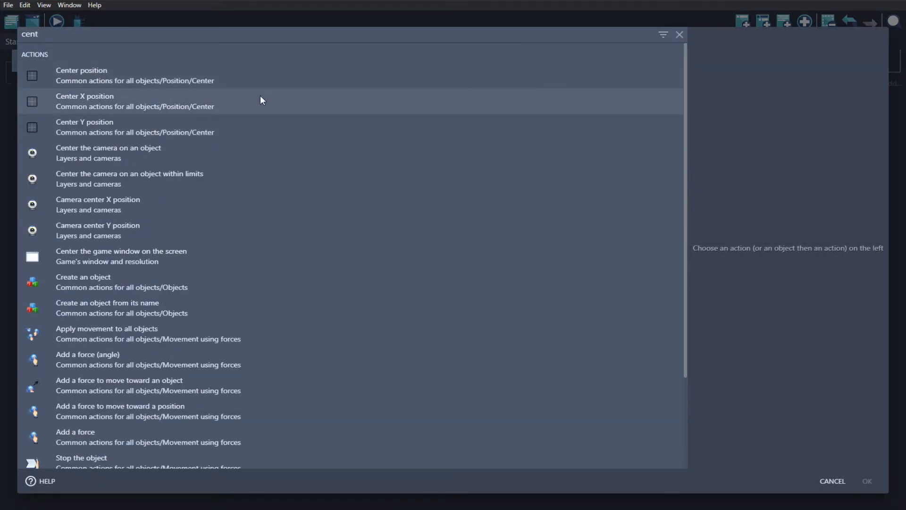
pyautogui.click(260, 99)
pyautogui.click(567, 87)
pyautogui.click(515, 96)
pyautogui.click(511, 121)
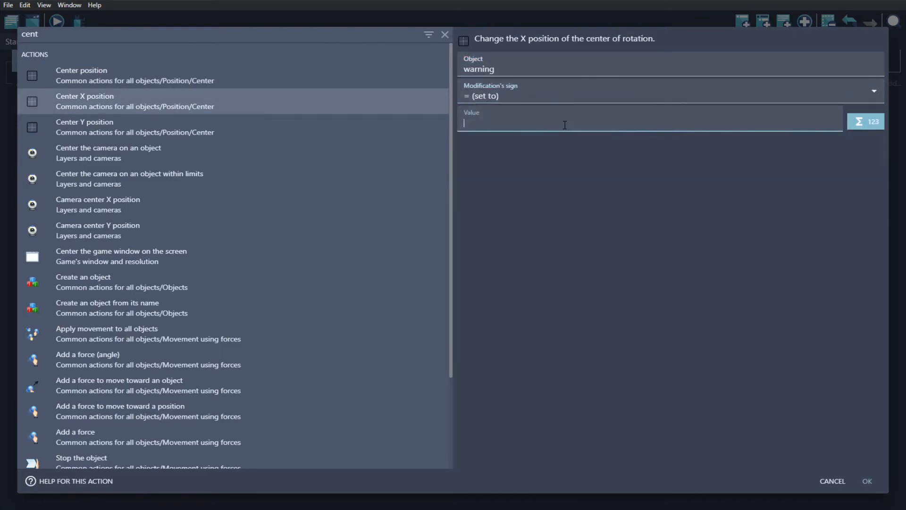
# Step: Set the action's value to CameraX("",0), save the project and confirm the action
pyautogui.write('cam')
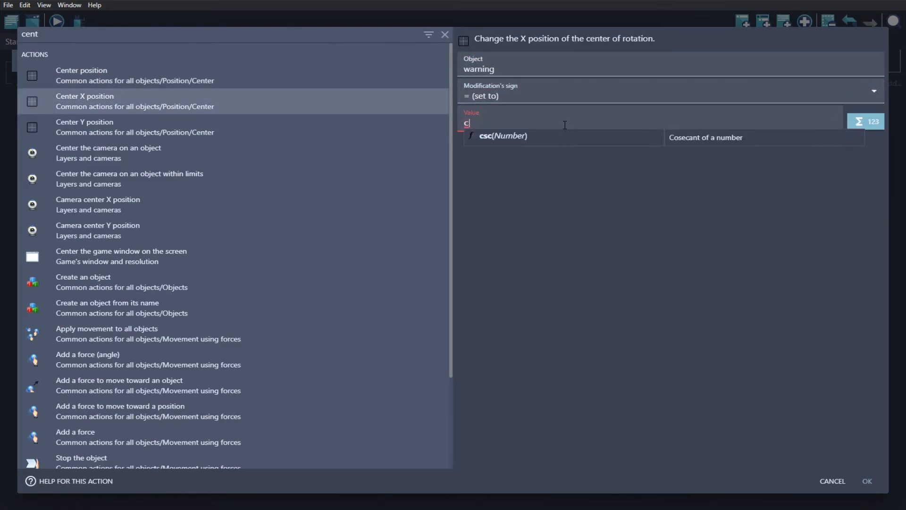
pyautogui.press('Down')
pyautogui.press('Down')
pyautogui.press('Down')
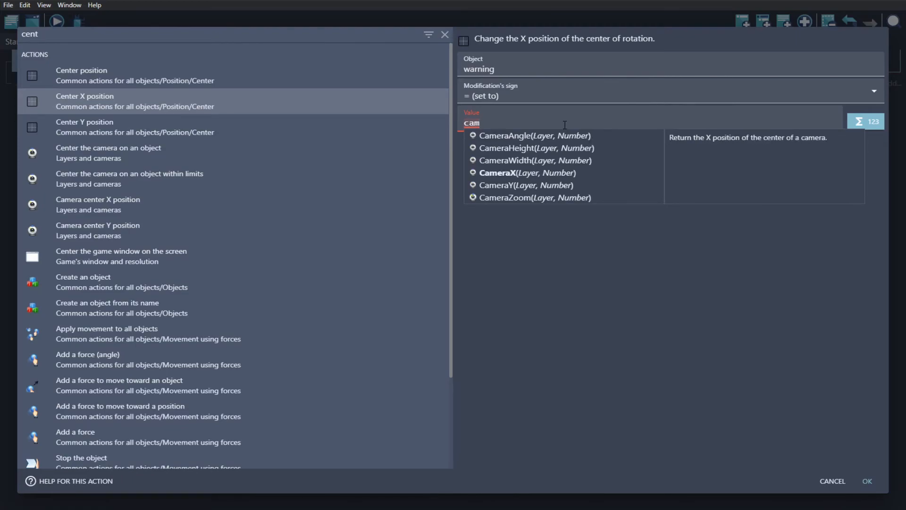
pyautogui.press('Return')
pyautogui.write('"",0')
pyautogui.hotkey('ctrl', 's')
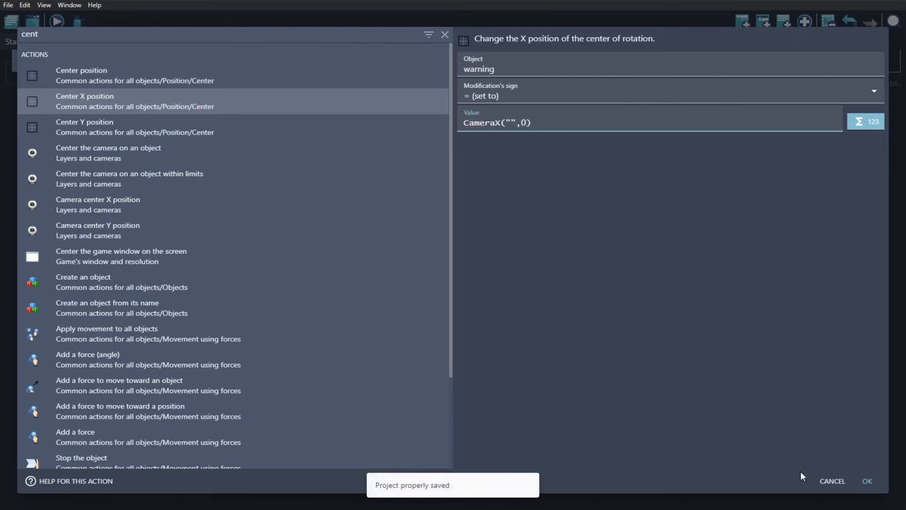
pyautogui.click(867, 482)
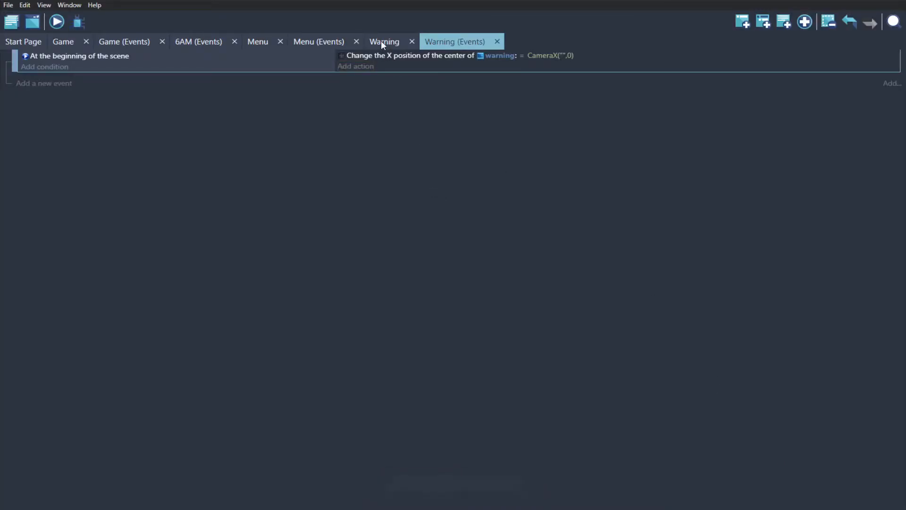
# Step: Add a new empty event below the scene-start event
pyautogui.click(47, 84)
pyautogui.click(55, 79)
pyautogui.write('timer')
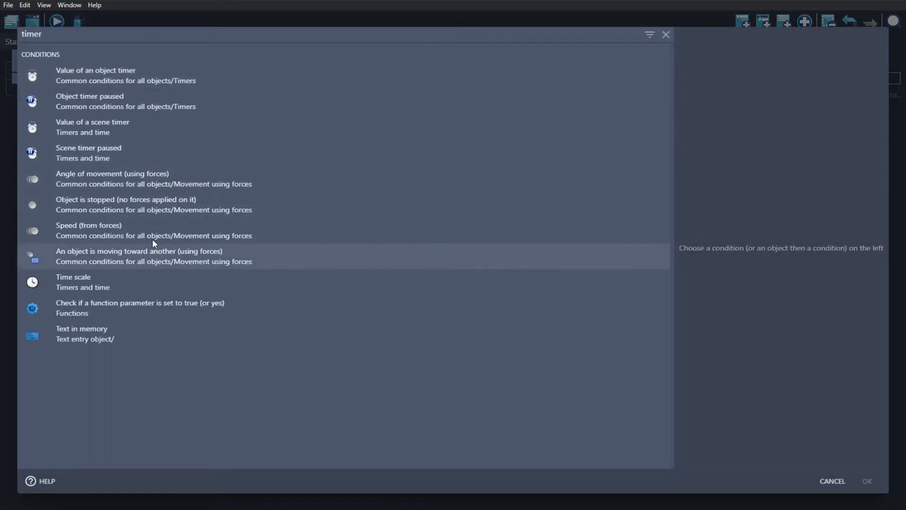
pyautogui.click(135, 118)
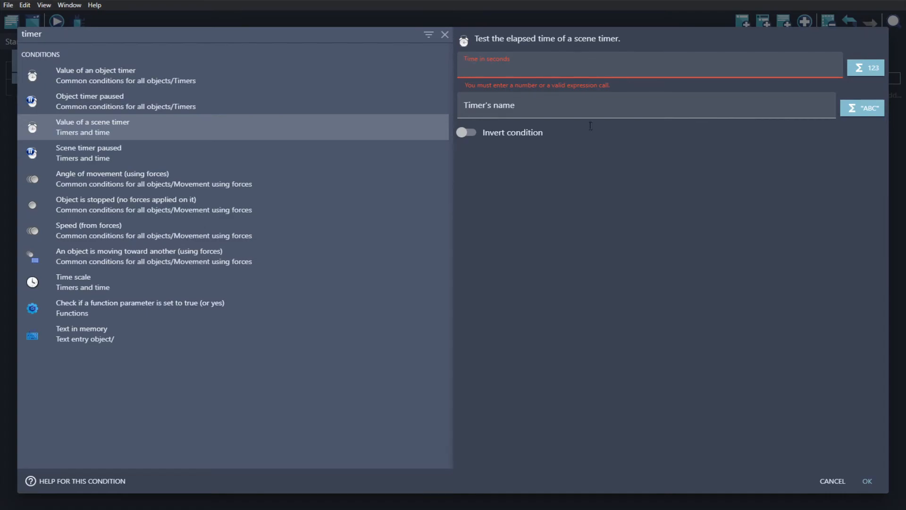
pyautogui.click(846, 484)
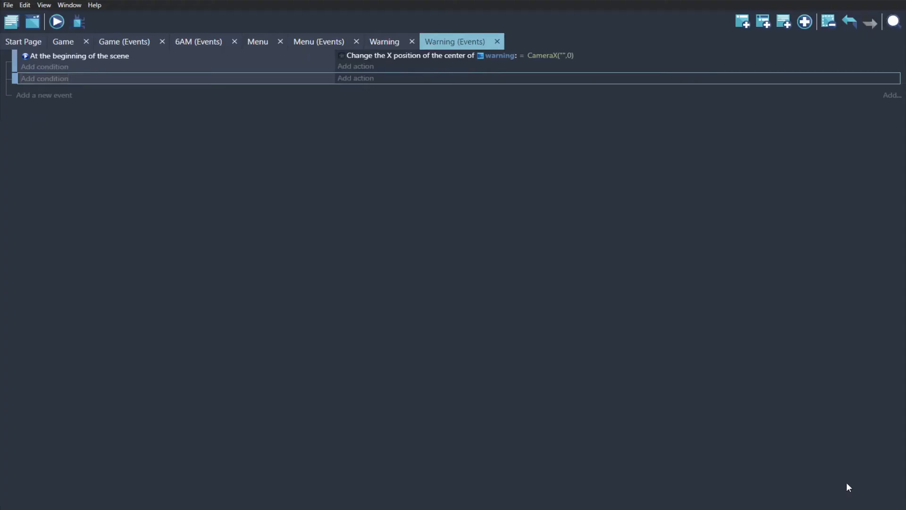
# Step: Add an "Any key pressed" condition to the new event
pyautogui.click(79, 78)
pyautogui.write('key')
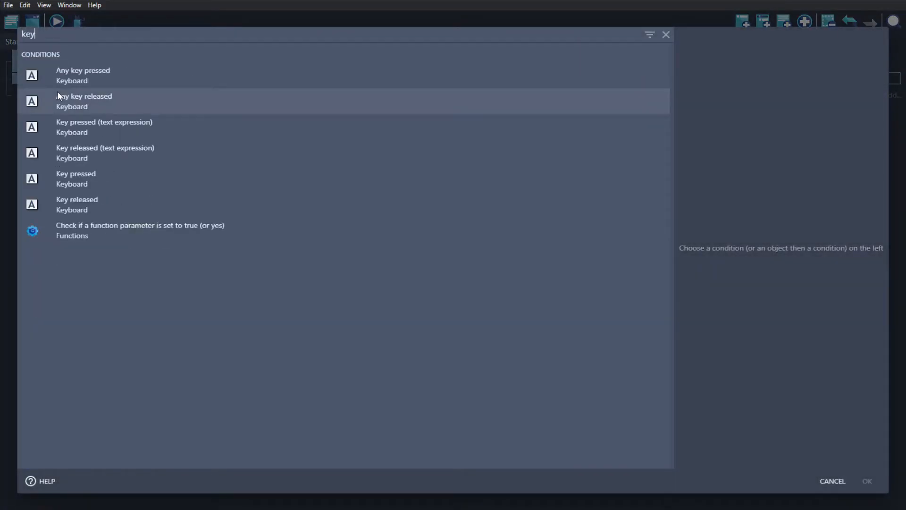
pyautogui.click(123, 190)
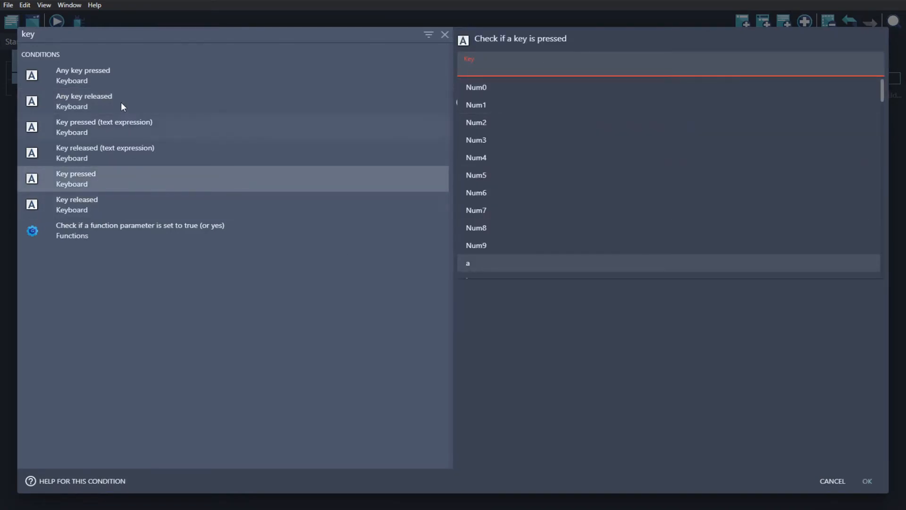
pyautogui.click(141, 76)
pyautogui.click(867, 481)
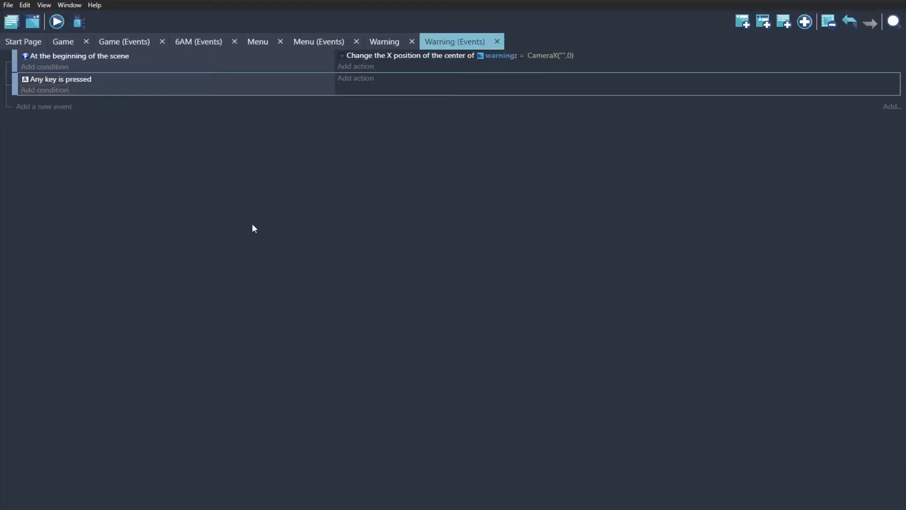
# Step: Add an Or condition to the any-key event
pyautogui.click(61, 92)
pyautogui.write('or')
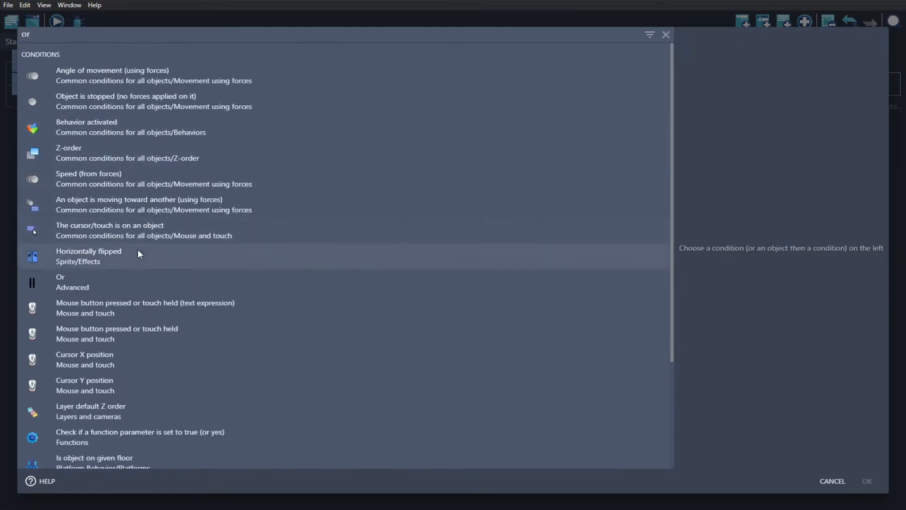
pyautogui.click(133, 279)
pyautogui.click(868, 481)
pyautogui.click(152, 79)
# Step: Add a left mouse button pressed or touch held sub-condition under Or, and nest the any-key condition there too
pyautogui.click(67, 102)
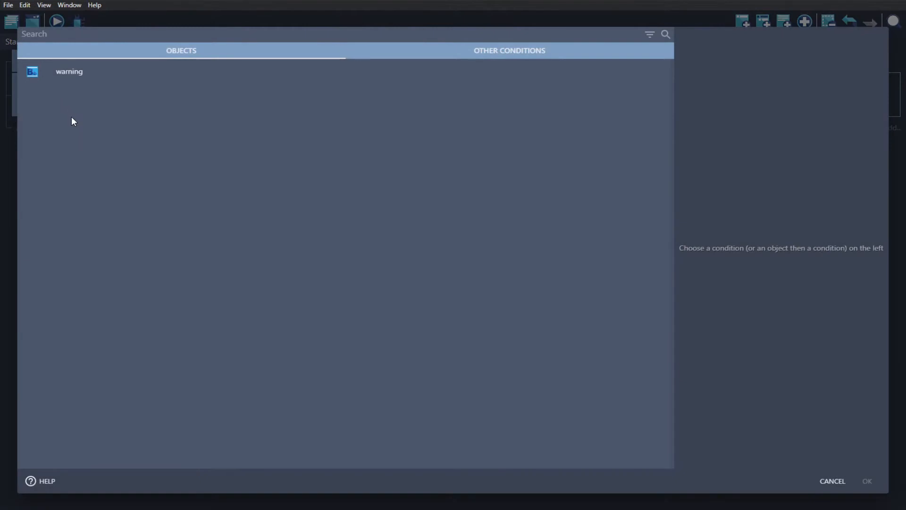
pyautogui.write('mouse')
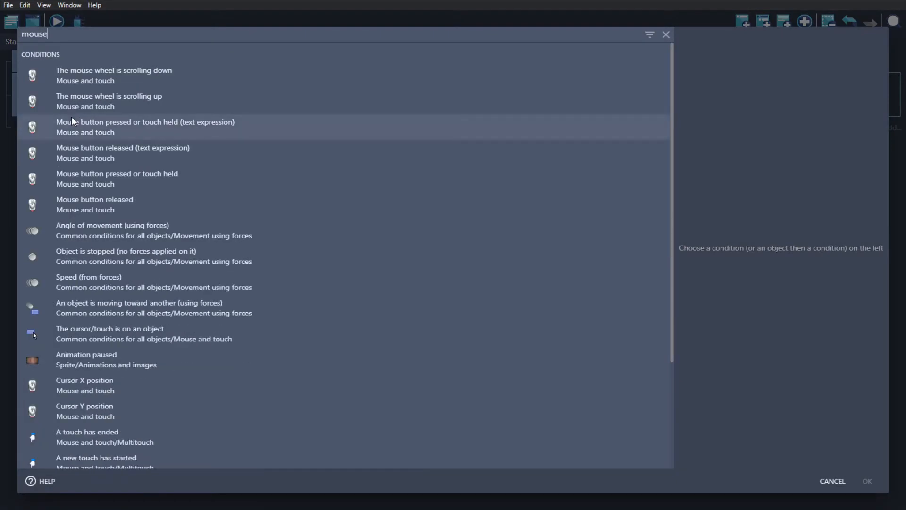
pyautogui.click(178, 176)
pyautogui.click(631, 70)
pyautogui.click(519, 91)
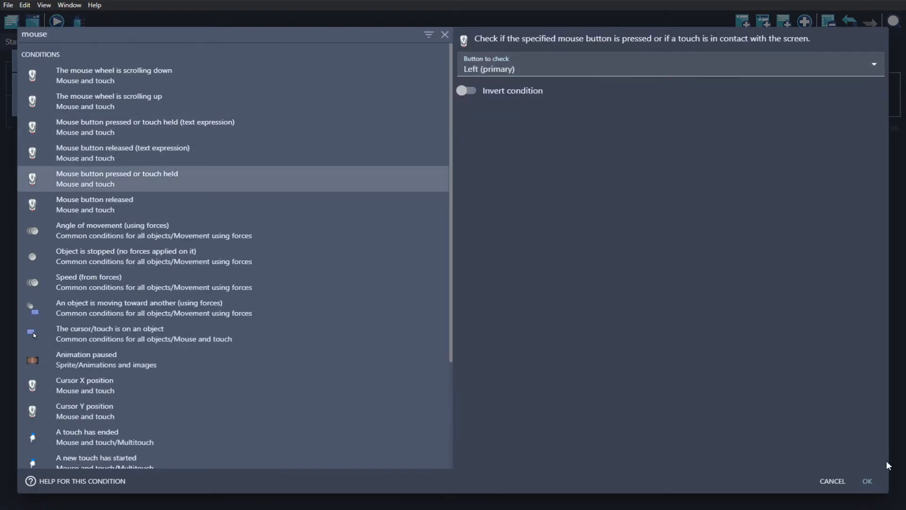
pyautogui.click(867, 480)
pyautogui.moveTo(93, 86); pyautogui.dragTo(125, 97)
# Step: Add a "Change the scene" action to the Or event that switches to "Menu", and save the project
pyautogui.click(370, 82)
pyautogui.write('scene')
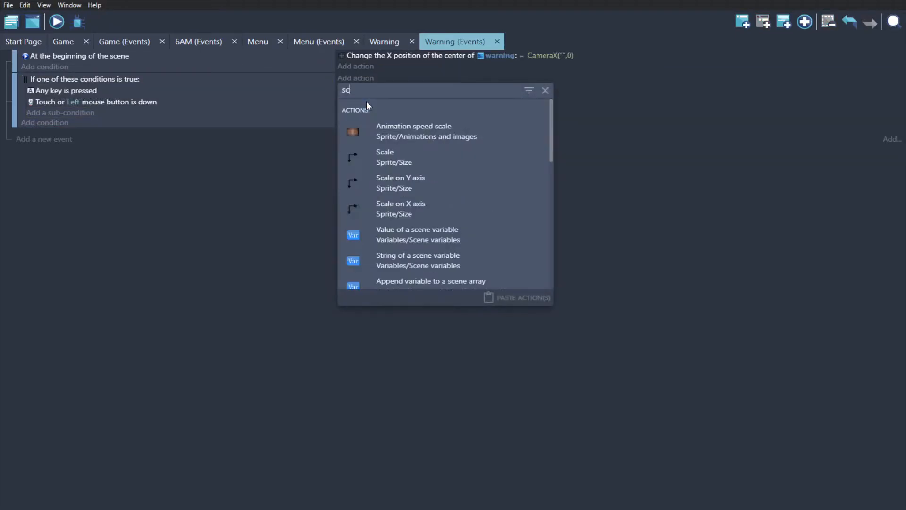
pyautogui.scroll(-5, 367, 167)
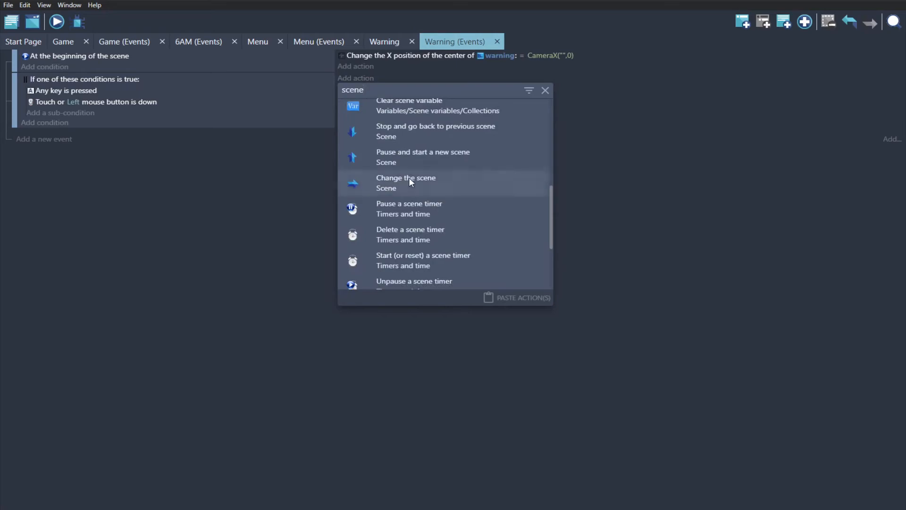
pyautogui.click(409, 179)
pyautogui.click(445, 115)
pyautogui.hotkey('ctrl', 's')
# Step: Add a scene timer condition to the scene-change event, requiring timer "allowMenu" to be greater than 3 seconds
pyautogui.click(53, 123)
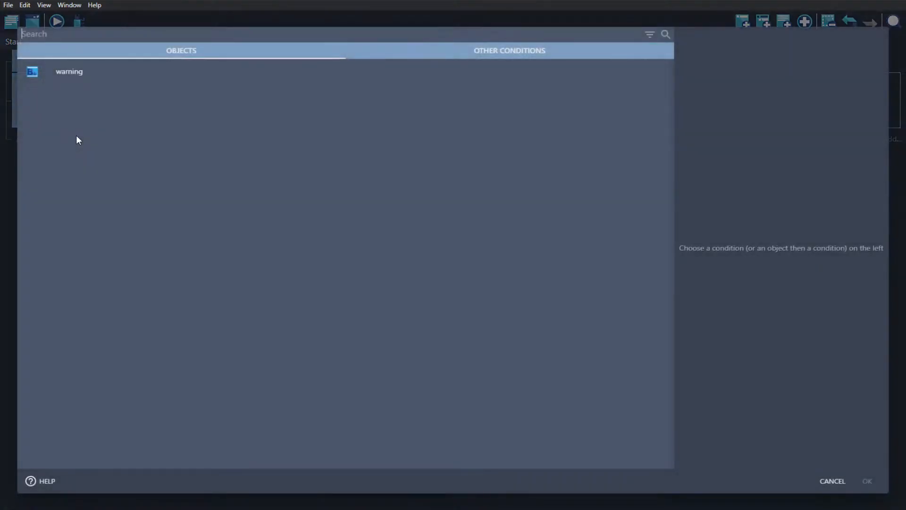
pyautogui.write('timer')
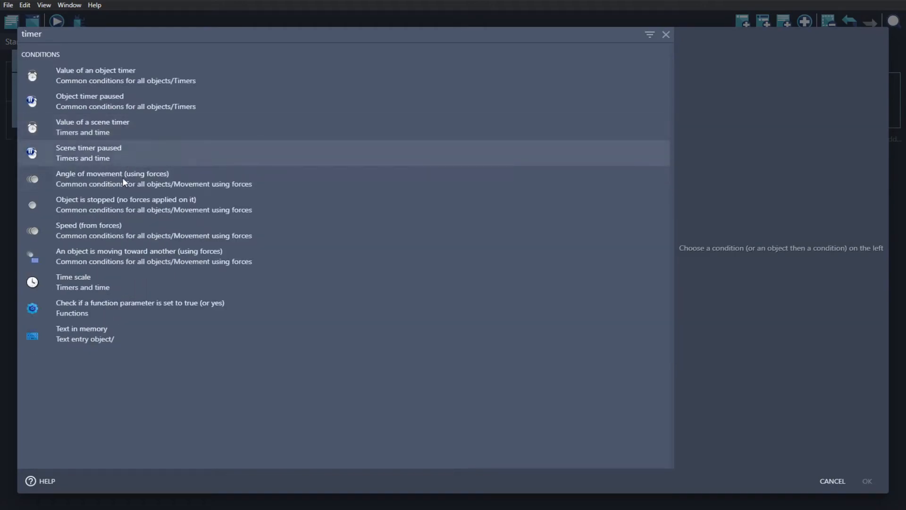
pyautogui.click(123, 123)
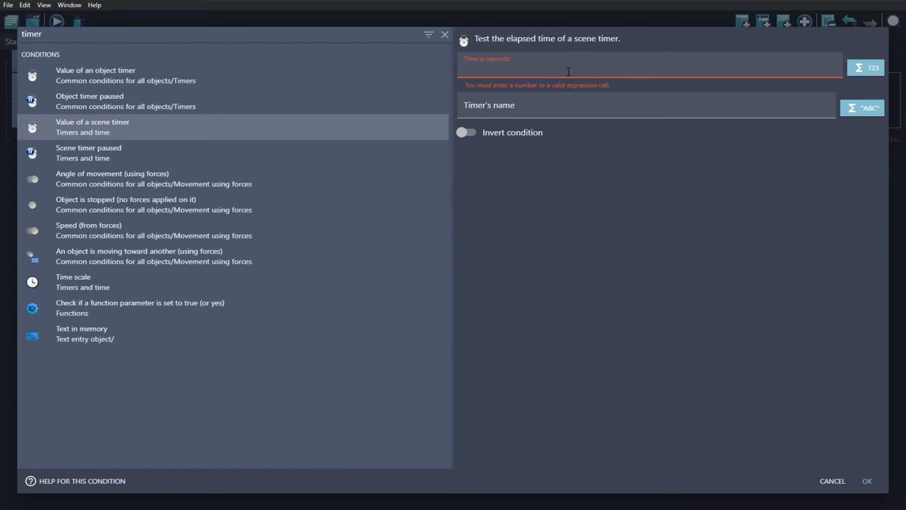
pyautogui.write('3')
pyautogui.click(573, 94)
pyautogui.write('"allow')
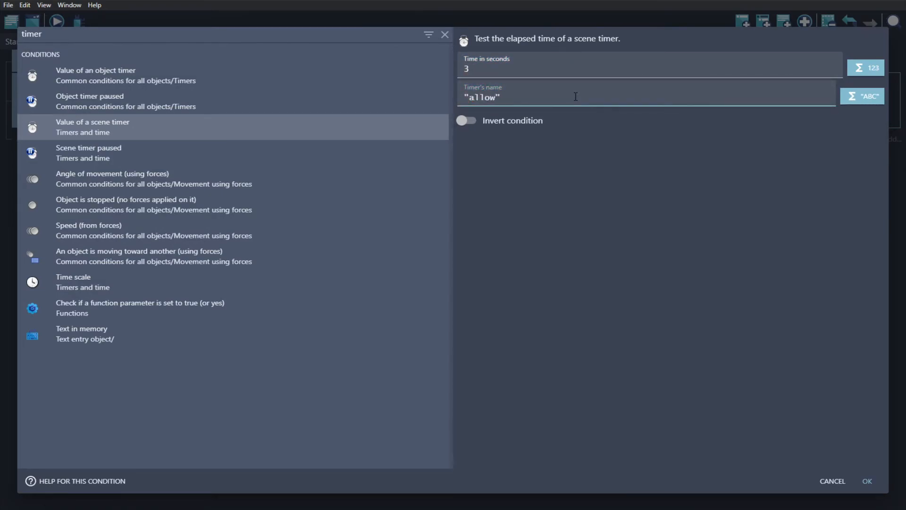
pyautogui.write('Menu')
pyautogui.hotkey('ctrl', 's')
pyautogui.click(866, 482)
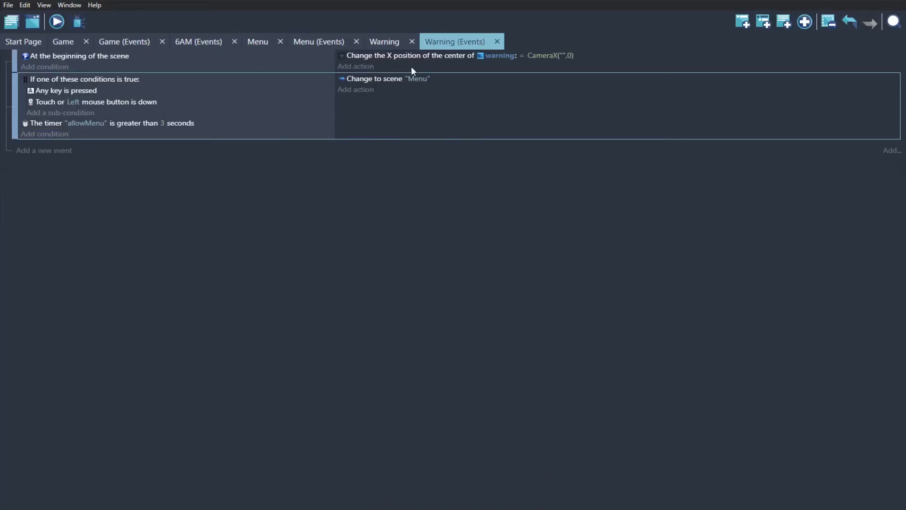
# Step: Save the project and switch to the Warning scene's layout
pyautogui.hotkey('ctrl', 's')
pyautogui.click(385, 42)
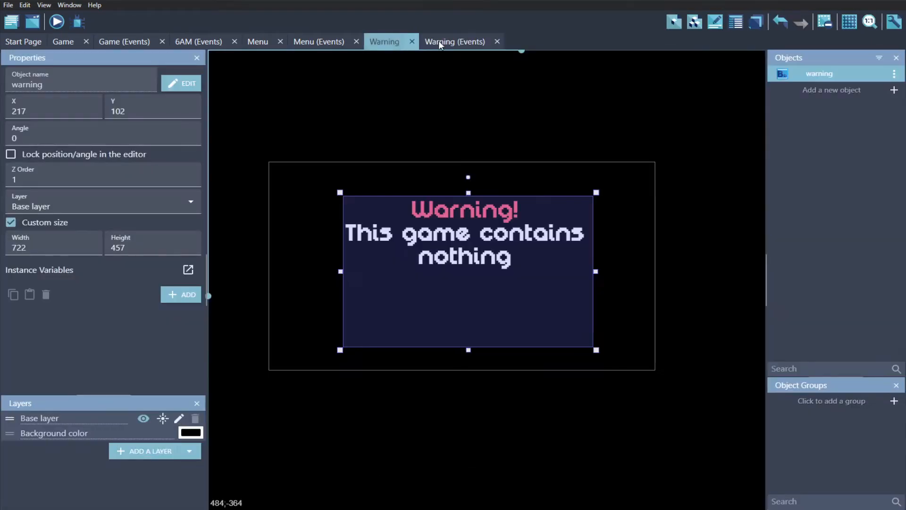
# Step: Add a new Text object to the Warning scene with a grey colour and a font size of 65
pyautogui.rightClick(816, 76)
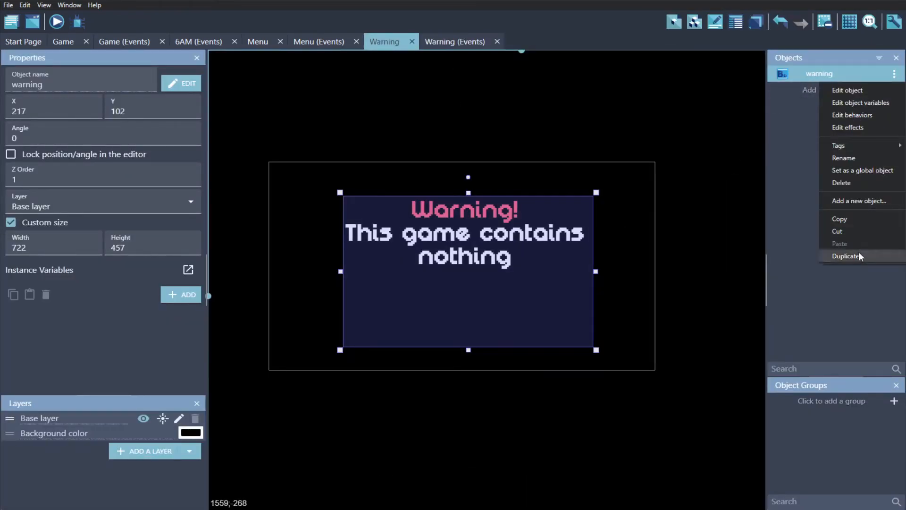
pyautogui.click(773, 180)
pyautogui.click(806, 90)
pyautogui.click(263, 148)
pyautogui.click(307, 81)
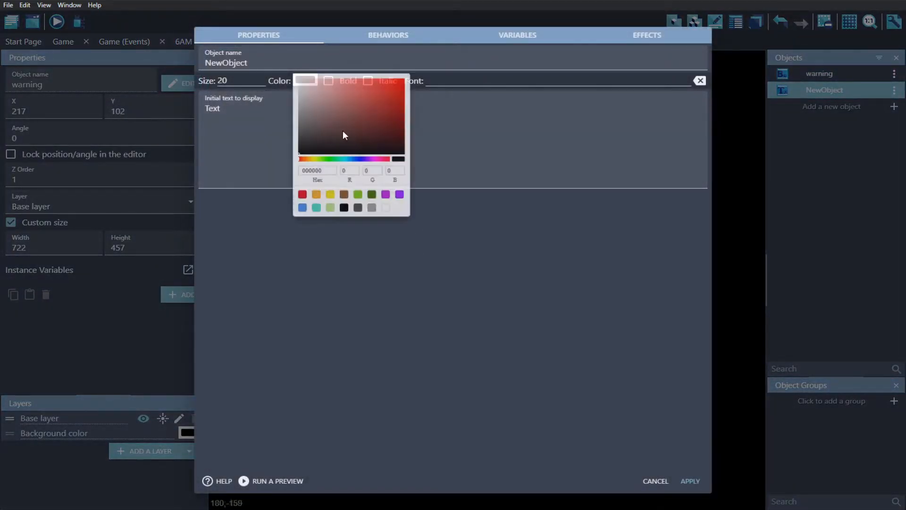
pyautogui.click(231, 108)
pyautogui.doubleClick(231, 79)
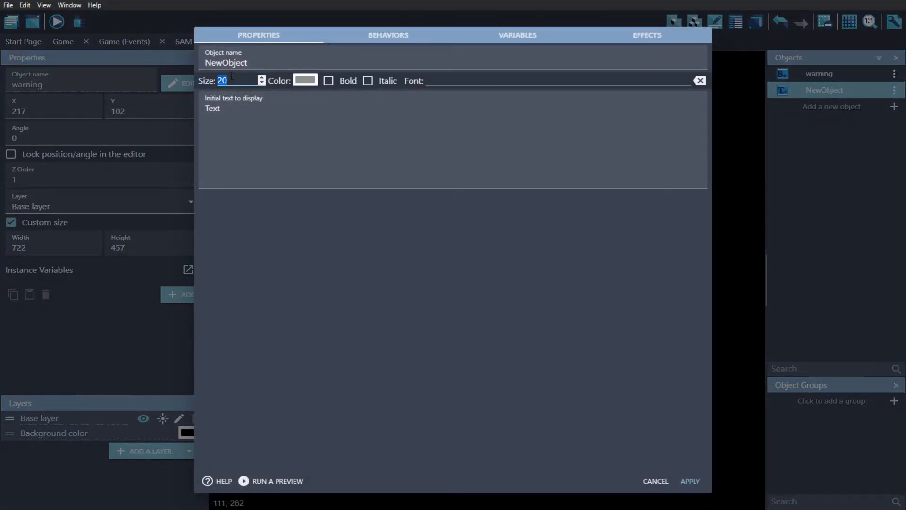
pyautogui.write('65')
# Step: Set the new object's initial text to "Press any button" and switch to the Warning scene's events
pyautogui.doubleClick(206, 112)
pyautogui.write('Cl')
pyautogui.press('BackSpace')
pyautogui.press('BackSpace')
pyautogui.write('Press a')
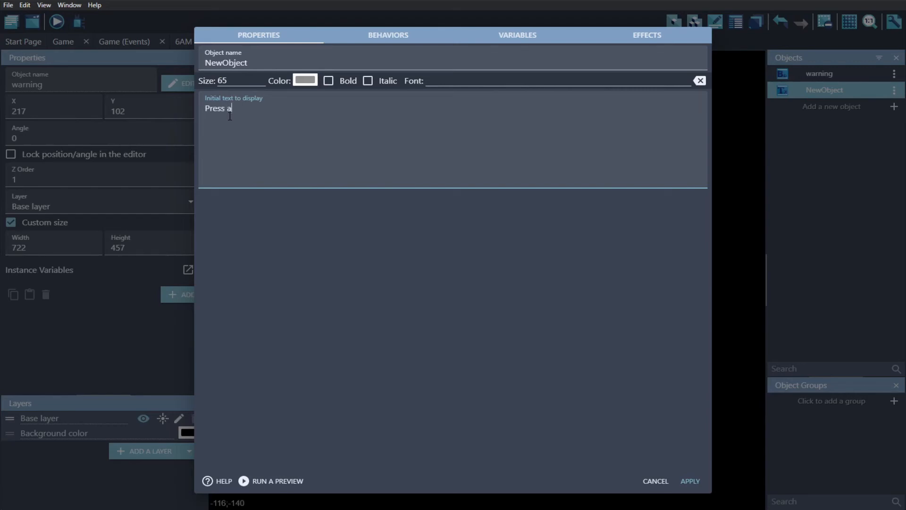
pyautogui.write('ny button')
pyautogui.click(474, 47)
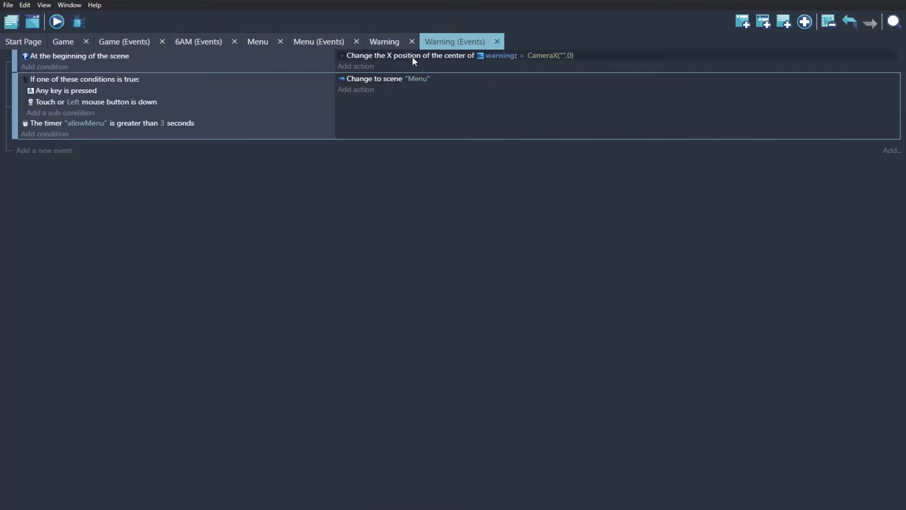
pyautogui.hotkey('ctrl', 'v')
pyautogui.doubleClick(408, 67)
pyautogui.moveTo(647, 95); pyautogui.dragTo(643, 91)
pyautogui.write('X')
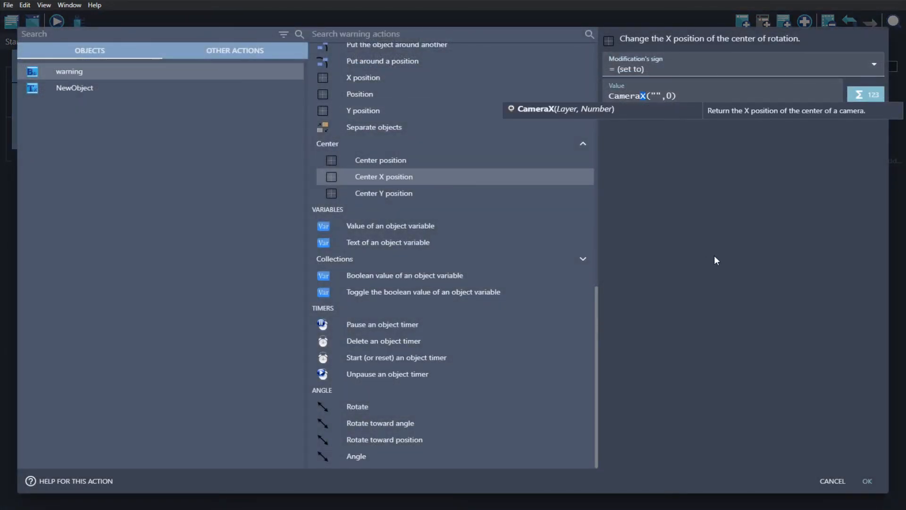
pyautogui.click(868, 481)
pyautogui.press('Delete')
# Step: Change the warning object's centering action to Center position with X CameraX("",0) and Y CameraY("",0), and save the project
pyautogui.click(590, 56)
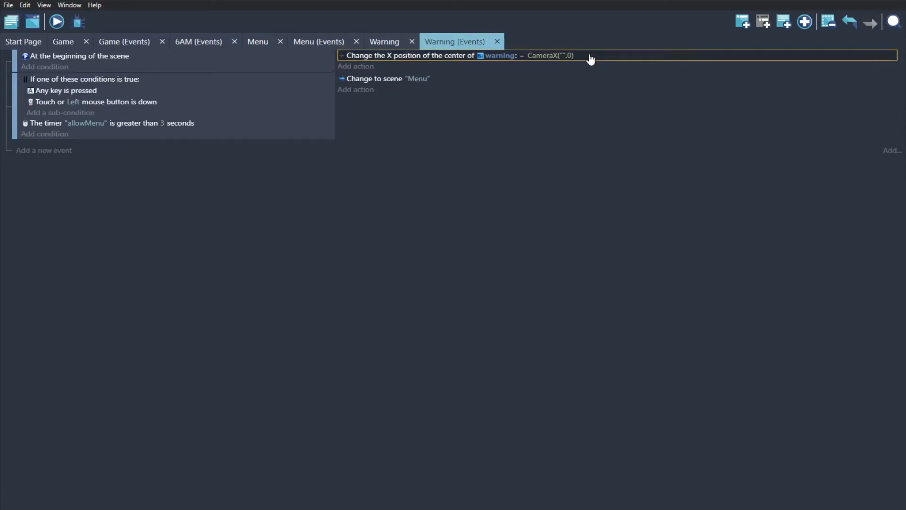
pyautogui.doubleClick(591, 59)
pyautogui.scroll(1, 429, 140)
pyautogui.click(403, 211)
pyautogui.click(633, 150)
pyautogui.write('CameraX("",0)')
pyautogui.click(628, 124)
pyautogui.click(637, 149)
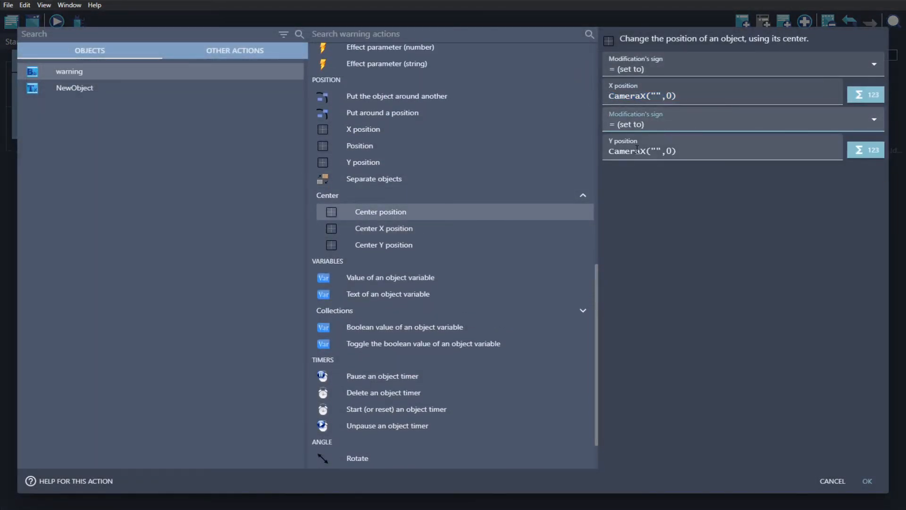
pyautogui.press('Delete')
pyautogui.write('Y')
pyautogui.click(868, 481)
pyautogui.hotkey('ctrl', 's')
# Step: Preview the Warning scene, continue to the Menu scene, and close the preview
pyautogui.click(58, 23)
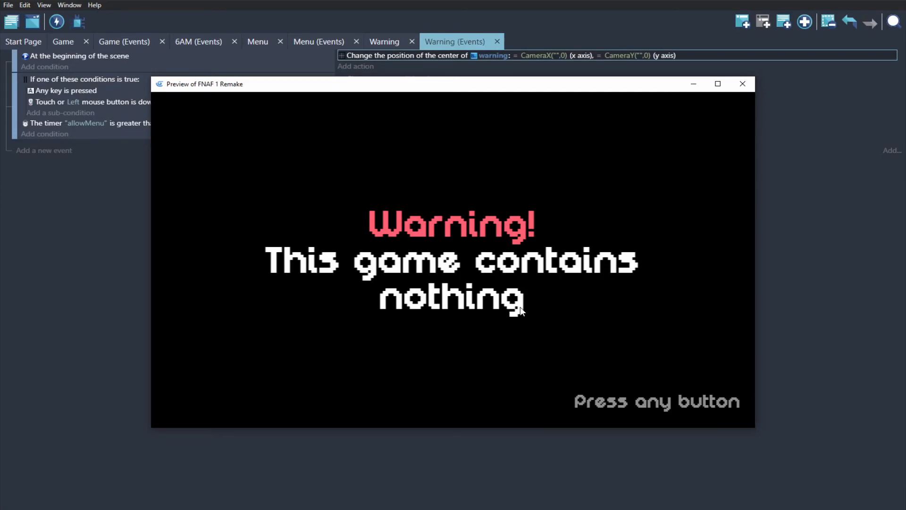
pyautogui.click(493, 273)
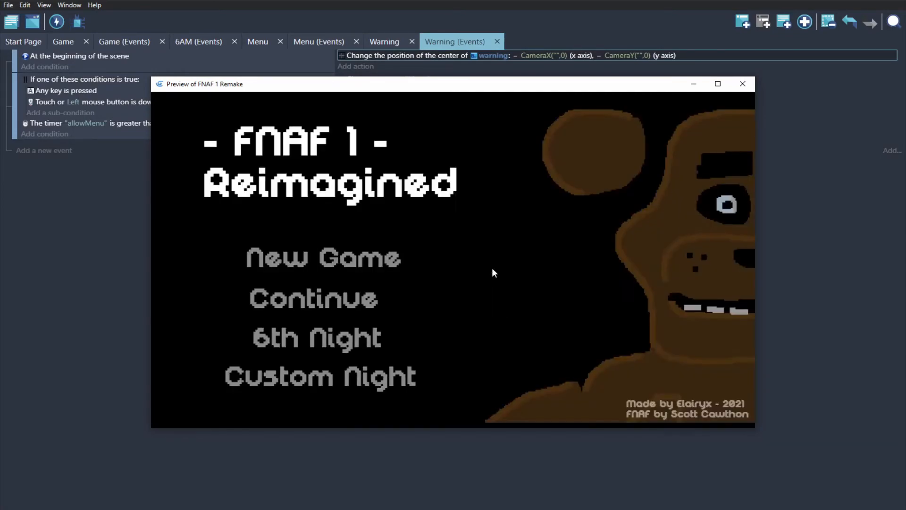
pyautogui.click(743, 84)
# Step: Save the project with the "allowMenu" timer condition set to 2 seconds, and copy that condition into a new event
pyautogui.hotkey('ctrl', 's')
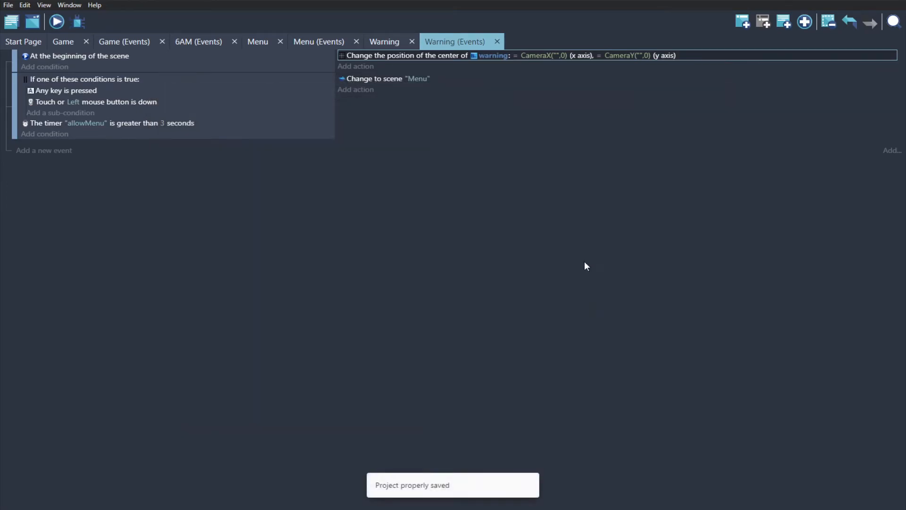
pyautogui.click(162, 122)
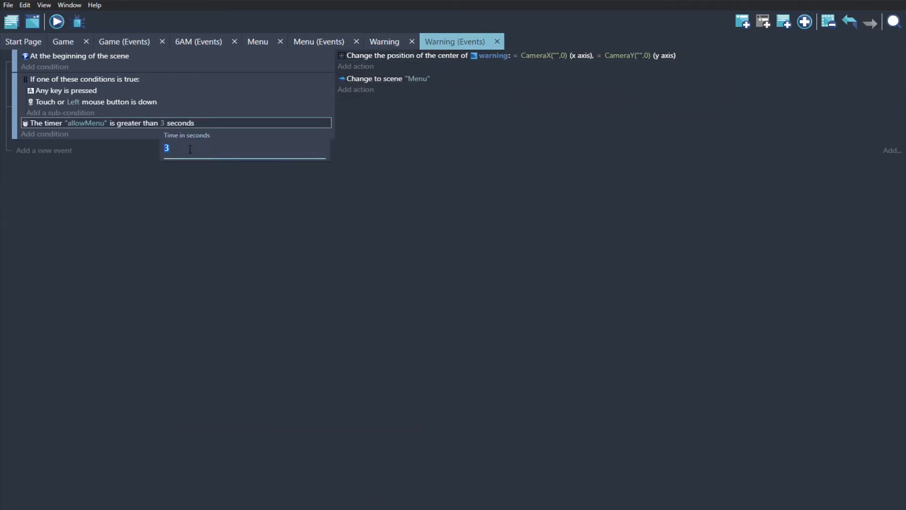
pyautogui.write('2')
pyautogui.press('Return')
pyautogui.hotkey('ctrl', 's')
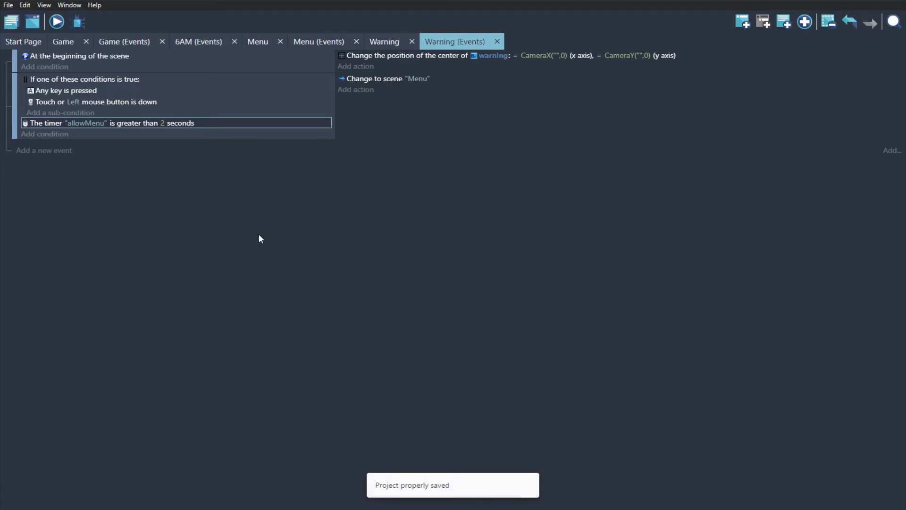
pyautogui.click(59, 151)
pyautogui.hotkey('ctrl', 'v')
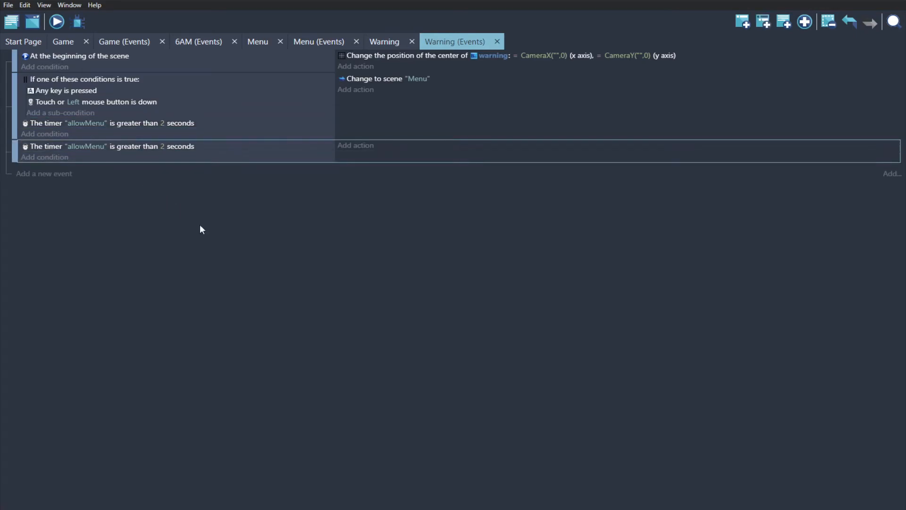
# Step: Add a Hide action for NewObject to the beginning-of-scene event
pyautogui.click(364, 67)
pyautogui.write('hid')
pyautogui.click(341, 74)
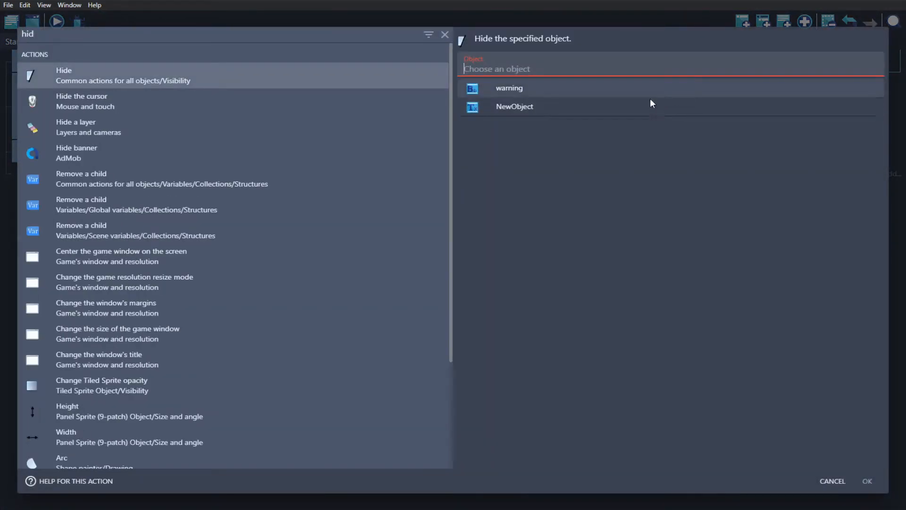
pyautogui.click(576, 107)
pyautogui.click(867, 480)
# Step: Rename the "Press any button" text object to "continue" and save the project
pyautogui.click(380, 42)
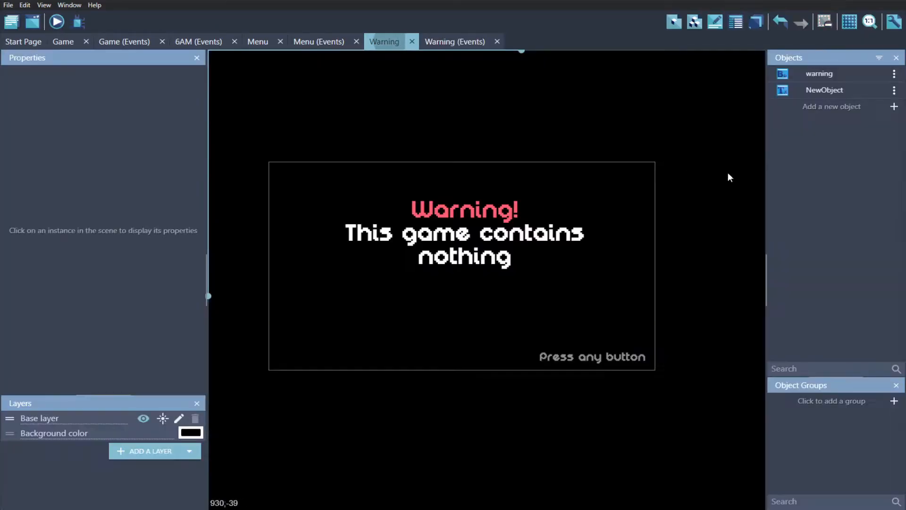
pyautogui.doubleClick(825, 90)
pyautogui.doubleClick(220, 61)
pyautogui.write('c')
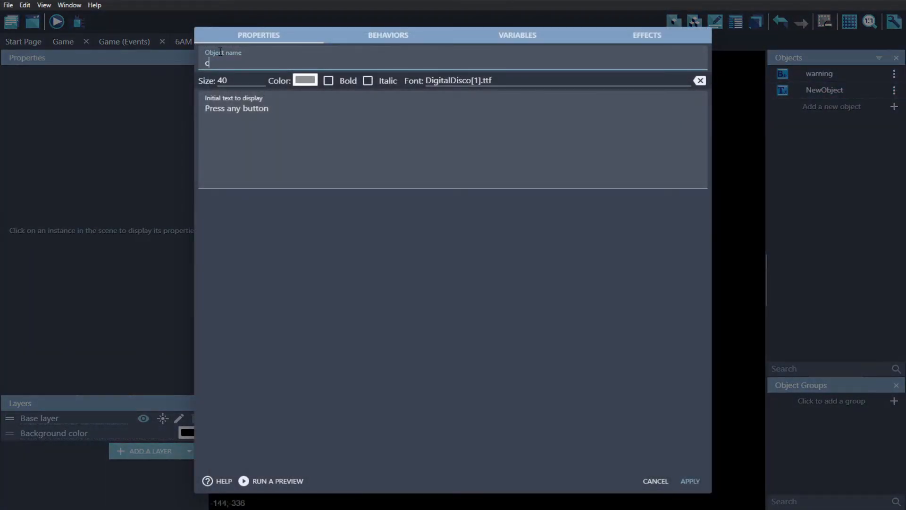
pyautogui.write('ontinue')
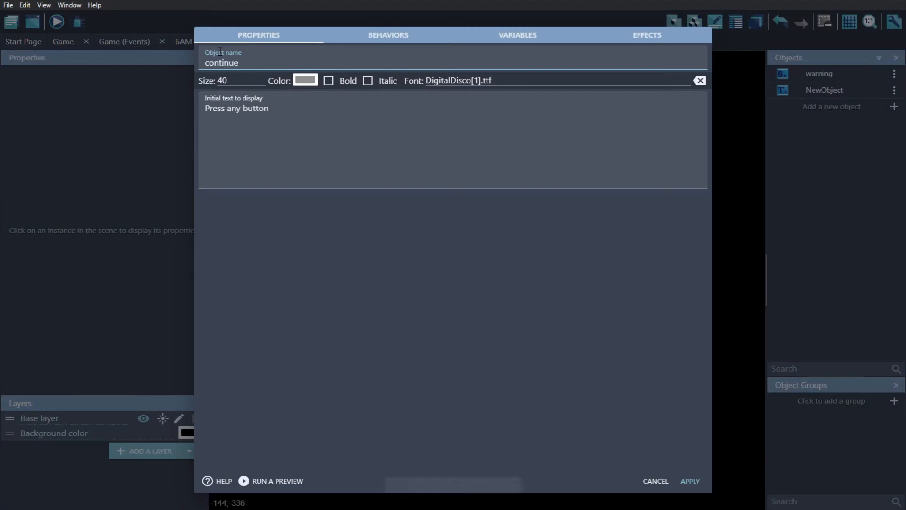
pyautogui.hotkey('ctrl', 's')
pyautogui.click(690, 480)
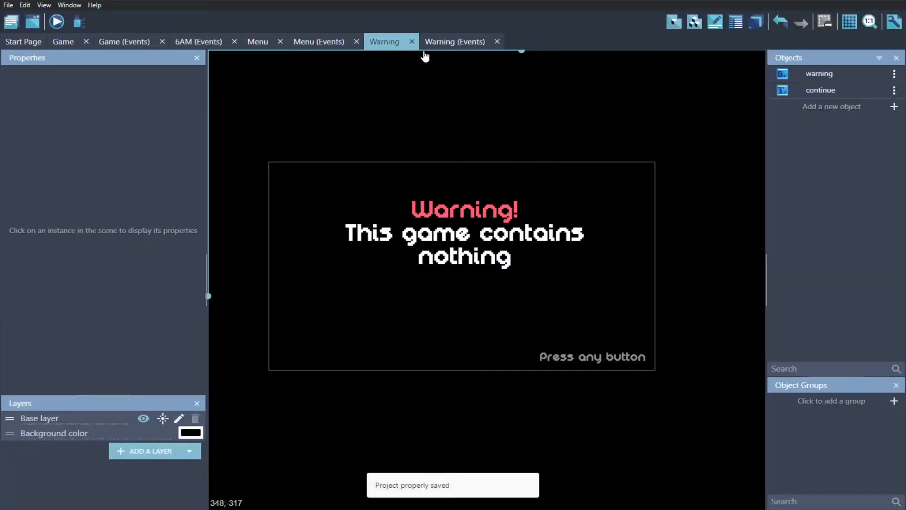
# Step: Copy the Hide continue action into the separate "allowMenu" timer event and change it there to Show
pyautogui.click(453, 42)
pyautogui.click(390, 67)
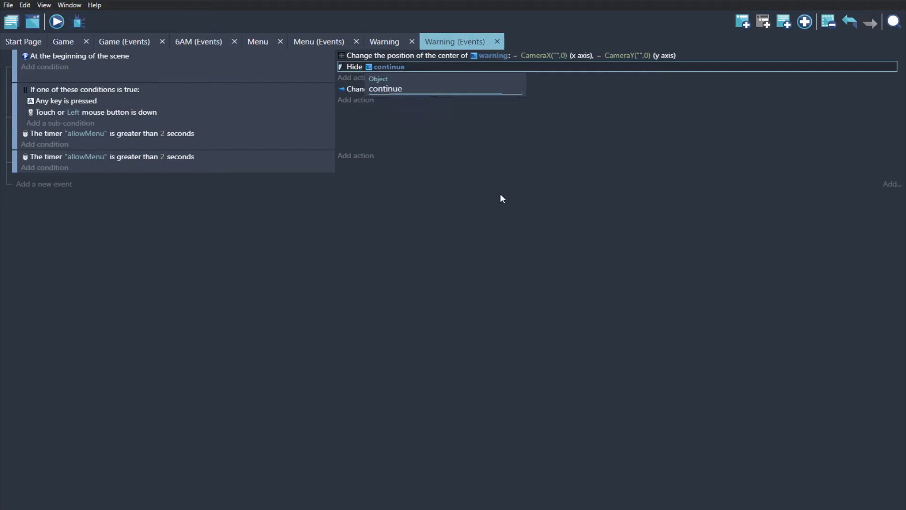
pyautogui.click(421, 67)
pyautogui.hotkey('ctrl', 'c')
pyautogui.click(393, 157)
pyautogui.hotkey('ctrl', 'v')
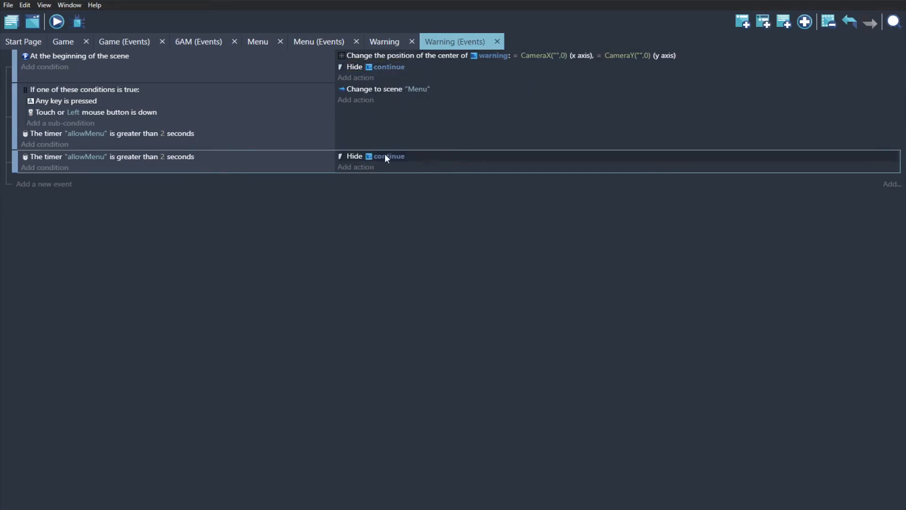
pyautogui.doubleClick(341, 157)
pyautogui.scroll(1, 333, 157)
pyautogui.click(358, 119)
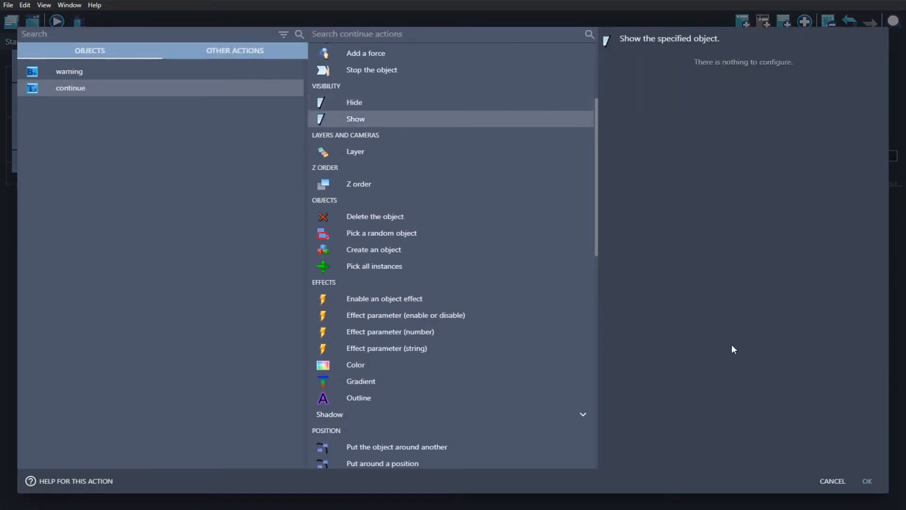
pyautogui.click(868, 481)
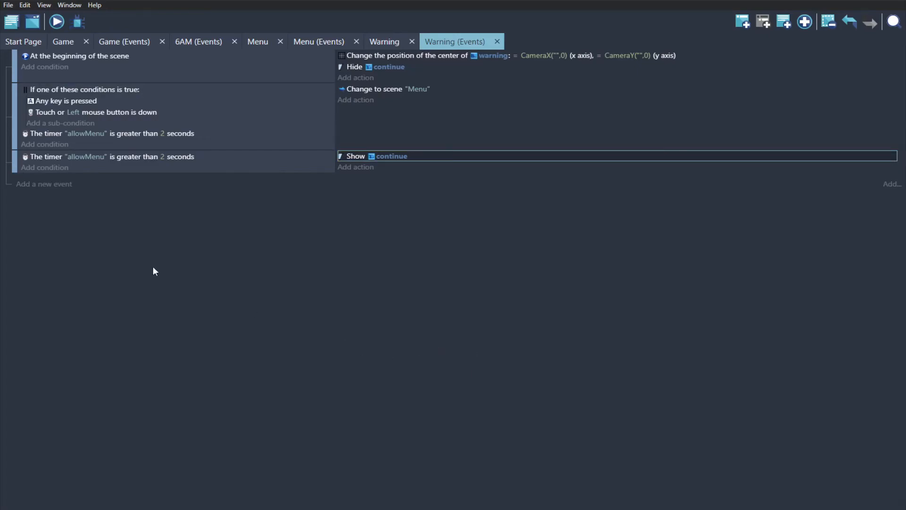
# Step: Replace the scene-change event's timer condition with one requiring the continue object to be visible
pyautogui.click(52, 145)
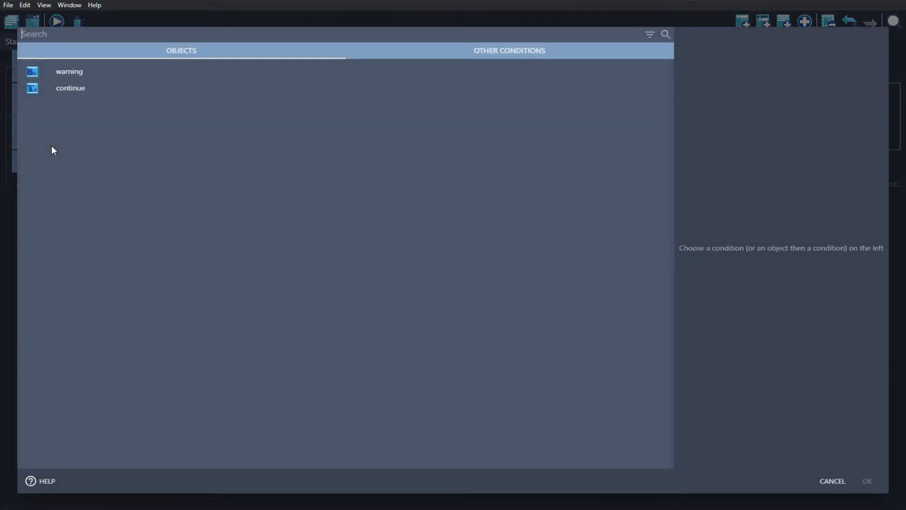
pyautogui.write('visi')
pyautogui.click(71, 75)
pyautogui.click(542, 107)
pyautogui.click(870, 481)
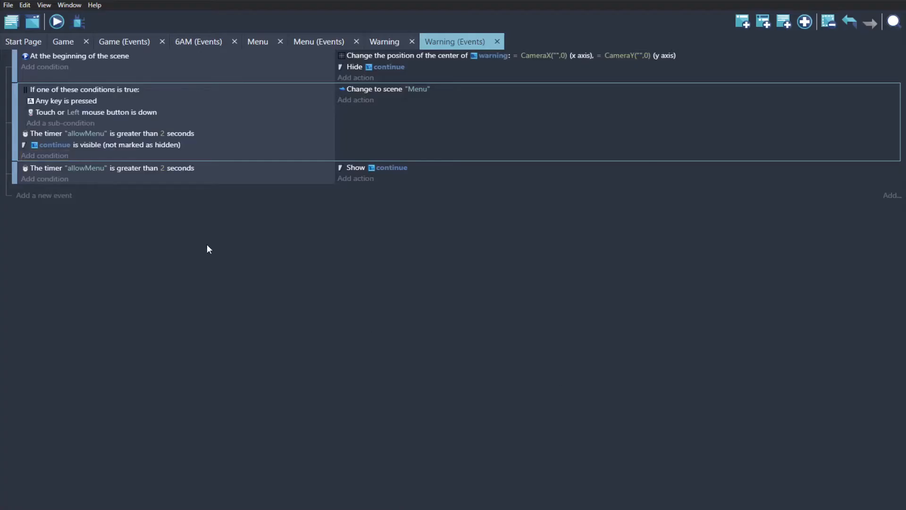
pyautogui.click(188, 135)
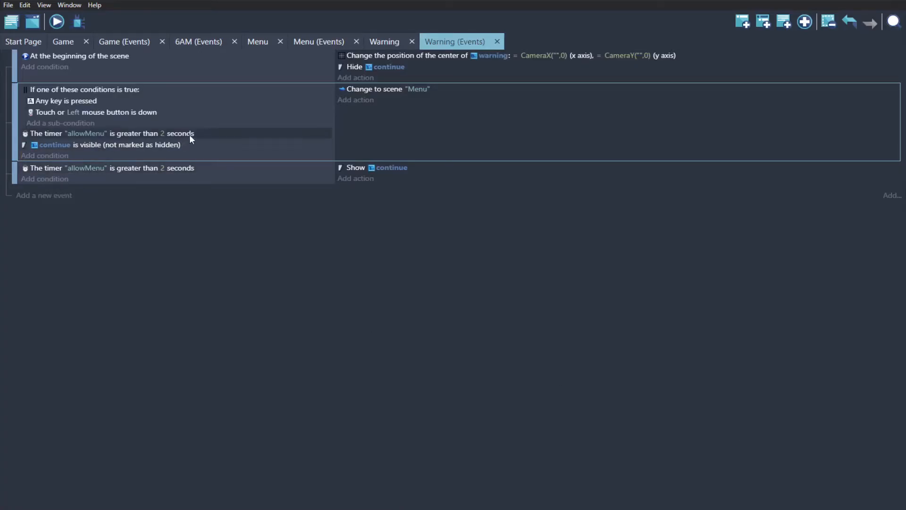
pyautogui.press('Delete')
# Step: Add a "Trigger once while true" condition to the "allowMenu" timer event that shows continue
pyautogui.click(43, 168)
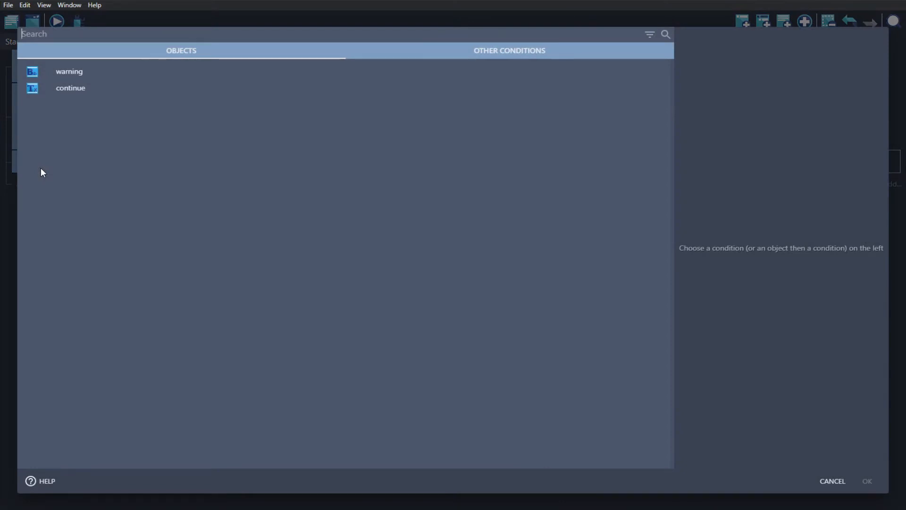
pyautogui.write('once')
pyautogui.press('Return')
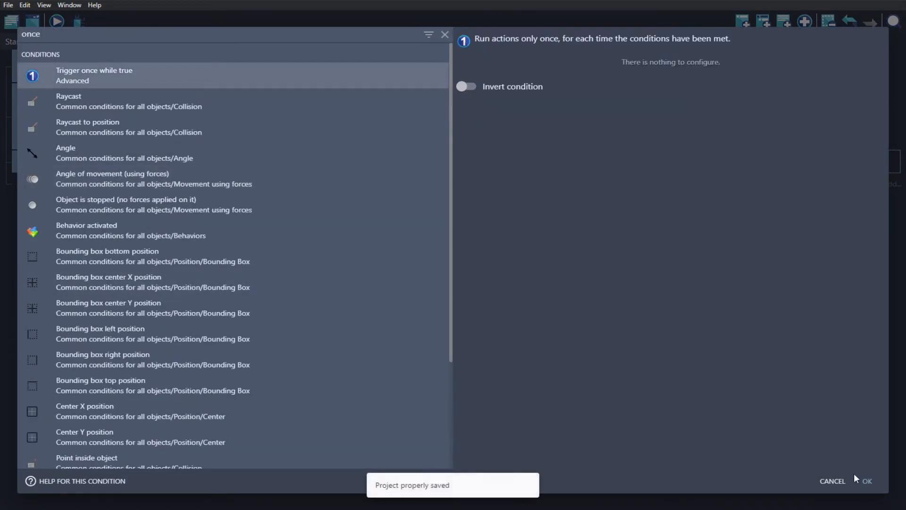
pyautogui.click(866, 481)
# Step: Add a "Delete a scene timer" action for "allowMenu" to the timer event and save the project
pyautogui.click(356, 167)
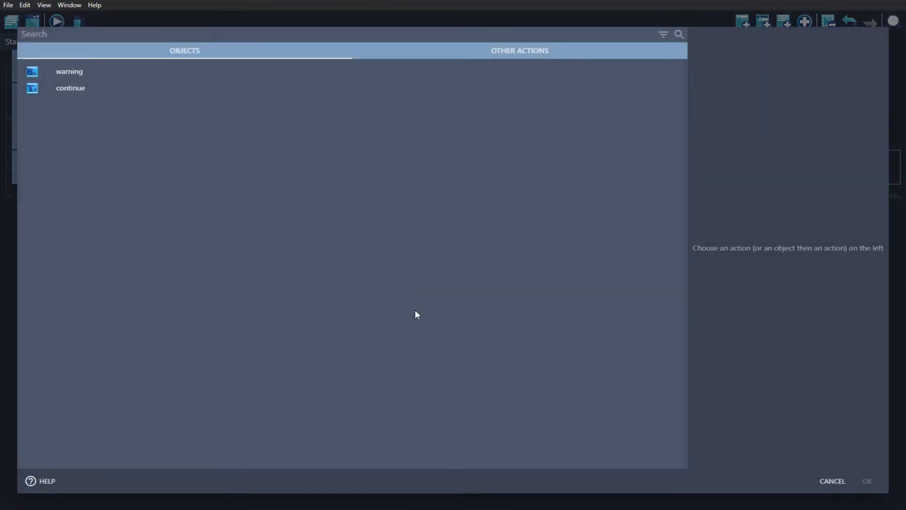
pyautogui.write('dele')
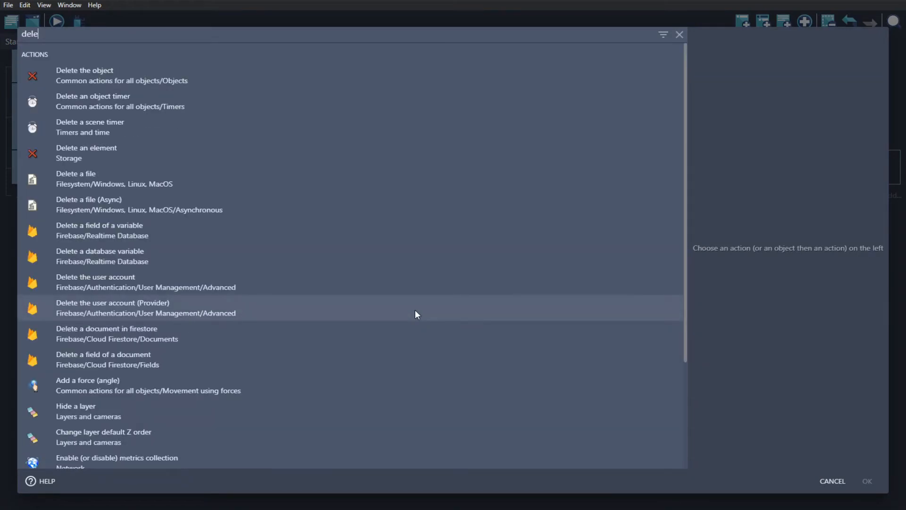
pyautogui.click(213, 128)
pyautogui.write('allowMenu')
pyautogui.hotkey('ctrl', 's')
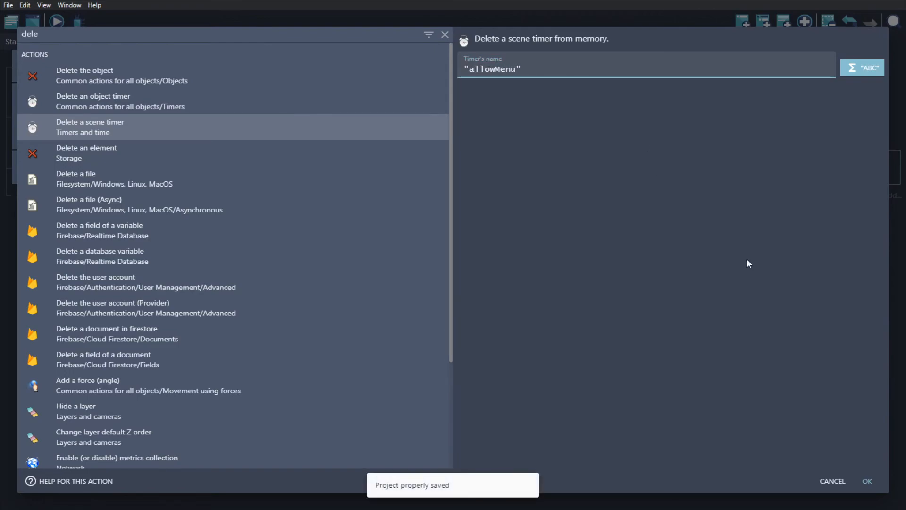
pyautogui.click(867, 481)
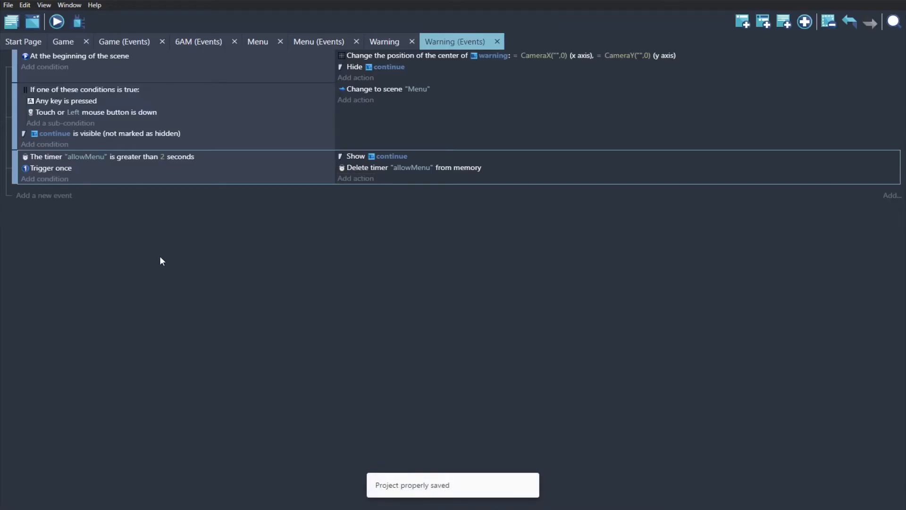
# Step: Move the timer event above the scene-change event and preview the game through to the Menu scene
pyautogui.moveTo(17, 154); pyautogui.dragTo(21, 118)
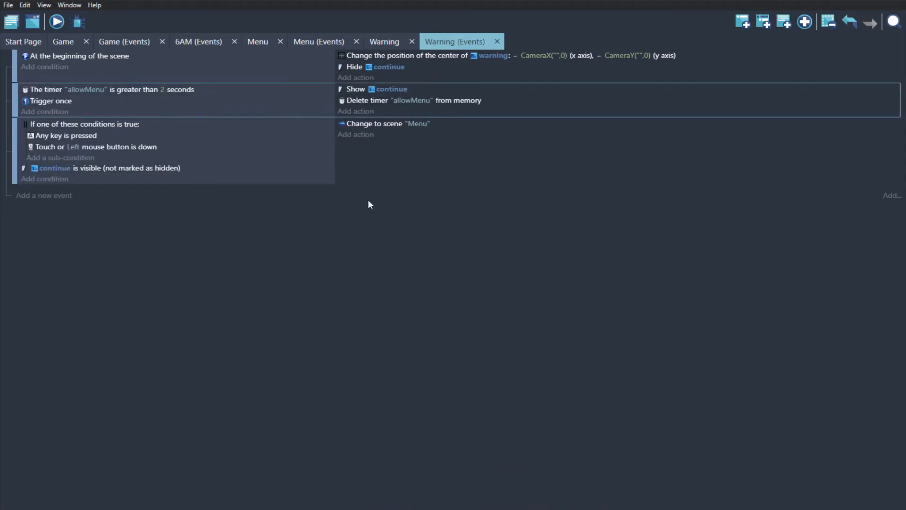
pyautogui.click(56, 22)
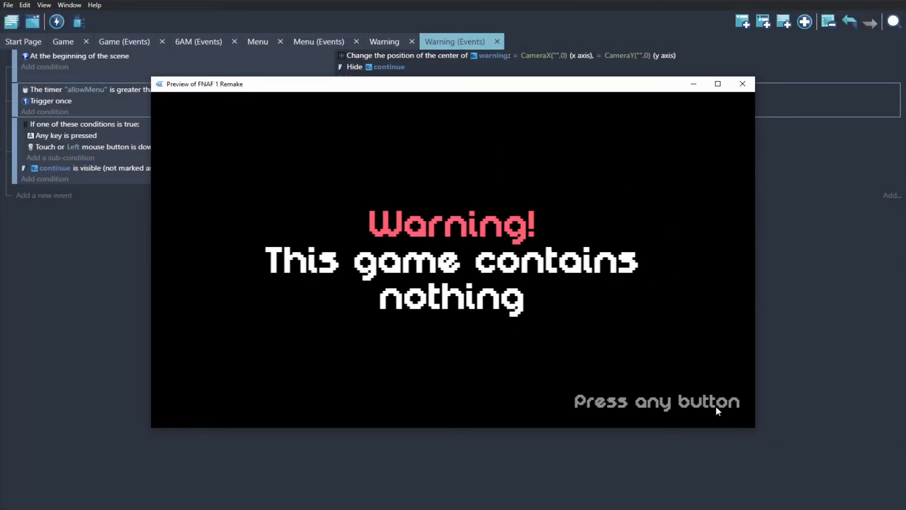
pyautogui.click(651, 344)
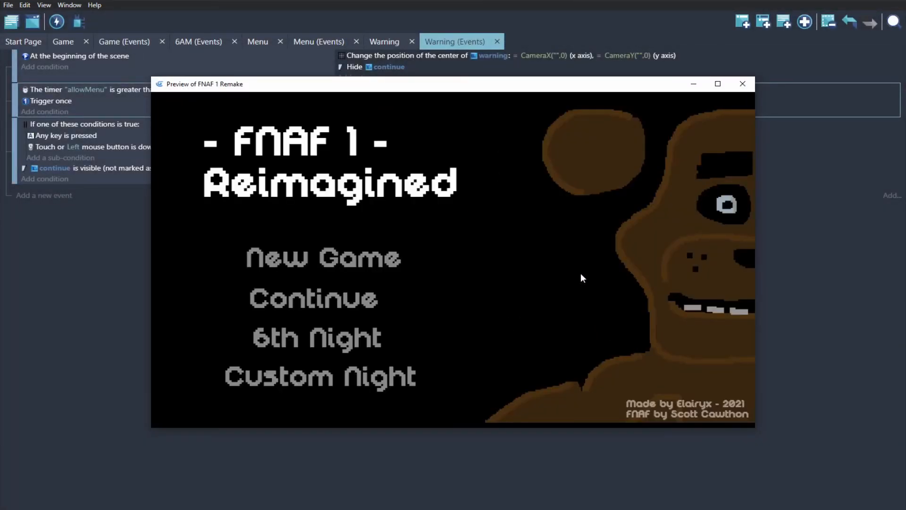
# Step: Close the preview and the Warning events, and review the warning text object's properties in the Warning scene
pyautogui.click(742, 84)
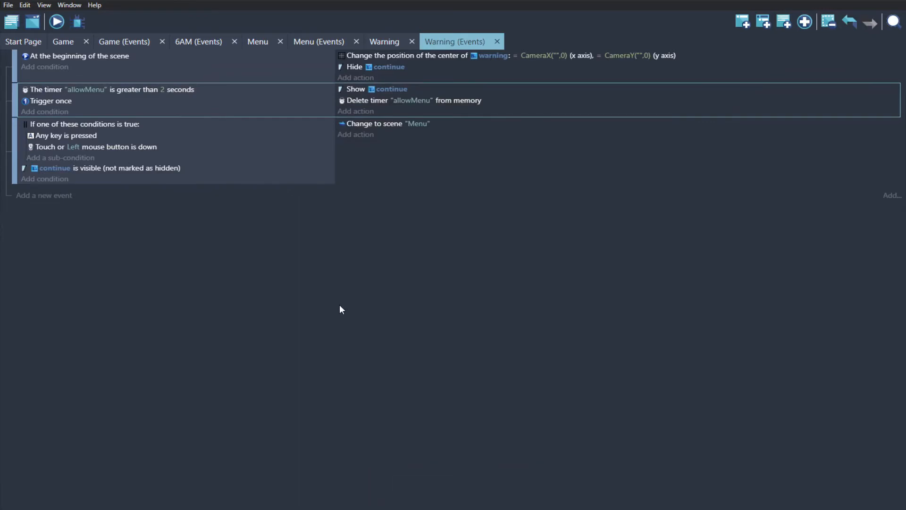
pyautogui.click(497, 41)
pyautogui.click(386, 43)
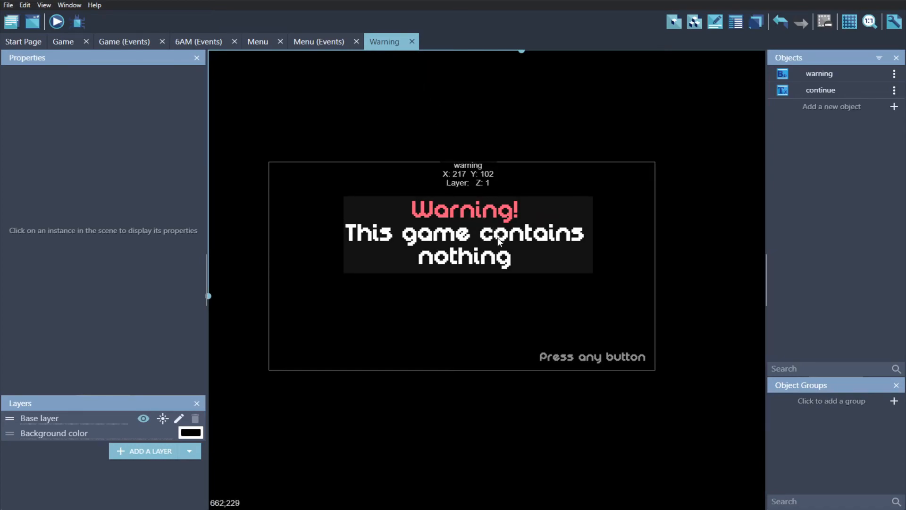
pyautogui.doubleClick(490, 261)
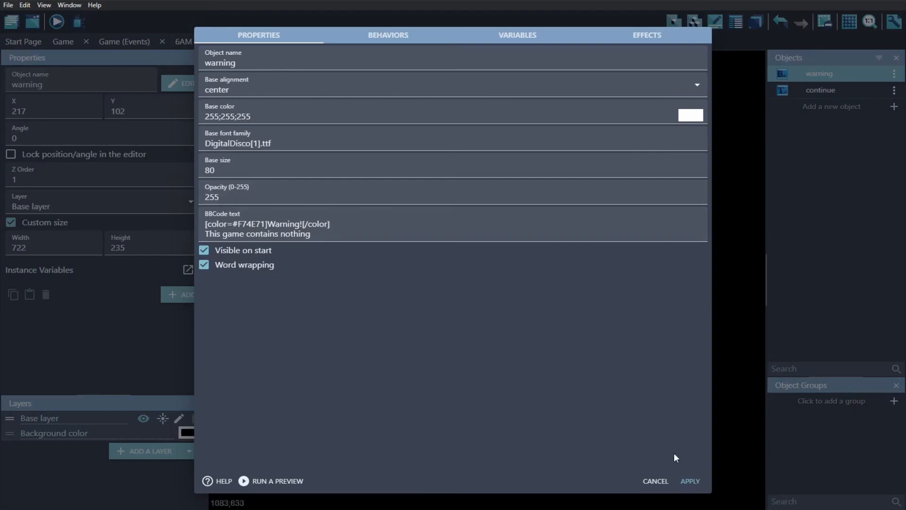
pyautogui.click(690, 481)
# Step: Stretch the warning text box to a height of about 237, then save the project and close the Warning scene
pyautogui.click(542, 290)
pyautogui.click(467, 271)
pyautogui.moveTo(468, 276); pyautogui.dragTo(469, 276)
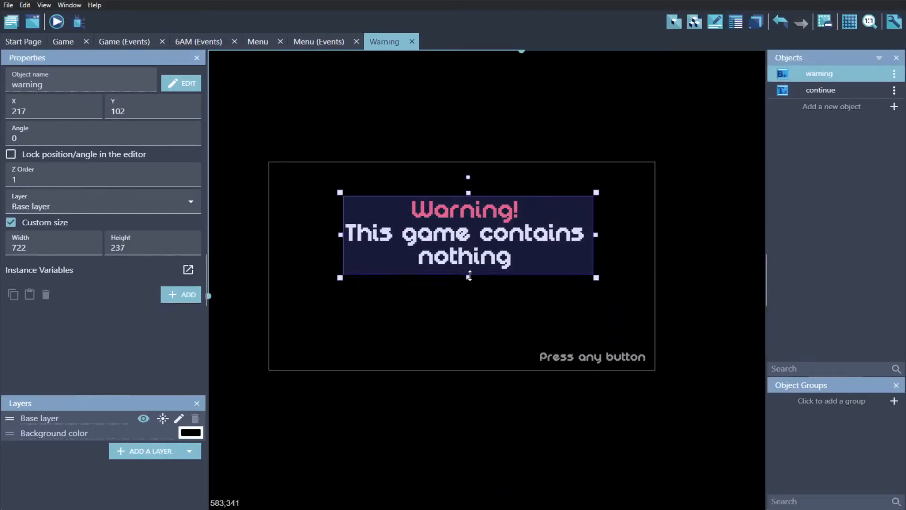
pyautogui.click(474, 295)
pyautogui.hotkey('ctrl', 's')
pyautogui.click(412, 42)
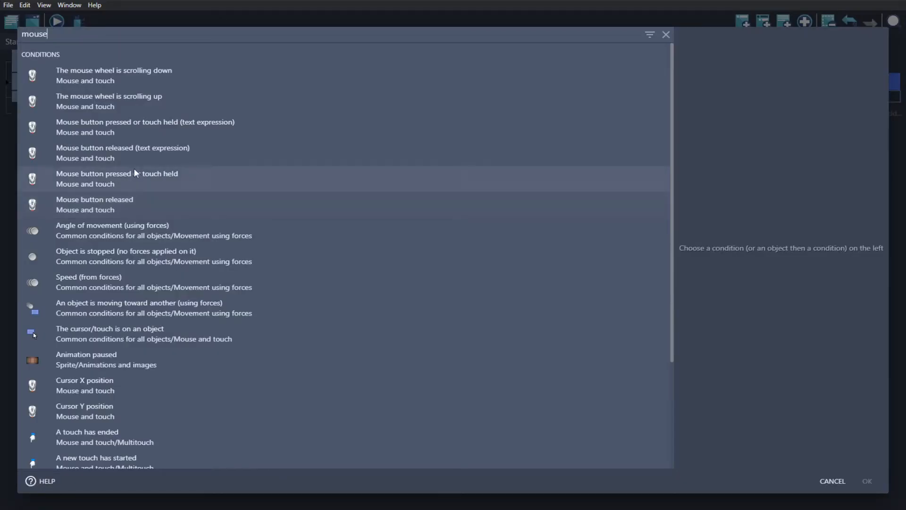
# Step: Add a "Mouse button pressed or touch held" condition for the Left (primary) button to the Menu events
pyautogui.click(150, 160)
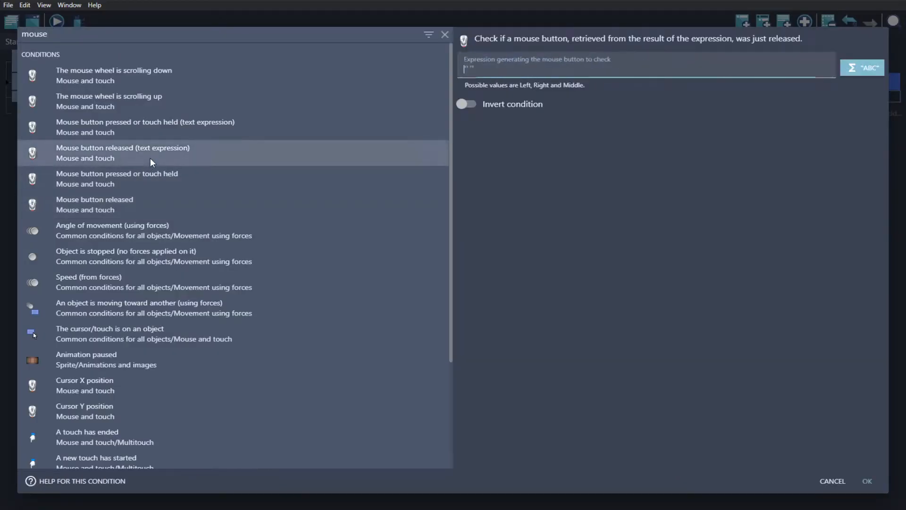
pyautogui.click(167, 136)
pyautogui.click(208, 177)
pyautogui.click(515, 90)
pyautogui.click(504, 71)
pyautogui.click(500, 91)
pyautogui.click(468, 90)
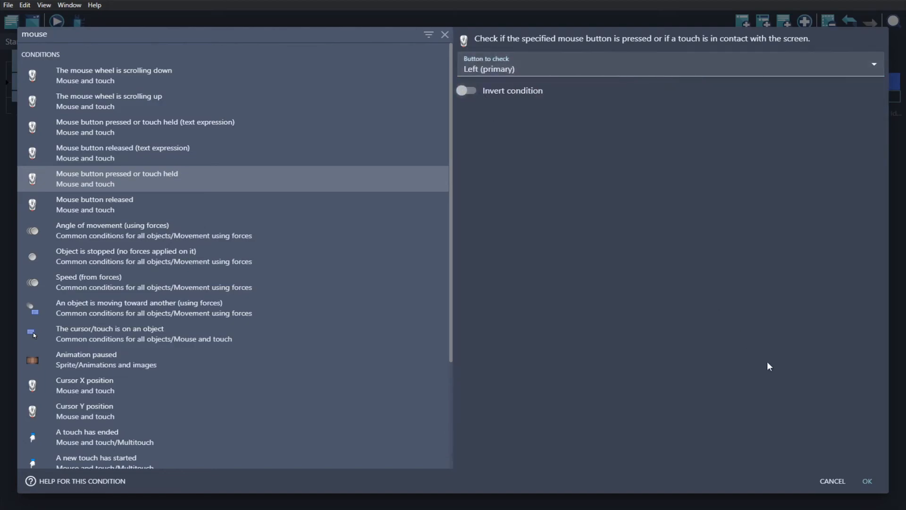
pyautogui.click(869, 481)
# Step: Add a "Trigger once" condition to the mouse button event and nest the scene-change event under it
pyautogui.click(59, 111)
pyautogui.write('once')
pyautogui.click(74, 158)
pyautogui.moveTo(10, 132); pyautogui.dragTo(23, 133)
pyautogui.moveTo(23, 133); pyautogui.dragTo(24, 134)
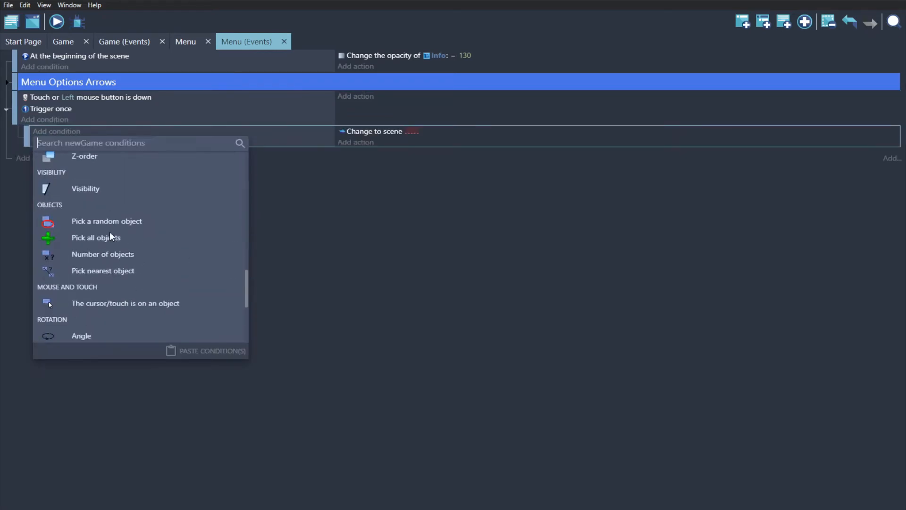
# Step: Add a "The cursor/touch is on an object" condition for newGame to the sub-event and save the project
pyautogui.scroll(-3, 109, 234)
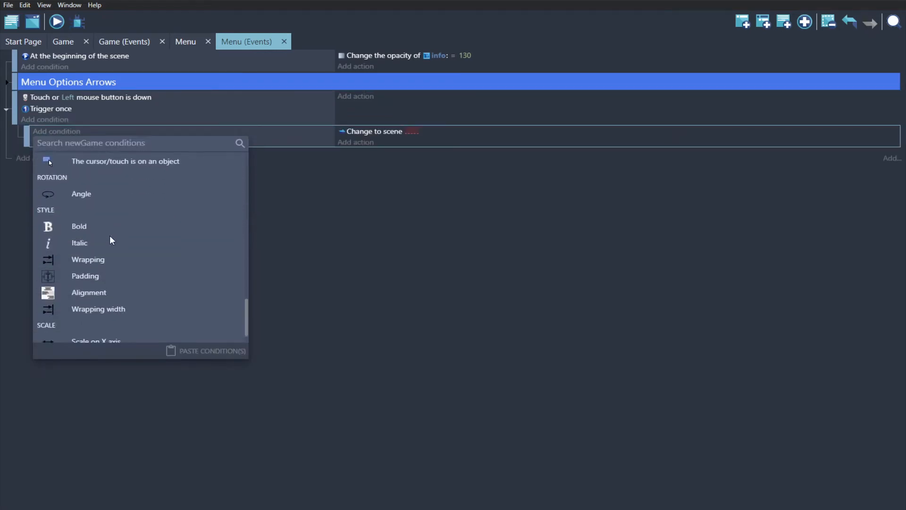
pyautogui.click(114, 164)
pyautogui.click(144, 132)
pyautogui.press('BackSpace')
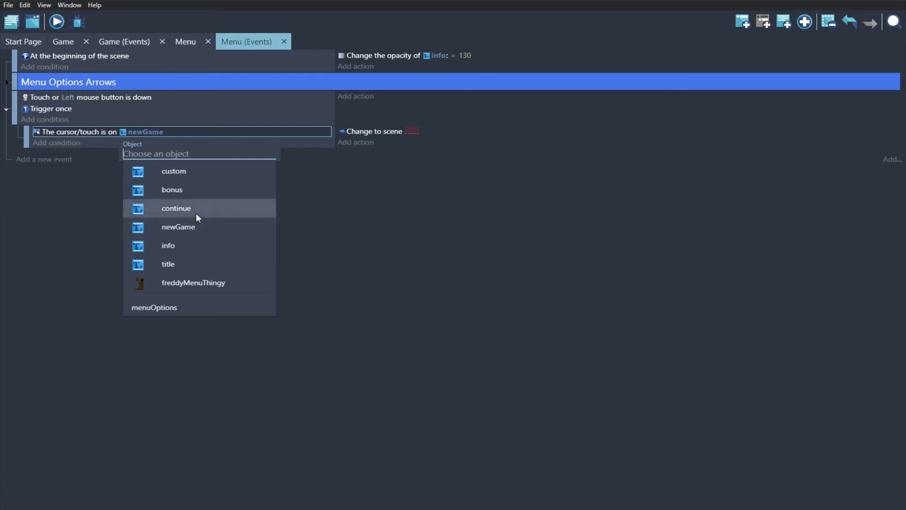
pyautogui.click(202, 229)
pyautogui.hotkey('ctrl', 's')
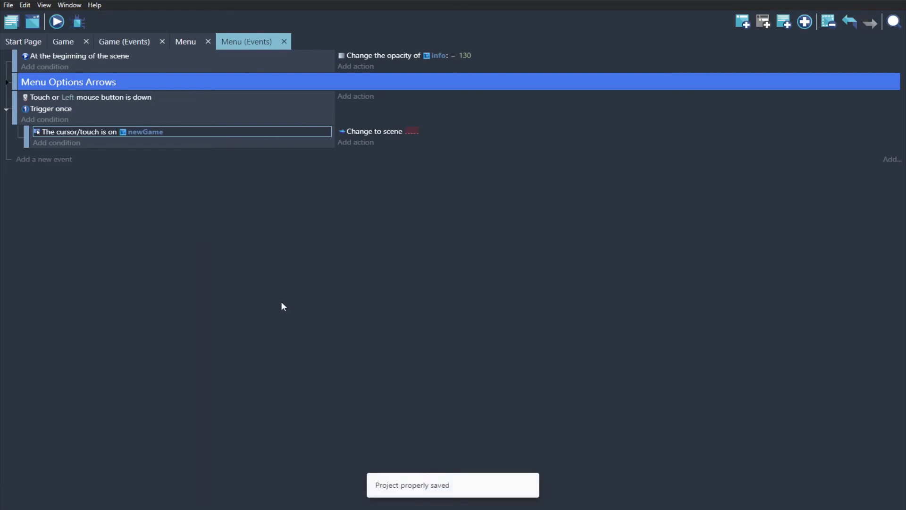
# Step: Add a new scene to the project and open it for editing
pyautogui.click(11, 21)
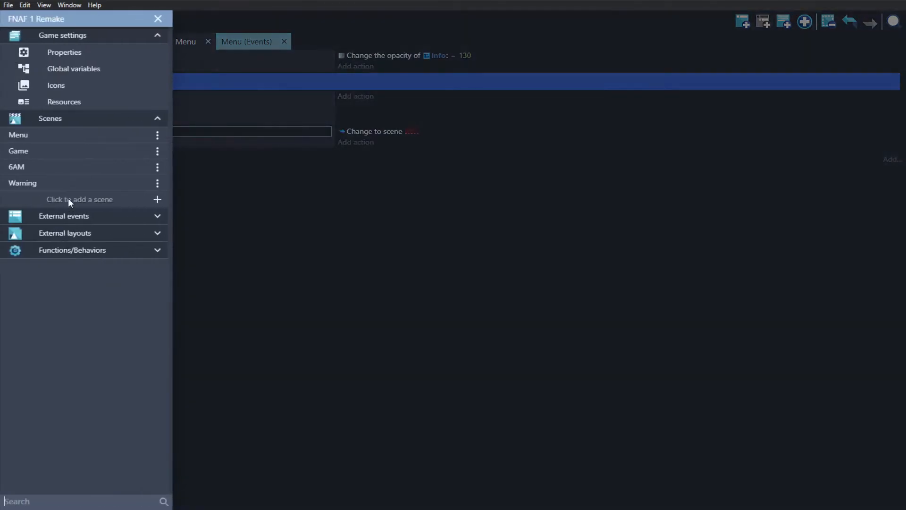
pyautogui.click(127, 199)
pyautogui.click(159, 200)
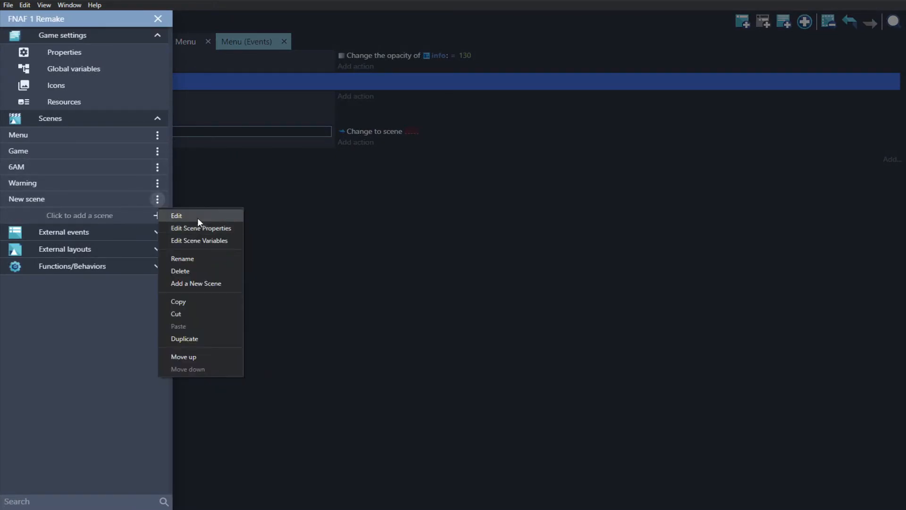
pyautogui.click(197, 217)
pyautogui.click(197, 223)
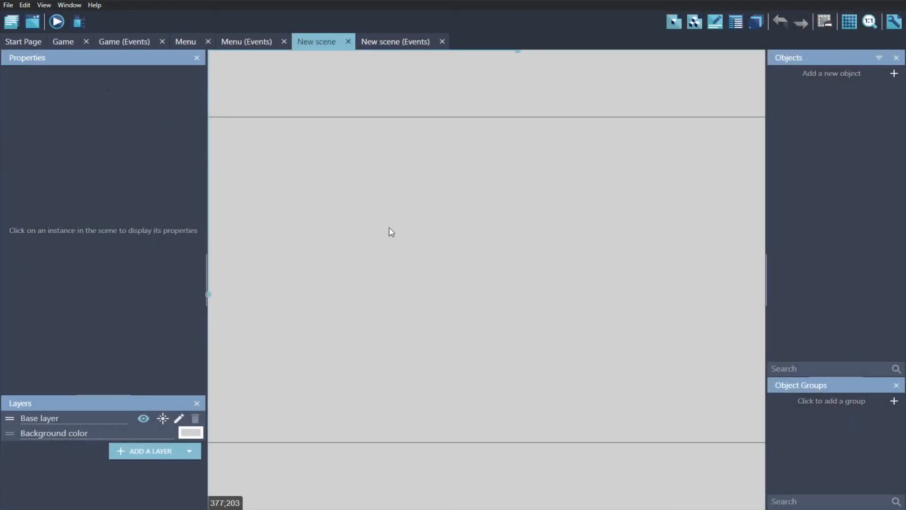
# Step: Set the new scene's background color to black and save the project
pyautogui.doubleClick(407, 272)
pyautogui.click(593, 265)
pyautogui.click(523, 356)
pyautogui.click(596, 330)
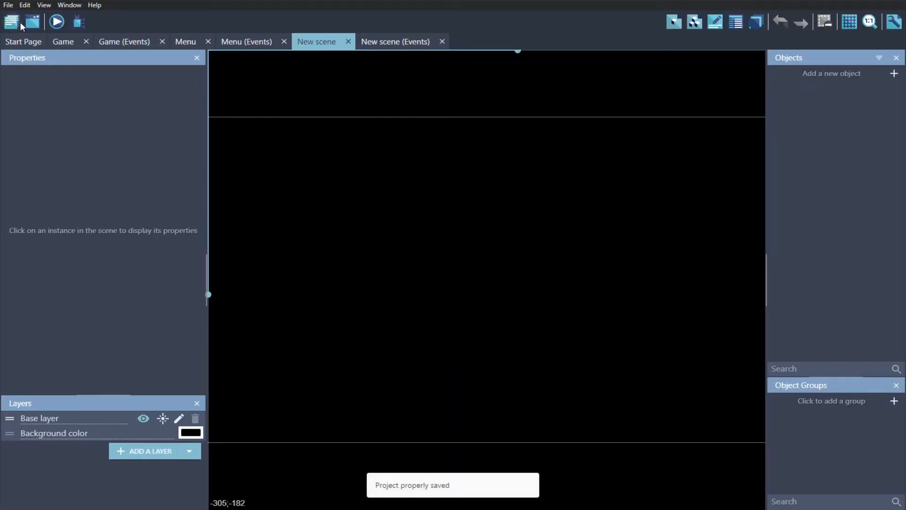
# Step: Rename the new scene to "Loading"
pyautogui.click(14, 22)
pyautogui.click(157, 199)
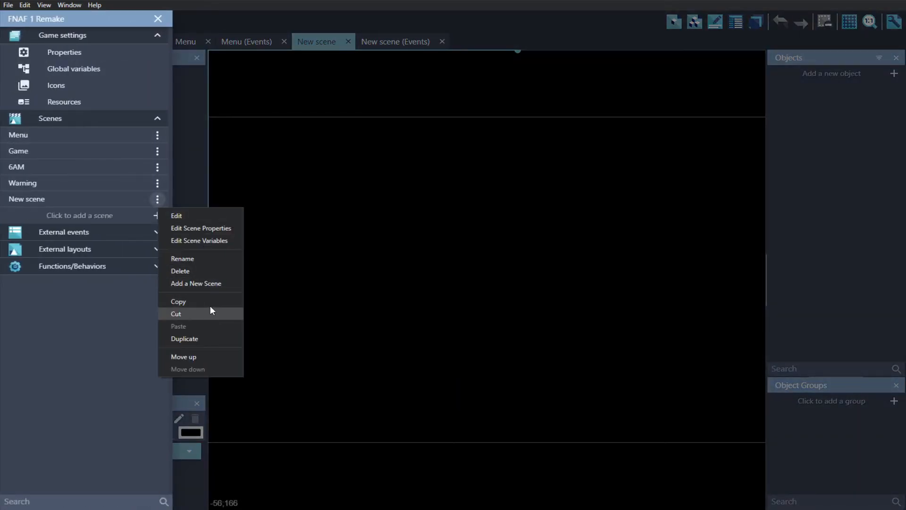
pyautogui.click(209, 259)
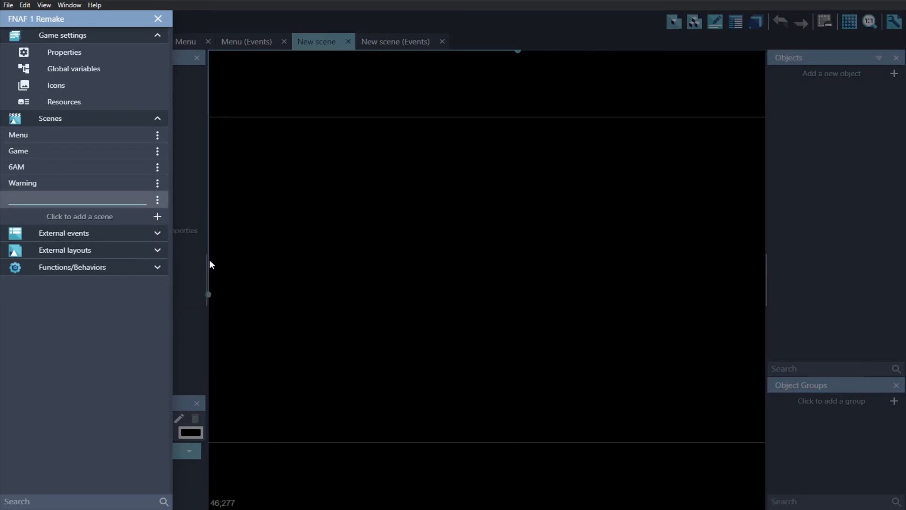
pyautogui.write('Loadin')
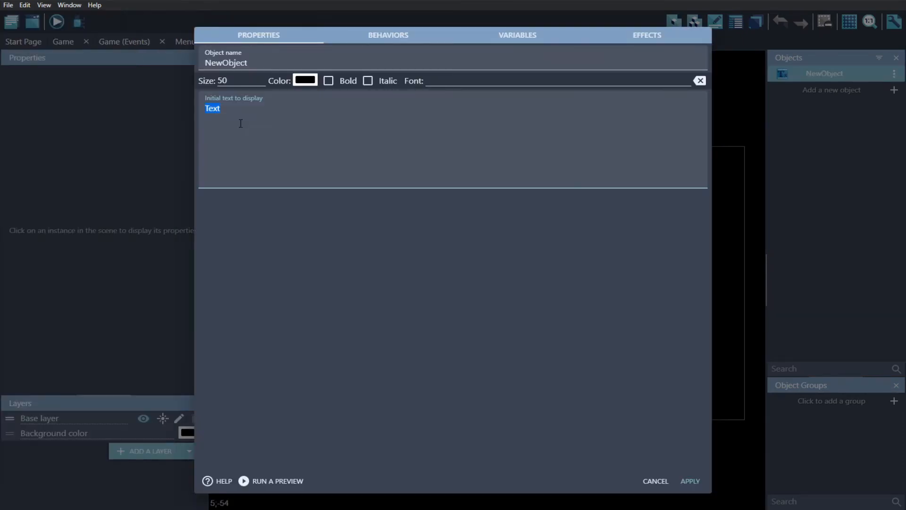
# Step: Make the text object read "Loading..." in white with the DigitalDisco font, and place it in the scene's lower-right corner
pyautogui.write('Loading')
pyautogui.hotkey('ctrl', 's')
pyautogui.write('...')
pyautogui.click(305, 83)
pyautogui.moveTo(311, 90); pyautogui.dragTo(270, 69)
pyautogui.click(271, 70)
pyautogui.click(469, 85)
pyautogui.click(483, 122)
pyautogui.click(690, 480)
pyautogui.moveTo(803, 76); pyautogui.dragTo(646, 390)
pyautogui.hotkey('ctrl', 's')
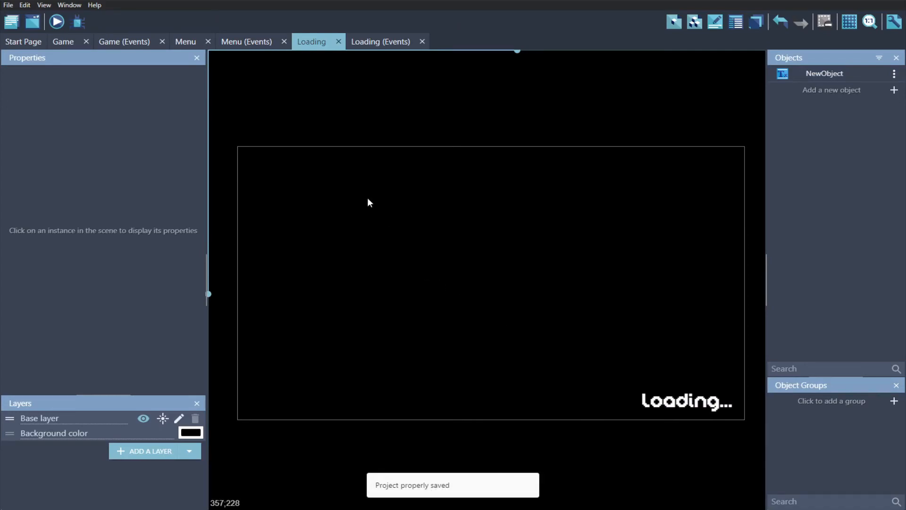
# Step: Create an event in the Loading scene's events and choose the "Value of a scene timer" condition for it
pyautogui.click(383, 44)
pyautogui.click(50, 57)
pyautogui.click(50, 57)
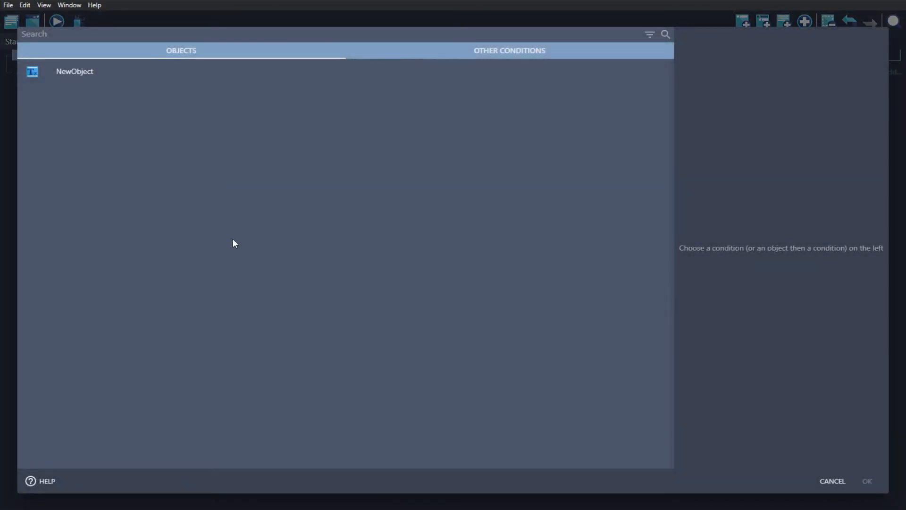
pyautogui.write('timed')
pyautogui.hotkey('ctrl', 'BackSpace')
pyautogui.write('timer')
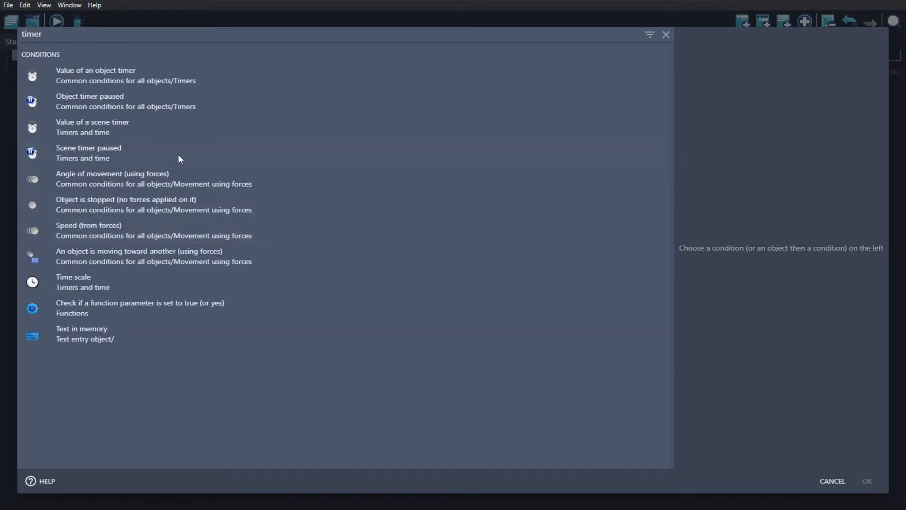
pyautogui.click(263, 124)
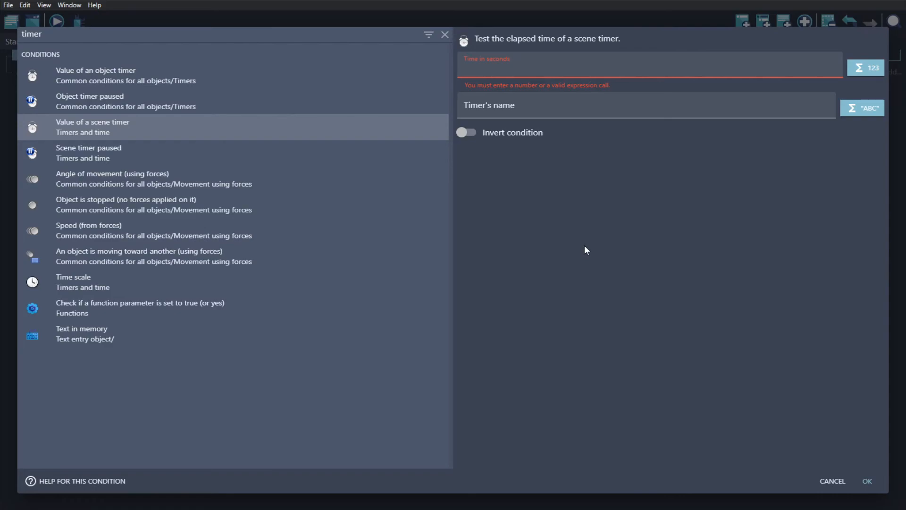
# Step: Set the scene timer condition to 7 seconds for the timer "toGame" and confirm it
pyautogui.write('7')
pyautogui.press('Tab')
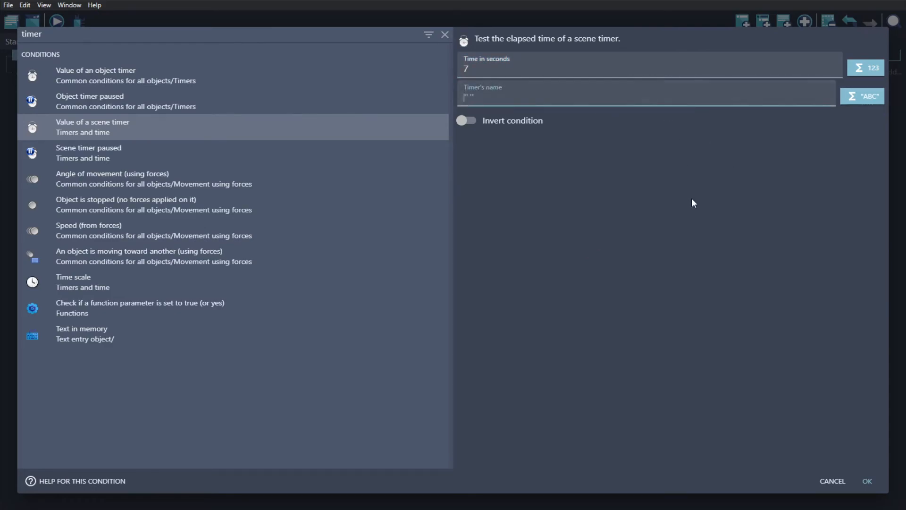
pyautogui.press('BackSpace')
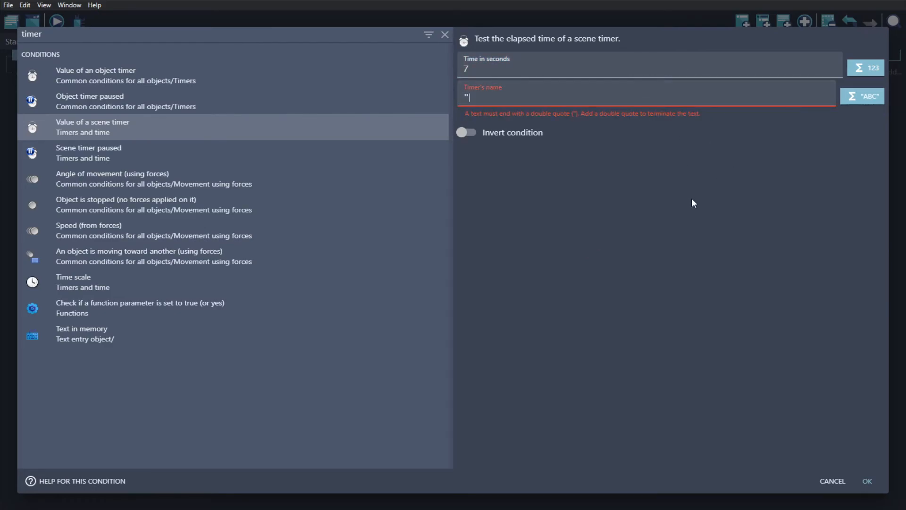
pyautogui.write('"')
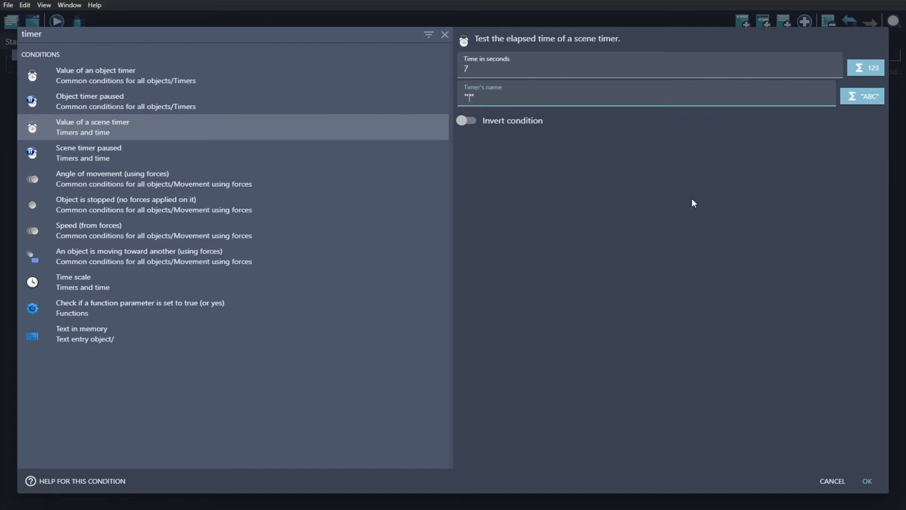
pyautogui.write('toGame')
pyautogui.hotkey('ctrl', 's')
pyautogui.click(867, 481)
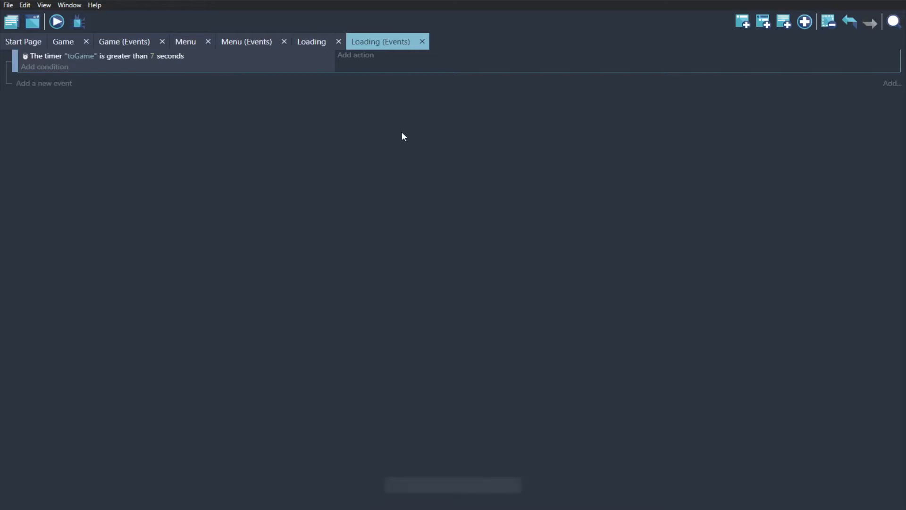
# Step: Add a change-scene action to the "toGame" timer event with "Game" as the target scene, and save the project
pyautogui.click(371, 58)
pyautogui.write('scene')
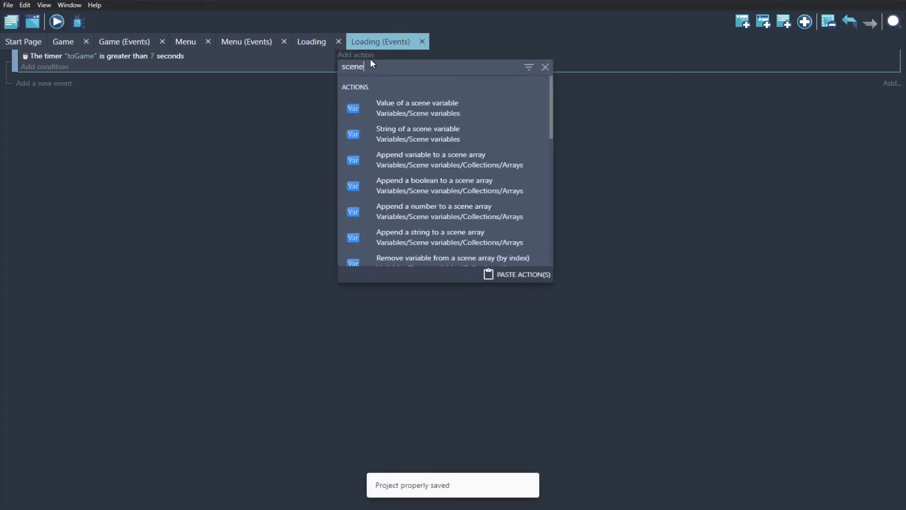
pyautogui.scroll(-5, 411, 138)
pyautogui.click(417, 162)
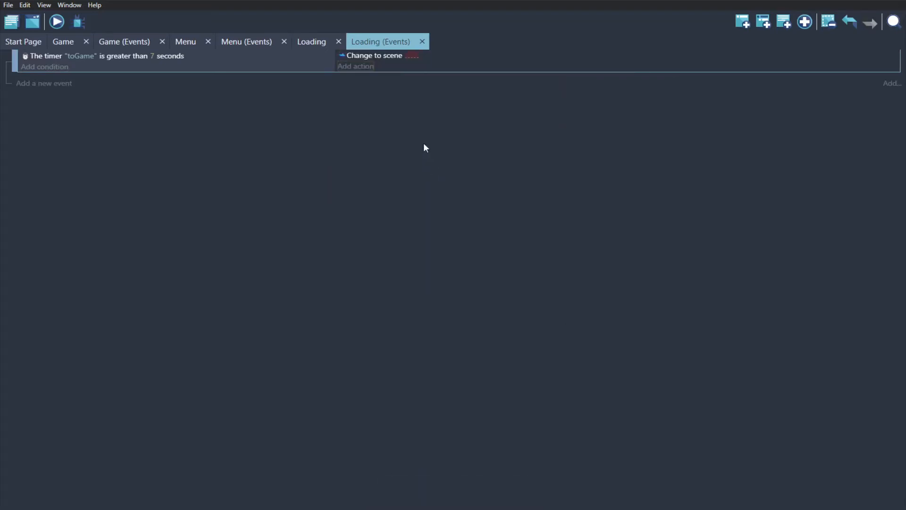
pyautogui.click(410, 55)
pyautogui.click(439, 119)
pyautogui.hotkey('ctrl', 's')
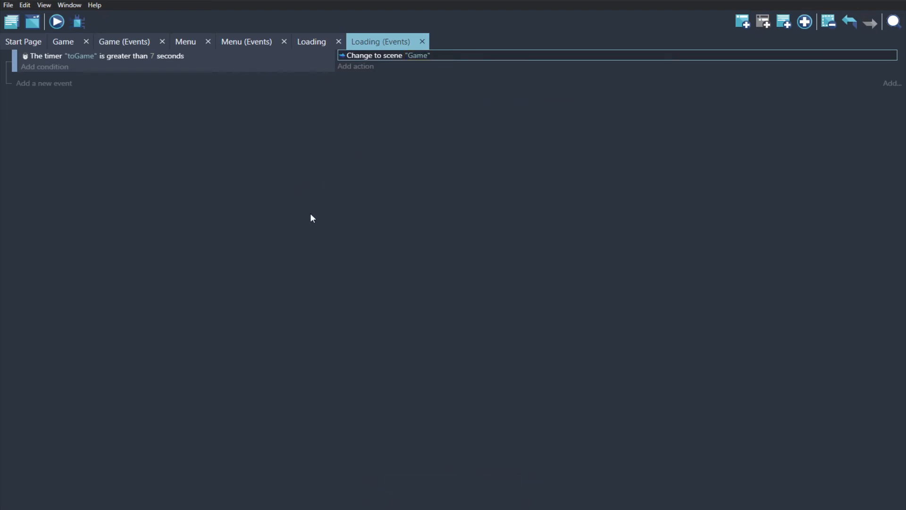
# Step: Add a second event with the "At the beginning of the scene" condition and save the project
pyautogui.click(62, 84)
pyautogui.click(62, 79)
pyautogui.write('begin')
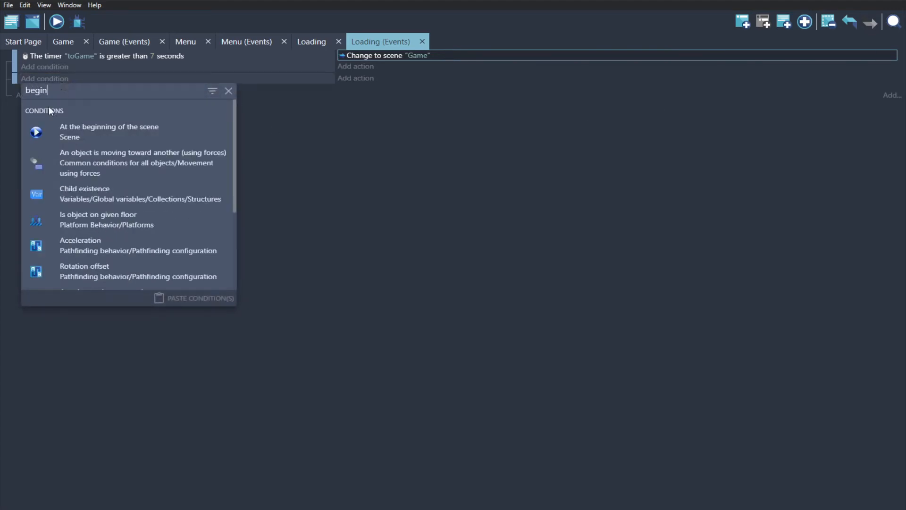
pyautogui.click(109, 135)
pyautogui.hotkey('ctrl', 's')
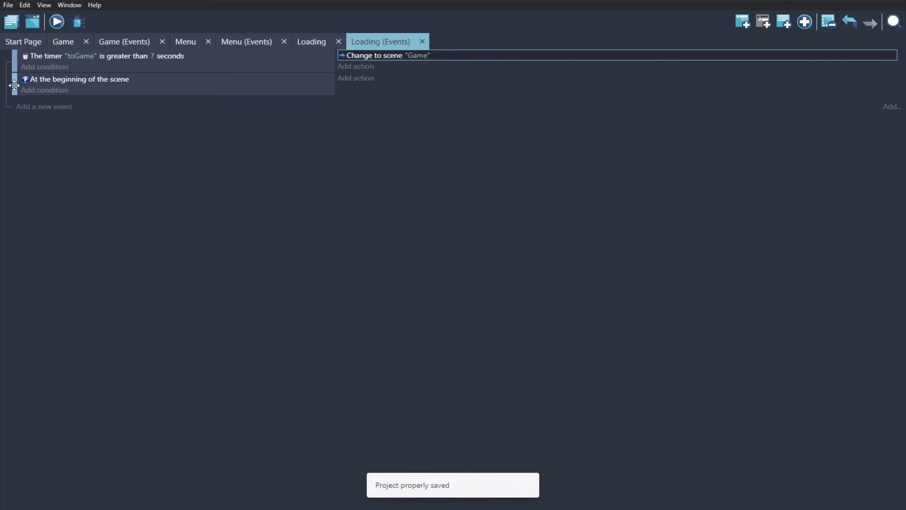
# Step: Set the "toGame" timer condition to 6 seconds and save the project
pyautogui.click(154, 55)
pyautogui.click(227, 175)
pyautogui.hotkey('ctrl', 's')
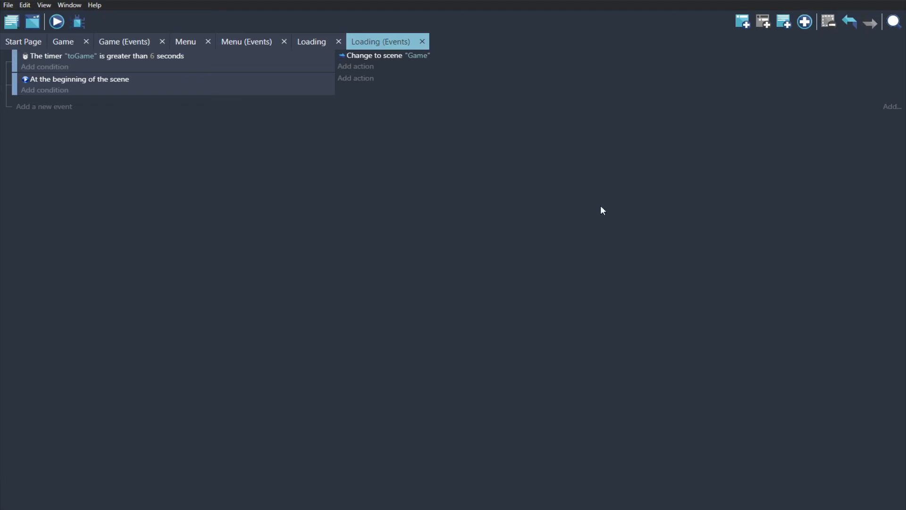
pyautogui.hotkey('ctrl', 's')
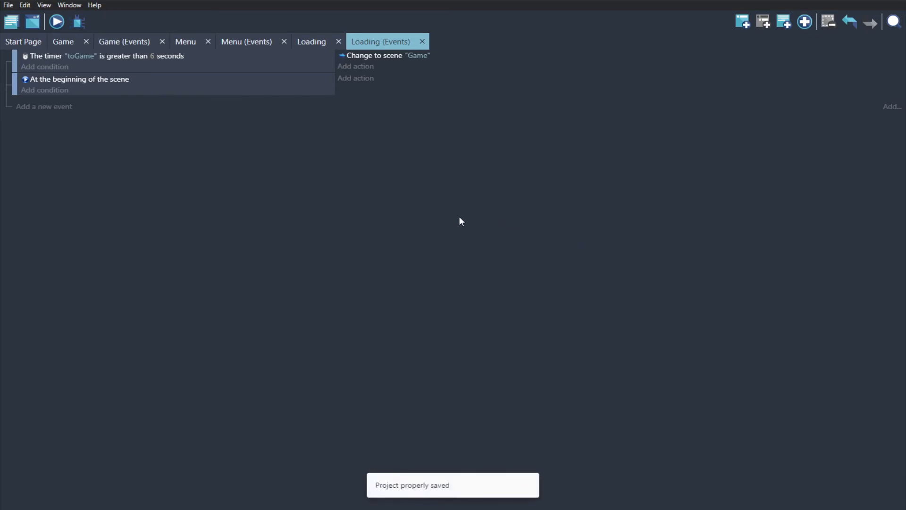
pyautogui.click(304, 40)
pyautogui.click(370, 42)
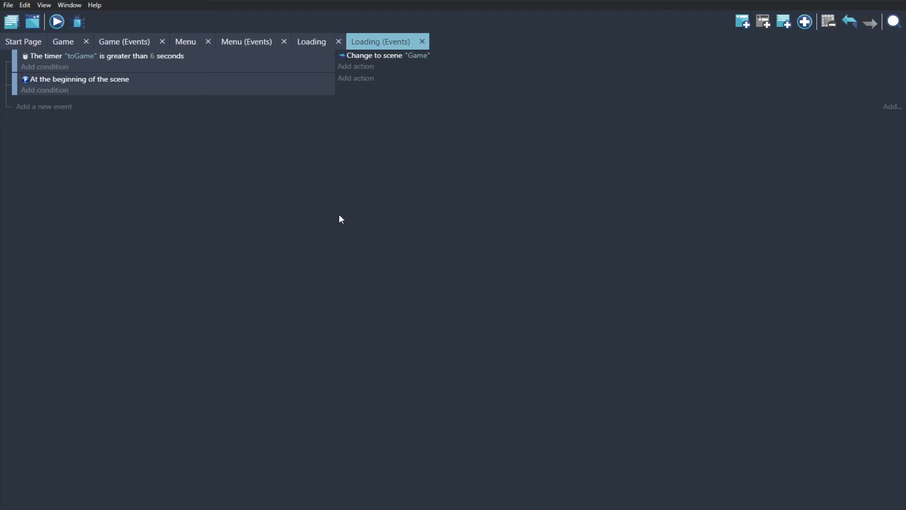
pyautogui.click(23, 106)
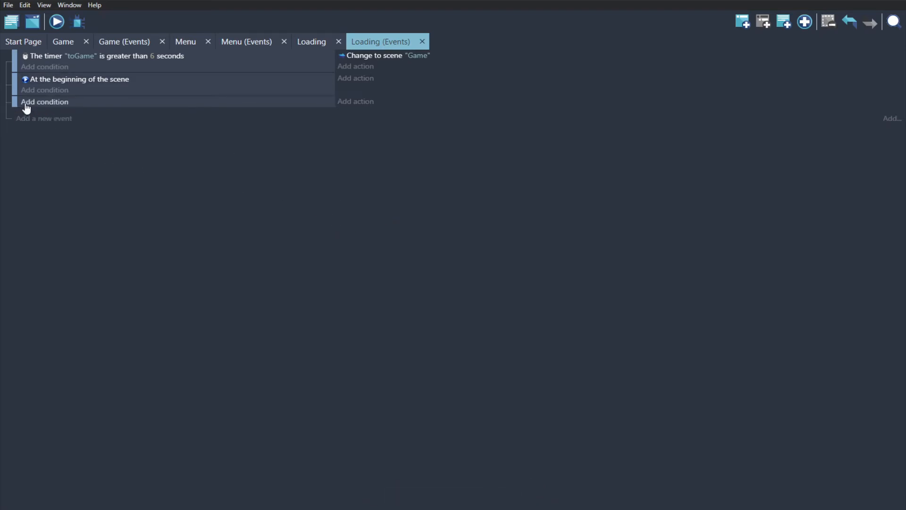
pyautogui.moveTo(15, 101); pyautogui.dragTo(45, 98)
pyautogui.click(47, 103)
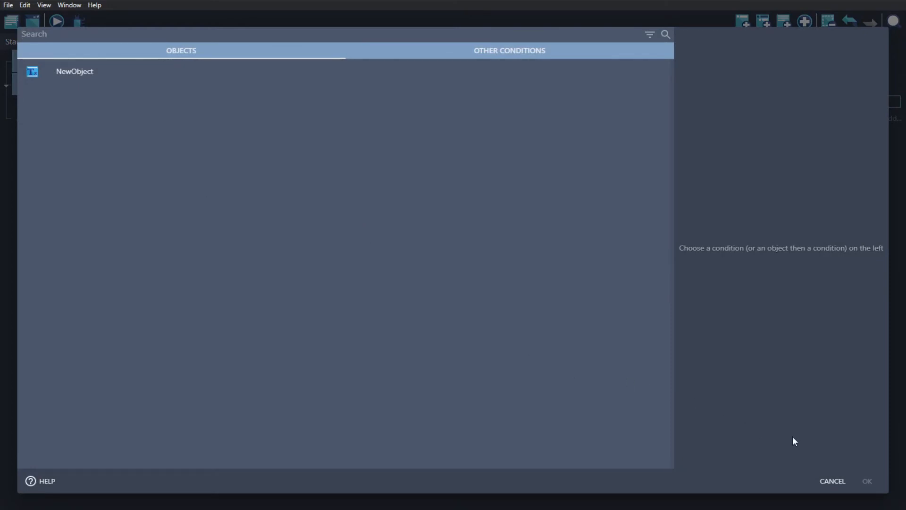
pyautogui.click(834, 480)
pyautogui.press('Delete')
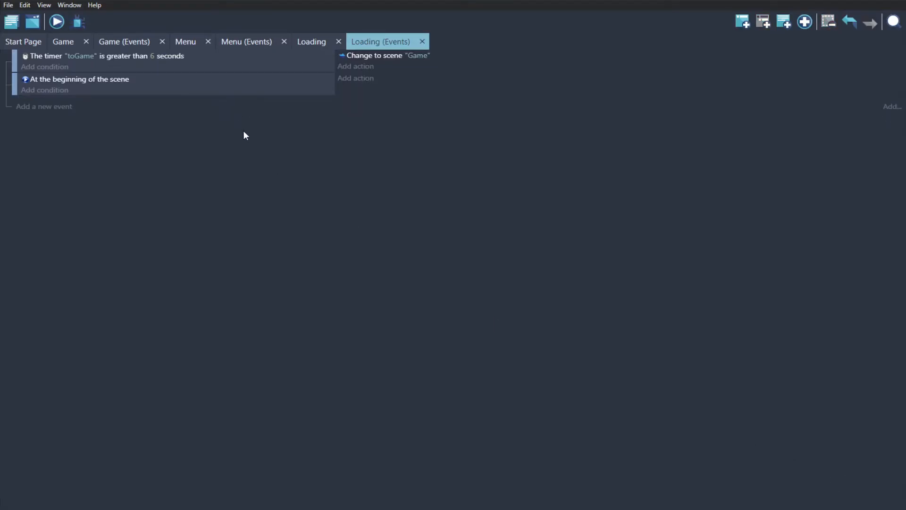
# Step: Start a global variable value action for the "At the beginning of the scene" event, choosing the variable night and the "= (set to)" operator
pyautogui.click(357, 79)
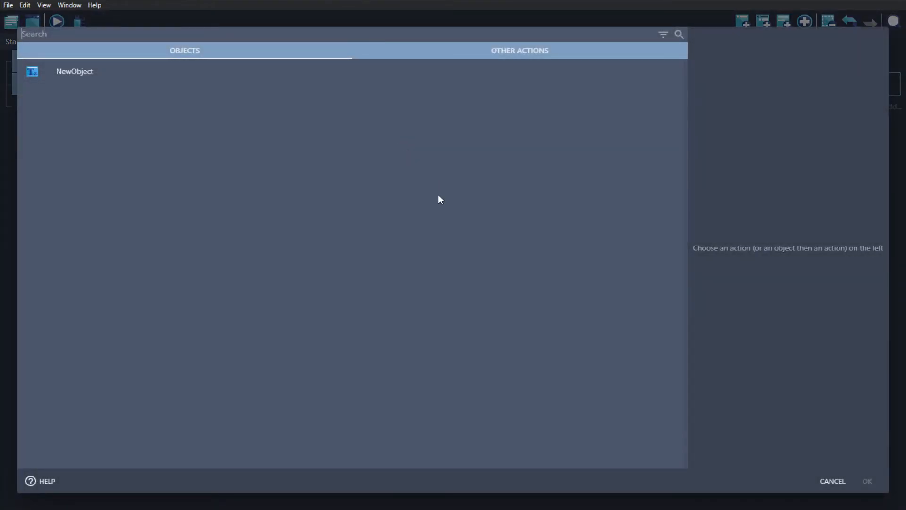
pyautogui.write('global')
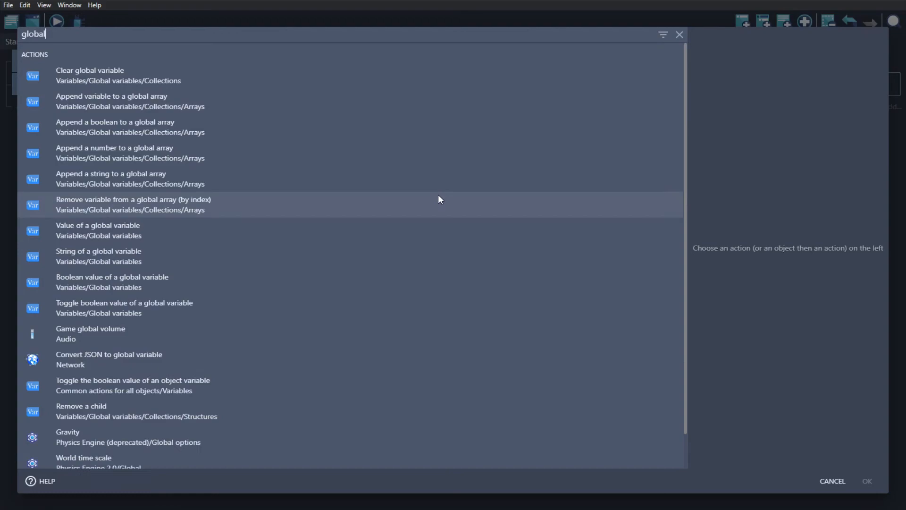
pyautogui.click(217, 240)
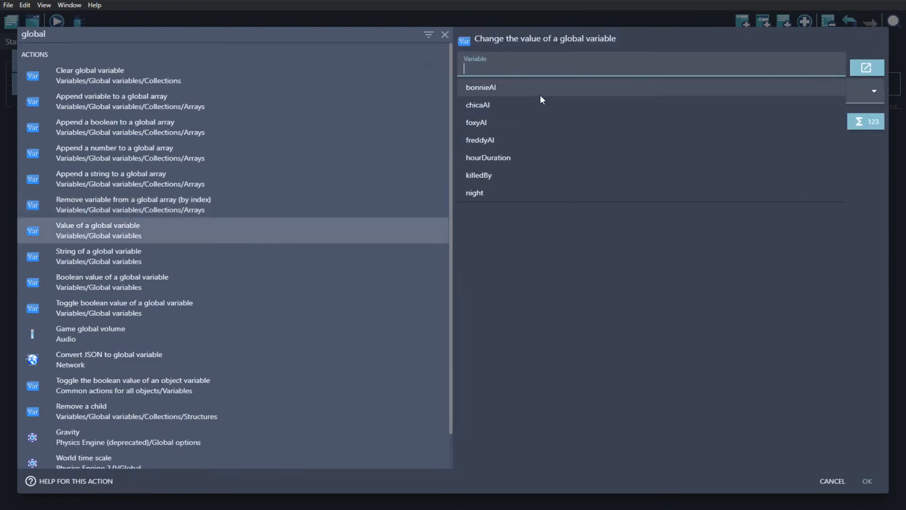
pyautogui.click(524, 193)
pyautogui.click(498, 94)
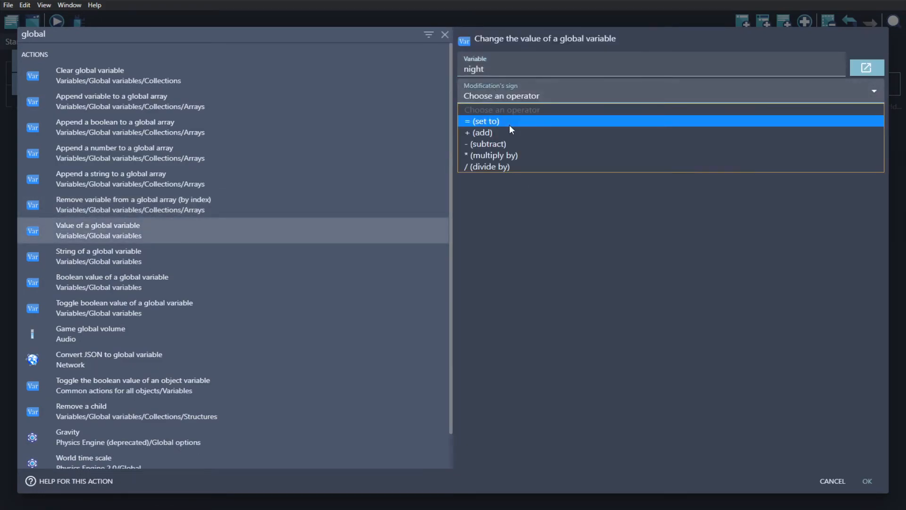
pyautogui.click(508, 119)
# Step: Set the action's value to clamp(GlobalVariable(night),1,8), confirm the action and save the project
pyautogui.write('cl')
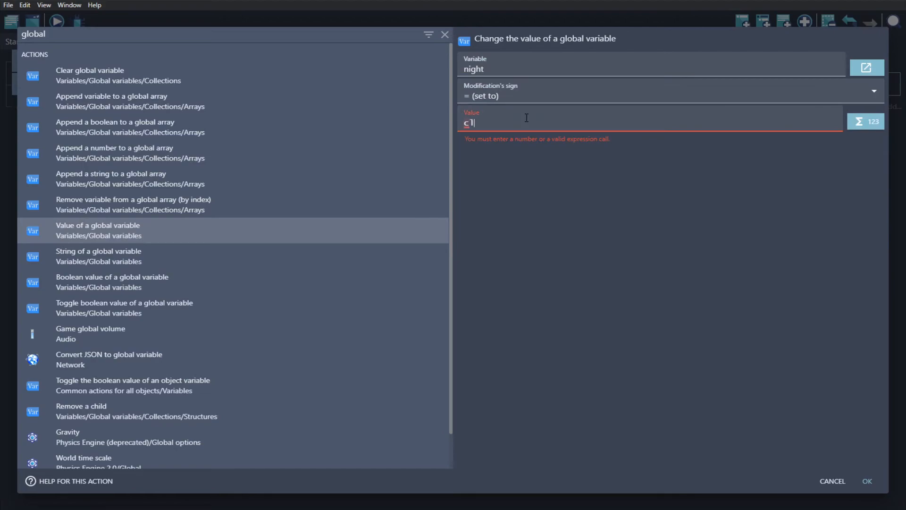
pyautogui.press('Return')
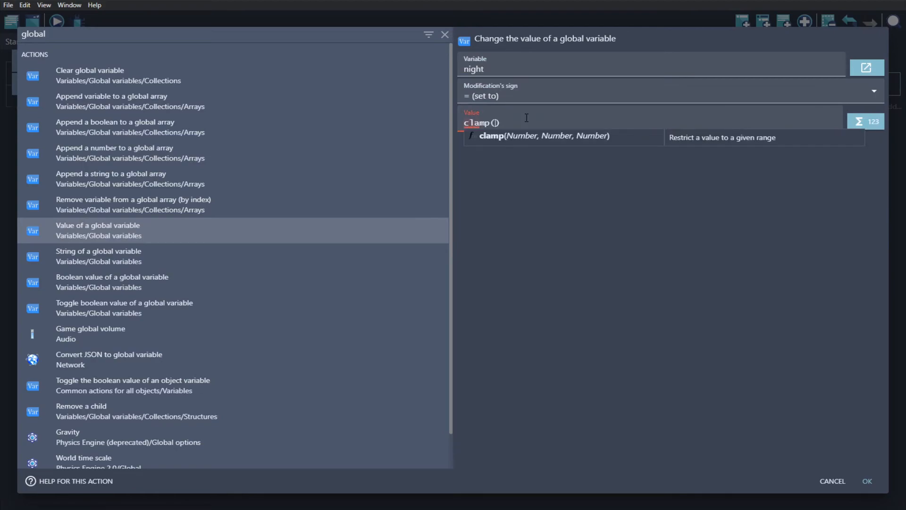
pyautogui.write('glo')
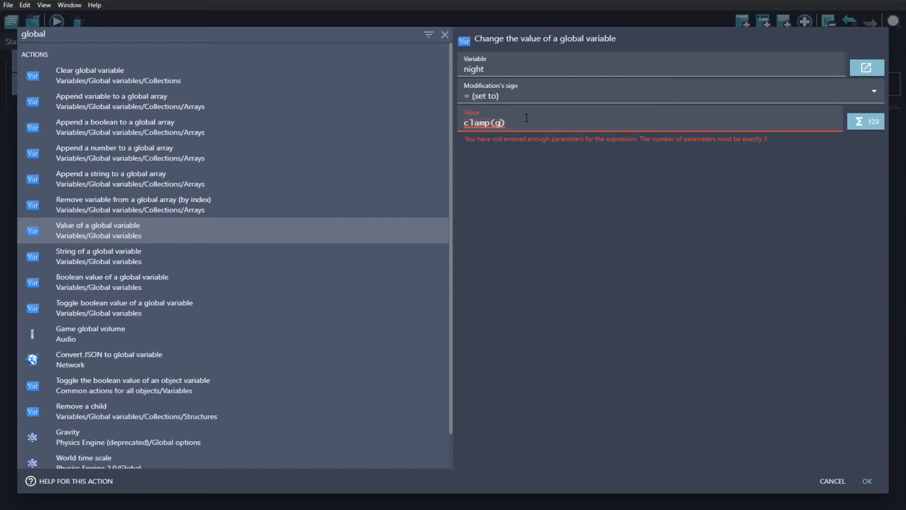
pyautogui.press('Up')
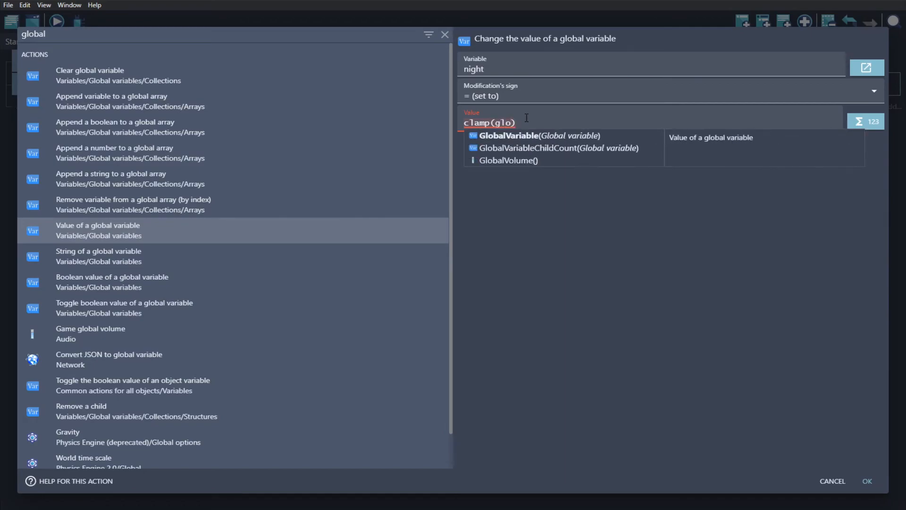
pyautogui.press('Return')
pyautogui.write('night)')
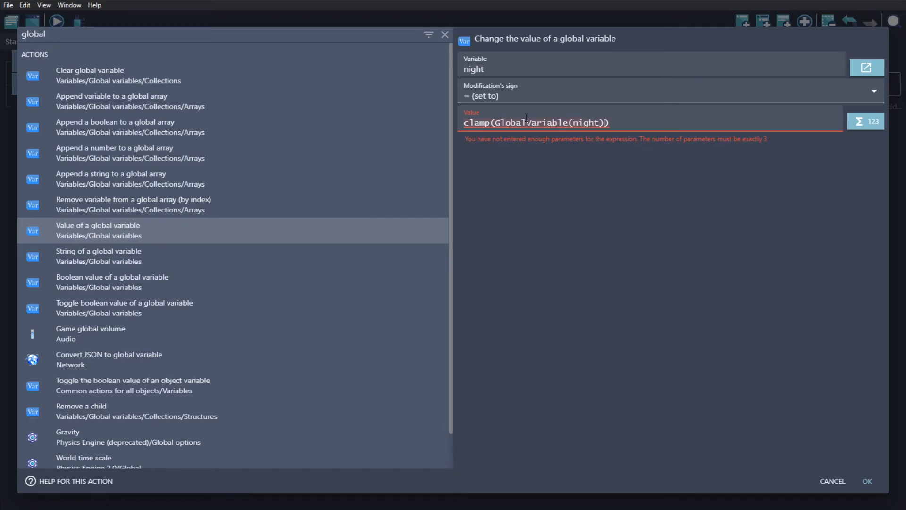
pyautogui.write(',1,8')
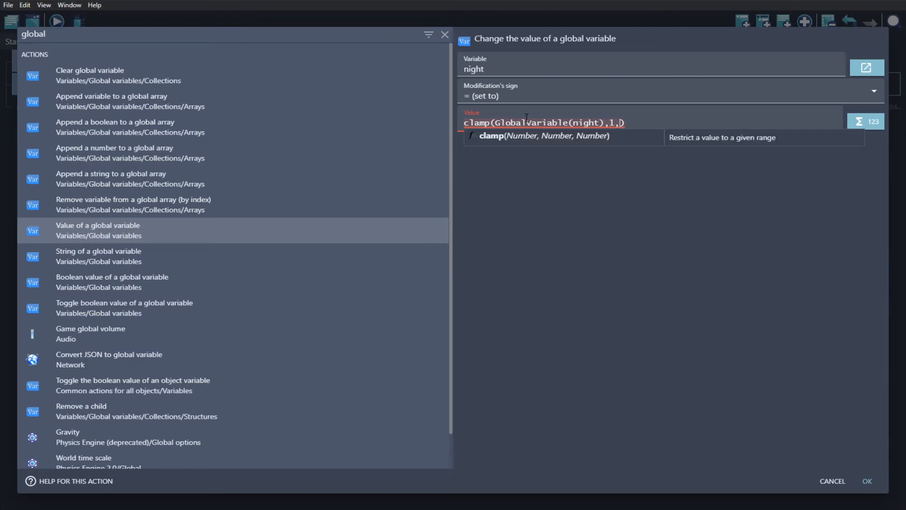
pyautogui.press('Right')
pyautogui.hotkey('ctrl', 's')
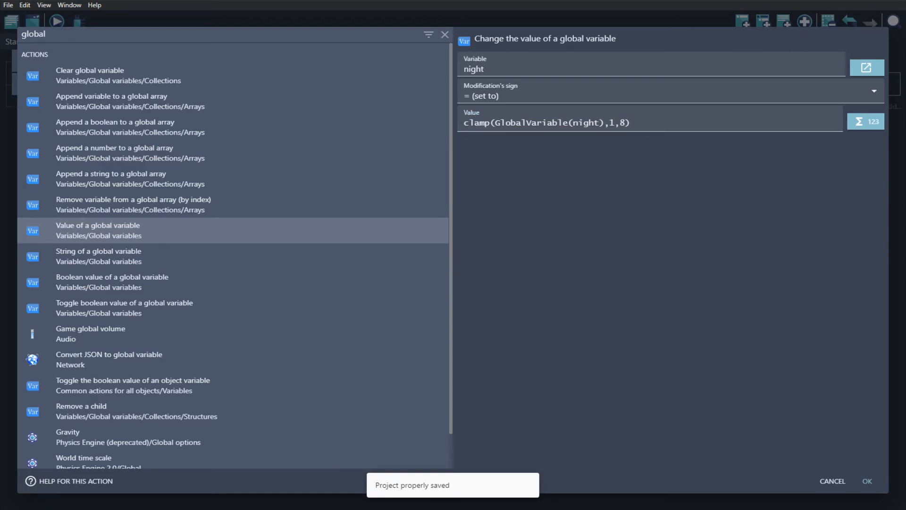
pyautogui.click(598, 122)
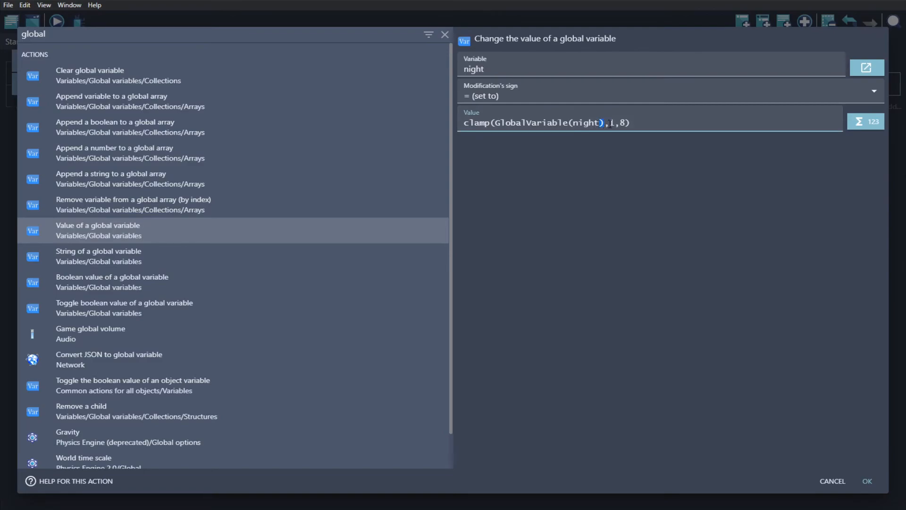
pyautogui.click(632, 123)
pyautogui.click(652, 256)
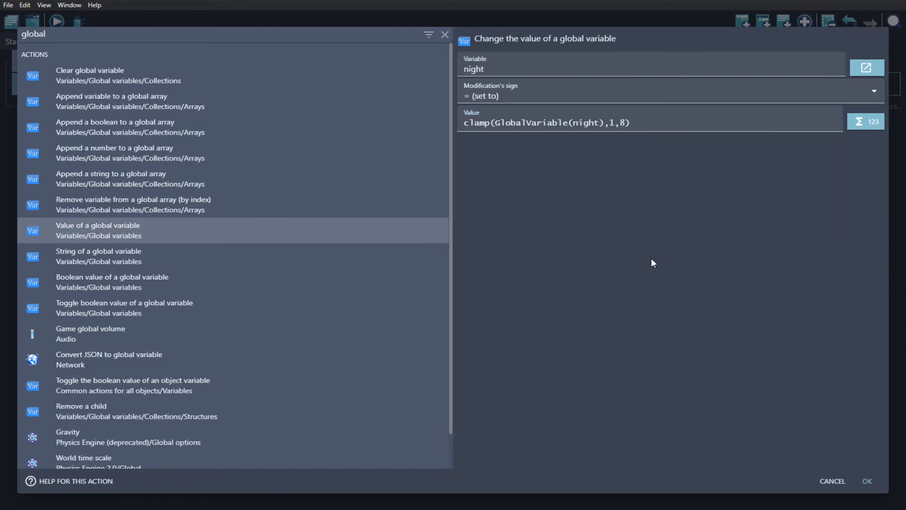
pyautogui.click(862, 485)
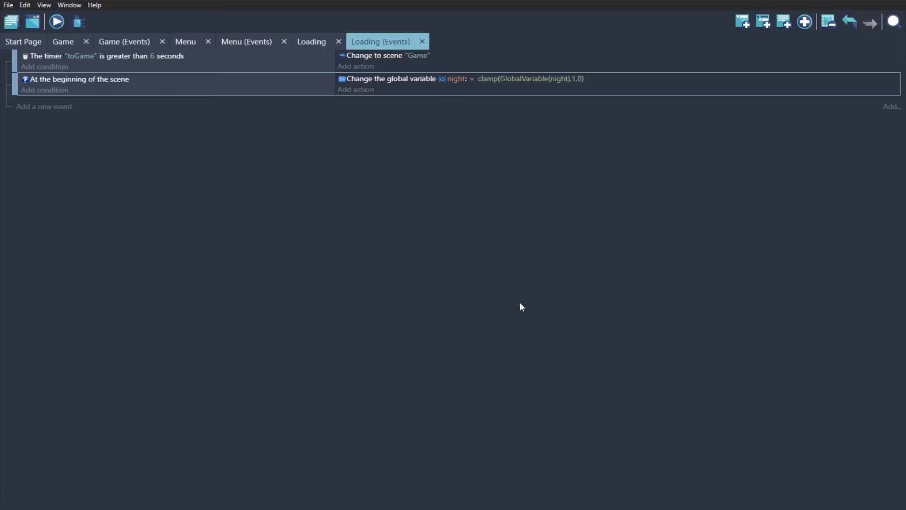
pyautogui.hotkey('ctrl', 's')
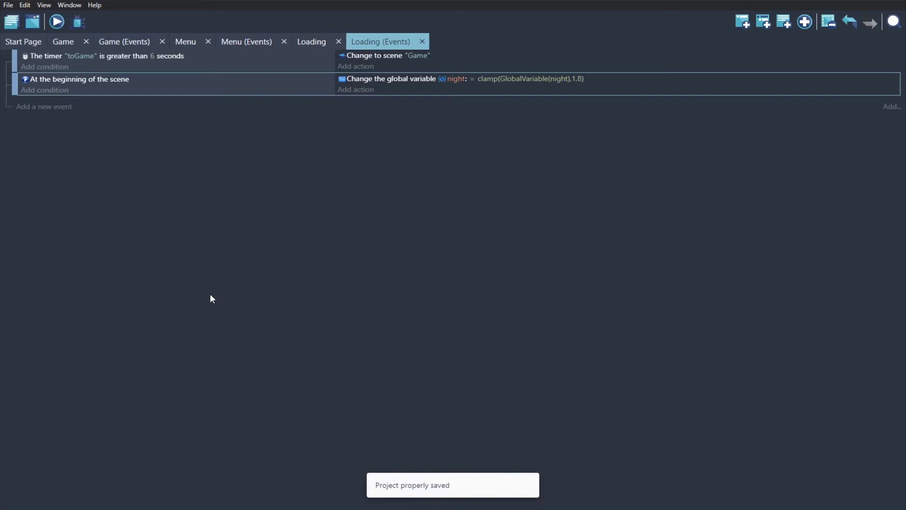
# Step: Add a sub-event under "At the beginning of the scene" with the condition that the global variable night equals 1
pyautogui.click(44, 111)
pyautogui.click(18, 103)
pyautogui.click(38, 99)
pyautogui.write('global')
pyautogui.click(94, 103)
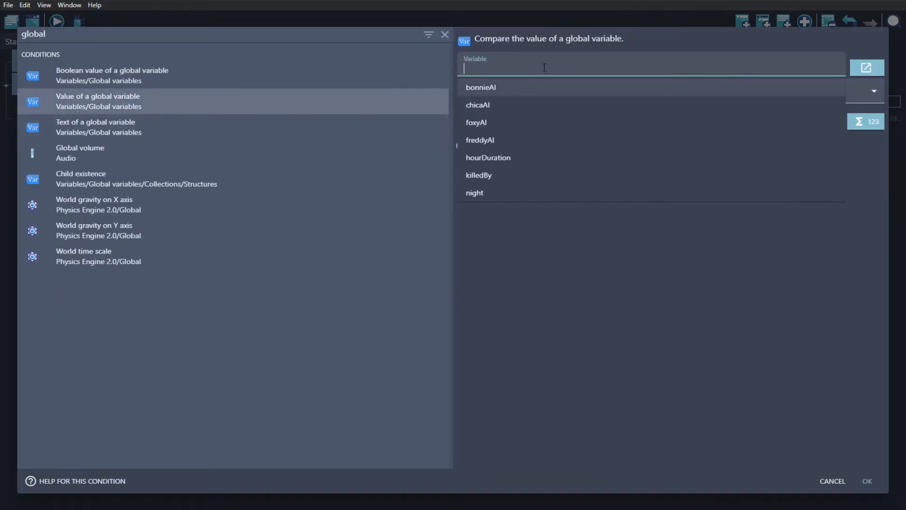
pyautogui.click(517, 192)
pyautogui.click(499, 96)
pyautogui.click(500, 121)
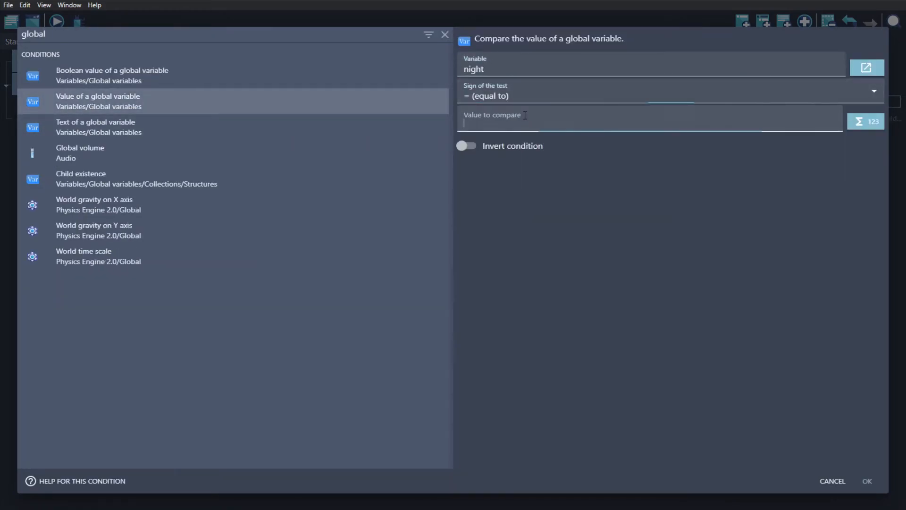
pyautogui.write('1')
pyautogui.hotkey('ctrl', 's')
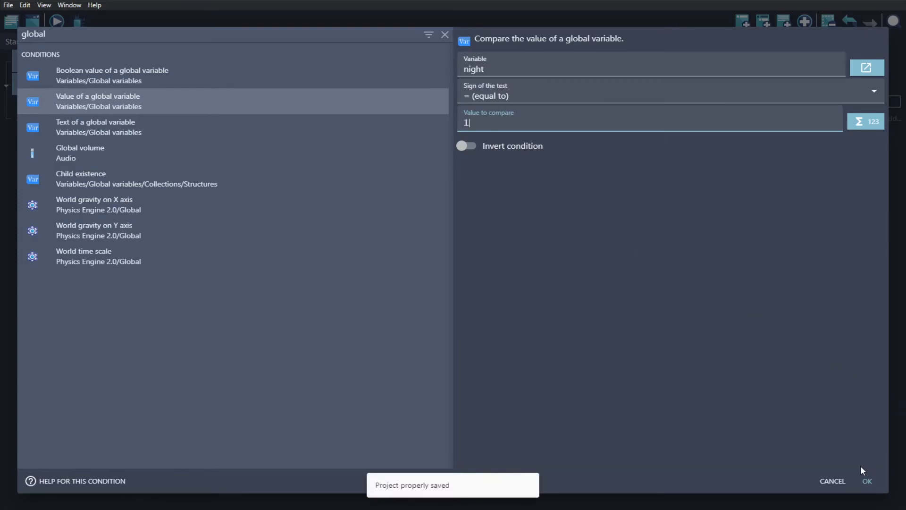
pyautogui.click(867, 480)
# Step: Duplicate the night sub-event with its comparison values set to 2 through 8, and save the project
pyautogui.hotkey('ctrl', 'v')
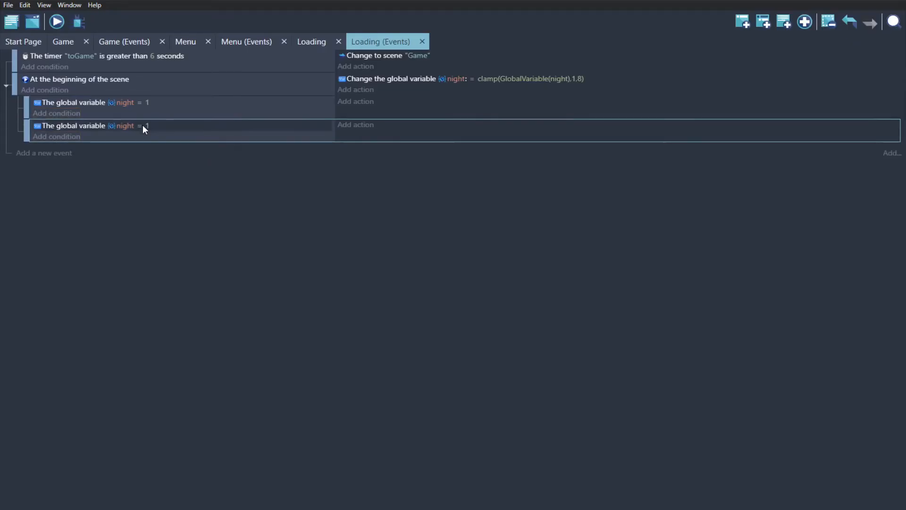
pyautogui.click(147, 127)
pyautogui.write('2')
pyautogui.press('Return')
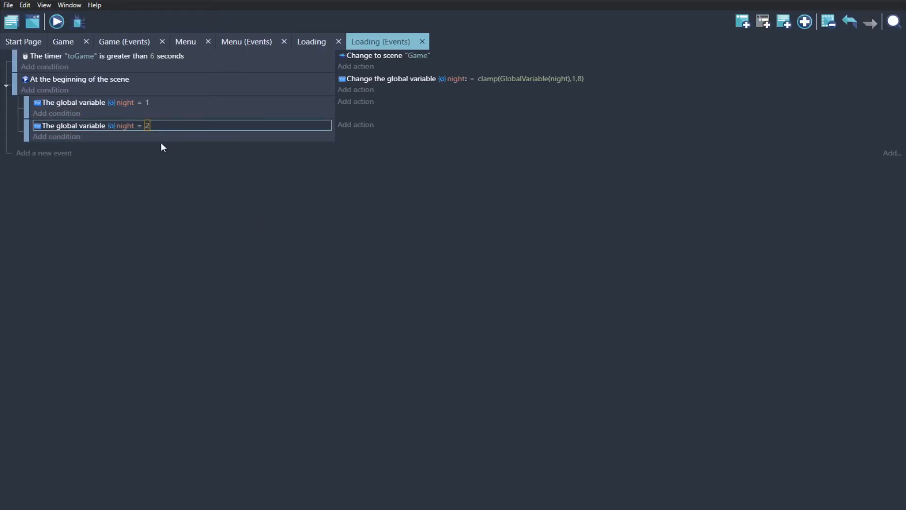
pyautogui.hotkey('ctrl', 'v')
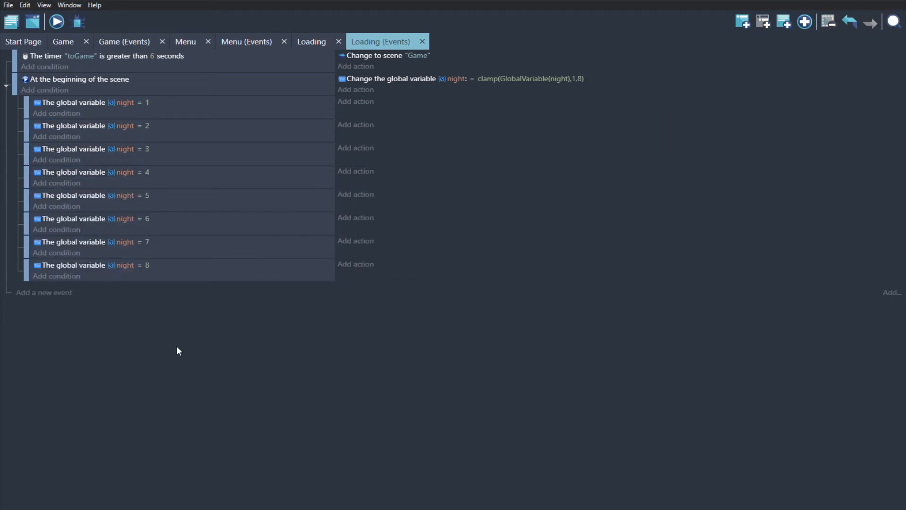
pyautogui.hotkey('ctrl', 's')
# Step: Cut the freddyAI, bonnieAI, chicaAI and foxyAI variable actions from the first event in the Game scene's events
pyautogui.click(144, 42)
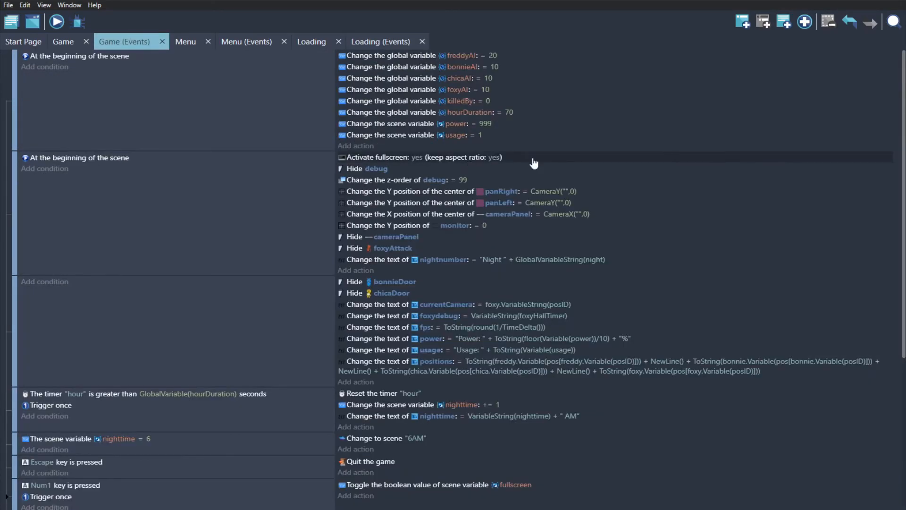
pyautogui.click(525, 55)
pyautogui.keyDown('shift'); pyautogui.click(527, 67); pyautogui.keyUp('shift')
pyautogui.keyDown('shift'); pyautogui.click(527, 77); pyautogui.keyUp('shift')
pyautogui.keyDown('shift'); pyautogui.click(527, 89); pyautogui.keyUp('shift')
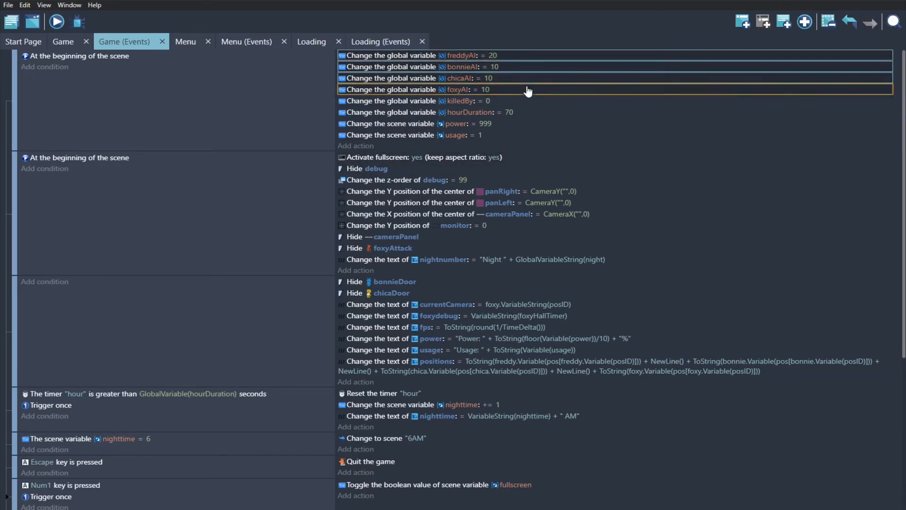
pyautogui.press('Delete')
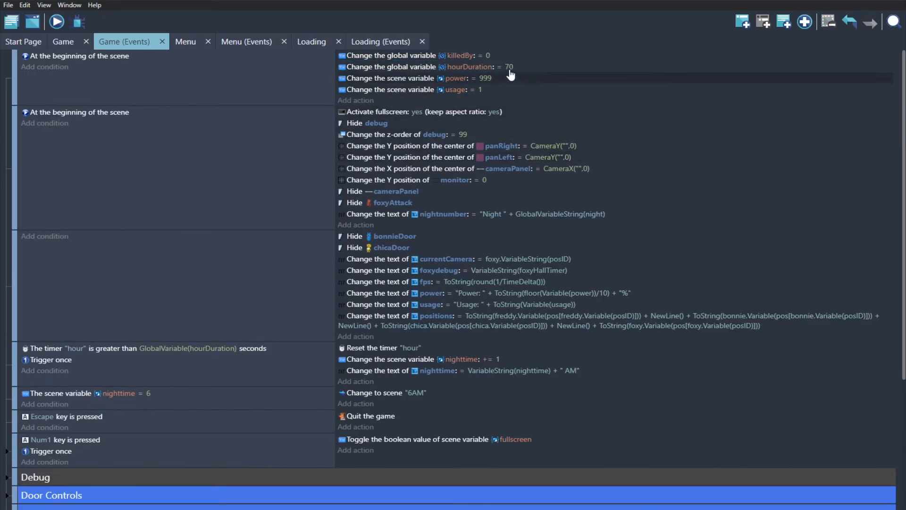
# Step: Paste the four AI variable actions into the night 1, 2 and 3 sub-events of the Loading scene
pyautogui.click(390, 43)
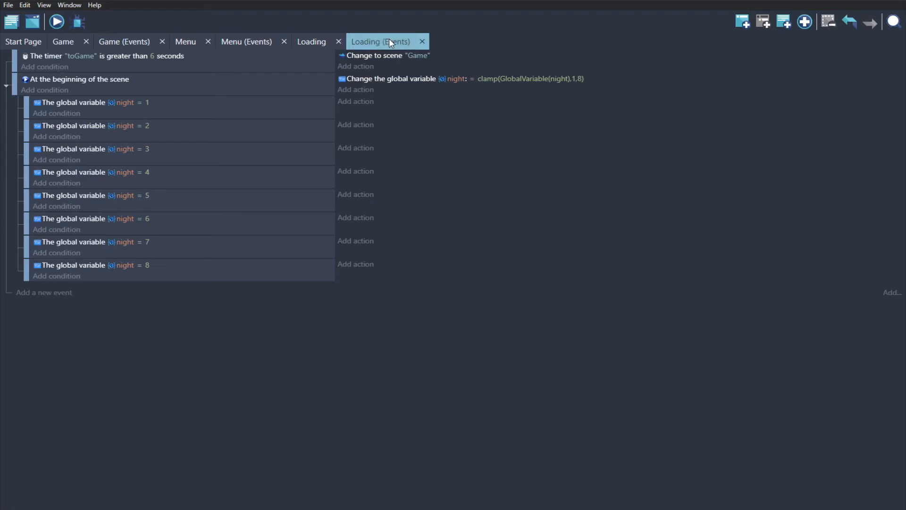
pyautogui.click(372, 102)
pyautogui.hotkey('ctrl', 'v')
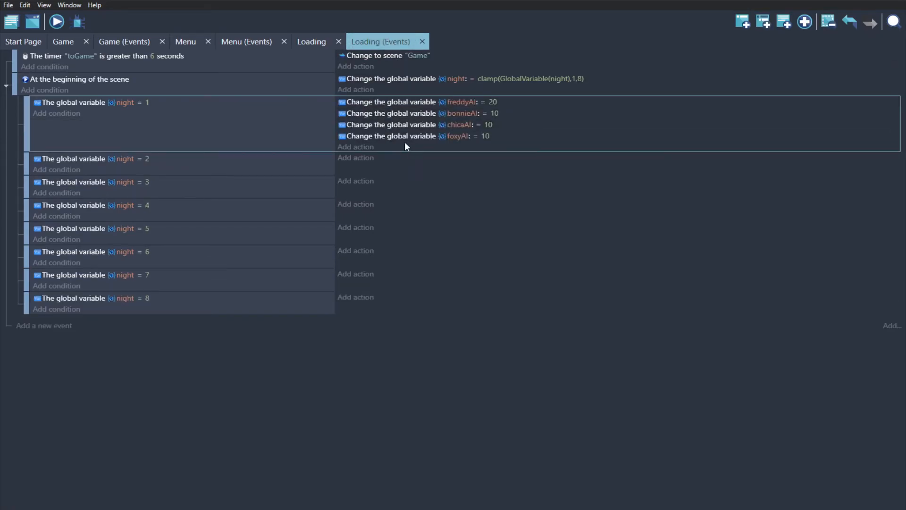
pyautogui.click(380, 157)
pyautogui.hotkey('ctrl', 'v')
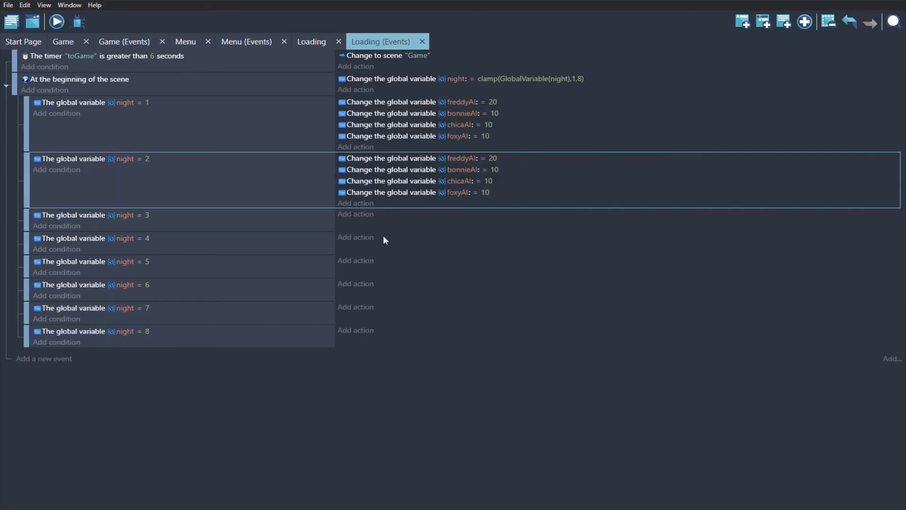
pyautogui.click(384, 217)
pyautogui.hotkey('ctrl', 'v')
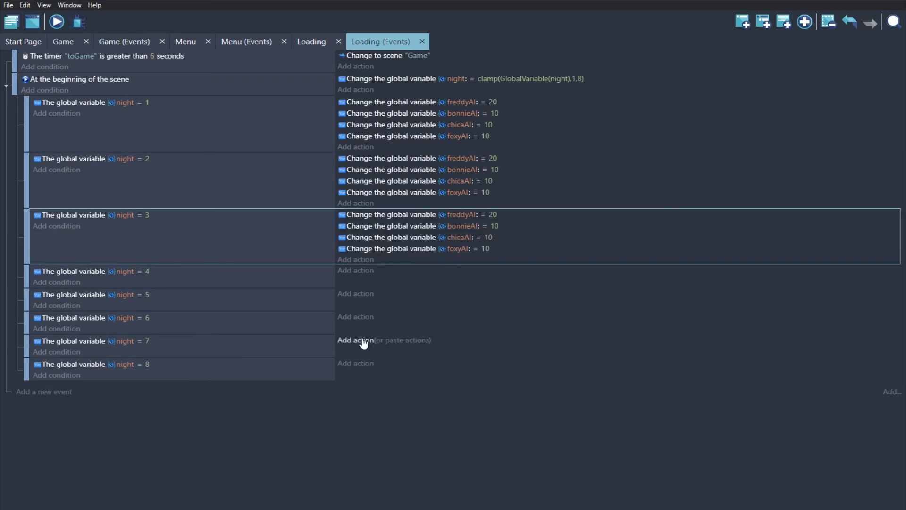
# Step: Paste the four AI variable actions into the night 4 through 8 sub-events as well, and save the project
pyautogui.click(390, 367)
pyautogui.hotkey('ctrl', 'v')
pyautogui.click(393, 344)
pyautogui.hotkey('ctrl', 'v')
pyautogui.click(389, 317)
pyautogui.hotkey('ctrl', 'v')
pyautogui.click(384, 295)
pyautogui.hotkey('ctrl', 'v')
pyautogui.click(380, 271)
pyautogui.hotkey('ctrl', 'v')
pyautogui.scroll(-3, 67, 282)
pyautogui.hotkey('ctrl', 's')
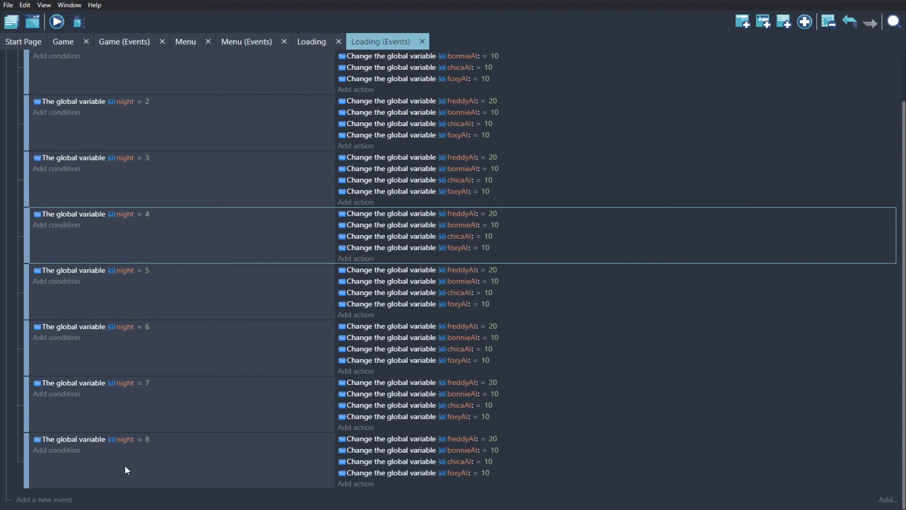
# Step: Delete the sub-event for night 8 and save the project
pyautogui.click(386, 442)
pyautogui.click(290, 448)
pyautogui.press('Delete')
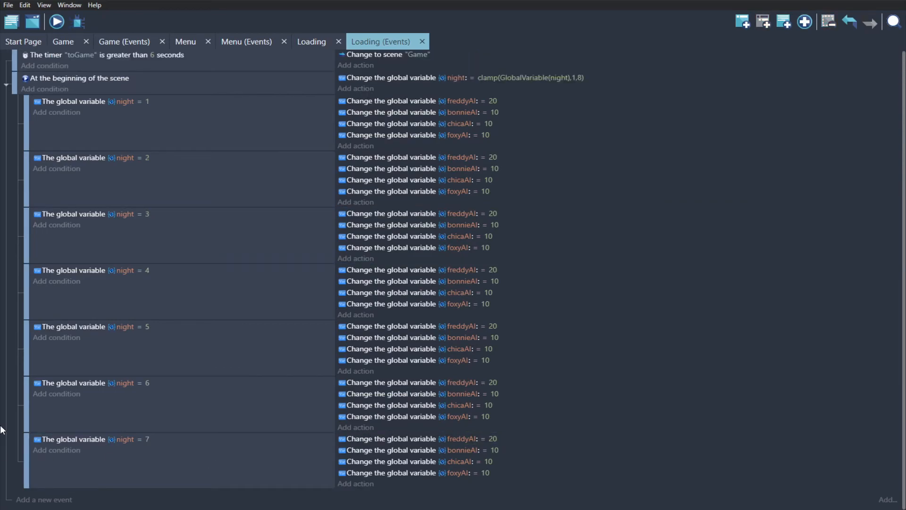
pyautogui.hotkey('ctrl', 's')
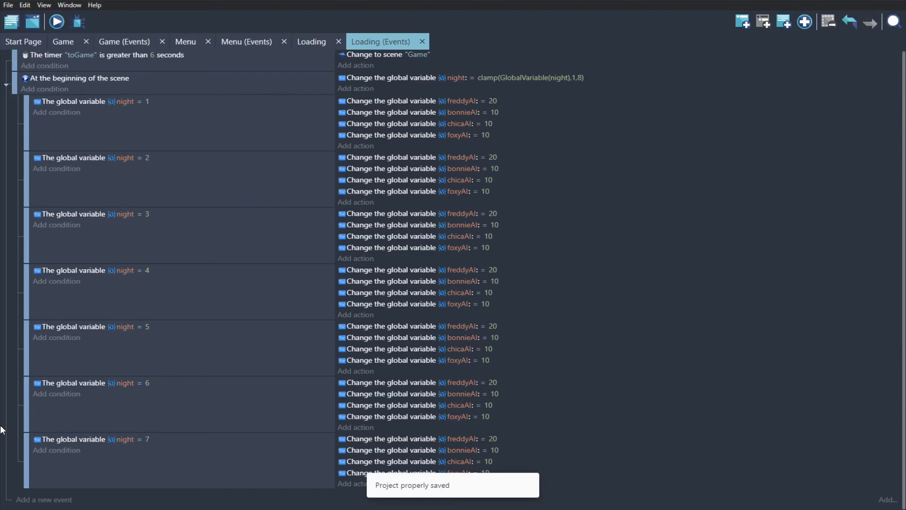
# Step: Delete the night 7 sub-event and bring back a night 8 sub-event with all four AI values at 20
pyautogui.click(48, 456)
pyautogui.press('Delete')
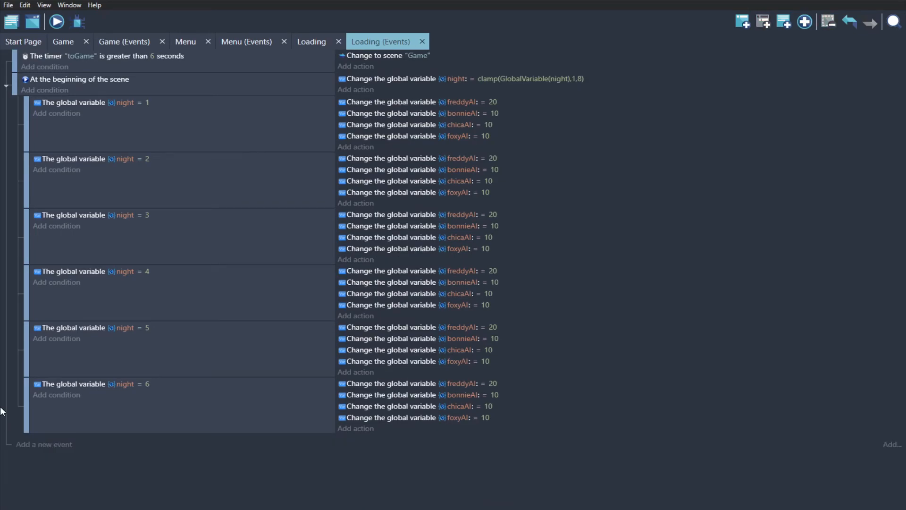
pyautogui.hotkey('ctrl', 's')
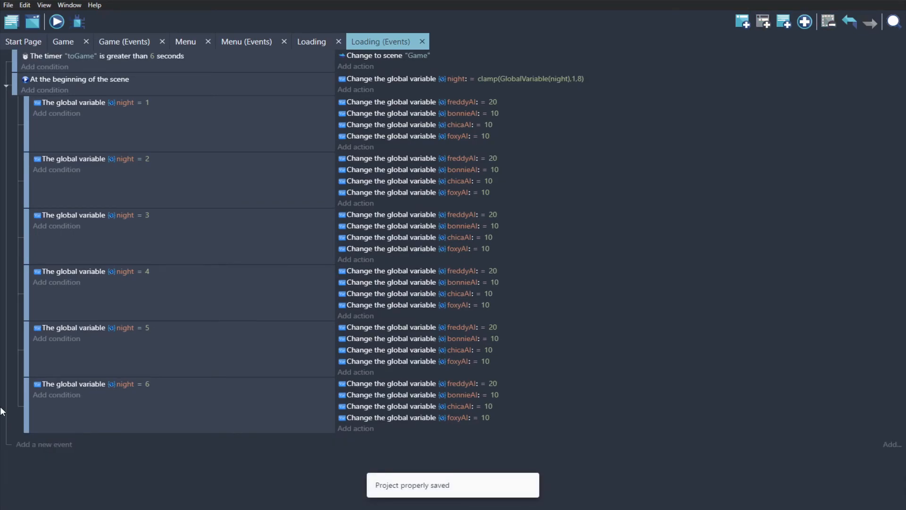
pyautogui.hotkey('ctrl', 'z')
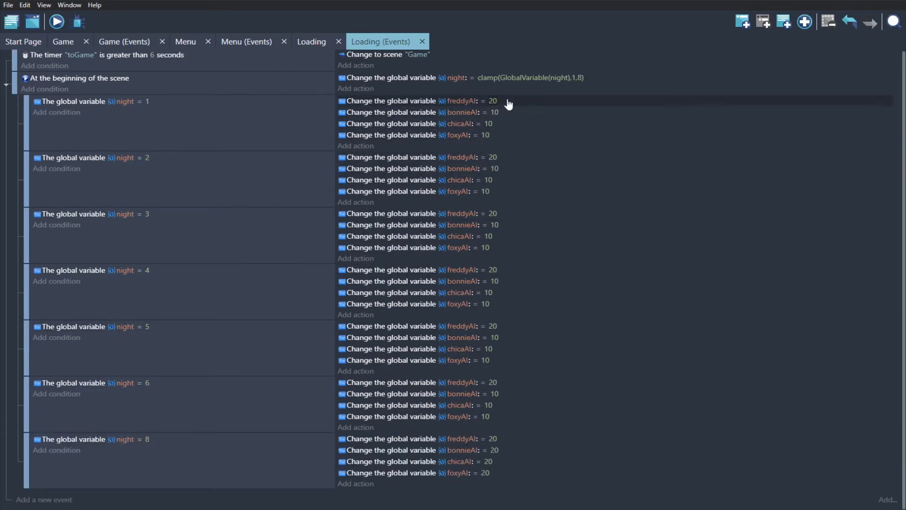
# Step: Set freddyAI to 0 for nights 1 and 2, 1 for night 3 and 2 for night 4
pyautogui.click(489, 100)
pyautogui.write('0')
pyautogui.press('Return')
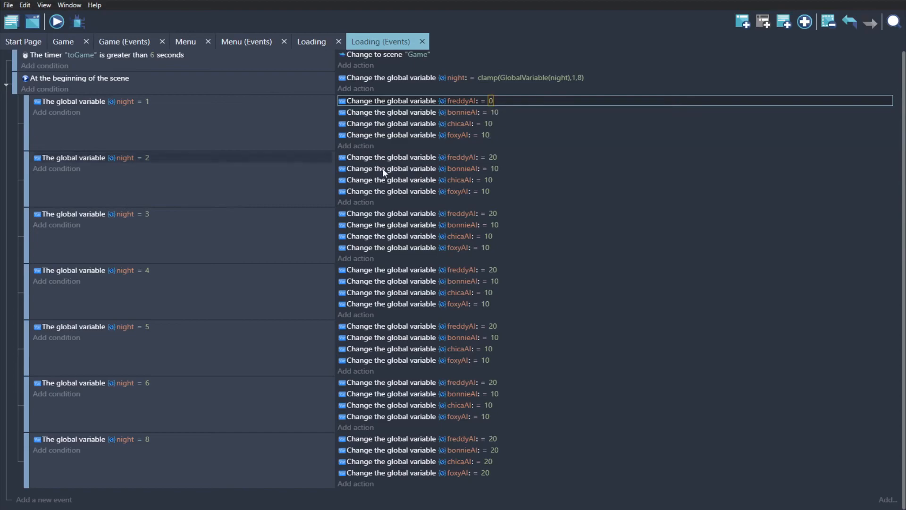
pyautogui.click(492, 157)
pyautogui.write('0')
pyautogui.press('Return')
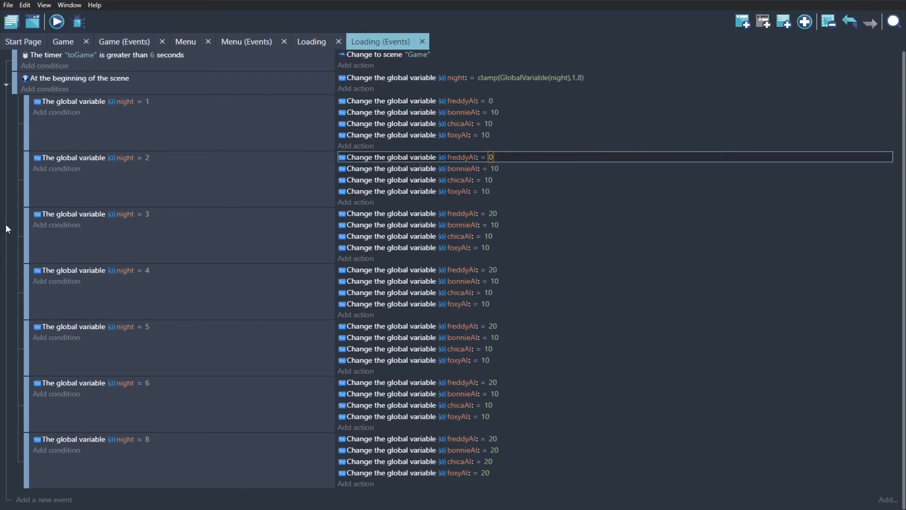
pyautogui.click(493, 213)
pyautogui.write('1')
pyautogui.press('Return')
pyautogui.click(493, 271)
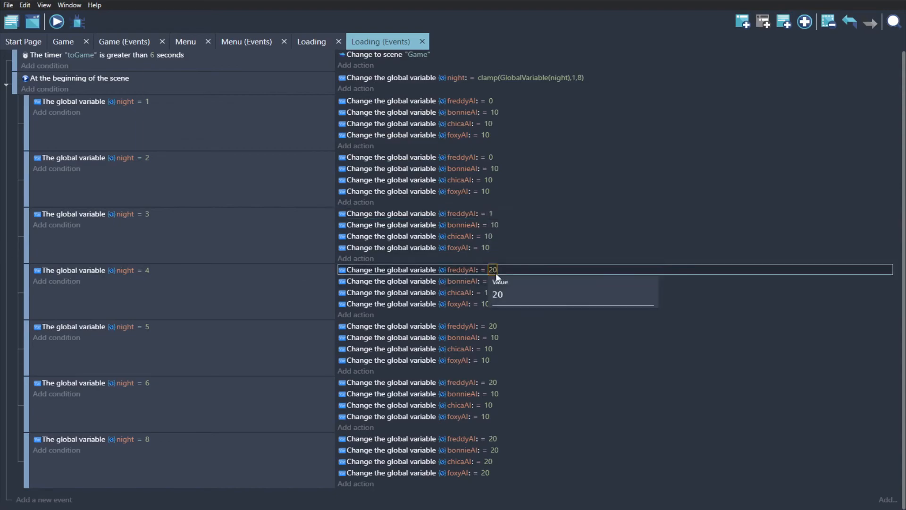
pyautogui.write('2')
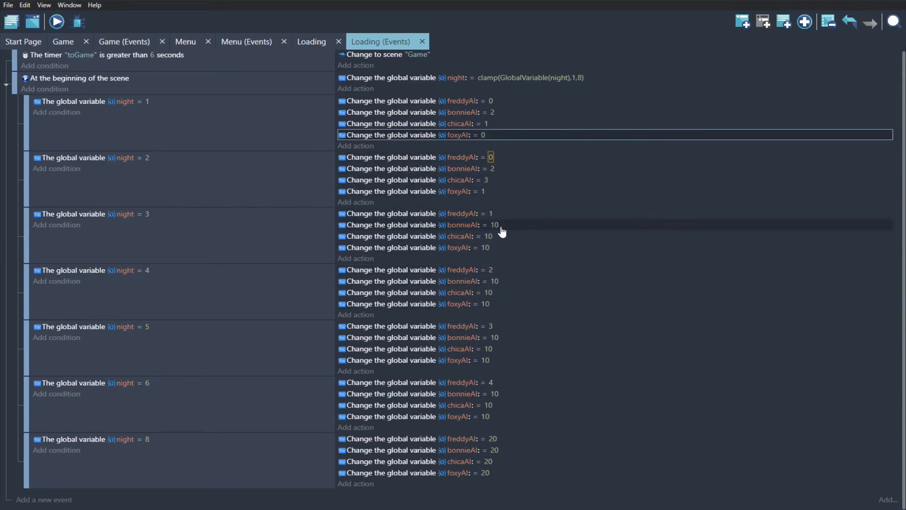
# Step: Set chicaAI to 4 for night 3, and set that night's bonnieAI first to 4 and finally to 0
pyautogui.click(502, 229)
pyautogui.write('4')
pyautogui.press('Return')
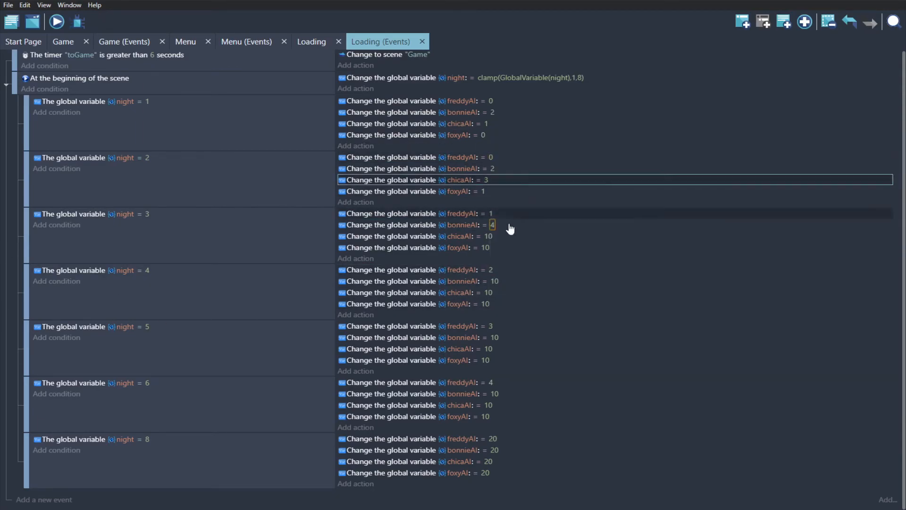
pyautogui.click(488, 236)
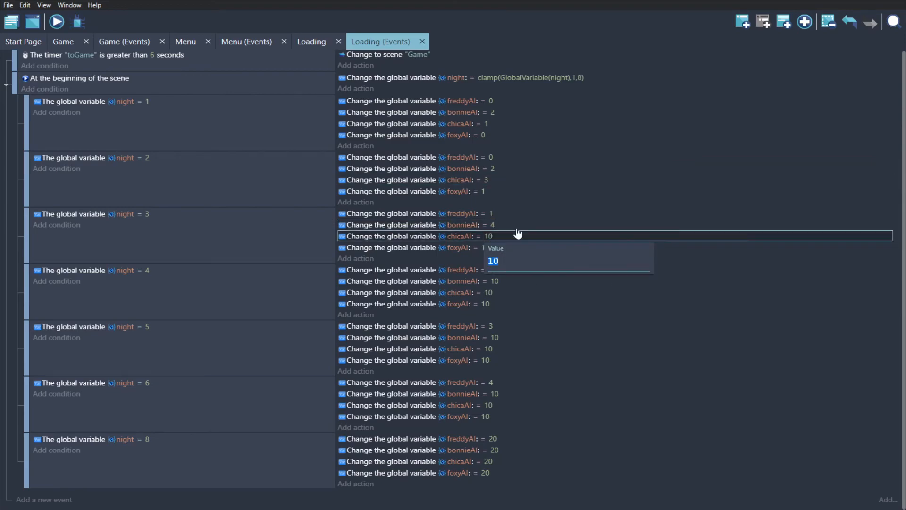
pyautogui.write('4')
pyautogui.press('Return')
pyautogui.click(492, 225)
pyautogui.write('0')
pyautogui.press('Return')
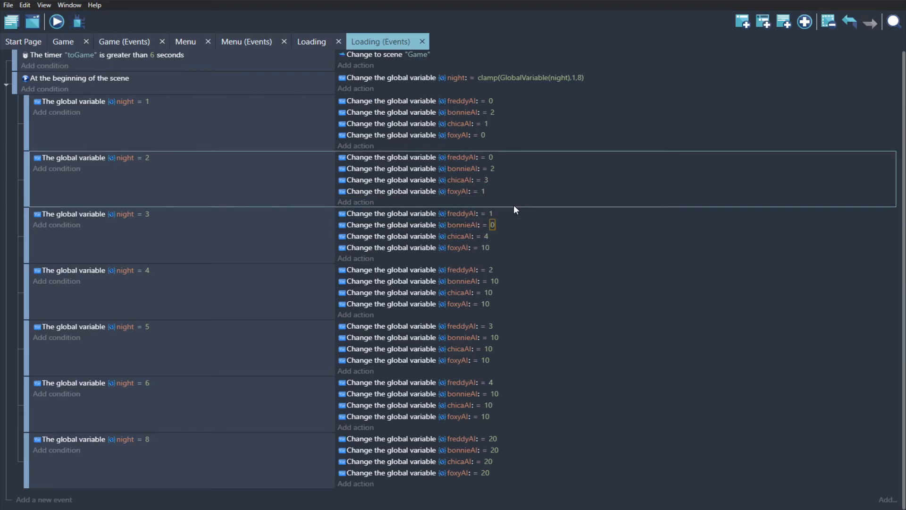
# Step: Set bonnieAI to 3 and chicaAI to 2 in the night 2 sub-event
pyautogui.click(492, 169)
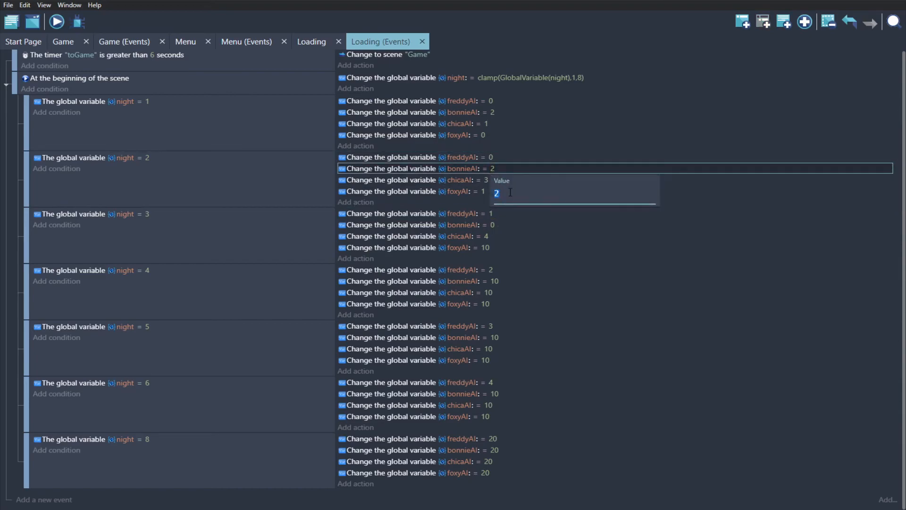
pyautogui.write('3')
pyautogui.press('Return')
pyautogui.click(487, 180)
pyautogui.write('2')
pyautogui.press('Return')
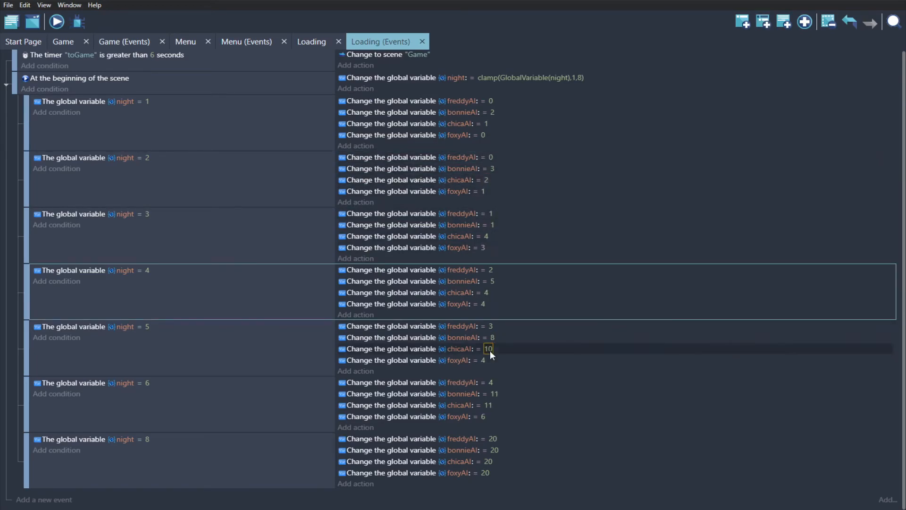
# Step: Set chicaAI to 7 in the night 5 sub-event and save the project
pyautogui.click(489, 349)
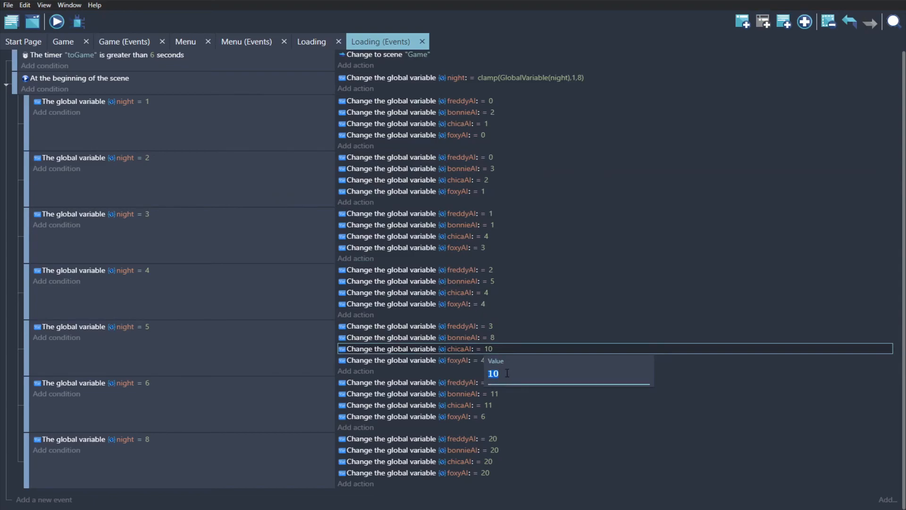
pyautogui.write('7')
pyautogui.click(513, 310)
pyautogui.hotkey('ctrl', 's')
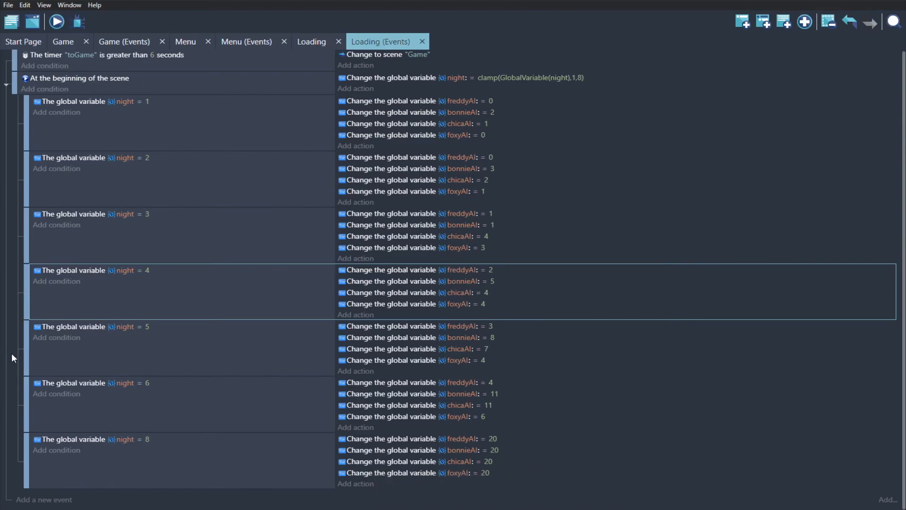
pyautogui.hotkey('ctrl', 's')
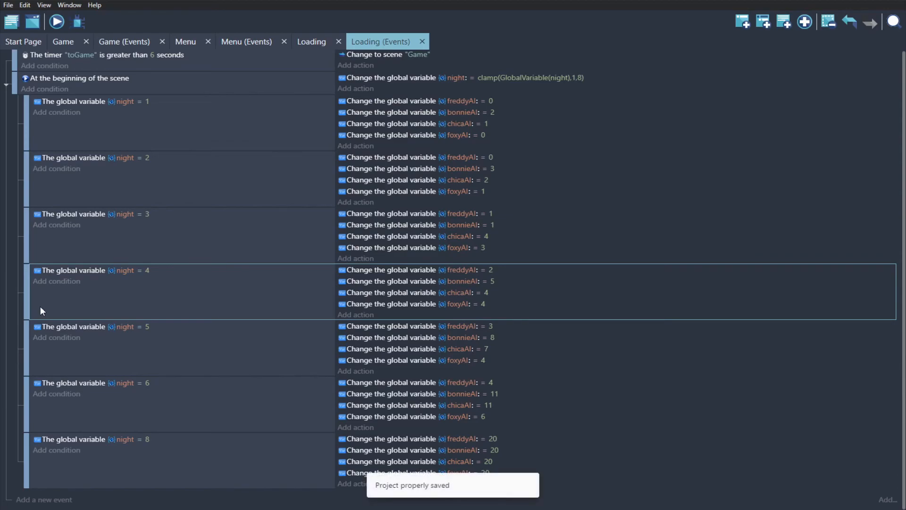
# Step: Look over the Game scene's events, then close the Menu and Loading event sheets
pyautogui.click(124, 42)
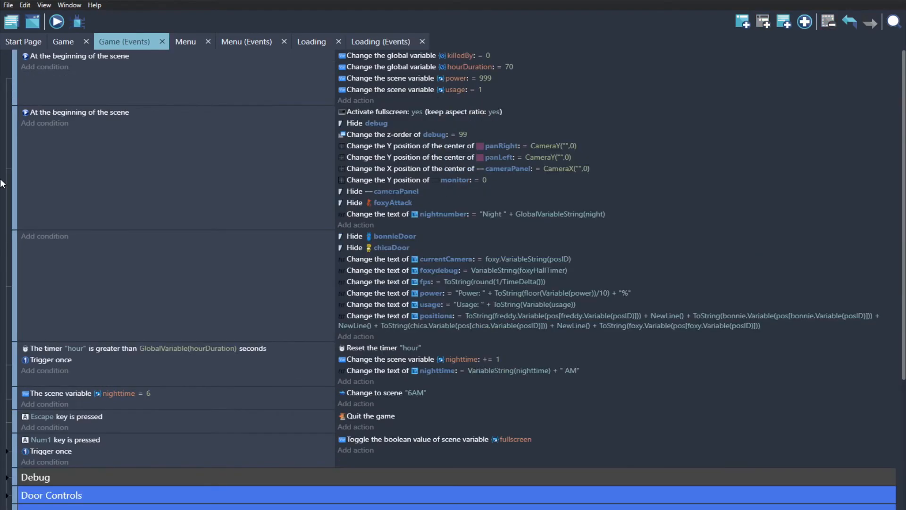
pyautogui.click(246, 47)
pyautogui.click(307, 40)
pyautogui.click(277, 40)
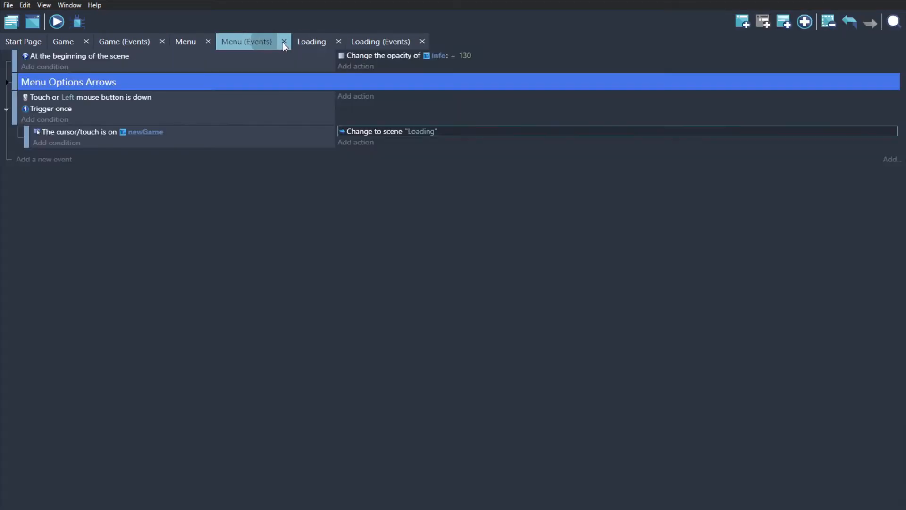
pyautogui.click(284, 42)
pyautogui.click(248, 41)
pyautogui.click(287, 41)
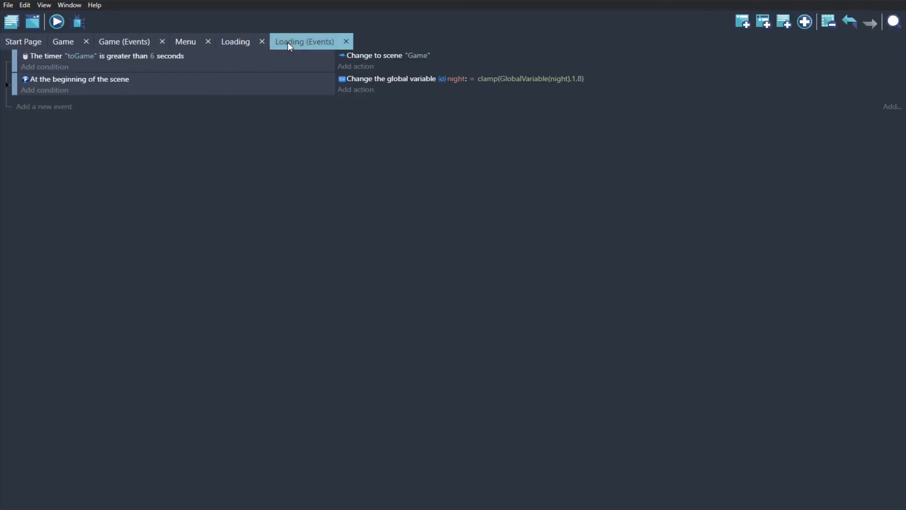
pyautogui.click(346, 41)
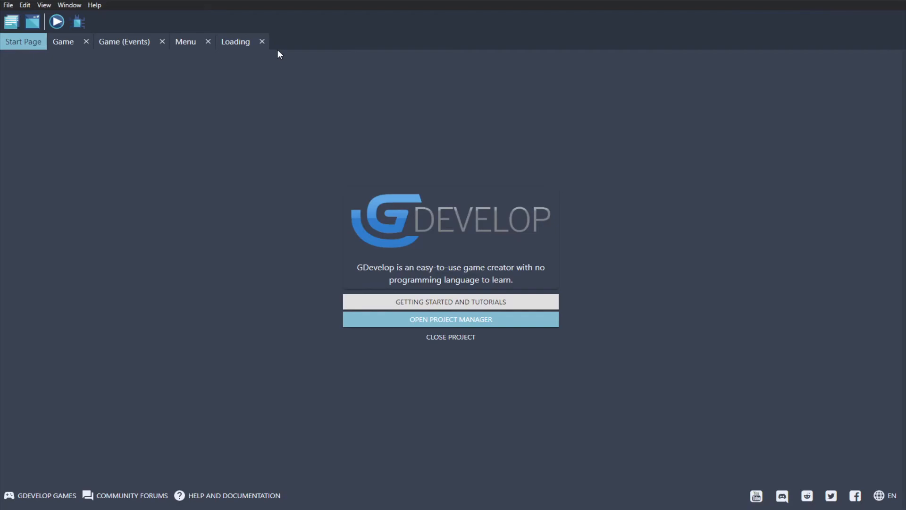
# Step: Add a text object named night with the DigitalDisco[1].ttf font to the Loading scene
pyautogui.click(254, 43)
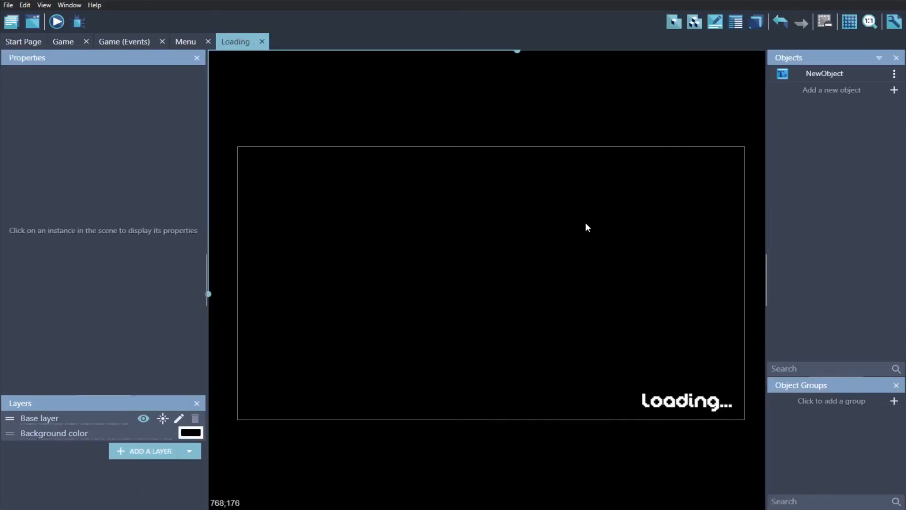
pyautogui.click(832, 90)
pyautogui.click(339, 150)
pyautogui.click(582, 76)
pyautogui.click(502, 119)
pyautogui.doubleClick(286, 64)
pyautogui.write('night')
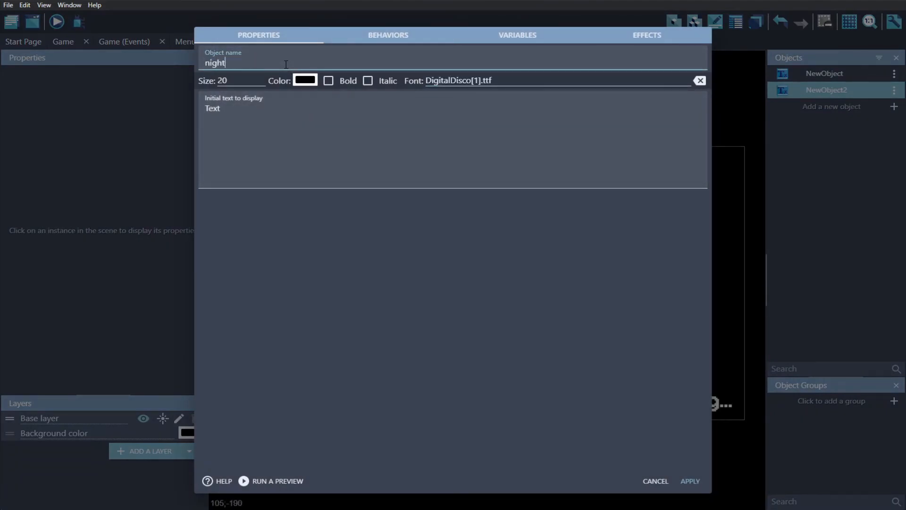
# Step: Colour the night text white, add a second line "asdf" to its initial text, and save and apply the changes
pyautogui.click(305, 80)
pyautogui.moveTo(318, 112); pyautogui.dragTo(295, 76)
pyautogui.click(237, 122)
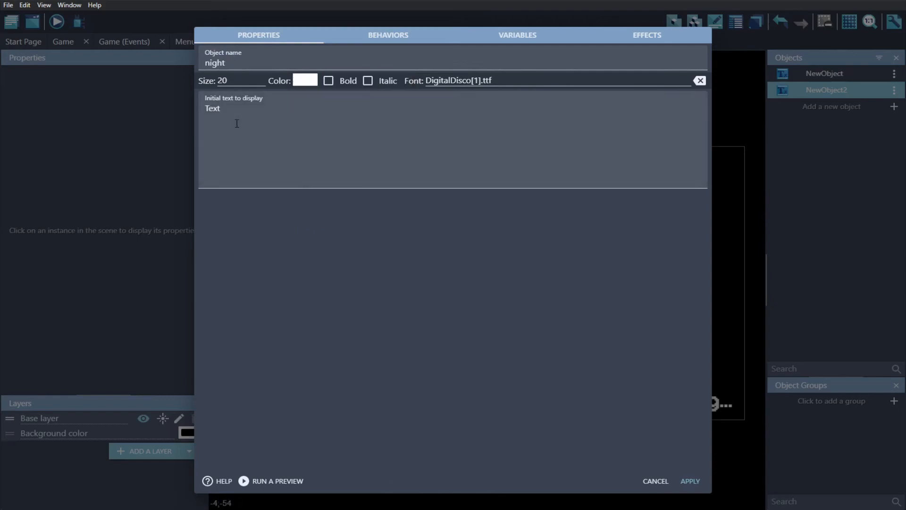
pyautogui.doubleClick(258, 126)
pyautogui.click(257, 118)
pyautogui.press('Return')
pyautogui.write('asdf')
pyautogui.hotkey('ctrl', 's')
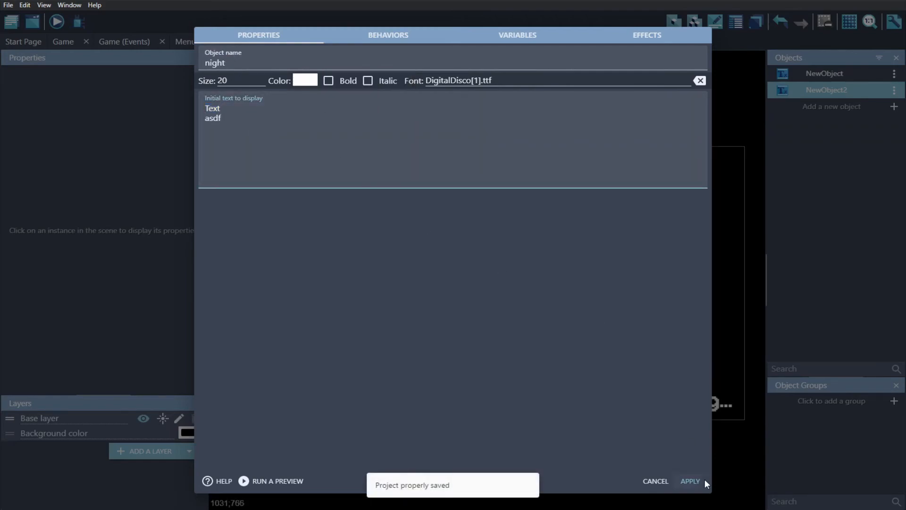
pyautogui.click(701, 481)
pyautogui.moveTo(831, 77); pyautogui.dragTo(390, 225)
pyautogui.doubleClick(424, 229)
pyautogui.click(689, 481)
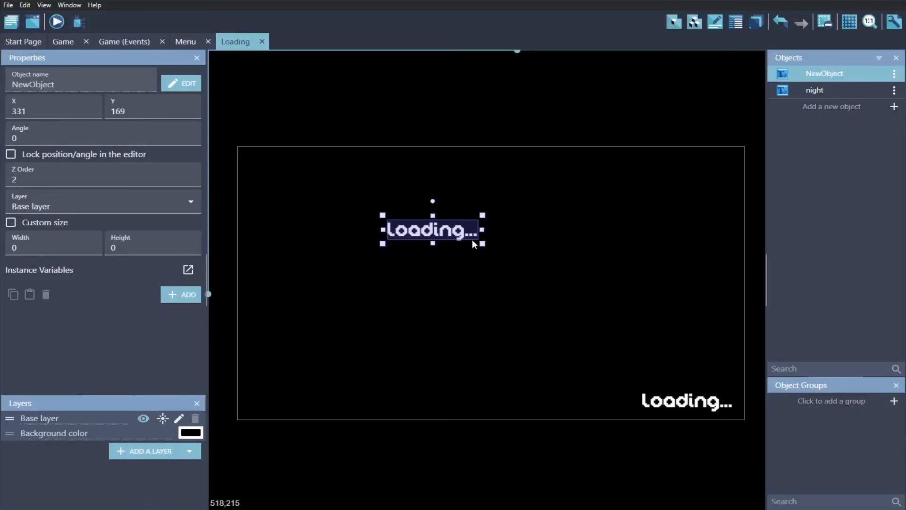
pyautogui.click(431, 229)
pyautogui.press('Delete')
# Step: Place the night text object in the Loading scene and set its font size to 80
pyautogui.moveTo(803, 91); pyautogui.dragTo(406, 216)
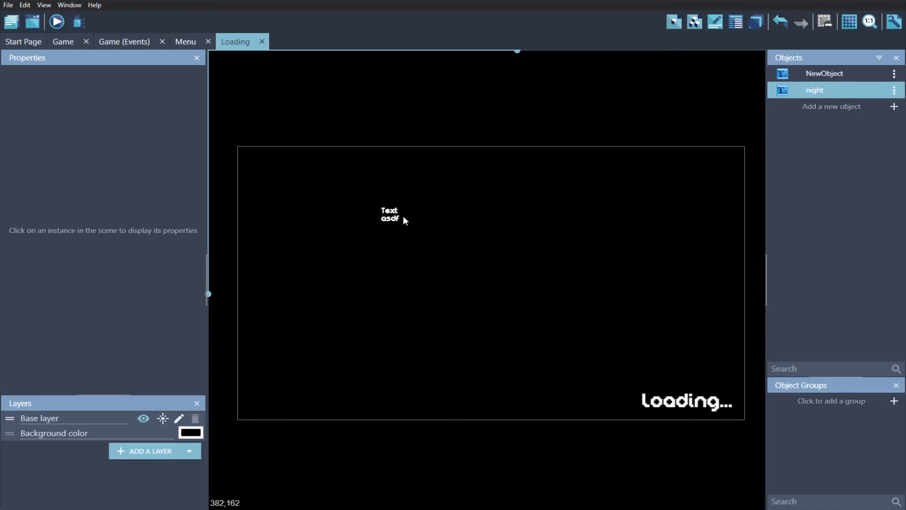
pyautogui.doubleClick(392, 212)
pyautogui.doubleClick(248, 83)
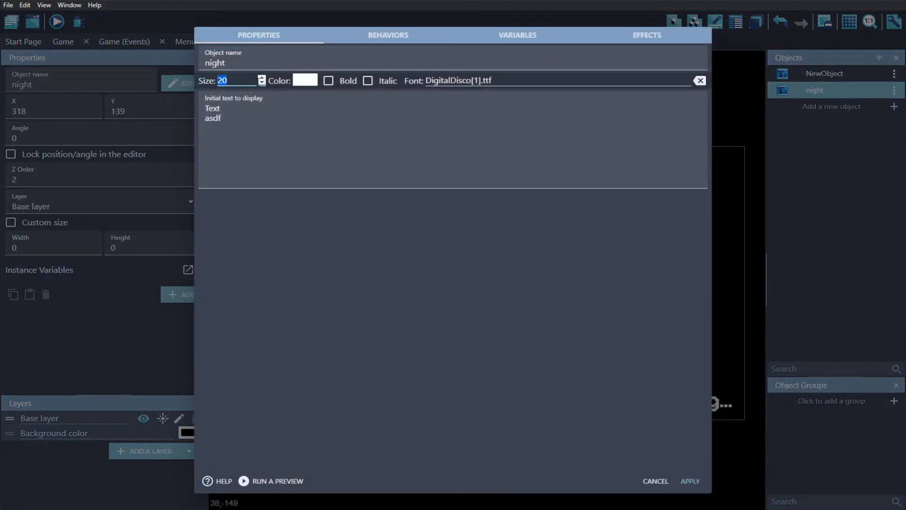
pyautogui.write('80')
pyautogui.click(689, 479)
# Step: Move the night text to the middle of the scene, enlarge its font size to 90 and save the project
pyautogui.moveTo(420, 252); pyautogui.dragTo(494, 288)
pyautogui.doubleClick(494, 288)
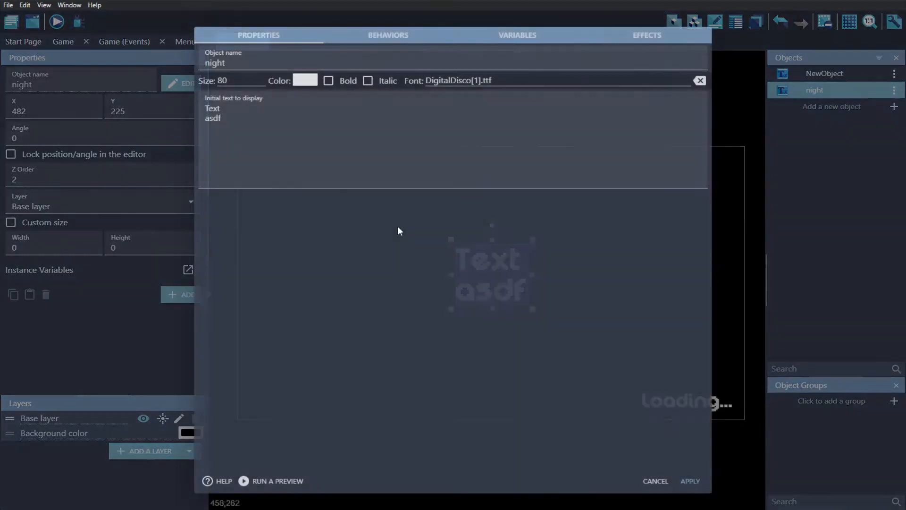
pyautogui.moveTo(232, 82); pyautogui.dragTo(205, 82)
pyautogui.write('90')
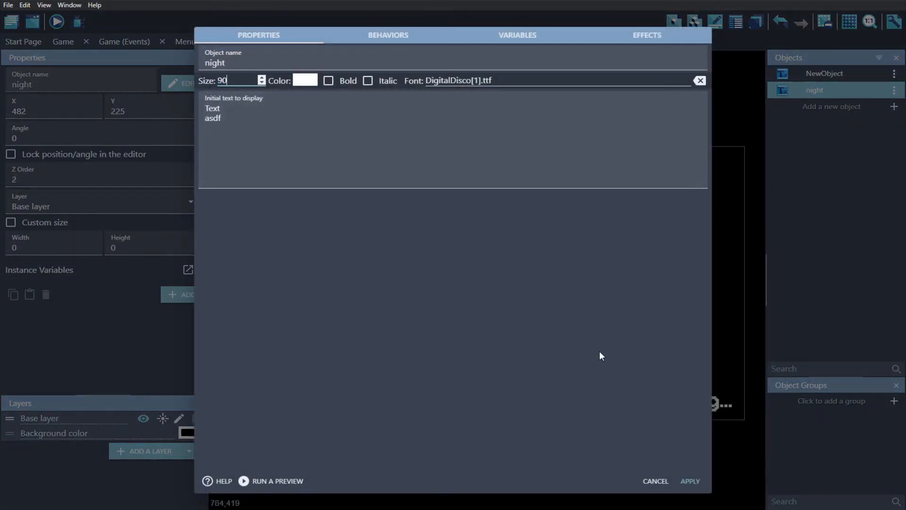
pyautogui.click(690, 480)
pyautogui.hotkey('ctrl', 's')
# Step: Reopen the Loading scene's events and add a Center position action for the night object to the beginning-of-scene event
pyautogui.click(4, 26)
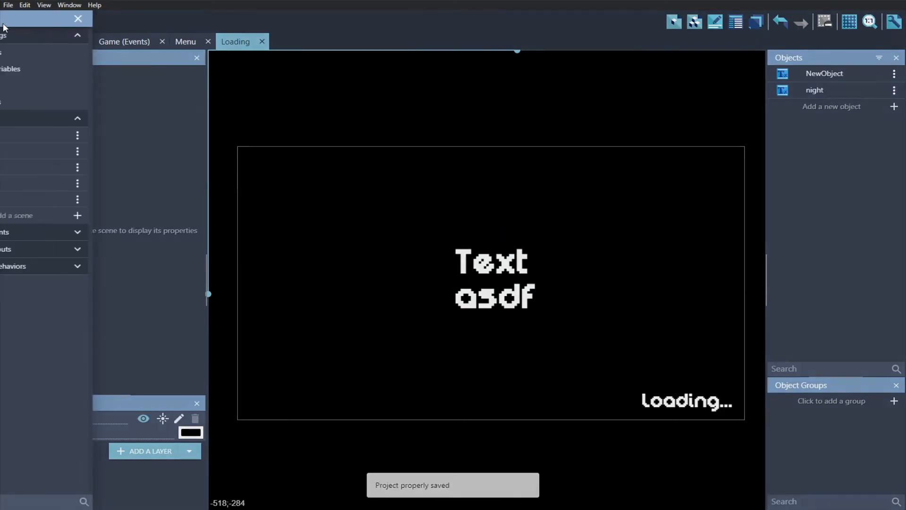
pyautogui.click(187, 126)
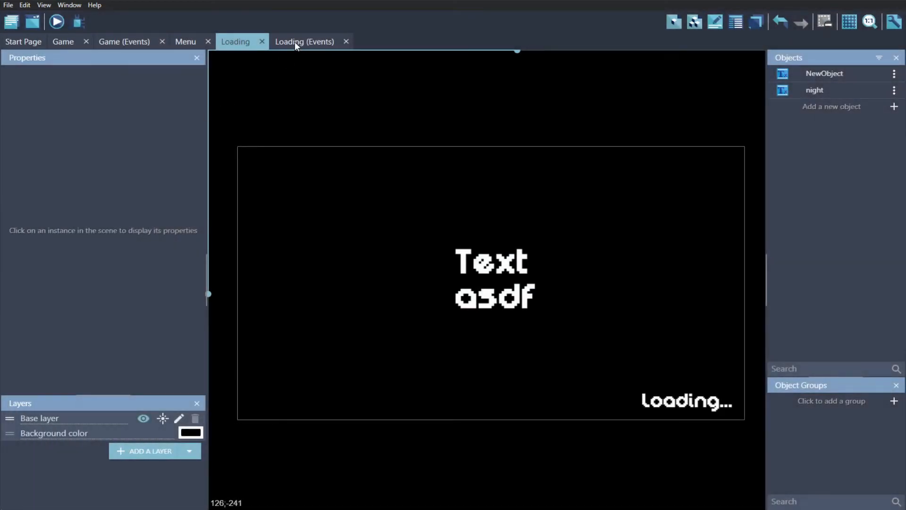
pyautogui.click(295, 41)
pyautogui.click(346, 89)
pyautogui.write('posit')
pyautogui.click(311, 149)
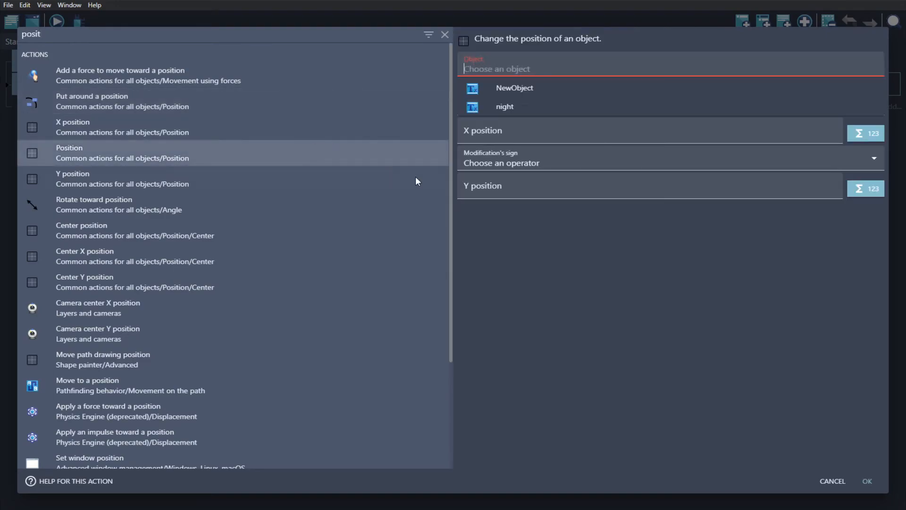
pyautogui.click(165, 232)
pyautogui.click(523, 103)
# Step: Set the action's X position to CameraX("",0) using the set to (=) operator
pyautogui.click(497, 117)
pyautogui.write('cam')
pyautogui.press('Down')
pyautogui.press('Down')
pyautogui.press('Down')
pyautogui.press('Return')
pyautogui.write('"",0')
# Step: Set the action's Y position to CameraY("",0) using the set to (=) operator and confirm the action
pyautogui.click(534, 150)
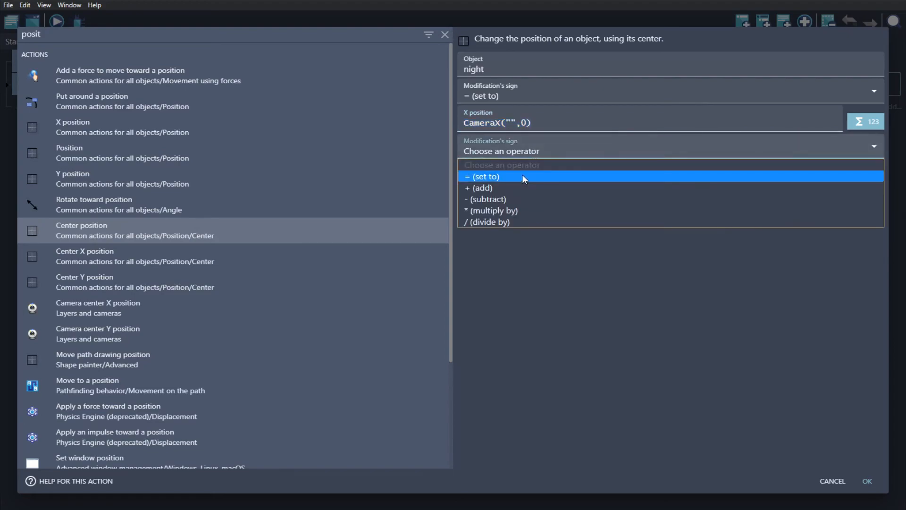
pyautogui.click(524, 176)
pyautogui.click(504, 179)
pyautogui.write('CameraX("",0)')
pyautogui.write('Y')
pyautogui.click(867, 481)
# Step: Save the project and preview the Loading scene to check that the night text is centred, then close the preview
pyautogui.hotkey('ctrl', 's')
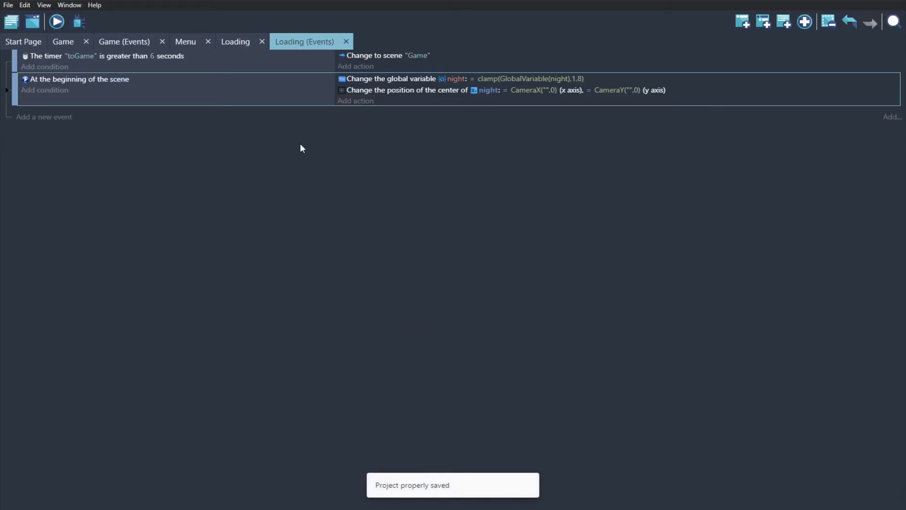
pyautogui.click(56, 21)
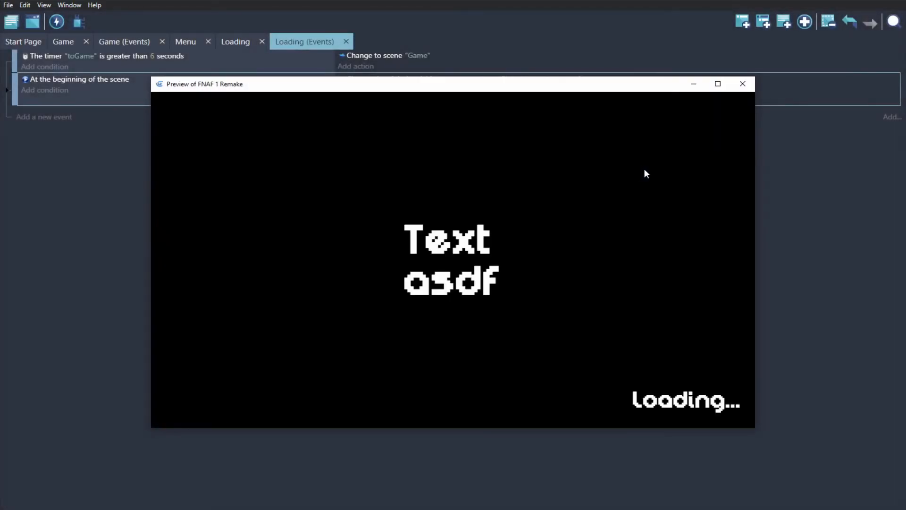
pyautogui.click(742, 84)
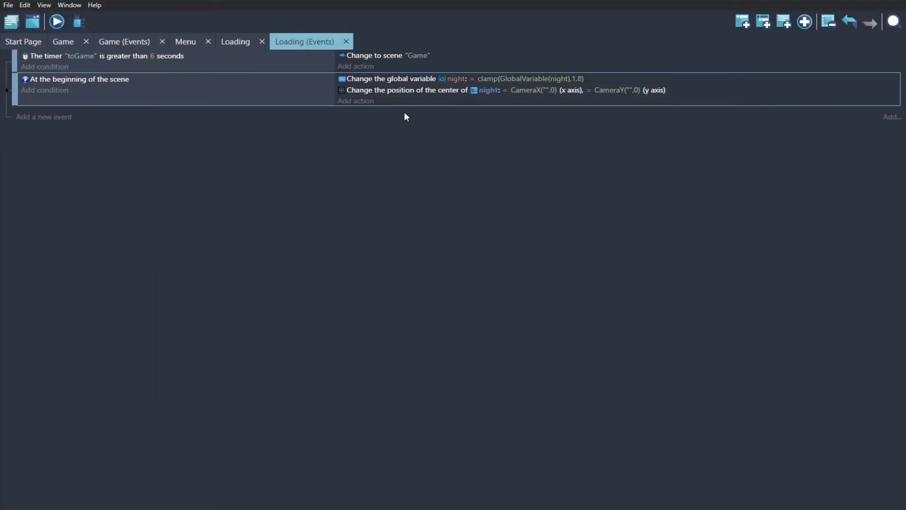
# Step: Add a Modify the text action for the night object to the beginning-of-scene event, using the = (set to) operator
pyautogui.click(364, 102)
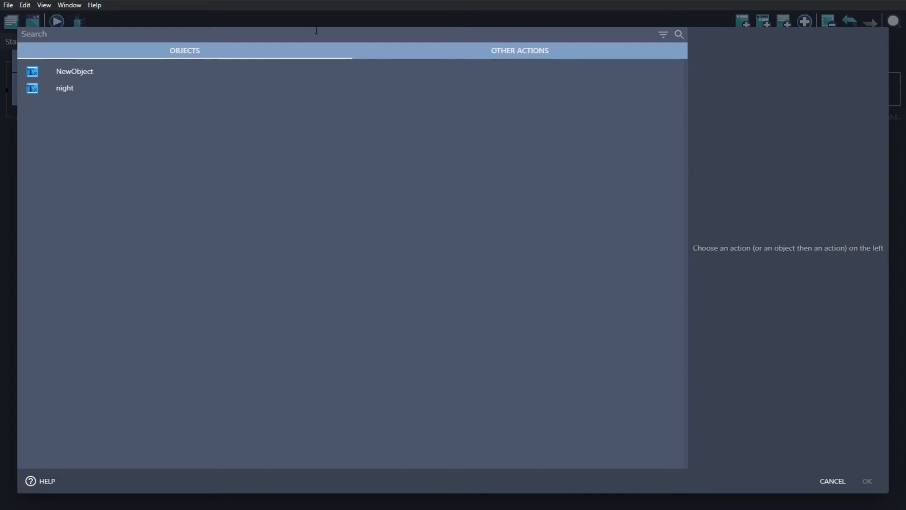
pyautogui.write('modif')
pyautogui.click(336, 77)
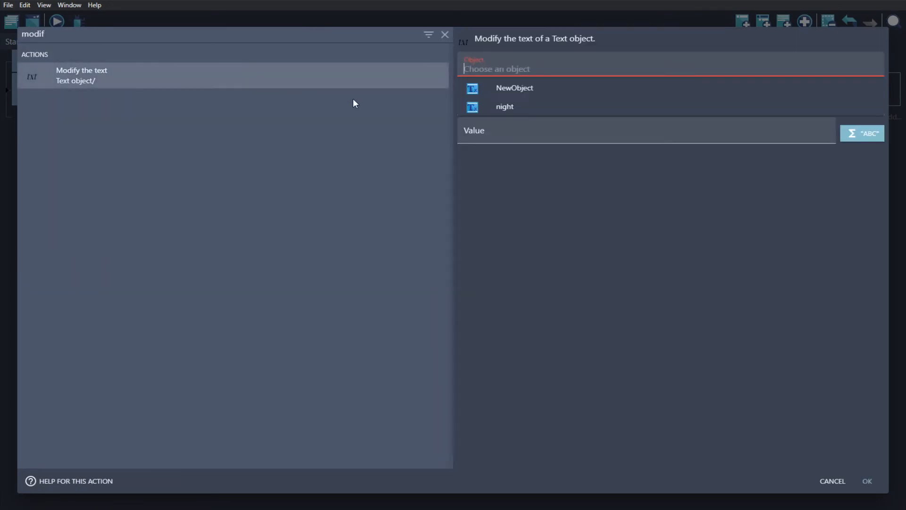
pyautogui.click(540, 105)
pyautogui.click(542, 97)
pyautogui.click(542, 116)
pyautogui.click(549, 121)
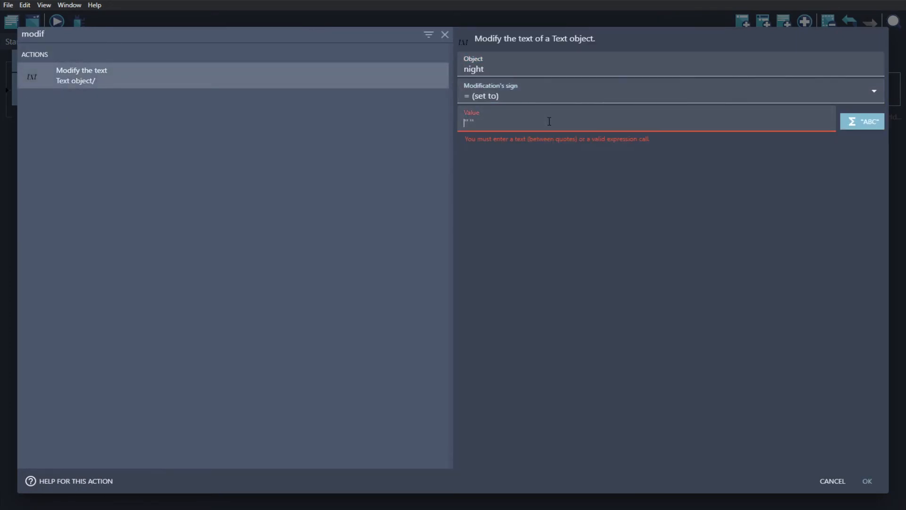
pyautogui.press('Left')
pyautogui.write('Night')
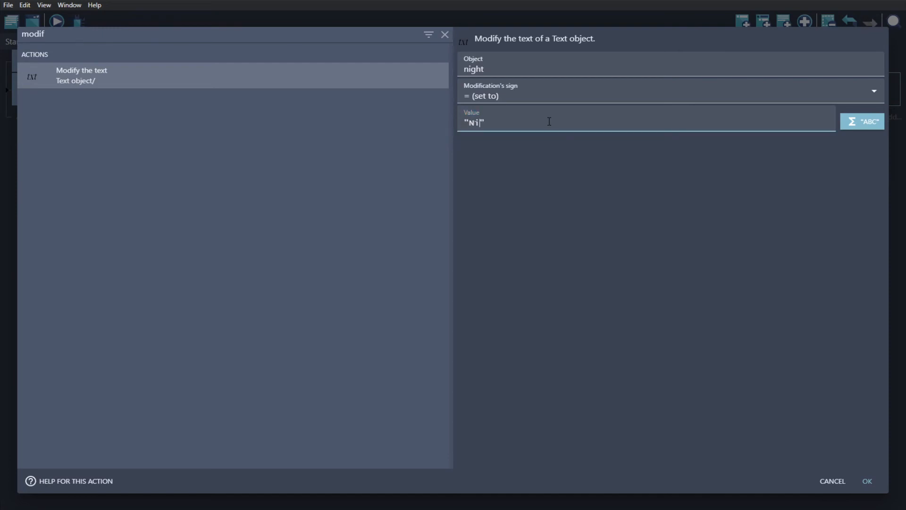
pyautogui.press('BackSpace')
pyautogui.press('BackSpace')
pyautogui.press('BackSpace')
pyautogui.press('BackSpace')
pyautogui.press('BackSpace')
pyautogui.press('BackSpace')
# Step: Set the text value to "12 AM" + NewLine() + "Night " + GlobalVariableString(night), save the project and confirm the action
pyautogui.write('"')
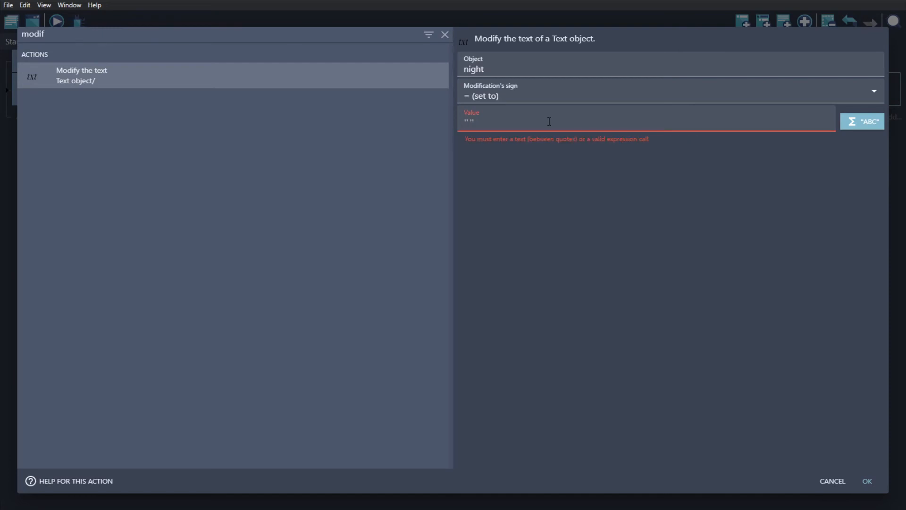
pyautogui.press('Left')
pyautogui.write('12 AM" + New')
pyautogui.press('Down')
pyautogui.press('Return')
pyautogui.write('+ ""')
pyautogui.press('Left')
pyautogui.write('Night " ')
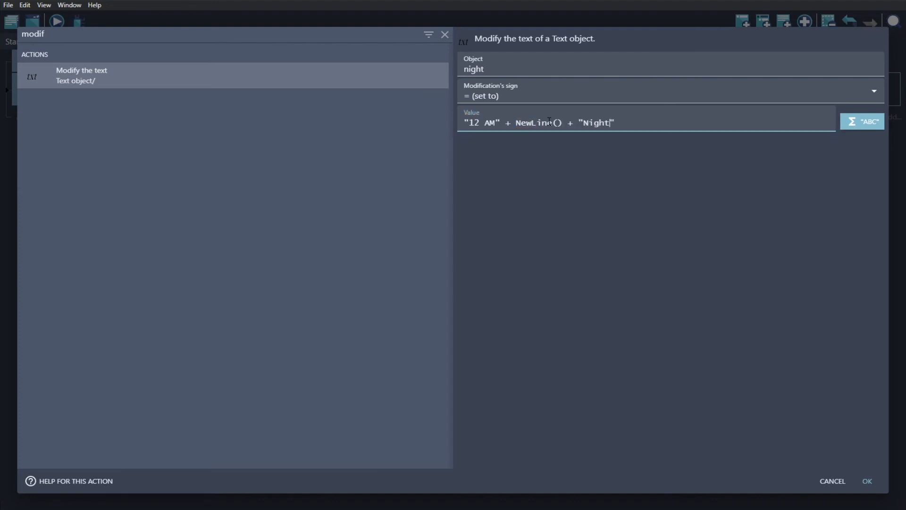
pyautogui.write('+ glo')
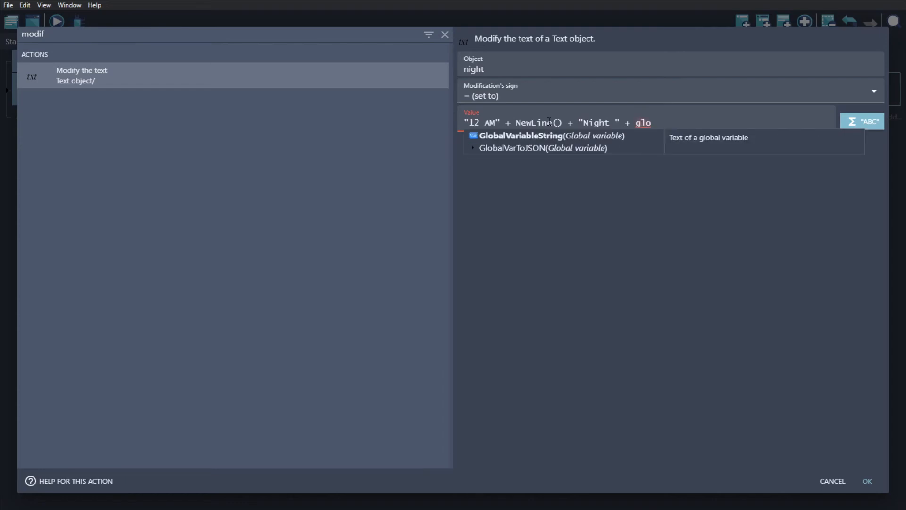
pyautogui.press('Return')
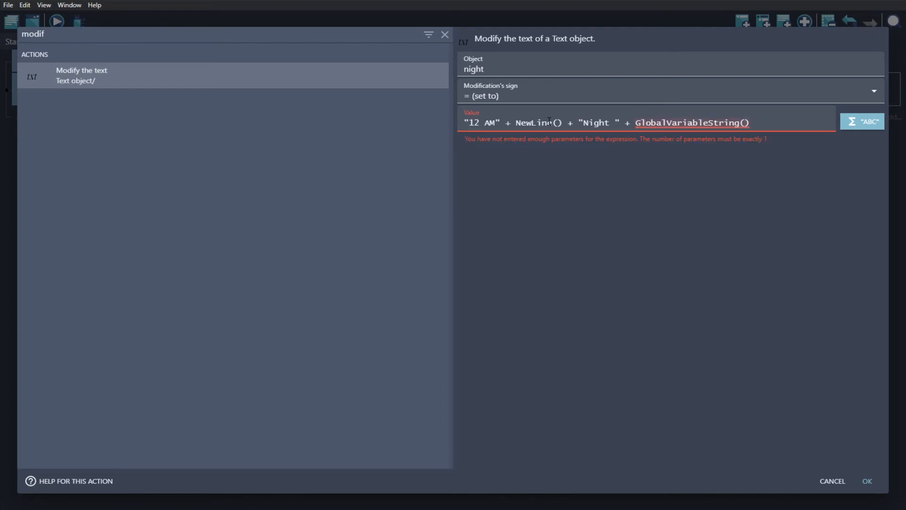
pyautogui.write('night')
pyautogui.hotkey('ctrl', 's')
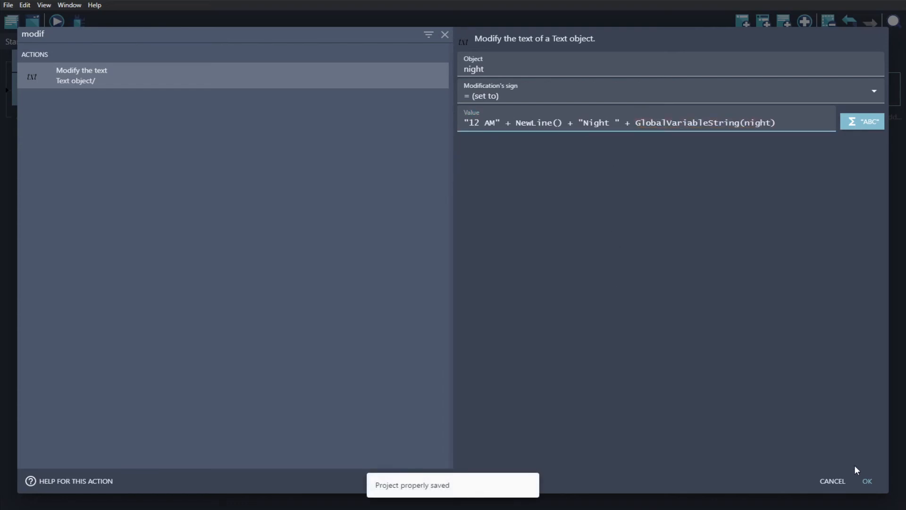
pyautogui.press('Return')
# Step: Move the night text action above the centre position action, then preview the Loading scene and close the preview
pyautogui.moveTo(397, 103); pyautogui.dragTo(395, 90)
pyautogui.press('F5')
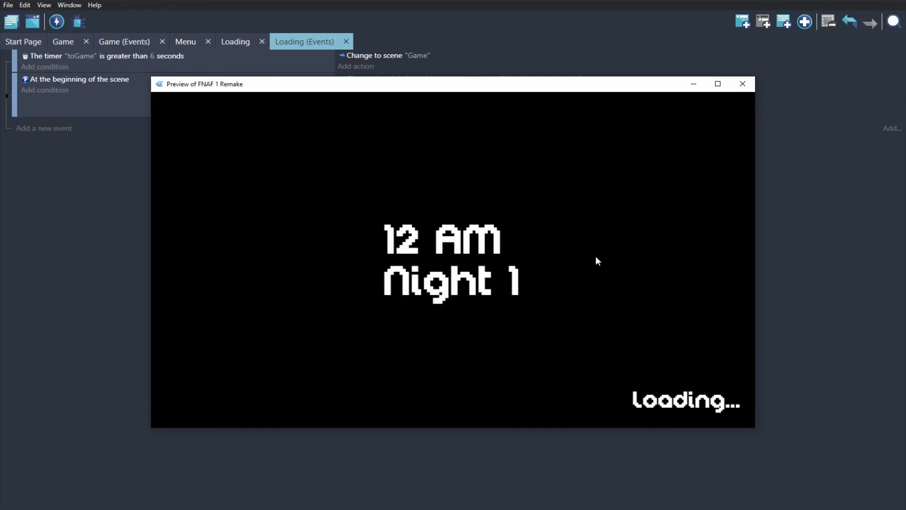
pyautogui.click(740, 89)
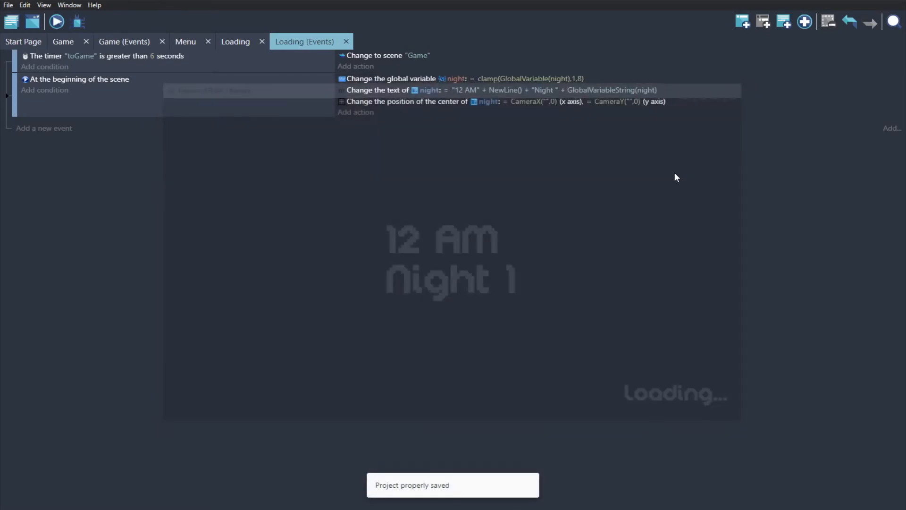
# Step: Try shifting the "12 AM" line to the right in the night text expression and check it in a preview
pyautogui.click(460, 90)
pyautogui.click(137, 87)
pyautogui.press('F5')
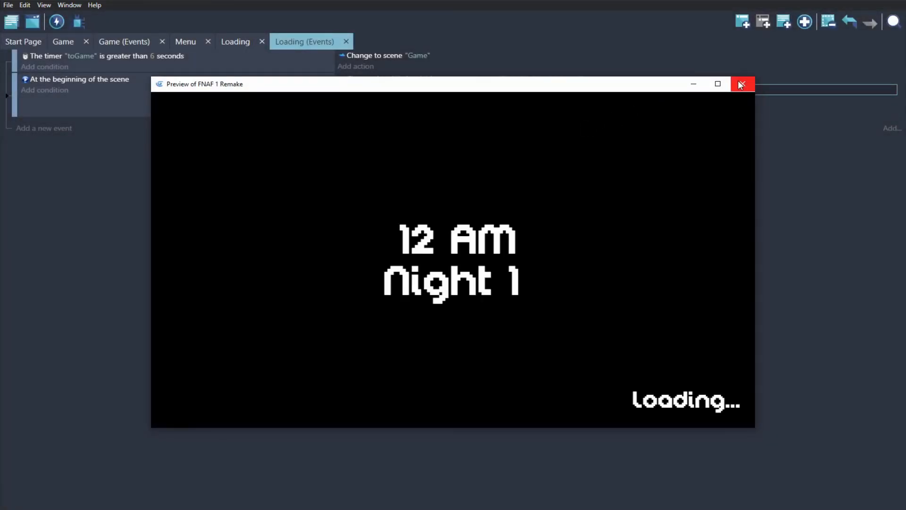
pyautogui.click(742, 84)
pyautogui.click(472, 90)
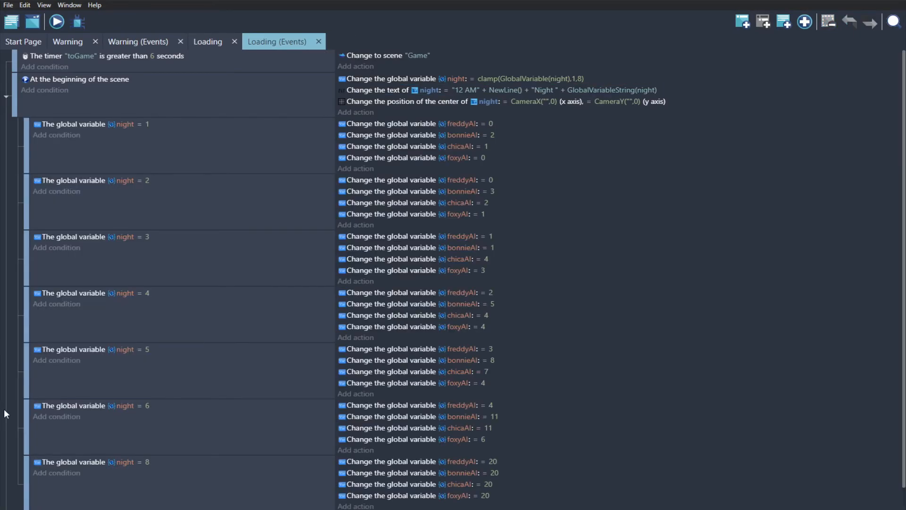
# Step: Save the project and open the Game scene's events
pyautogui.hotkey('ctrl', 's')
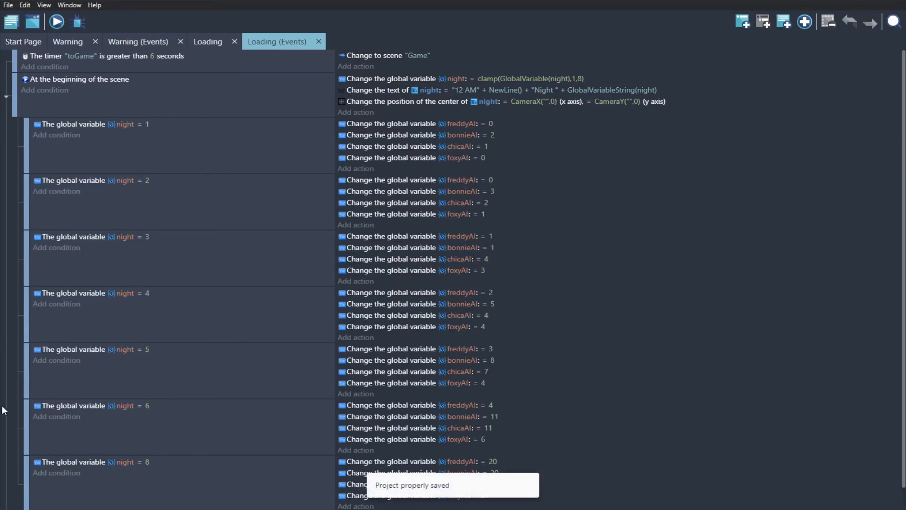
pyautogui.click(11, 21)
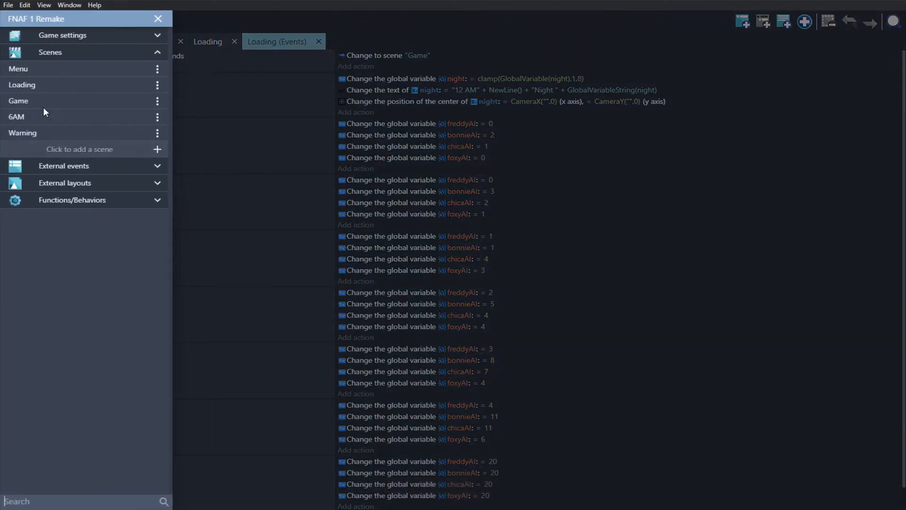
pyautogui.click(71, 101)
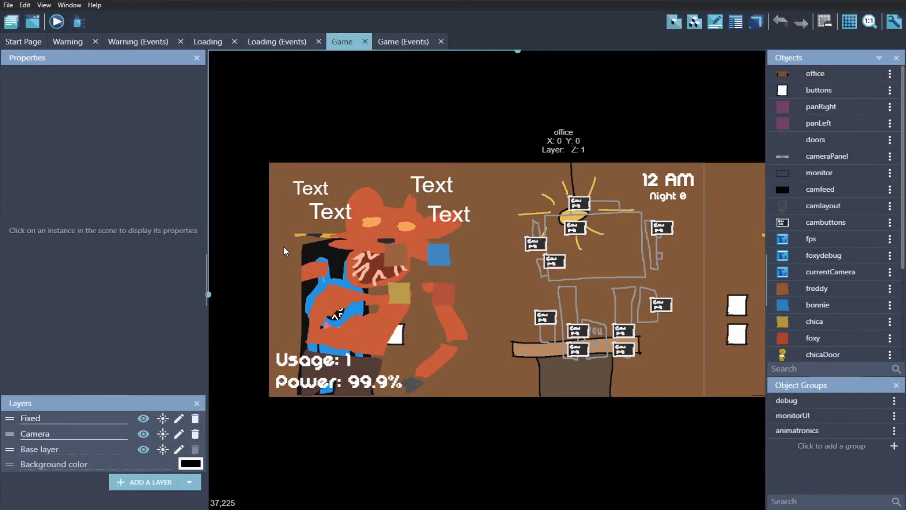
pyautogui.click(403, 41)
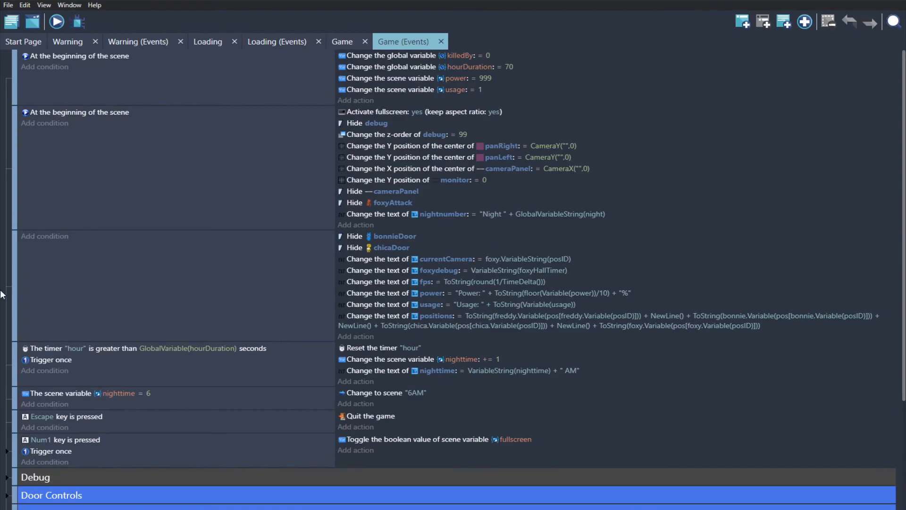
# Step: Expand the Monitor event group to reach its monitorUP events
pyautogui.scroll(-3, 9, 294)
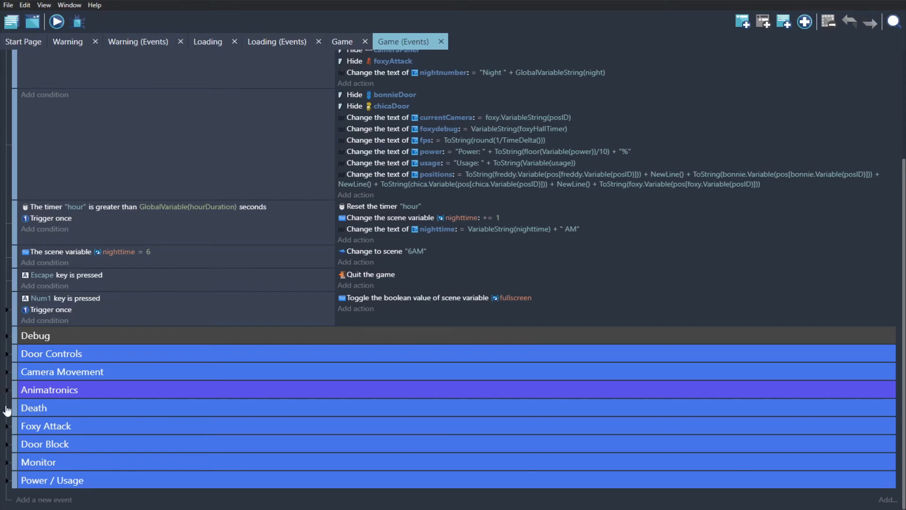
pyautogui.click(6, 461)
pyautogui.scroll(-5, 2, 457)
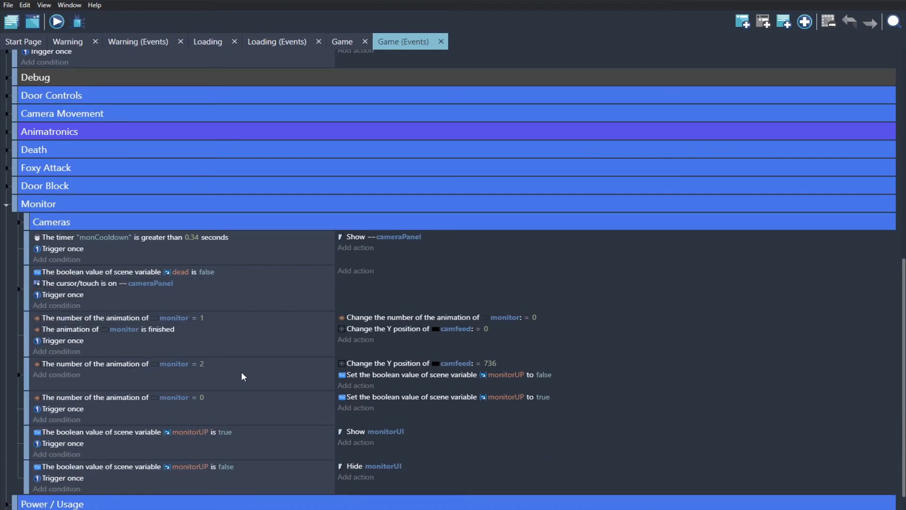
pyautogui.scroll(-1, 267, 388)
pyautogui.scroll(-1, 267, 390)
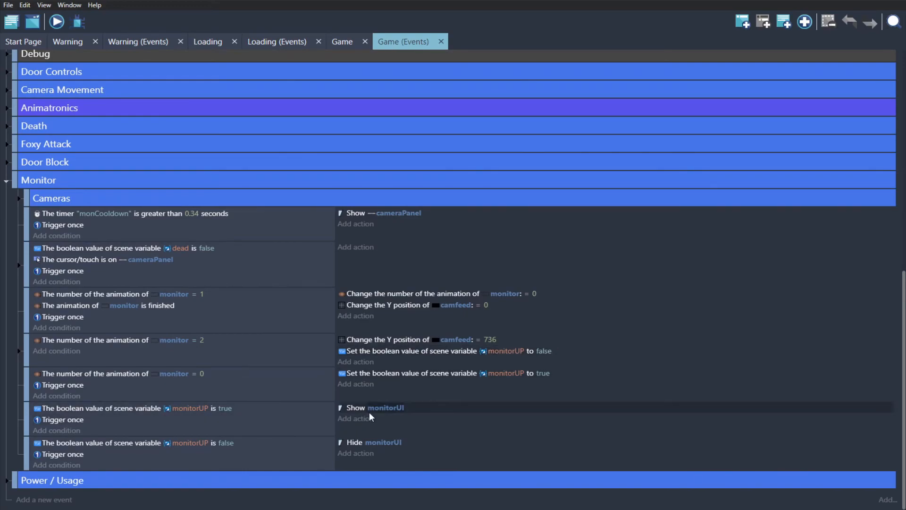
# Step: Add a Value of a scene variable action for foxyFreezeCountdown to the event where monitorUP is true
pyautogui.click(356, 419)
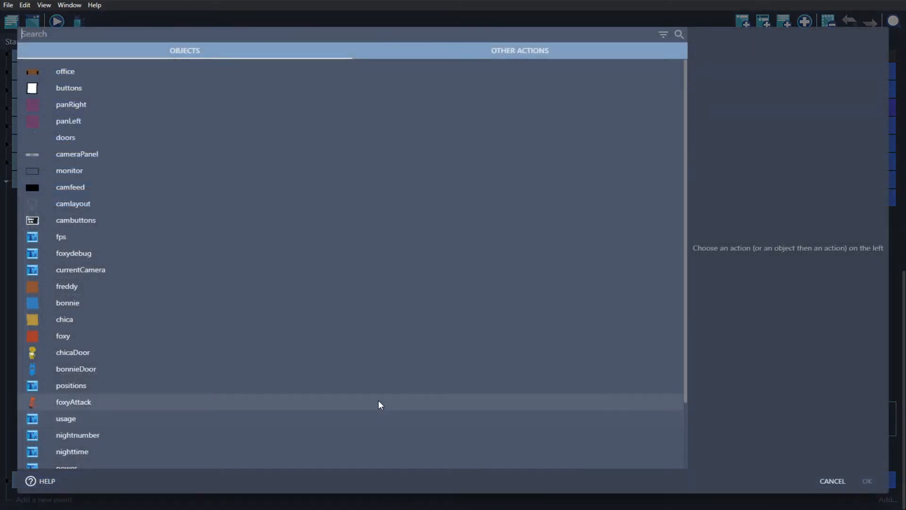
pyautogui.write('scene')
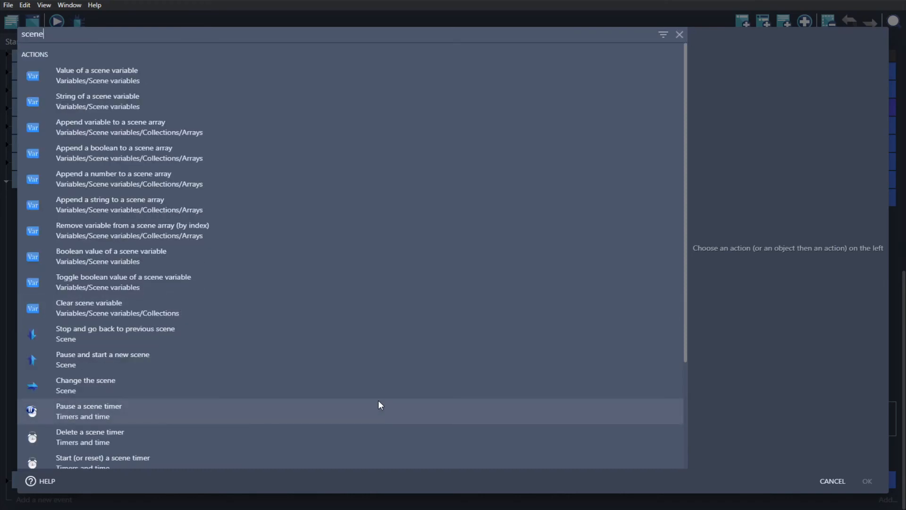
pyautogui.click(213, 88)
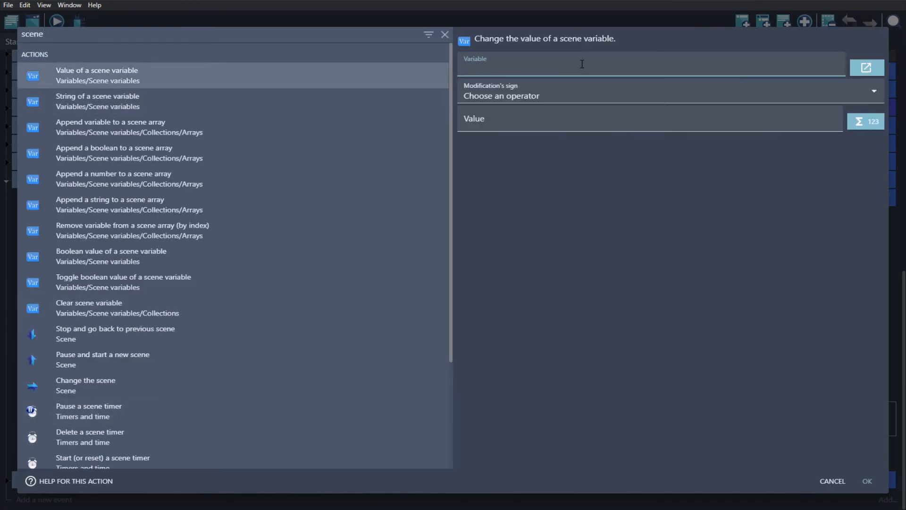
pyautogui.write('foxy')
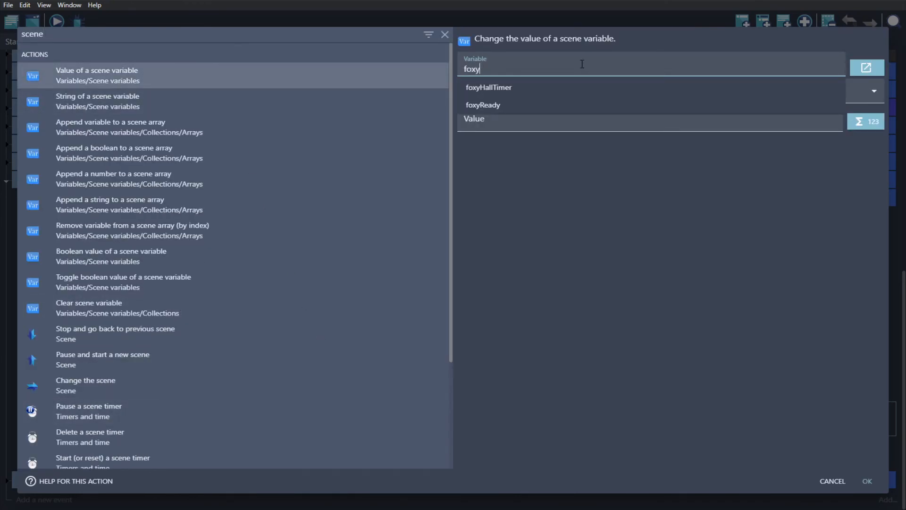
pyautogui.write('F')
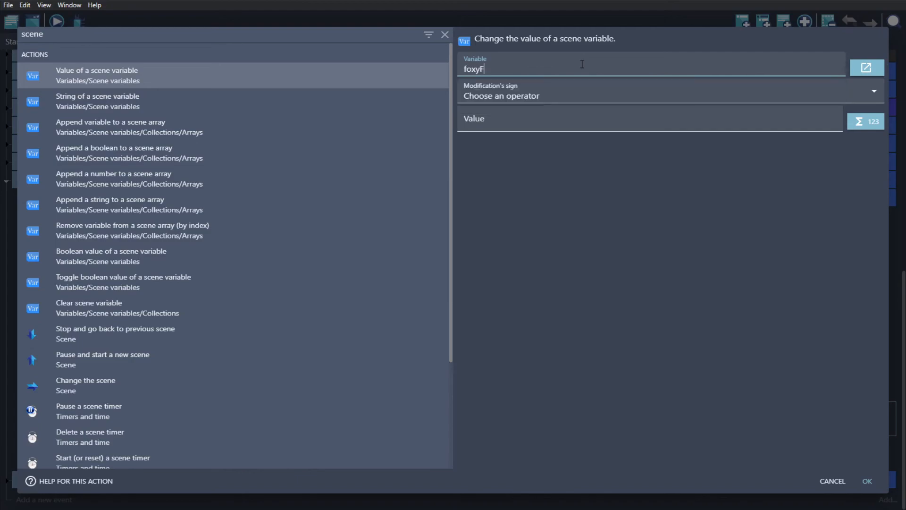
pyautogui.write('reezeCountd')
pyautogui.click(575, 91)
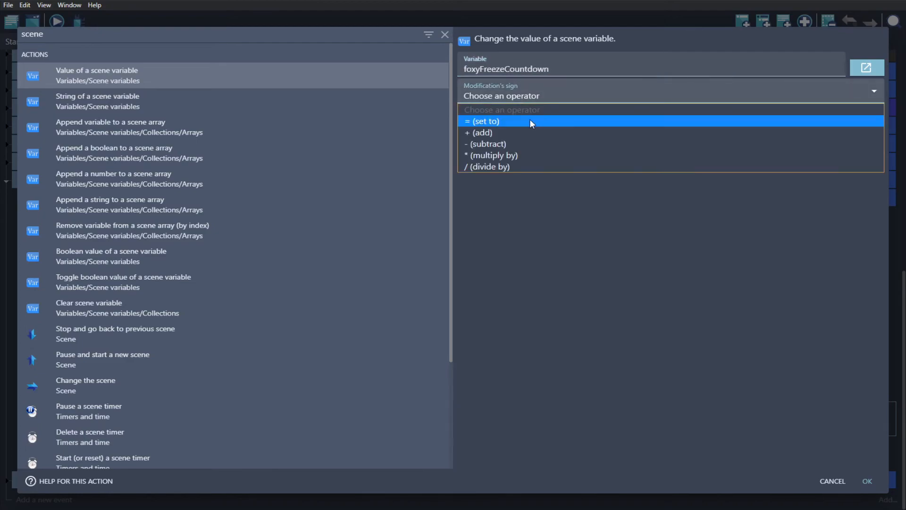
pyautogui.click(516, 71)
pyautogui.moveTo(505, 70); pyautogui.dragTo(555, 74)
pyautogui.press('BackSpace')
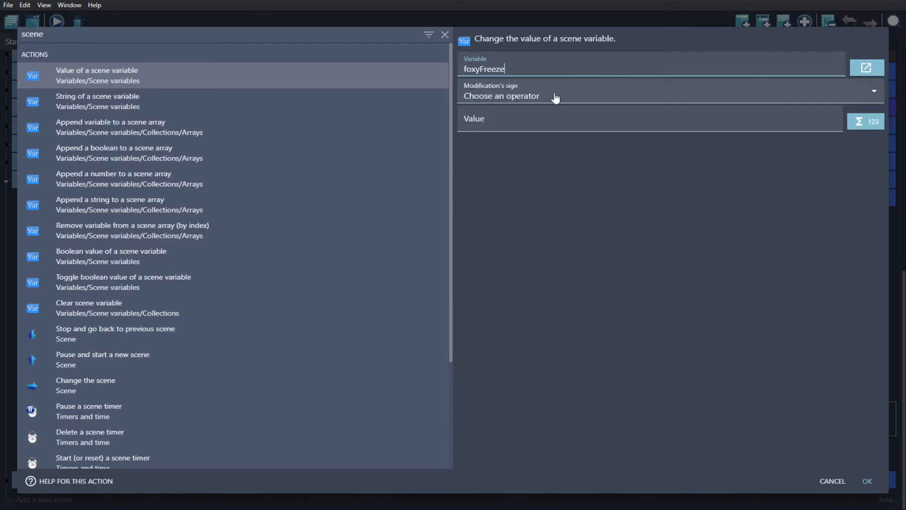
pyautogui.click(558, 95)
pyautogui.click(532, 73)
# Step: Set foxyFreezeCountdown to RandomInRange(60,1000) with the = (set to) operator, save the project and confirm the action
pyautogui.click(552, 95)
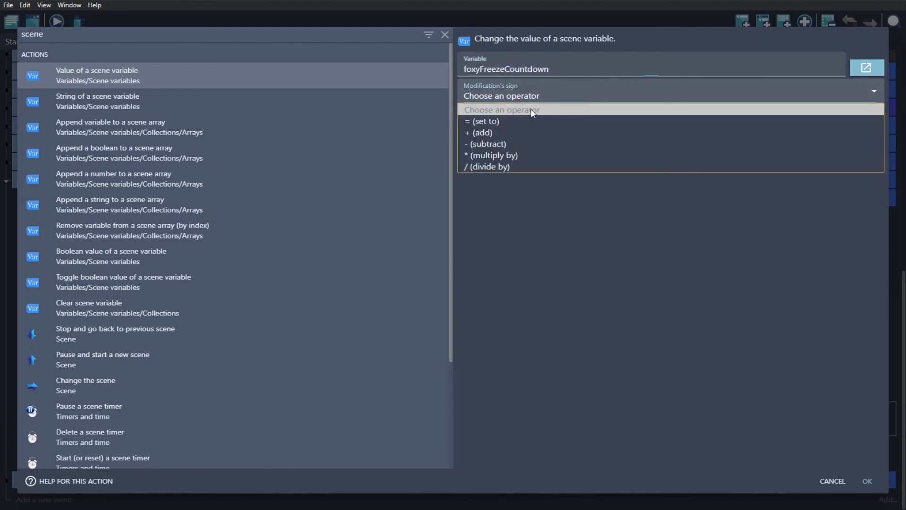
pyautogui.click(525, 118)
pyautogui.click(576, 211)
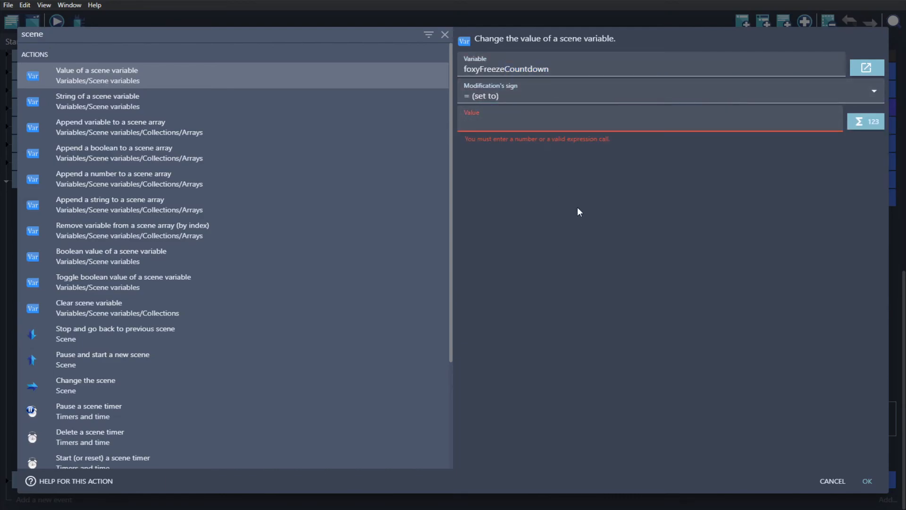
pyautogui.write('Rand')
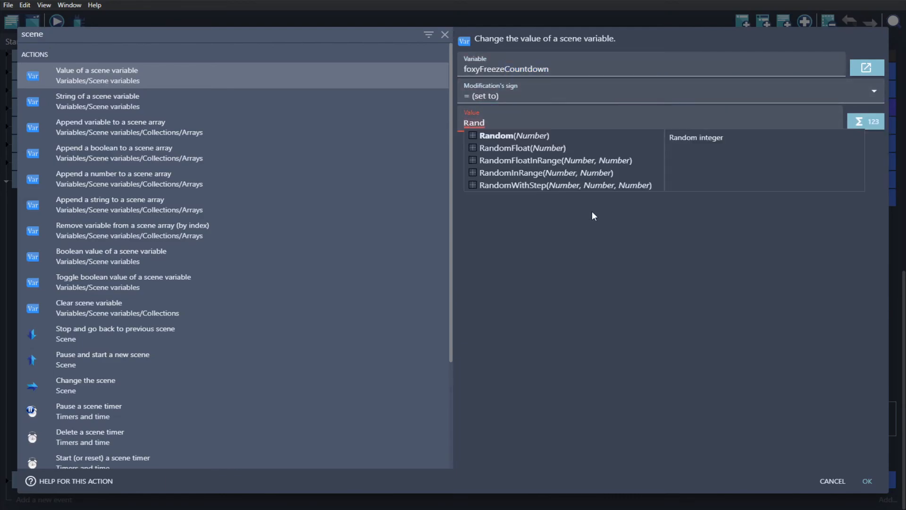
pyautogui.press('Down')
pyautogui.press('Return')
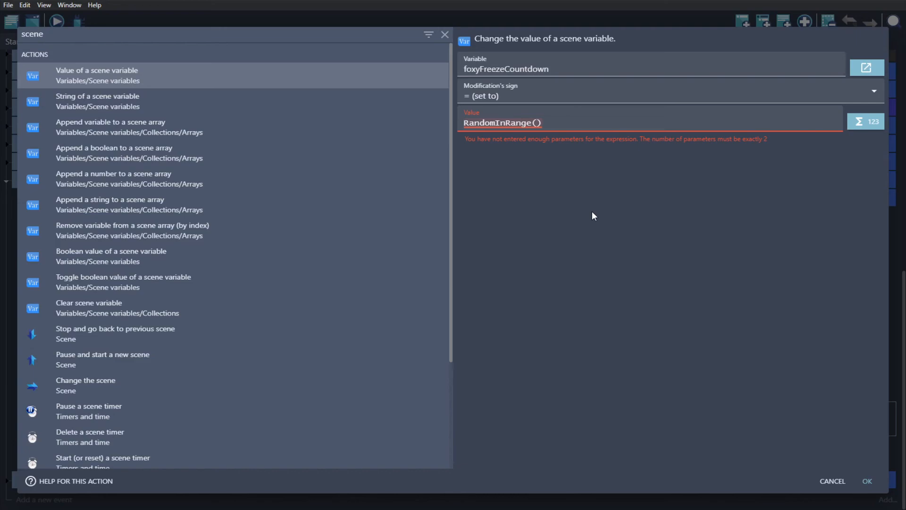
pyautogui.write('1*60,')
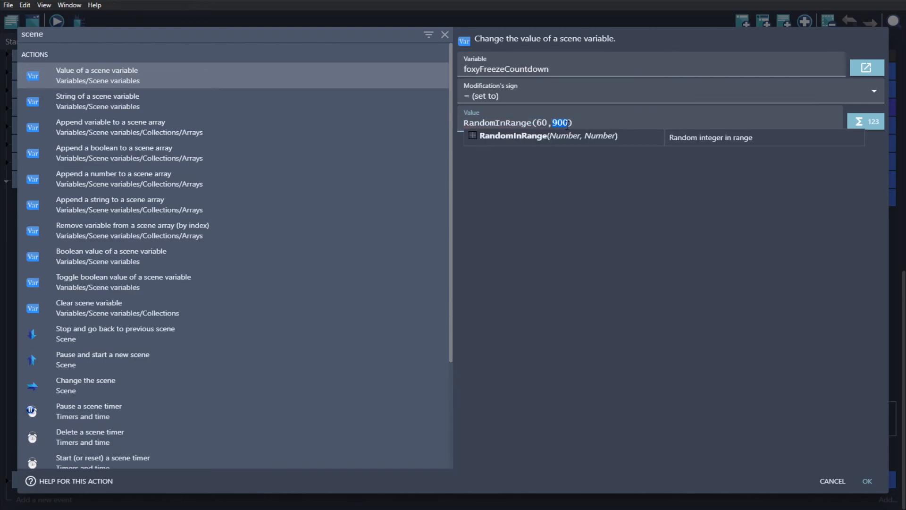
pyautogui.write('1000')
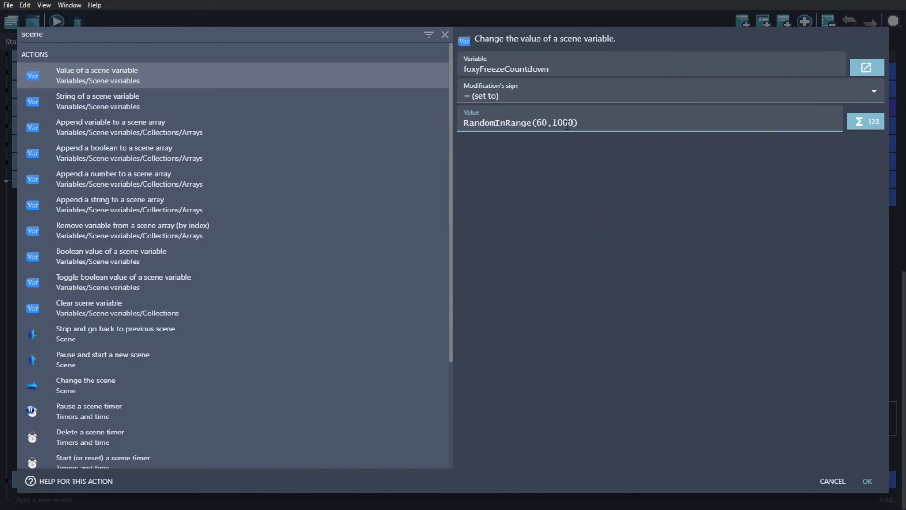
pyautogui.hotkey('ctrl', 's')
pyautogui.click(866, 481)
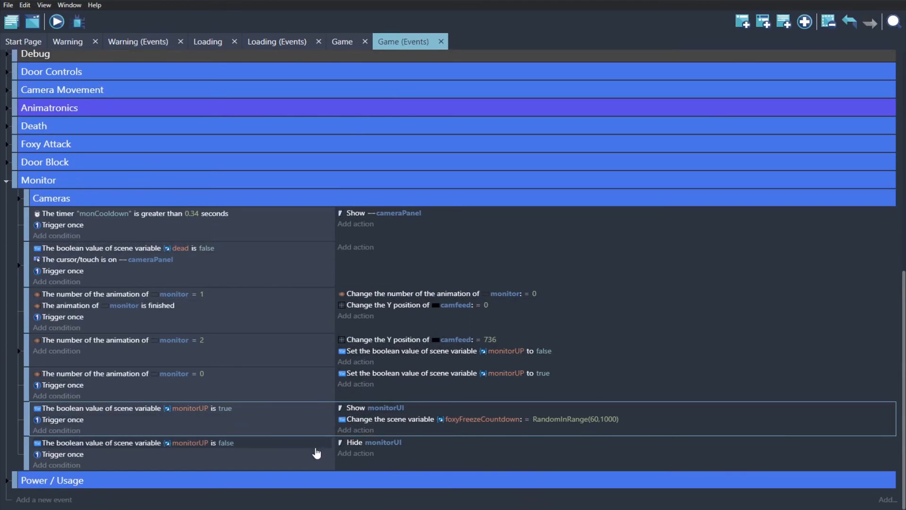
# Step: Add a Modify the text action for foxydebug with the = (set to) operator to the event where monitorUP is true
pyautogui.click(375, 431)
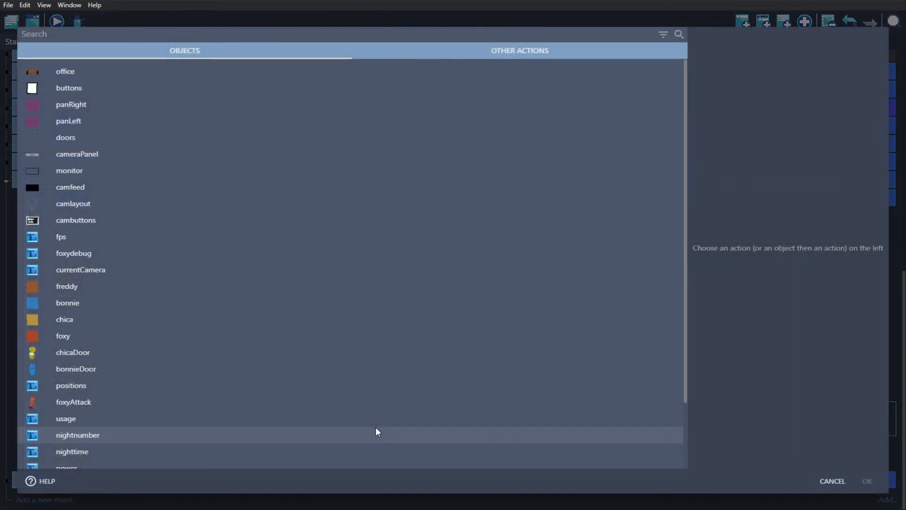
pyautogui.write('d')
pyautogui.press('BackSpace')
pyautogui.write('modi')
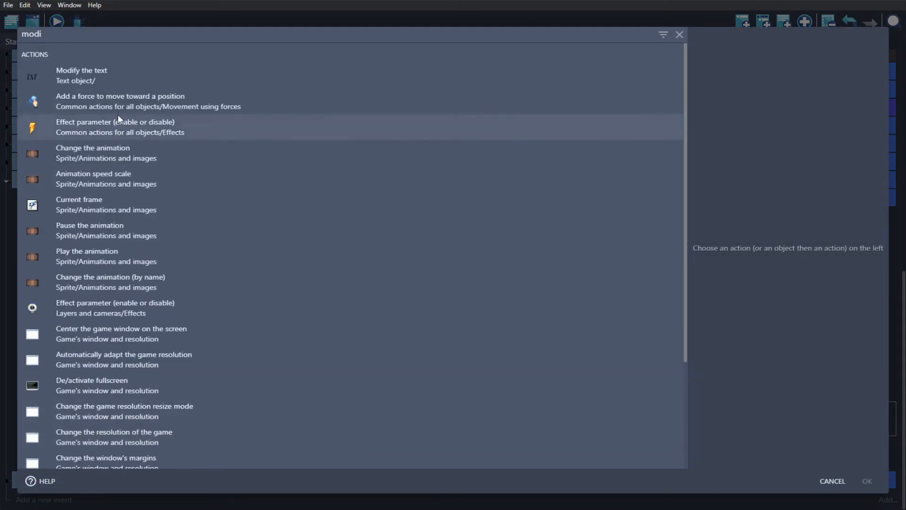
pyautogui.press('Return')
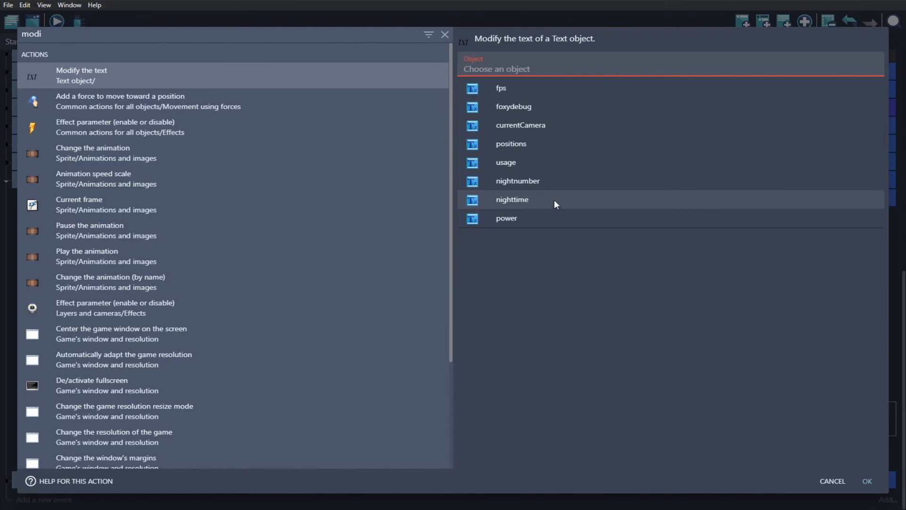
pyautogui.click(543, 106)
pyautogui.click(543, 100)
pyautogui.click(527, 122)
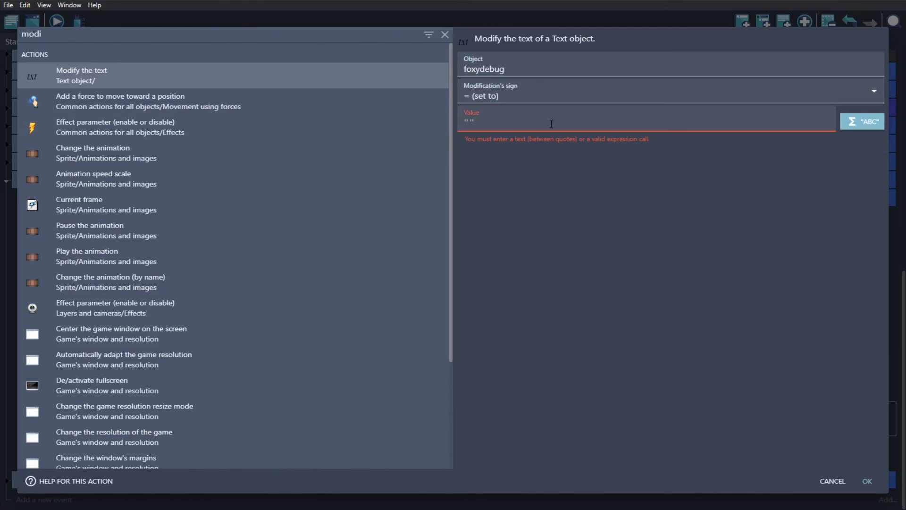
# Step: Set the new action's text value to VariableString(foxyFreezeCountdown) and its text object to currentCamera
pyautogui.click(551, 124)
pyautogui.write('var')
pyautogui.press('Down')
pyautogui.press('Return')
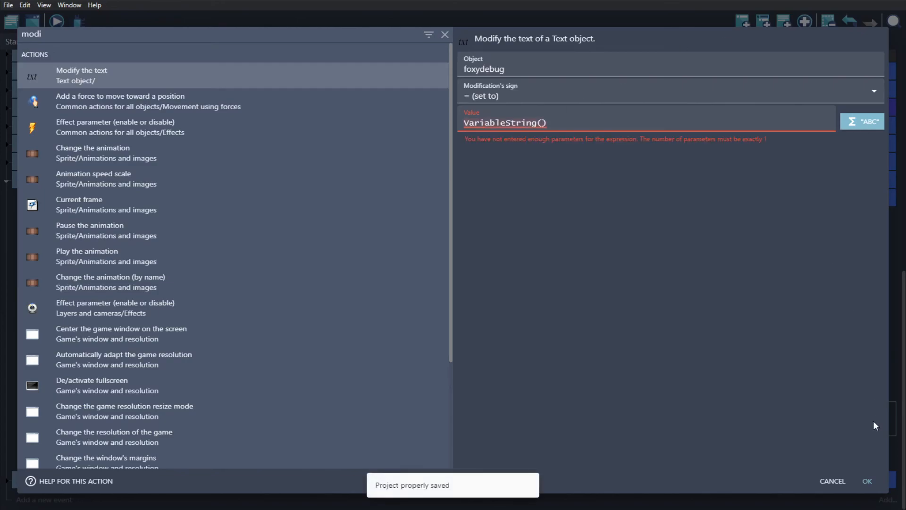
pyautogui.click(876, 481)
pyautogui.click(503, 420)
pyautogui.moveTo(526, 441); pyautogui.dragTo(386, 446)
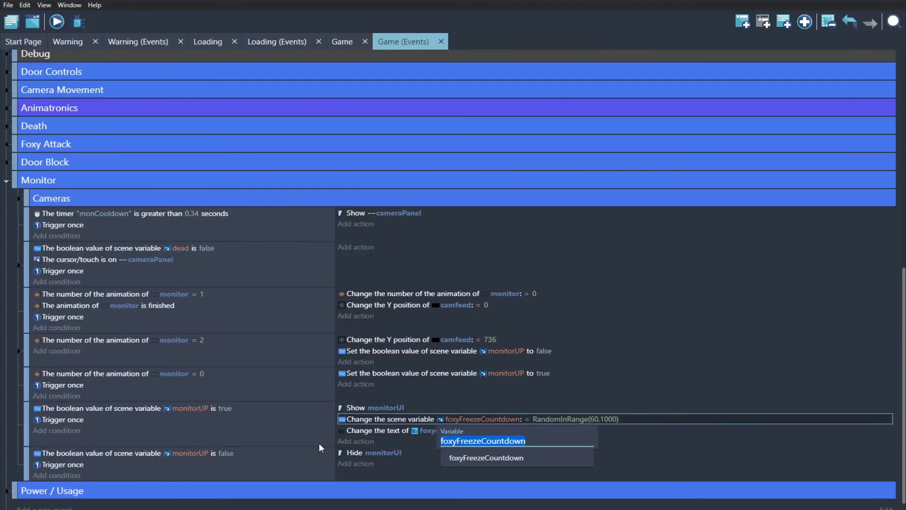
pyautogui.press('Escape')
pyautogui.click(502, 431)
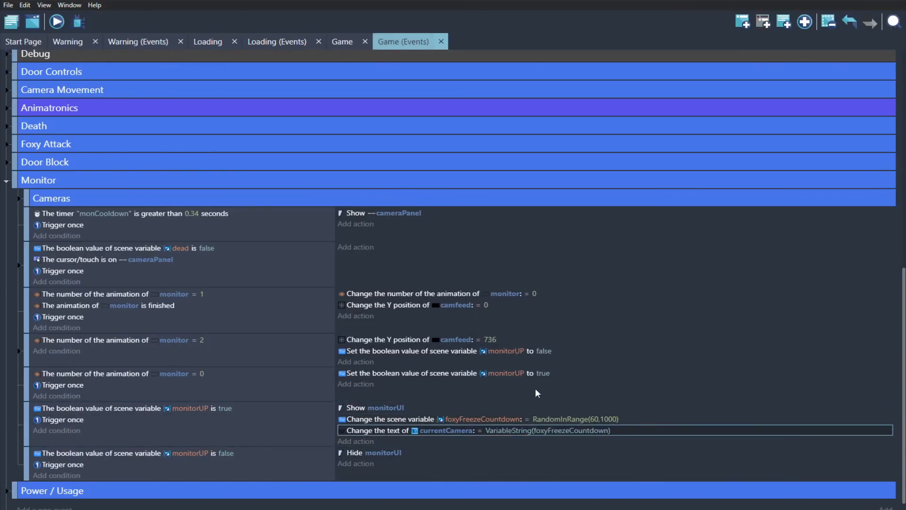
# Step: Change the object of the VariableString(foxyFreezeCountdown) text action to usage
pyautogui.click(567, 431)
pyautogui.click(455, 443)
pyautogui.click(459, 432)
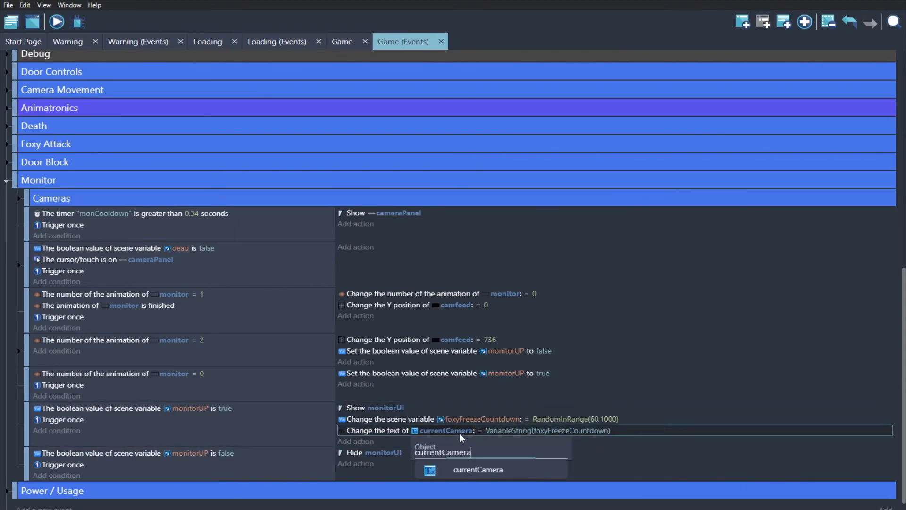
pyautogui.doubleClick(467, 451)
pyautogui.press('BackSpace')
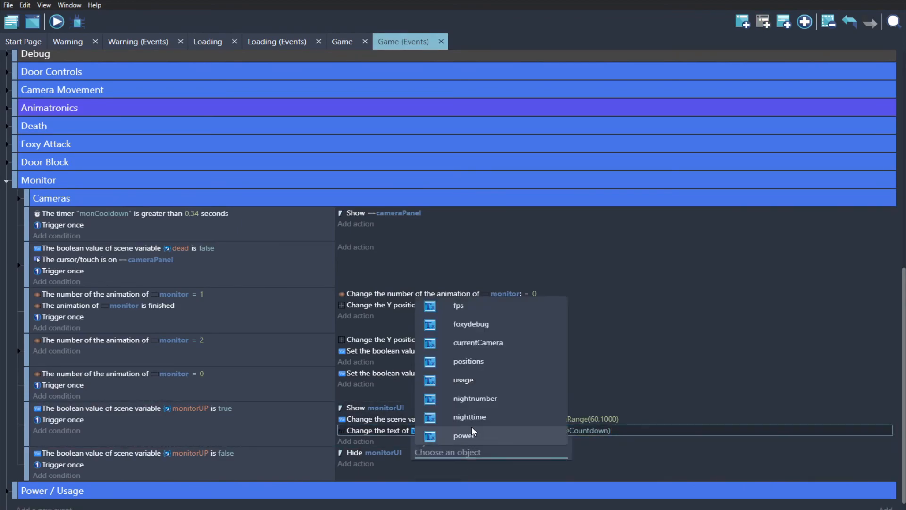
pyautogui.click(469, 361)
# Step: Save the project and preview the game, toggling the monitor to check the random foxyFreezeCountdown values, and close the preview
pyautogui.hotkey('ctrl', 's')
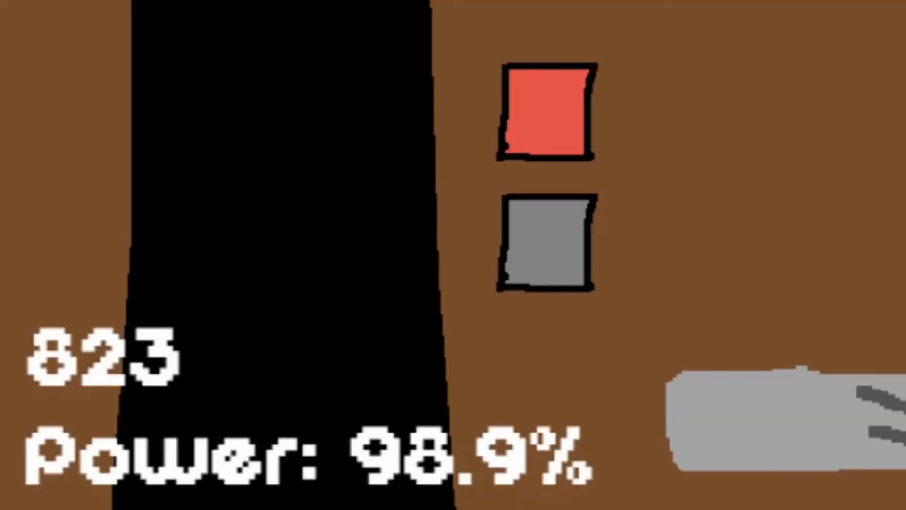
pyautogui.moveTo(900, 409)
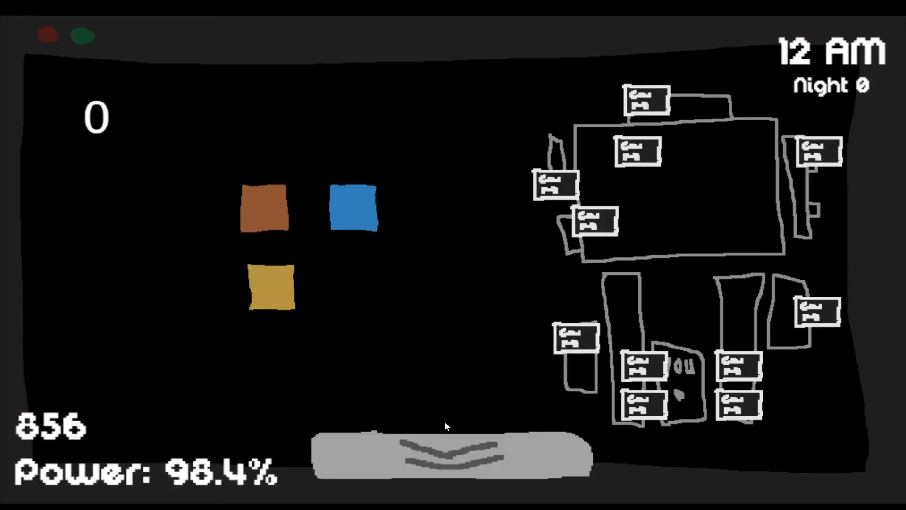
pyautogui.moveTo(445, 434)
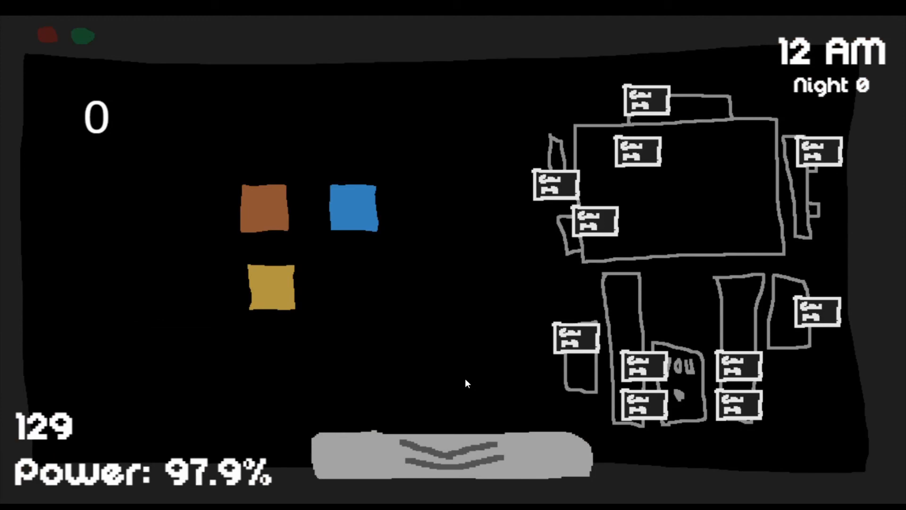
pyautogui.hotkey('alt', 'F4')
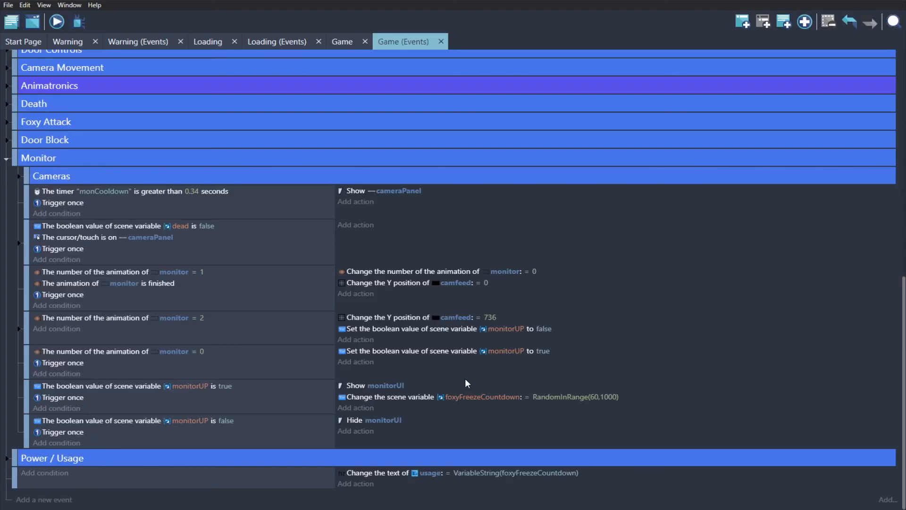
# Step: Save the project and delete the event that displays foxyFreezeCountdown in the usage text
pyautogui.hotkey('ctrl', 's')
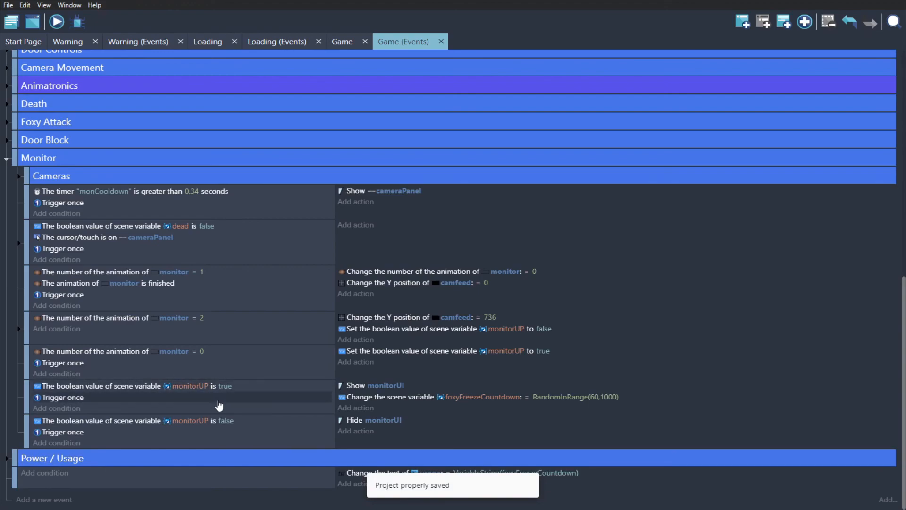
pyautogui.click(187, 477)
pyautogui.press('Delete')
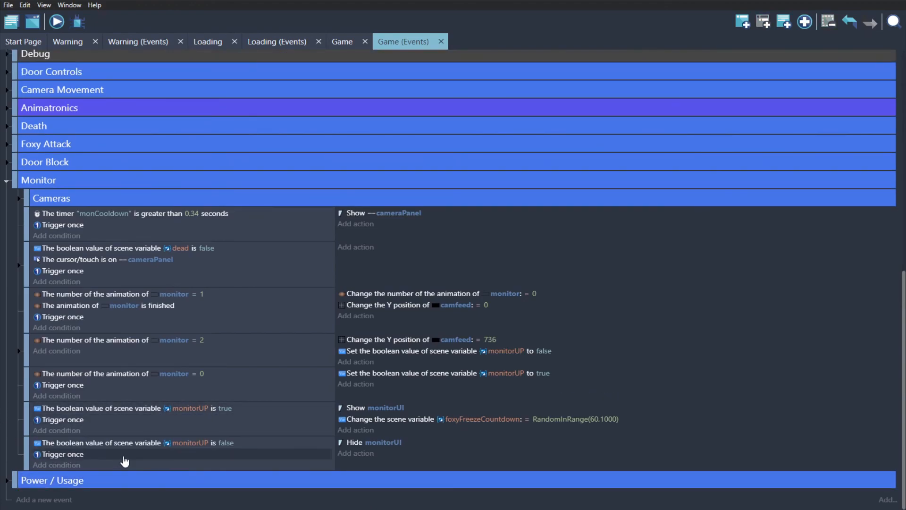
# Step: Nest a copy of the monitorUP is false event beneath the original, keeping Trigger once and Hide monitorUI only in the sub-event
pyautogui.click(132, 465)
pyautogui.hotkey('ctrl', 'v')
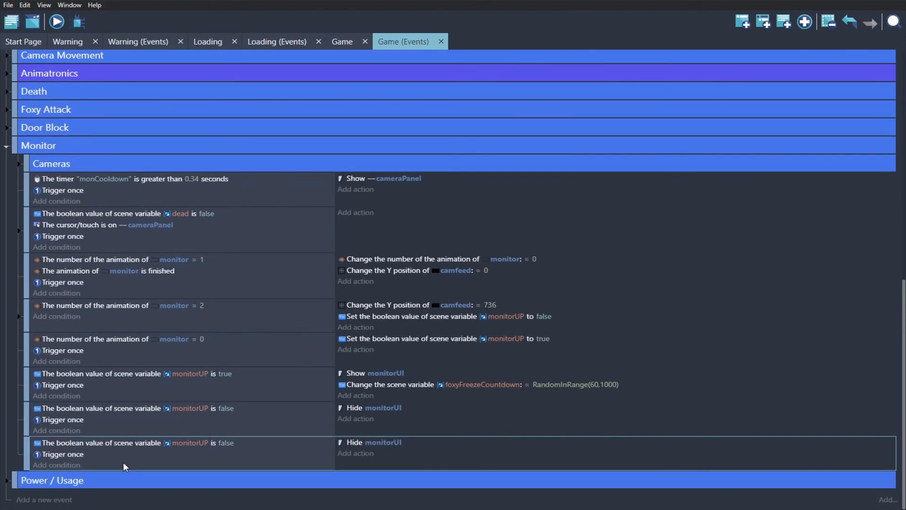
pyautogui.click(118, 447)
pyautogui.press('Delete')
pyautogui.click(101, 430)
pyautogui.press('Delete')
pyautogui.moveTo(27, 457); pyautogui.dragTo(76, 460)
pyautogui.click(341, 432)
pyautogui.press('Delete')
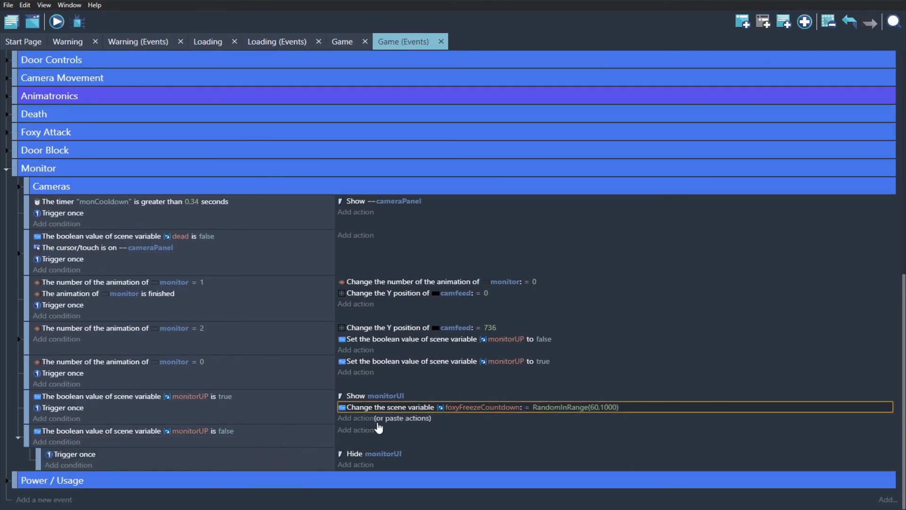
# Step: Duplicate the Trigger once sub-event under monitorUP is false and remove the Trigger once condition from the upper copy
pyautogui.click(321, 466)
pyautogui.hotkey('ctrl', 'c')
pyautogui.hotkey('ctrl', 'v')
pyautogui.hotkey('ctrl', 'v')
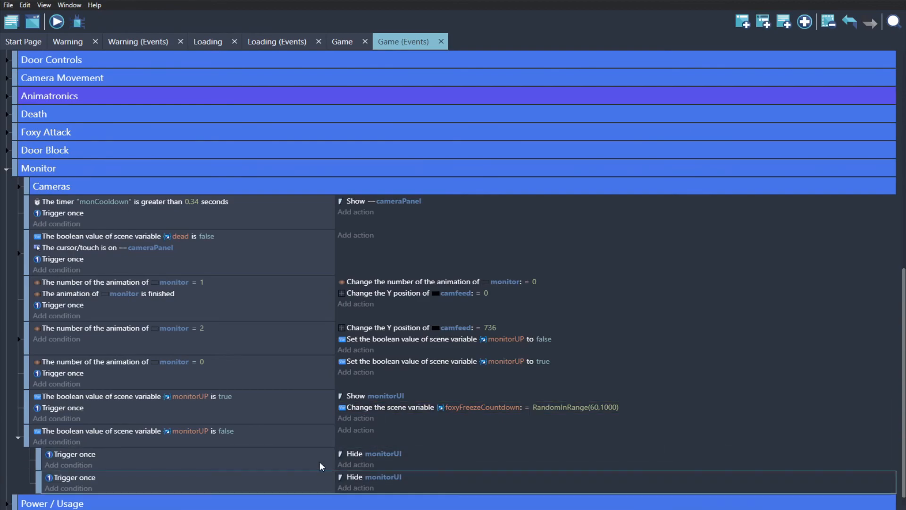
pyautogui.scroll(-2, 320, 466)
pyautogui.click(118, 433)
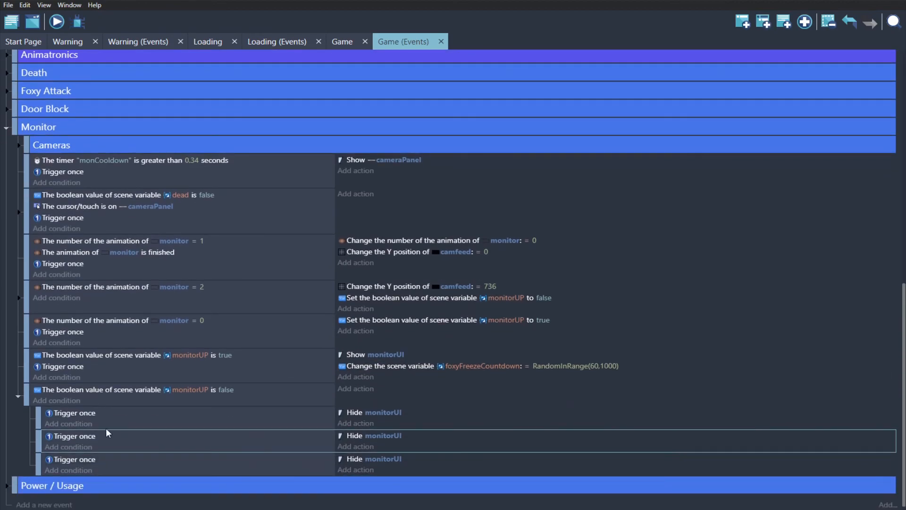
pyautogui.press('Delete')
pyautogui.click(81, 432)
pyautogui.press('Delete')
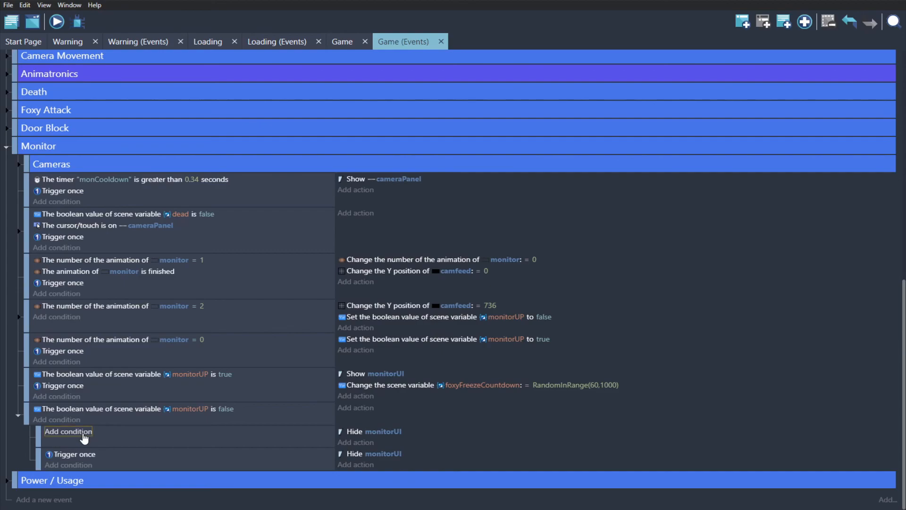
# Step: Add a scene variable condition foxyFreezeCountdown > (greater than) 0 to the upper sub-event and copy the condition
pyautogui.click(83, 436)
pyautogui.write('variabl')
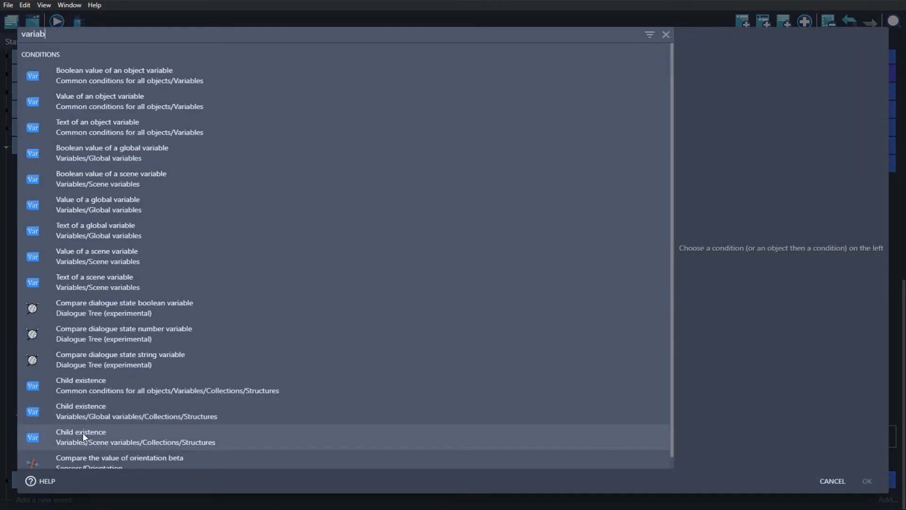
pyautogui.click(183, 257)
pyautogui.click(538, 123)
pyautogui.click(526, 97)
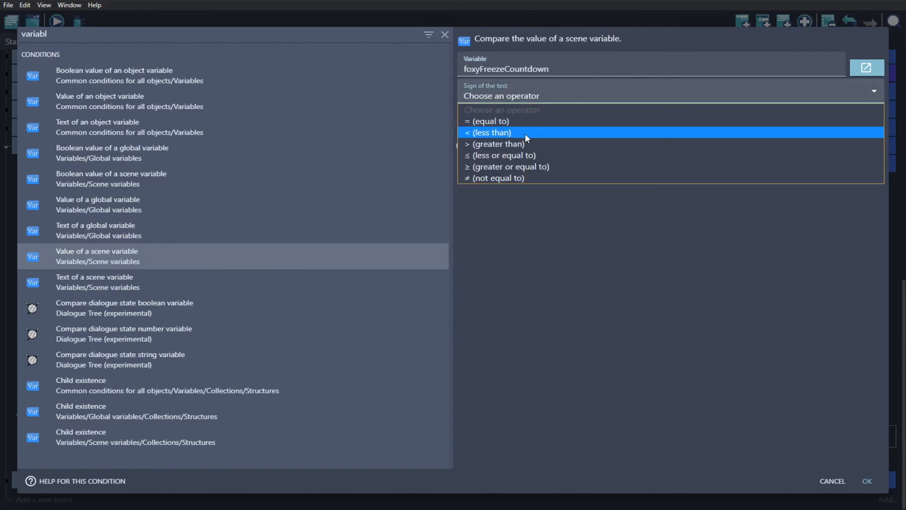
pyautogui.click(542, 143)
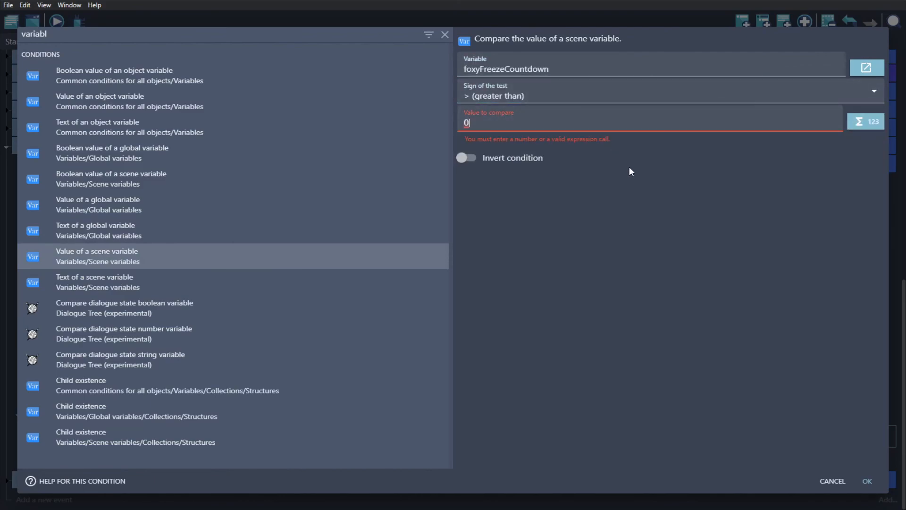
pyautogui.write('0')
pyautogui.click(867, 481)
pyautogui.hotkey('ctrl', 'c')
# Step: Raise and lower the monitor in the game preview to check how foxyFreezeCountdown runs down
pyautogui.click(395, 442)
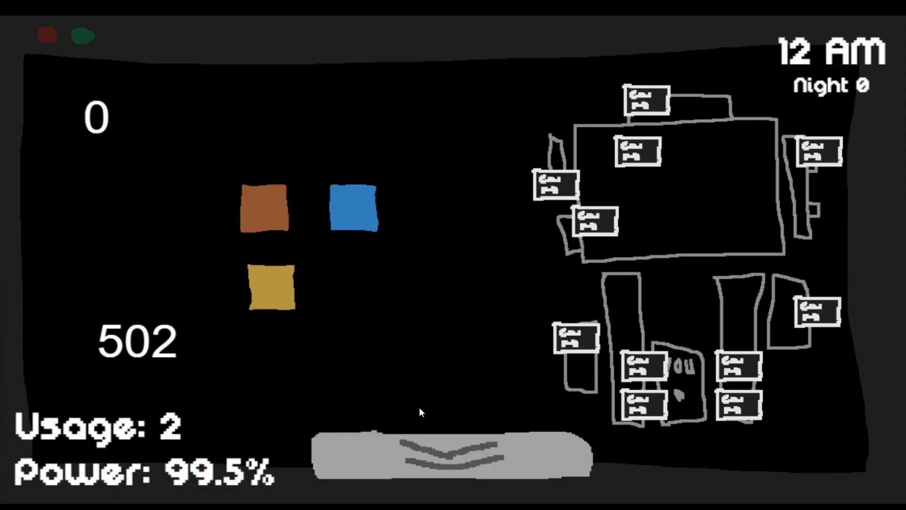
pyautogui.moveTo(420, 439)
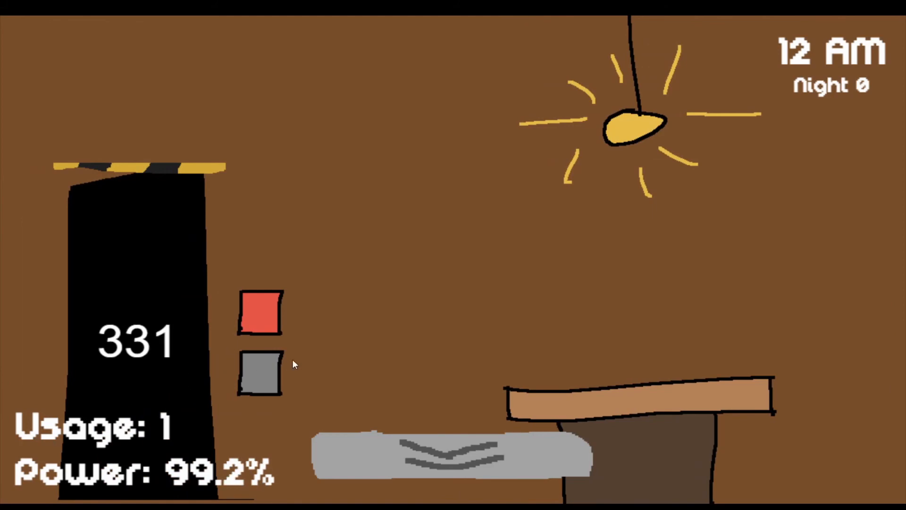
pyautogui.moveTo(434, 411)
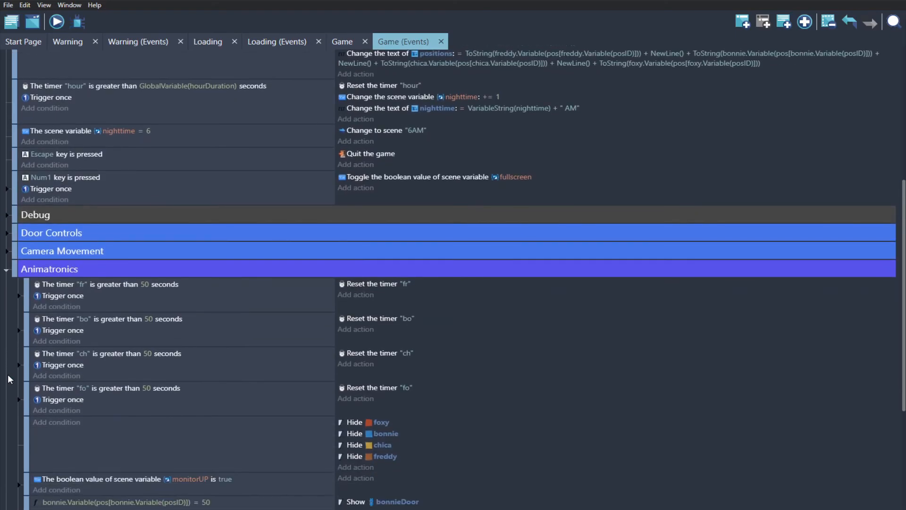
# Step: Paste the foxyFreezeCountdown condition into the "fo" timer event in Animatronics and set its operator to ≤ (less or equal to)
pyautogui.click(73, 394)
pyautogui.hotkey('ctrl', 'v')
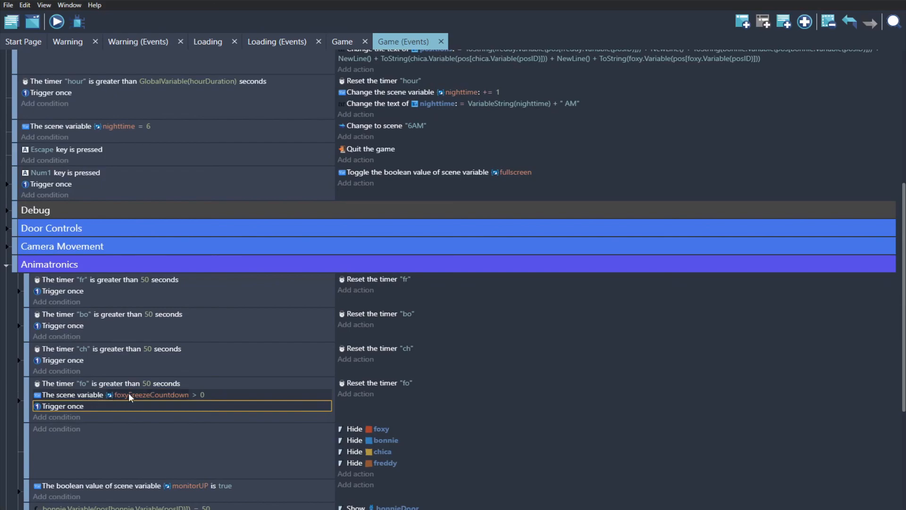
pyautogui.click(200, 395)
pyautogui.click(194, 395)
pyautogui.click(226, 416)
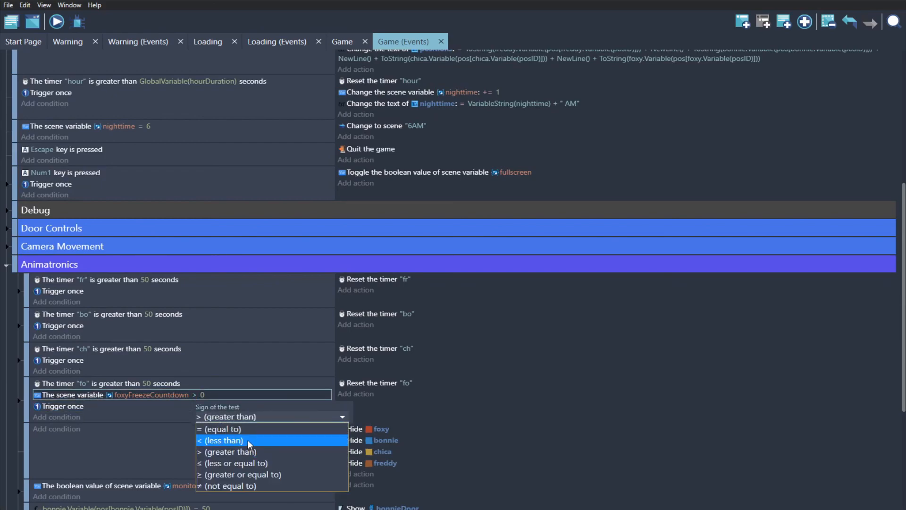
pyautogui.click(252, 462)
pyautogui.click(189, 410)
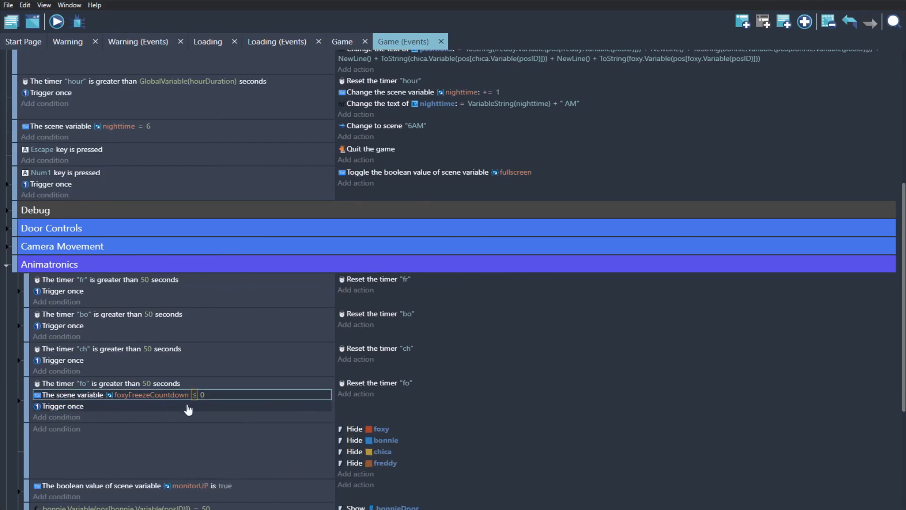
# Step: Save the project and preview the game to check the Foxy freeze countdown, and quit the preview
pyautogui.hotkey('ctrl', 's')
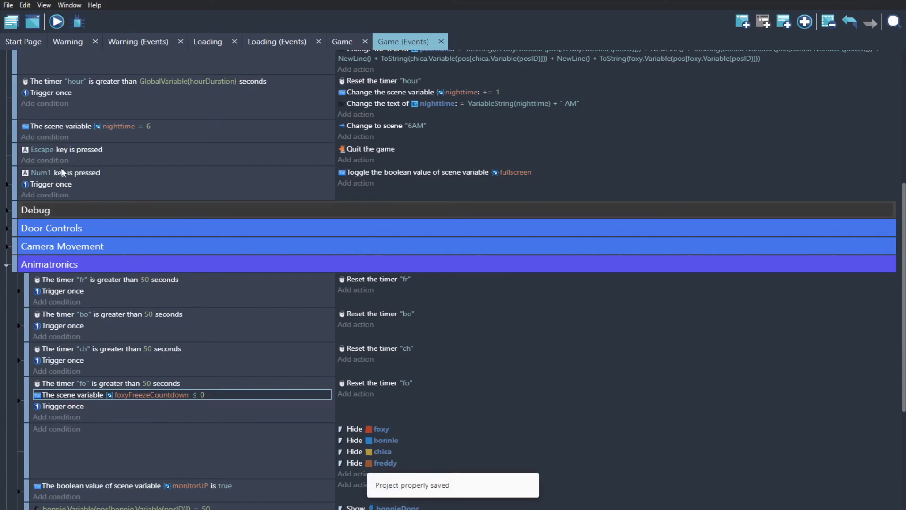
pyautogui.click(56, 21)
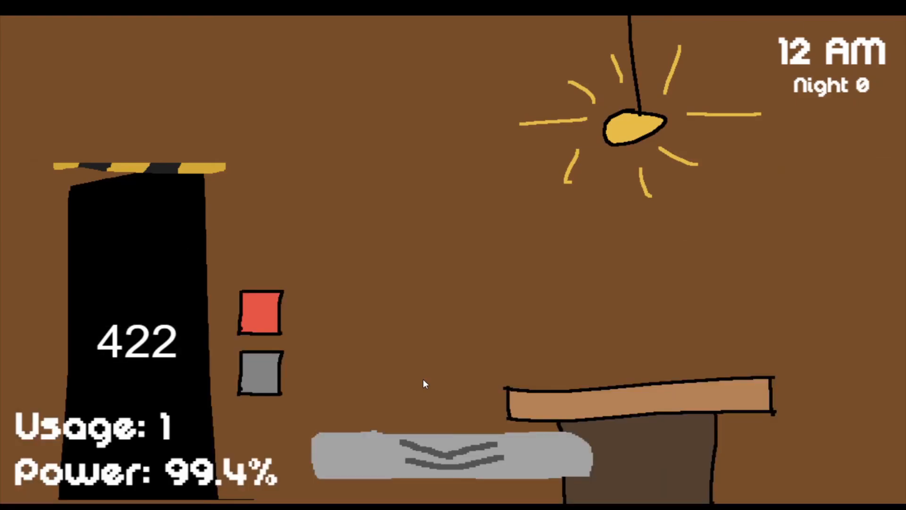
pyautogui.press('Escape')
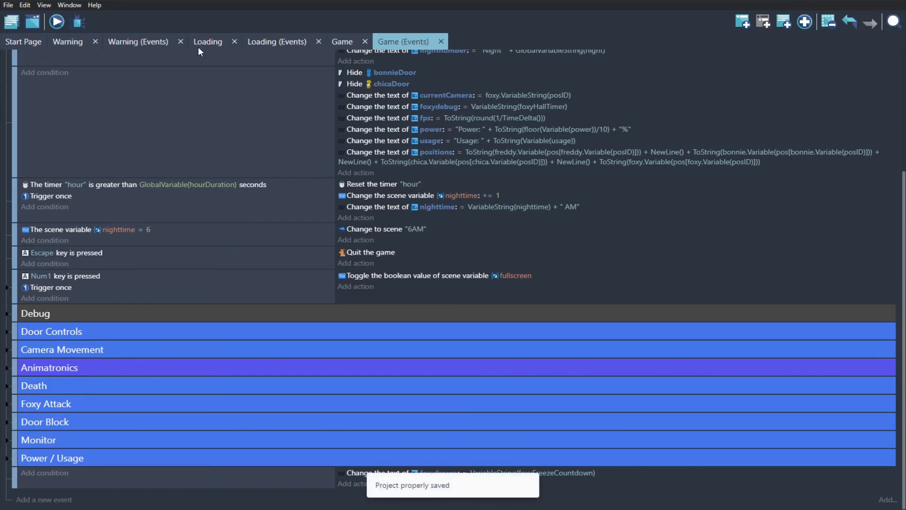
# Step: Open the 6AM scene and show its events
pyautogui.click(11, 21)
pyautogui.click(70, 115)
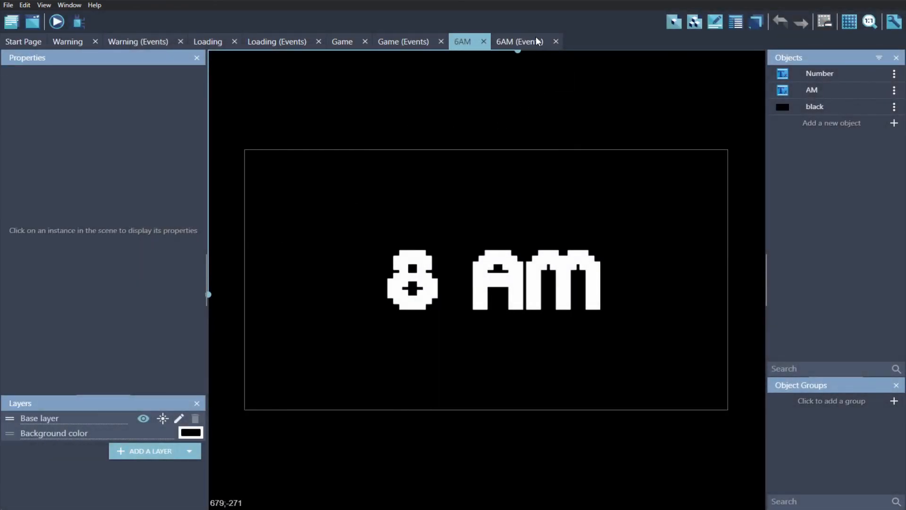
pyautogui.click(539, 41)
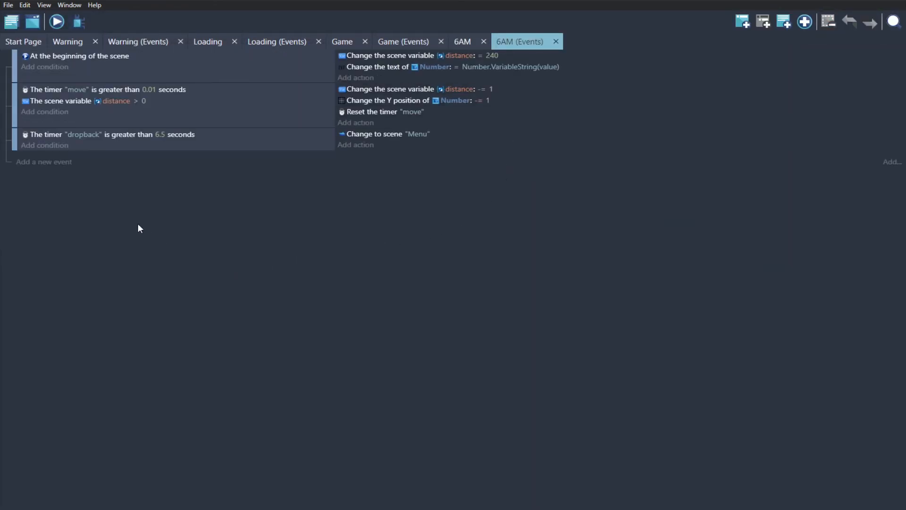
# Step: Add a new event to the 6AM scene with the condition that the global variable night is less than 7
pyautogui.click(65, 162)
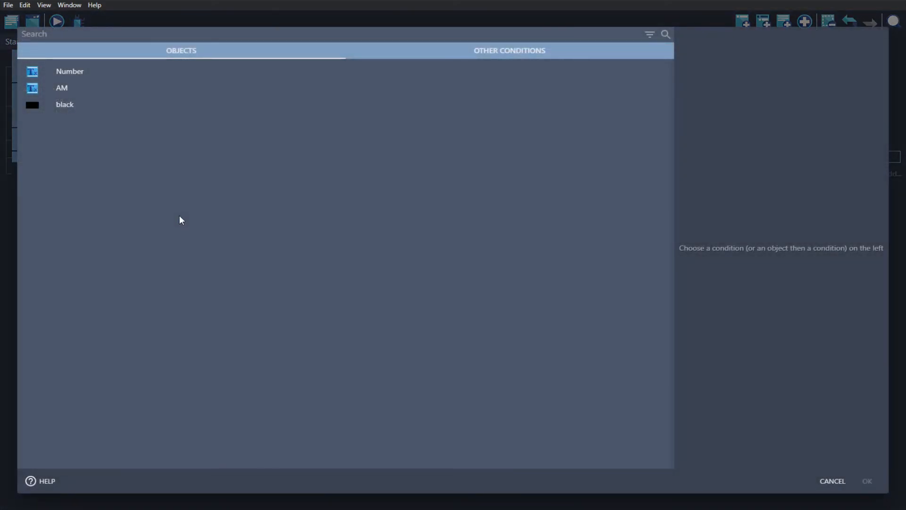
pyautogui.write('glo')
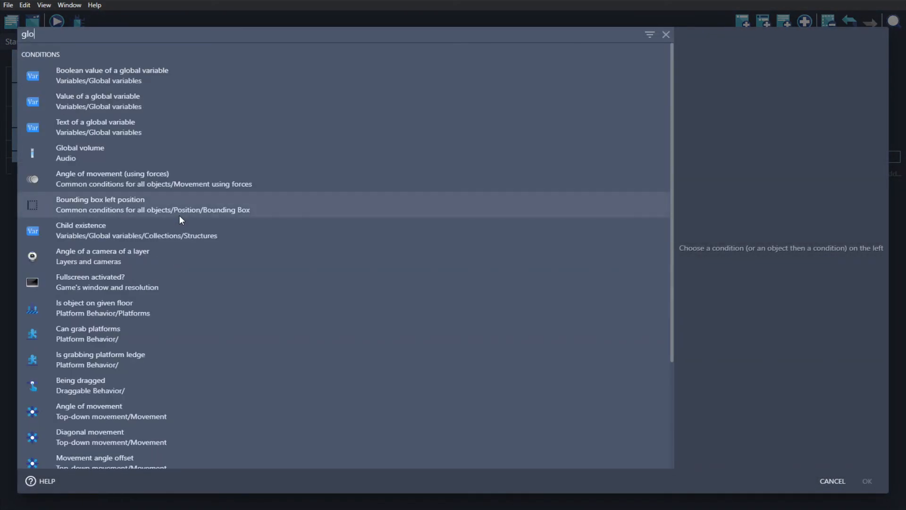
pyautogui.click(236, 97)
pyautogui.click(477, 191)
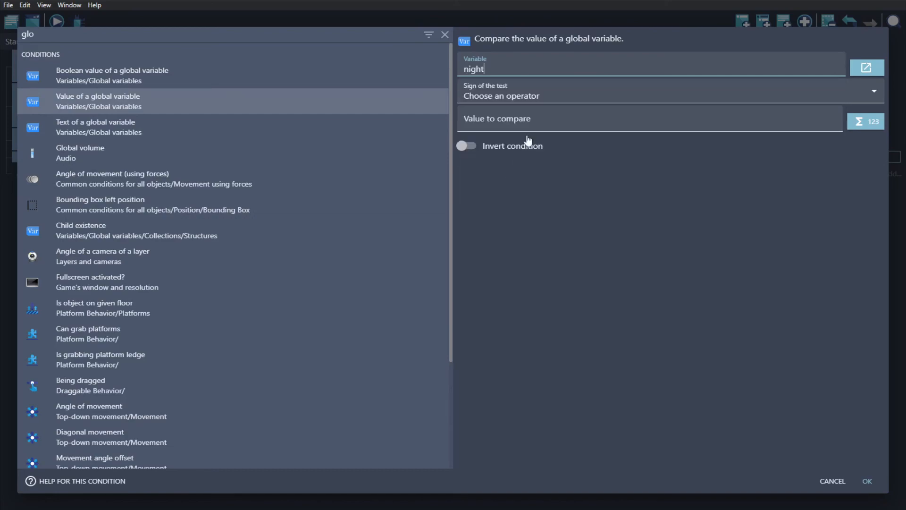
pyautogui.click(538, 99)
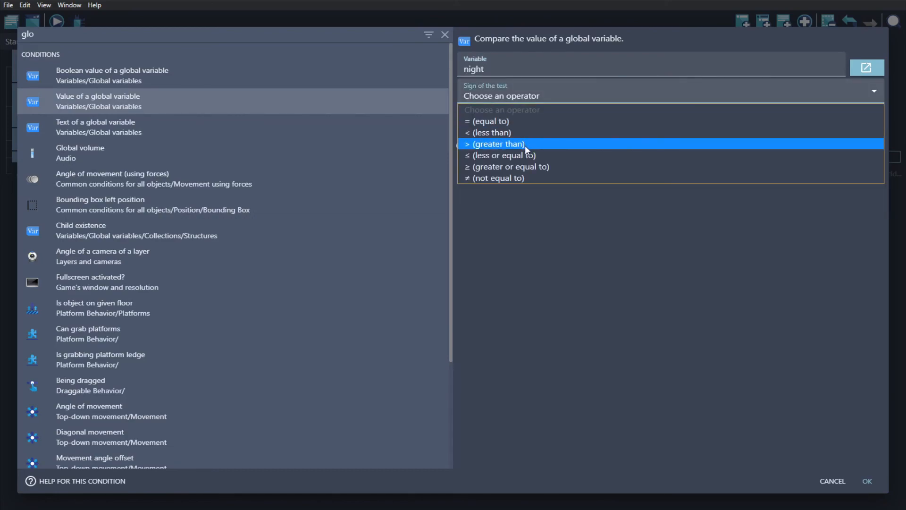
pyautogui.click(534, 133)
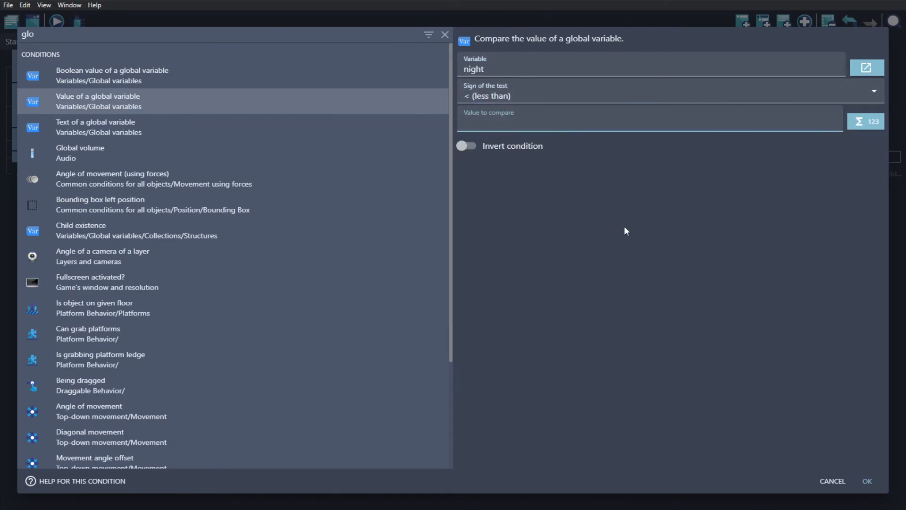
pyautogui.write('7')
pyautogui.hotkey('ctrl', 's')
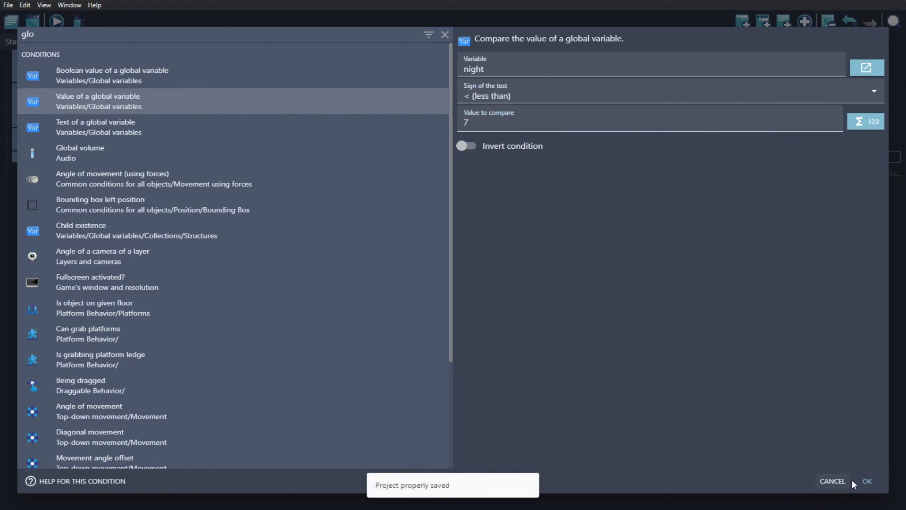
pyautogui.click(868, 481)
# Step: Add the action night += 1 to the night condition's event, nest it under the beginning-of-scene event, and save the project
pyautogui.hotkey('ctrl', 'v')
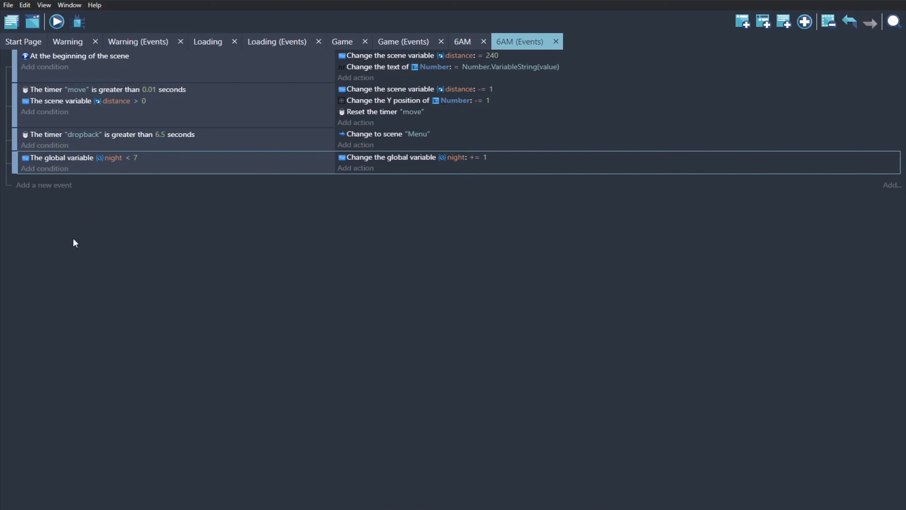
pyautogui.moveTo(15, 163); pyautogui.dragTo(56, 94)
pyautogui.hotkey('ctrl', 's')
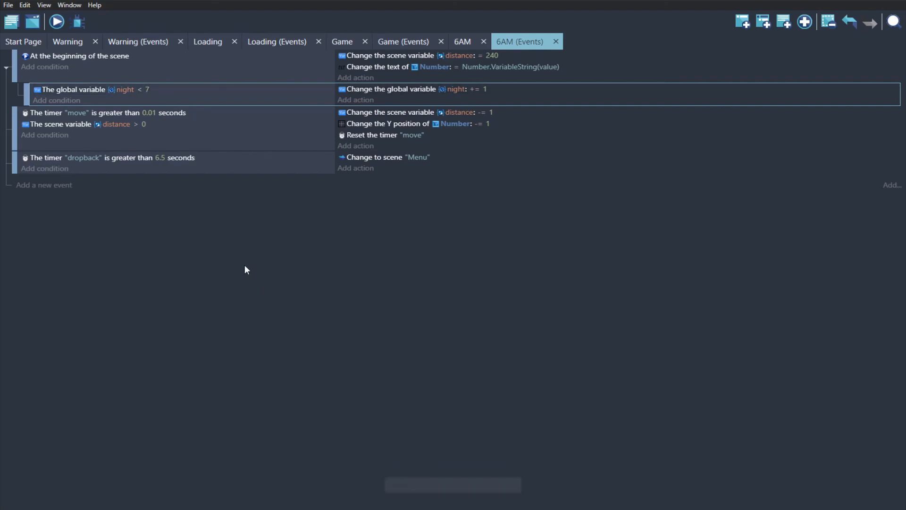
pyautogui.hotkey('ctrl', 's')
# Step: Add a storage action to the nested event that writes the value GlobalVariable(night) in group "night" of storage "general", and save
pyautogui.click(356, 99)
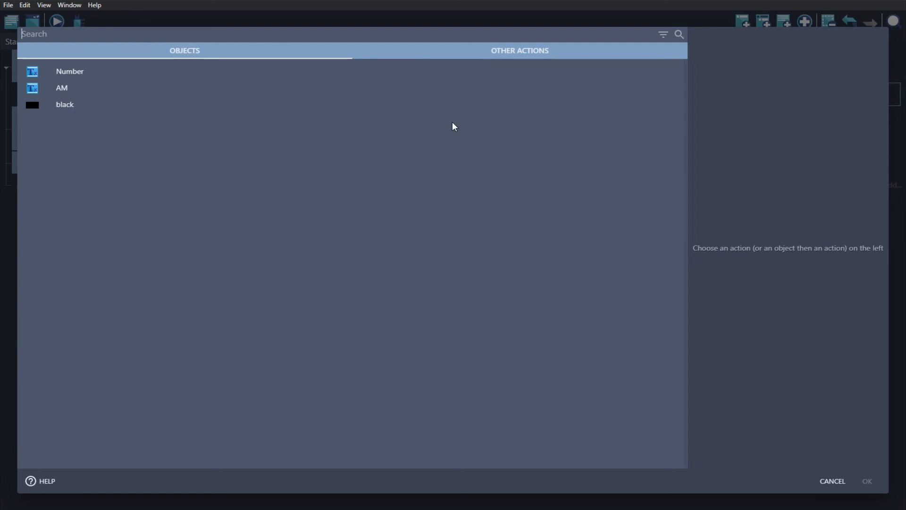
pyautogui.write('stora')
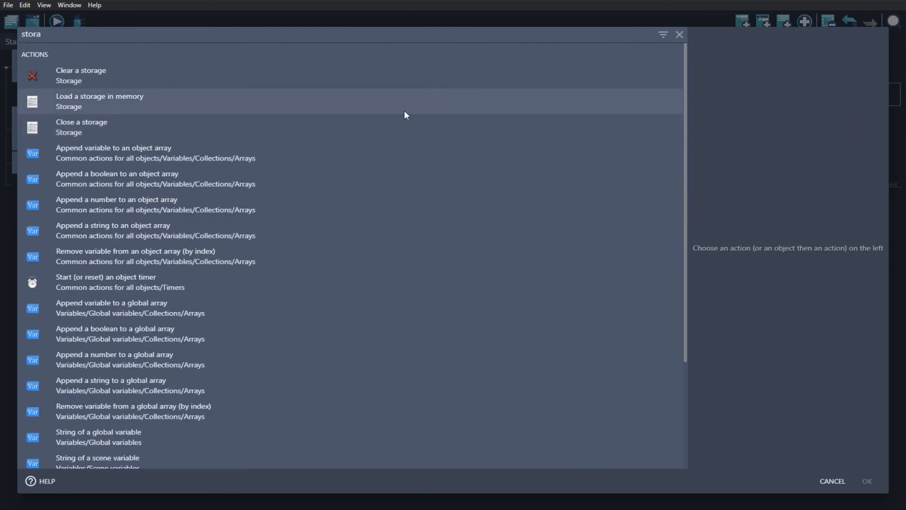
pyautogui.write('ge')
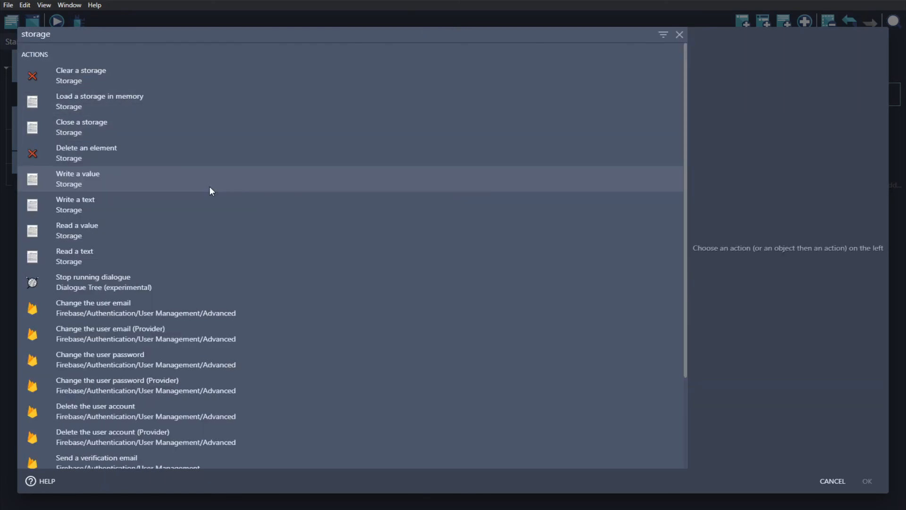
pyautogui.click(209, 187)
pyautogui.write('general')
pyautogui.click(468, 121)
pyautogui.write('night')
pyautogui.hotkey('ctrl', 's')
pyautogui.press('Tab')
pyautogui.write('glo')
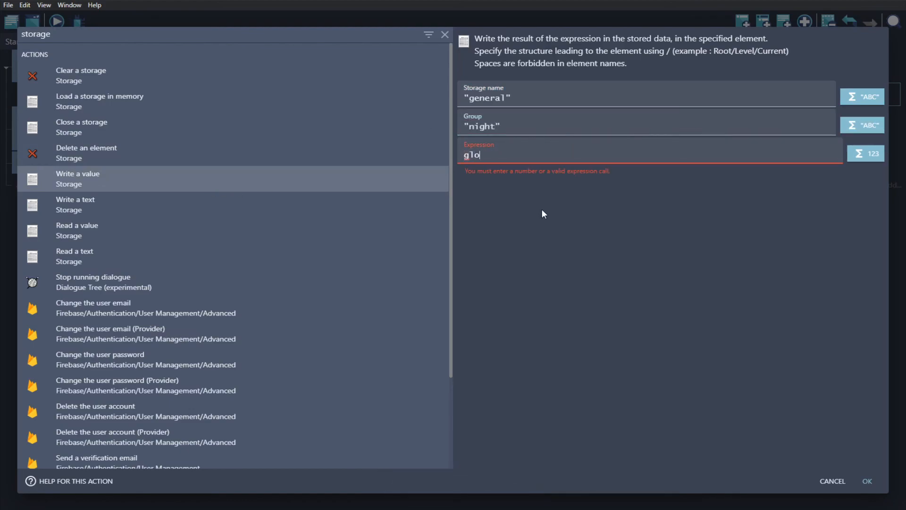
pyautogui.press('Return')
pyautogui.write('night')
pyautogui.hotkey('ctrl', 's')
pyautogui.click(868, 481)
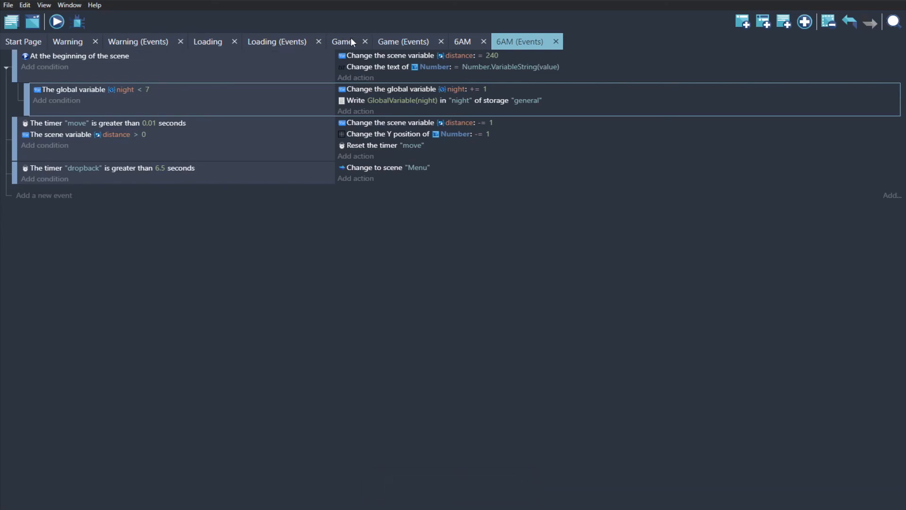
pyautogui.click(276, 42)
pyautogui.click(519, 39)
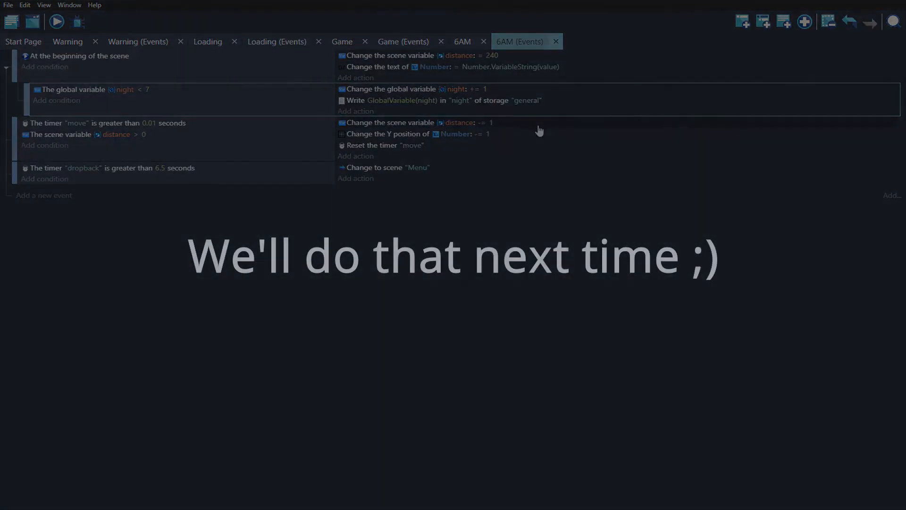